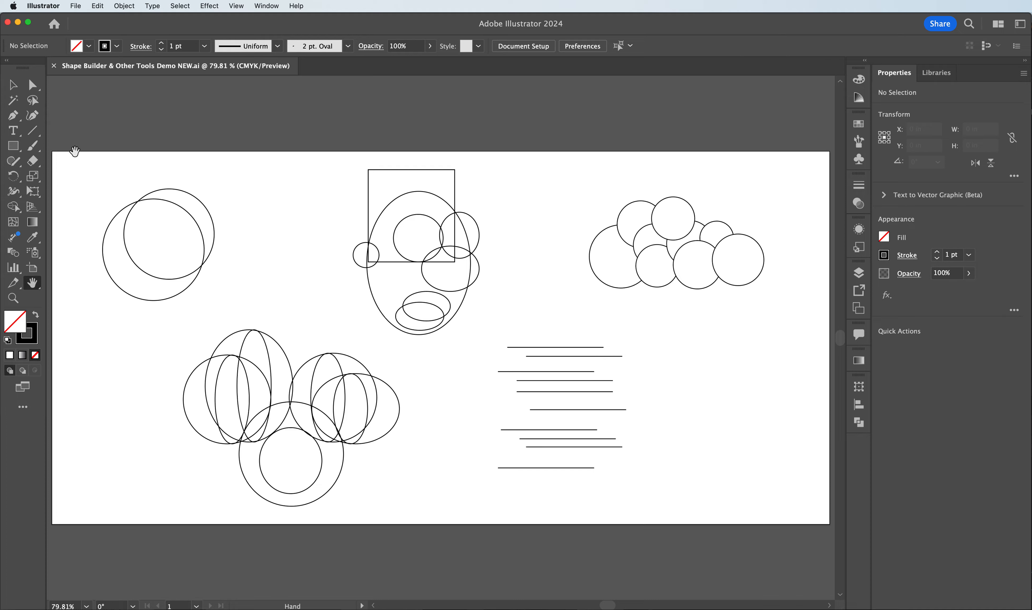
# Select the two overlapping circles near the artboard's upper-left corner
pyautogui.click(11, 86)
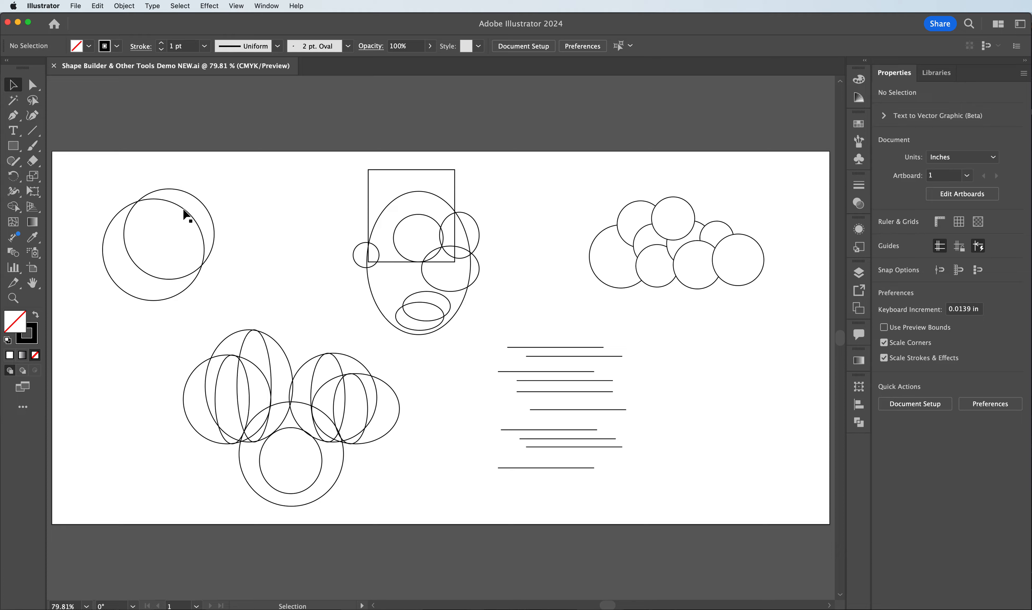
pyautogui.click(125, 182)
pyautogui.moveTo(125, 183); pyautogui.dragTo(136, 198)
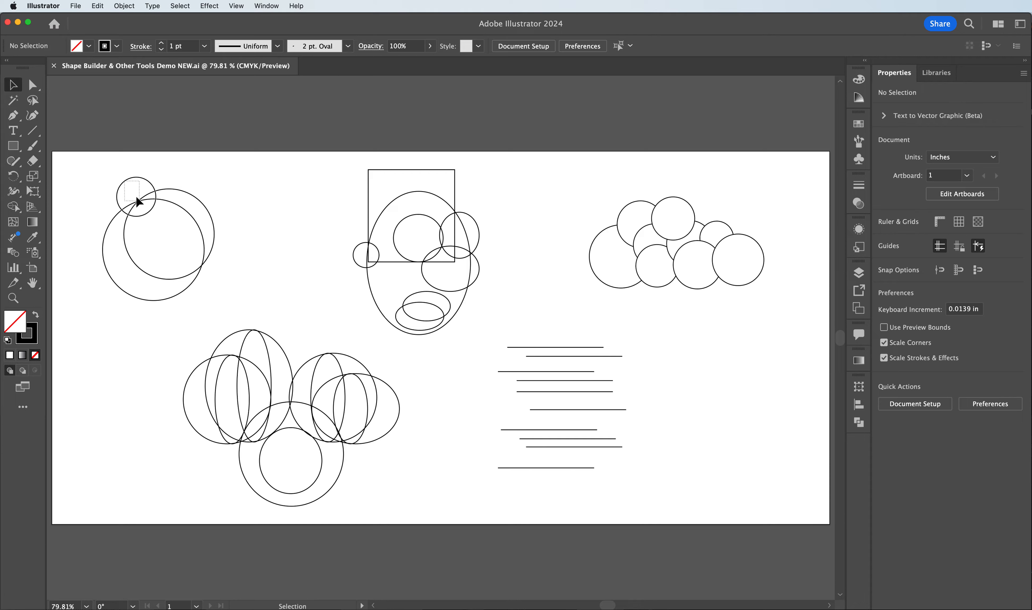
pyautogui.click(172, 190)
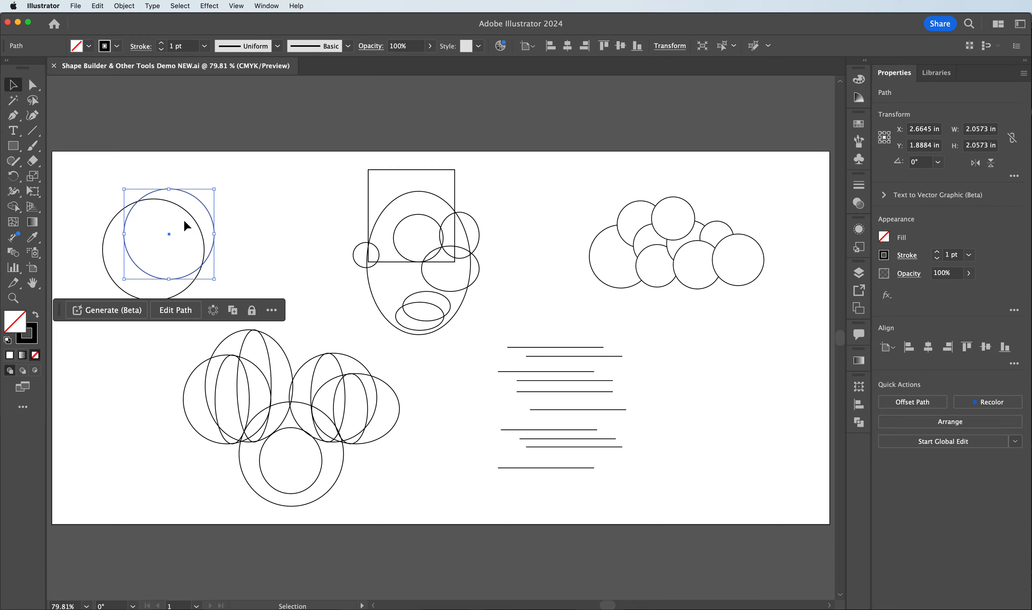
pyautogui.keyDown('shift'); pyautogui.click(188, 212); pyautogui.keyUp('shift')
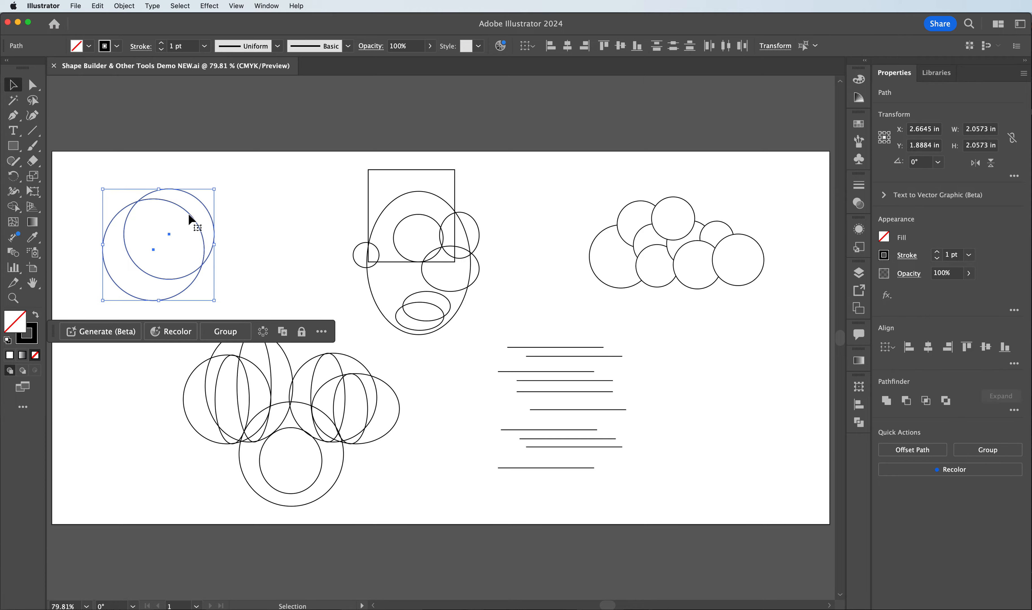
pyautogui.click(131, 167)
pyautogui.moveTo(87, 174); pyautogui.dragTo(223, 310)
pyautogui.click(266, 6)
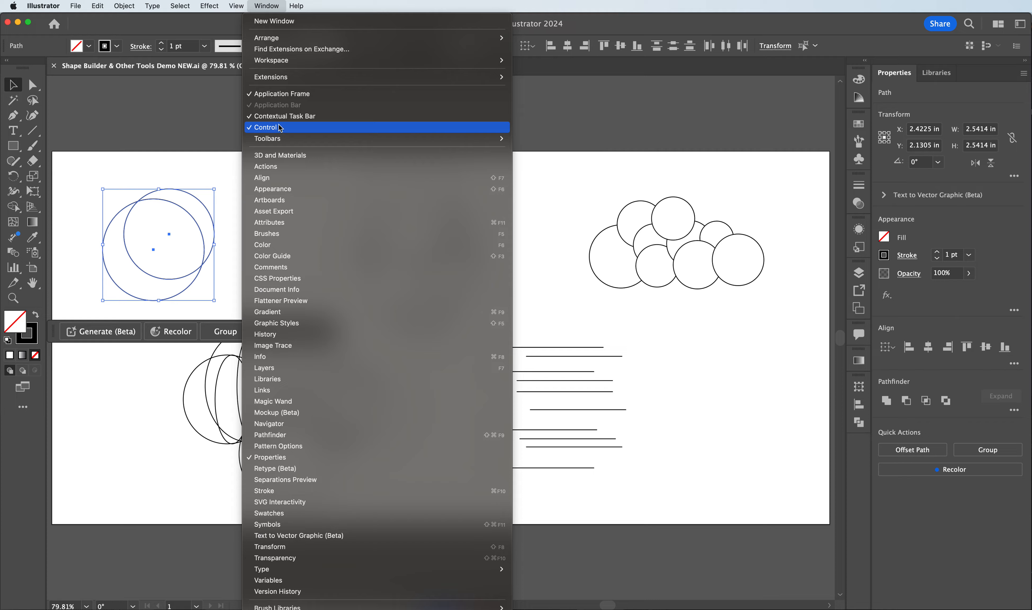
pyautogui.moveTo(279, 143)
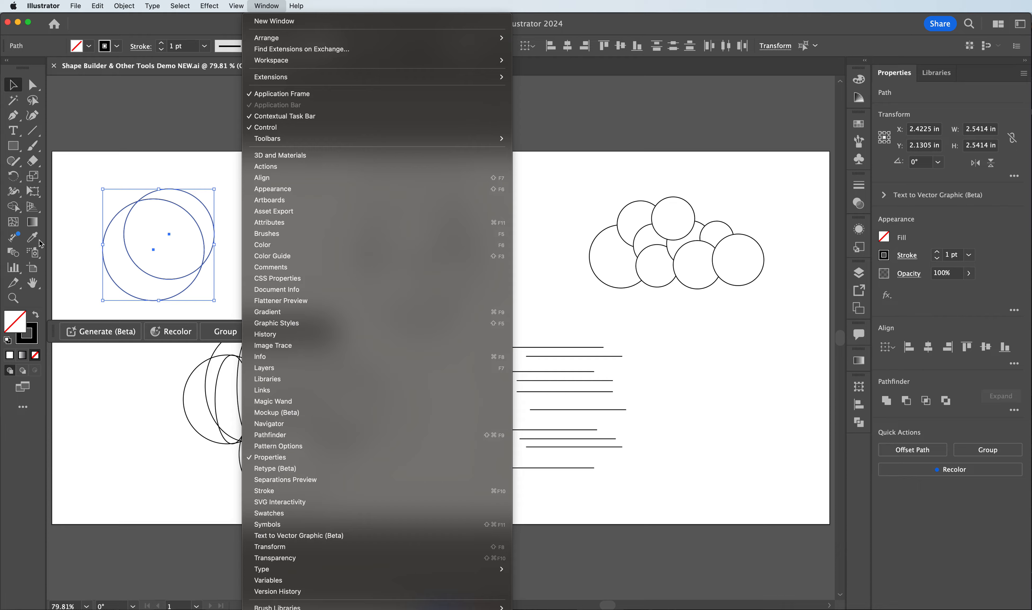
pyautogui.moveTo(319, 63)
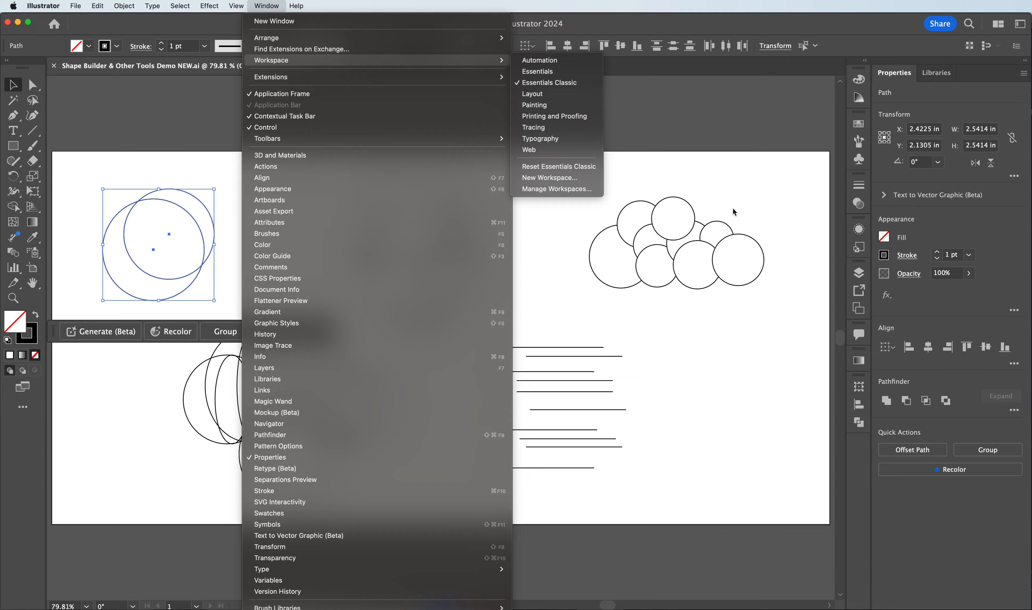
pyautogui.click(696, 139)
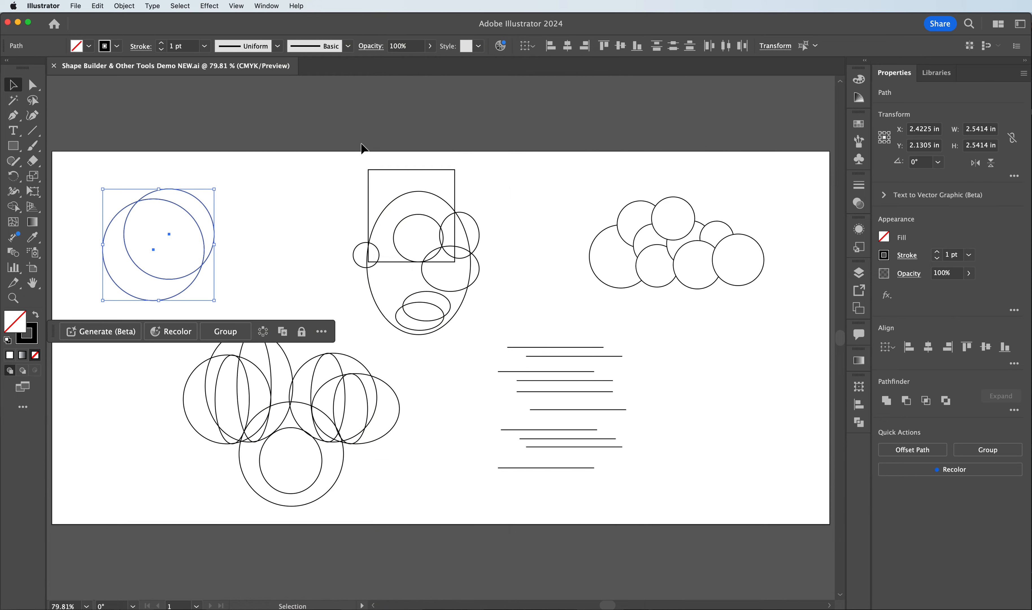
# Select both overlapping circles and merge all three of their regions into one shape with Shape Builder
pyautogui.click(153, 157)
pyautogui.moveTo(92, 179); pyautogui.dragTo(219, 319)
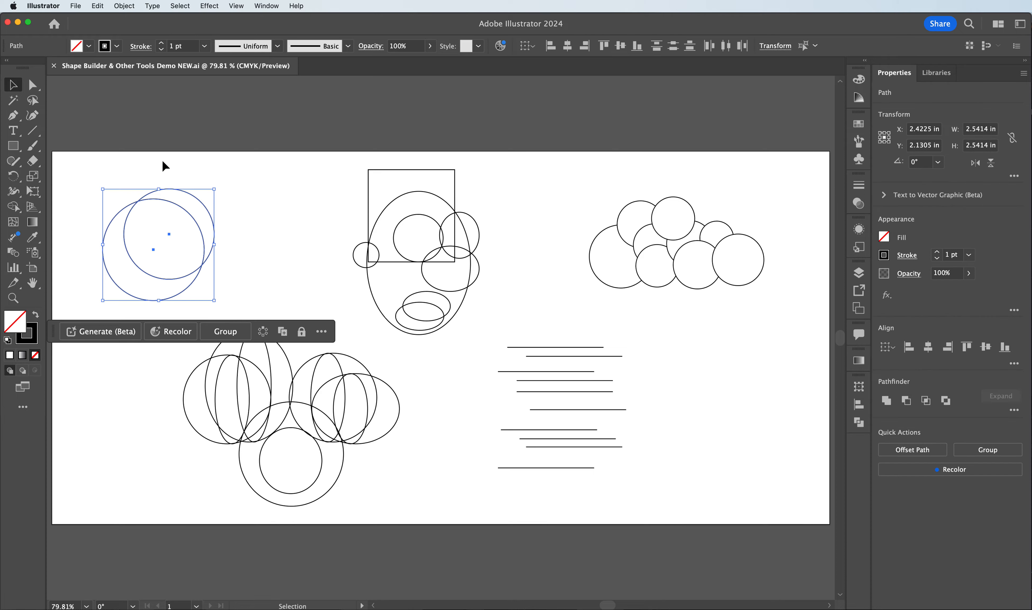
pyautogui.click(16, 208)
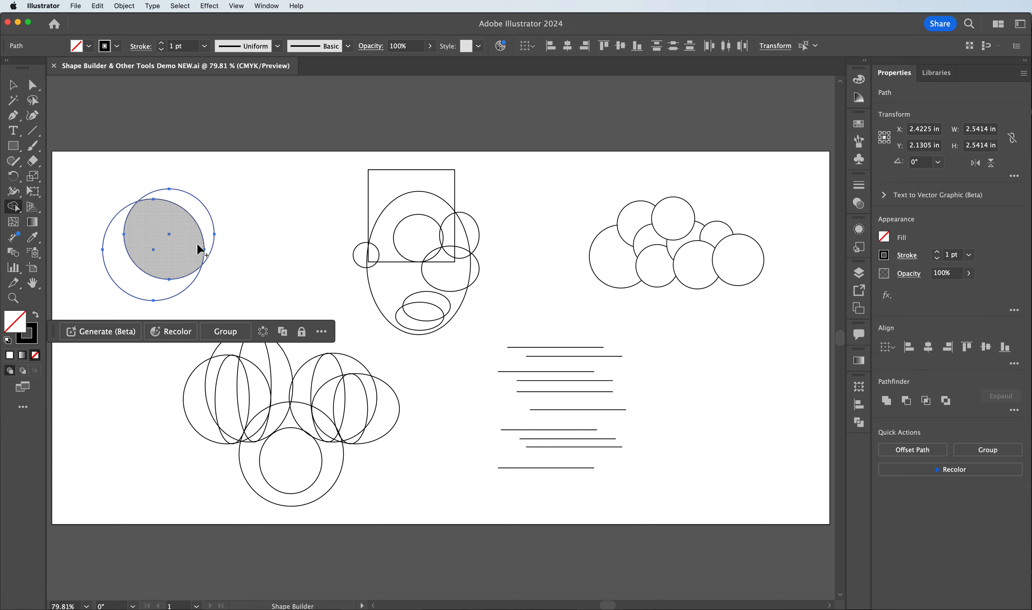
pyautogui.press('super')
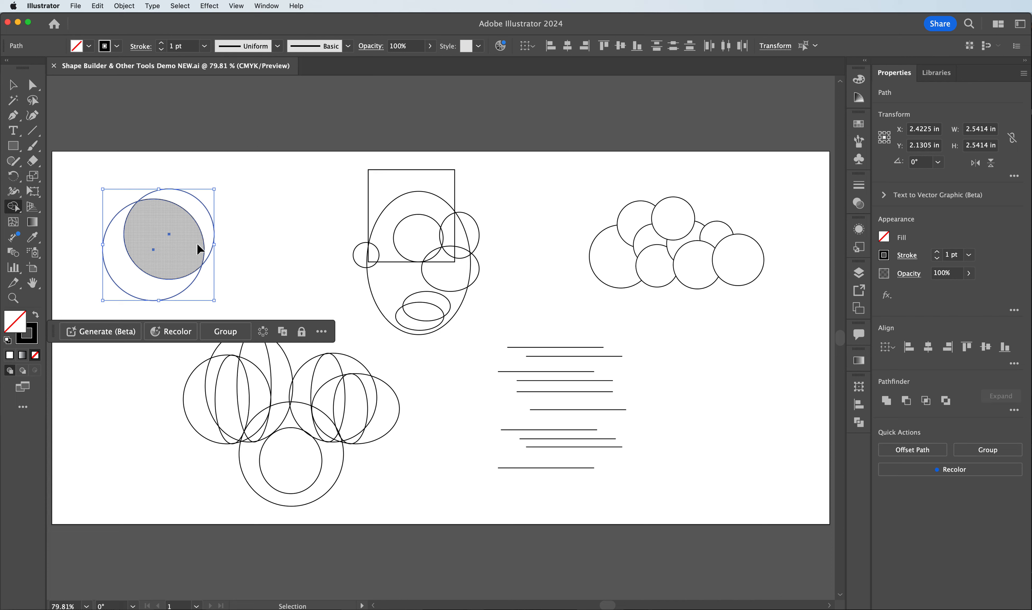
pyautogui.press('super+equal')
pyautogui.press('super+equal')
pyautogui.press('super+equal')
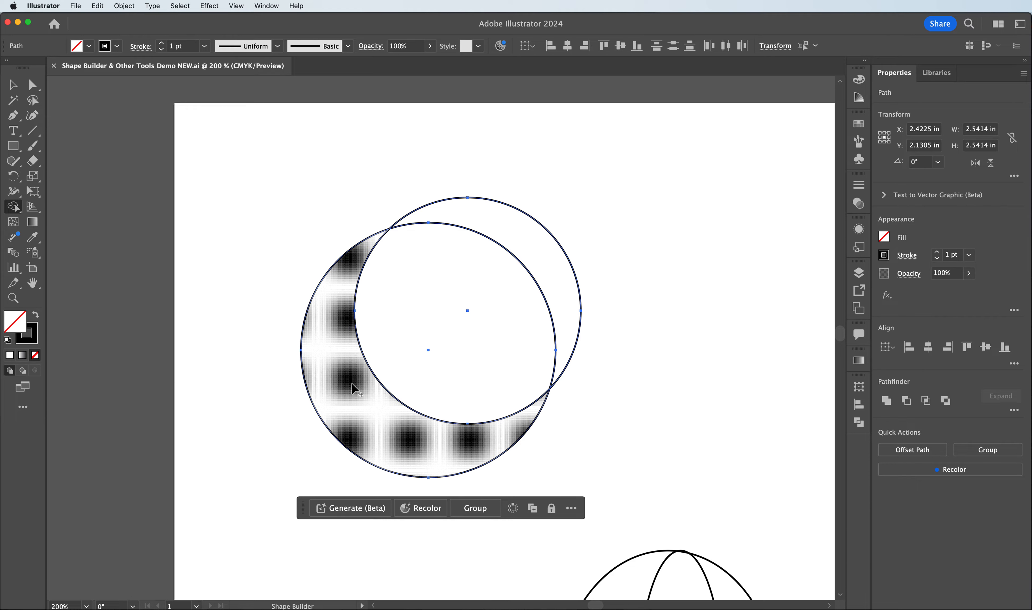
pyautogui.moveTo(336, 383)
pyautogui.mouseDown()
pyautogui.moveTo(394, 360)
pyautogui.moveTo(533, 254)
pyautogui.mouseUp()
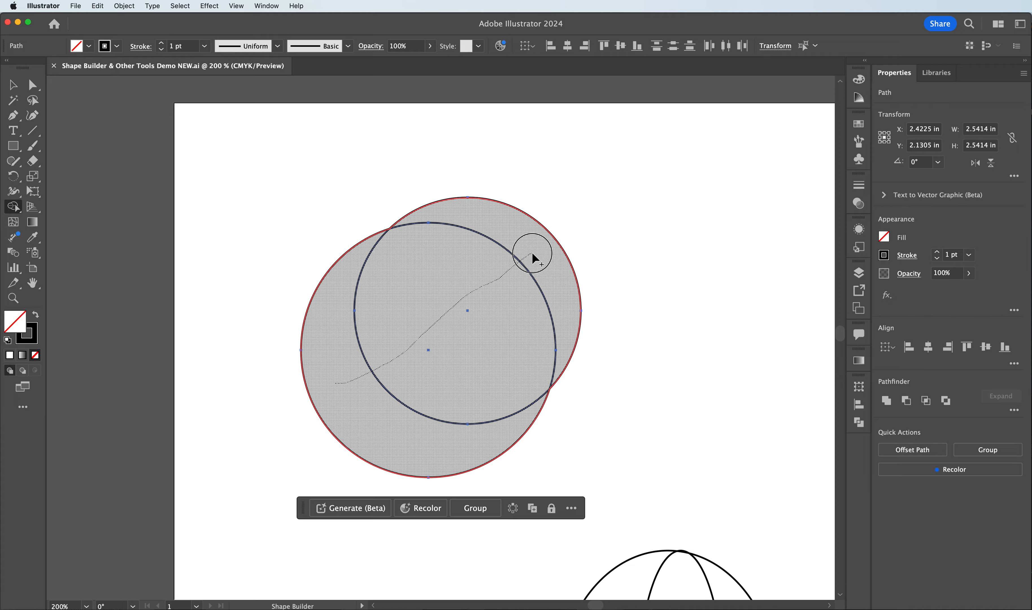
pyautogui.moveTo(532, 252); pyautogui.dragTo(532, 253)
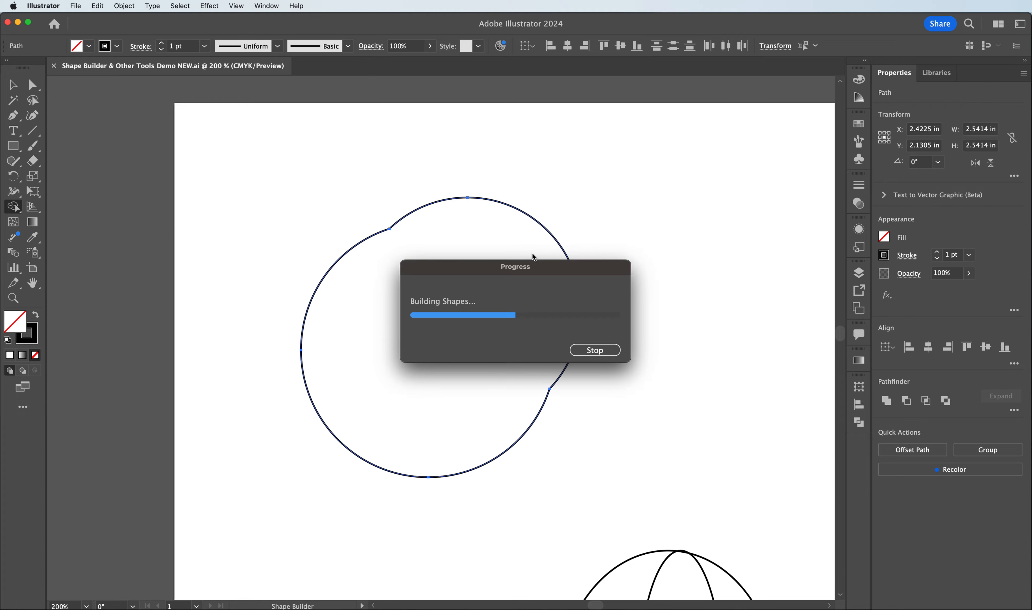
# Undo the merge of the two circles into a single outline
pyautogui.press('v')
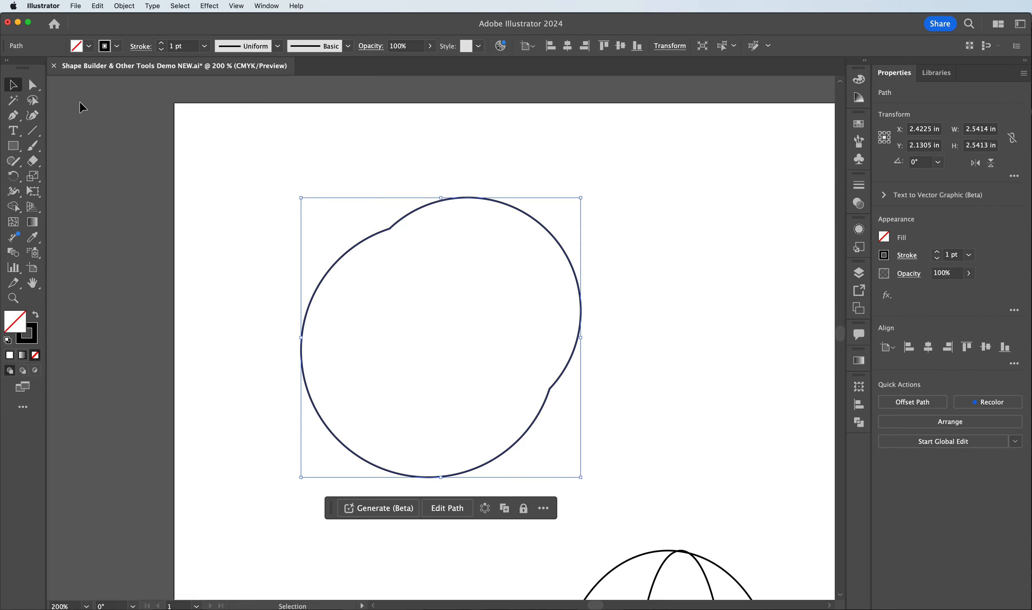
pyautogui.click(409, 166)
pyautogui.click(388, 229)
pyautogui.press('super+z')
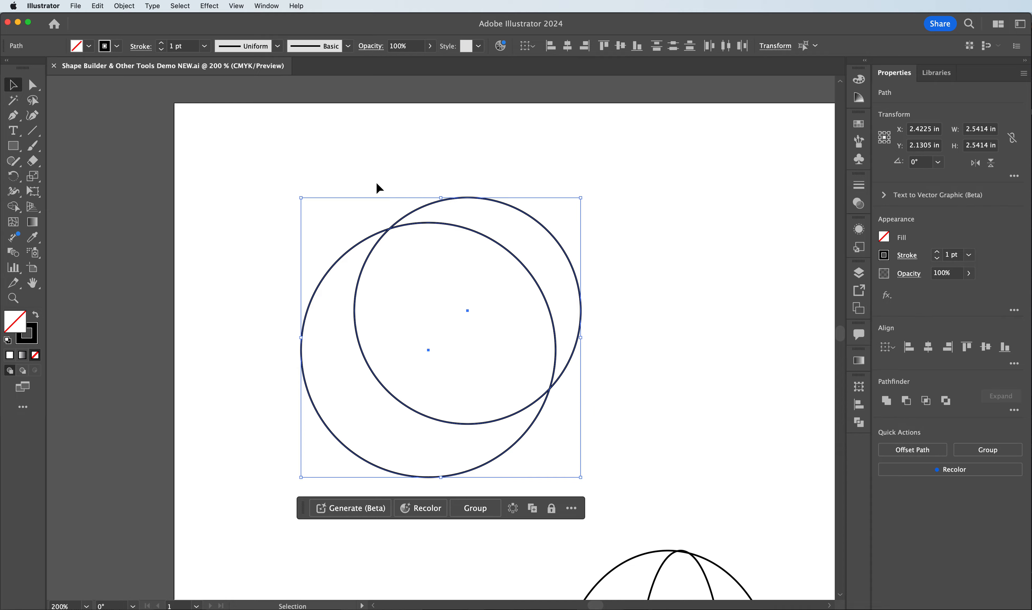
# Merge the lower-left crescent with the central overlap into one full circle using Shape Builder
pyautogui.click(13, 206)
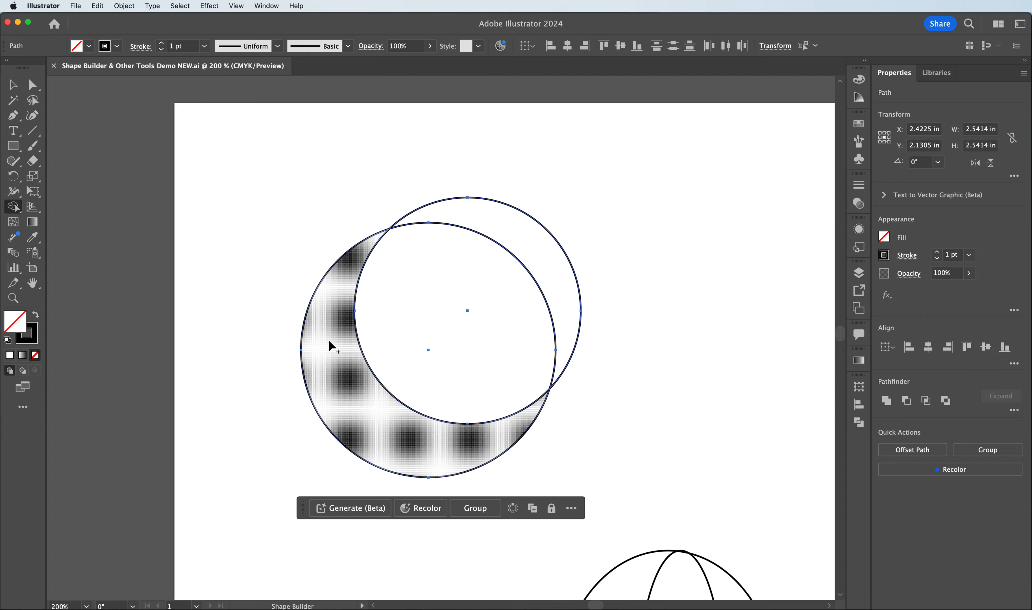
pyautogui.moveTo(323, 355); pyautogui.dragTo(388, 334)
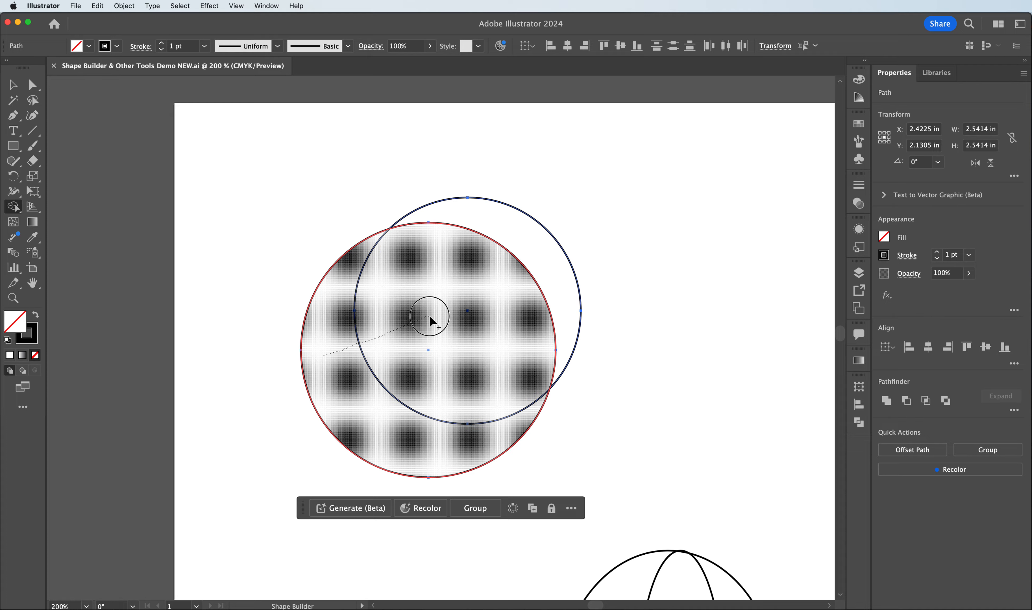
pyautogui.moveTo(430, 317); pyautogui.dragTo(430, 317)
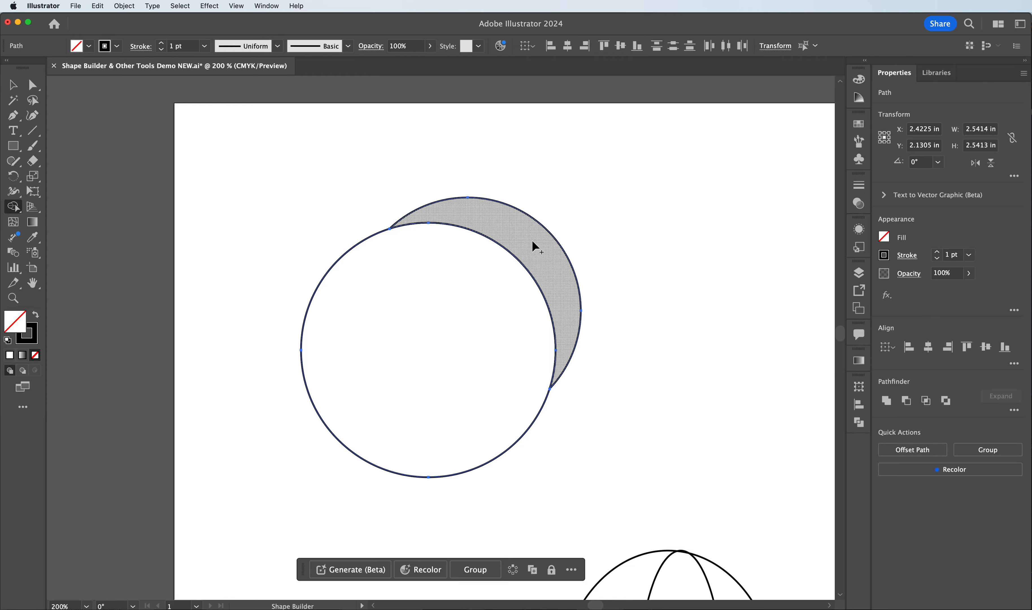
# Deselect everything and move the merged full circle down and left, away from the upper-right crescent
pyautogui.click(13, 86)
pyautogui.click(287, 131)
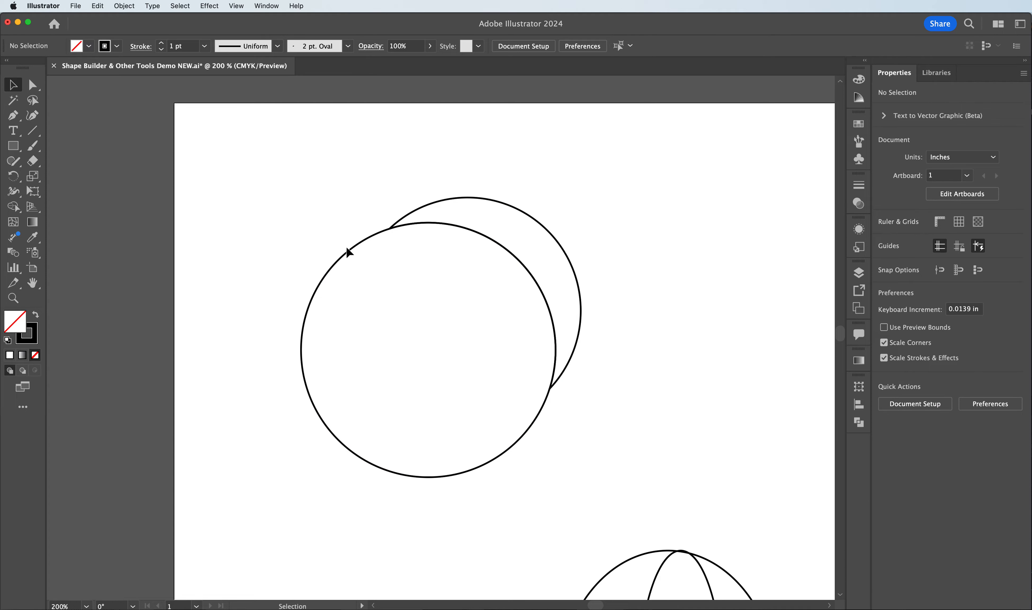
pyautogui.moveTo(346, 253); pyautogui.dragTo(325, 275)
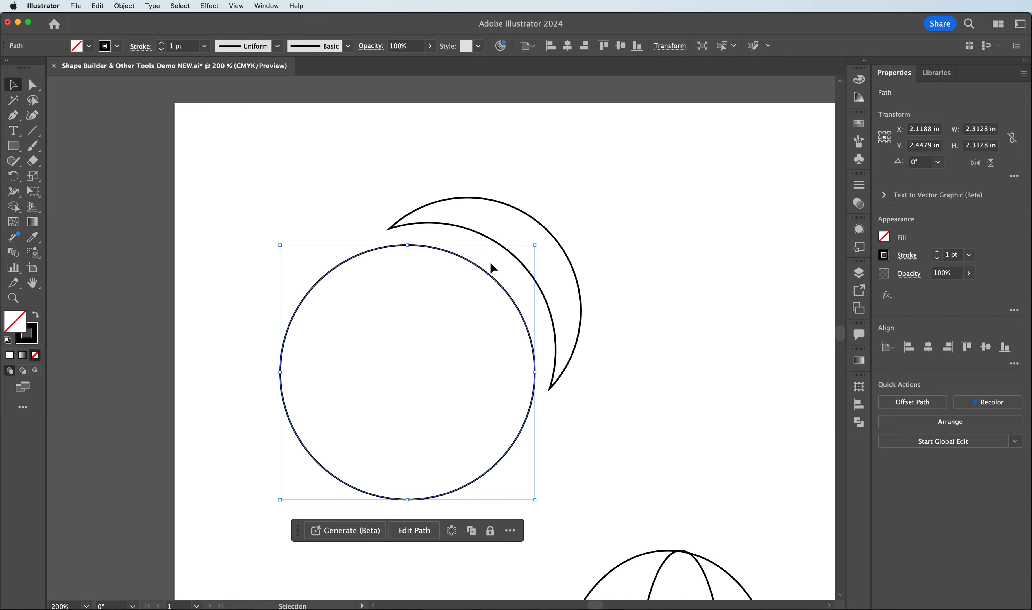
# Undo the circle's move and the crescent merge
pyautogui.press('a')
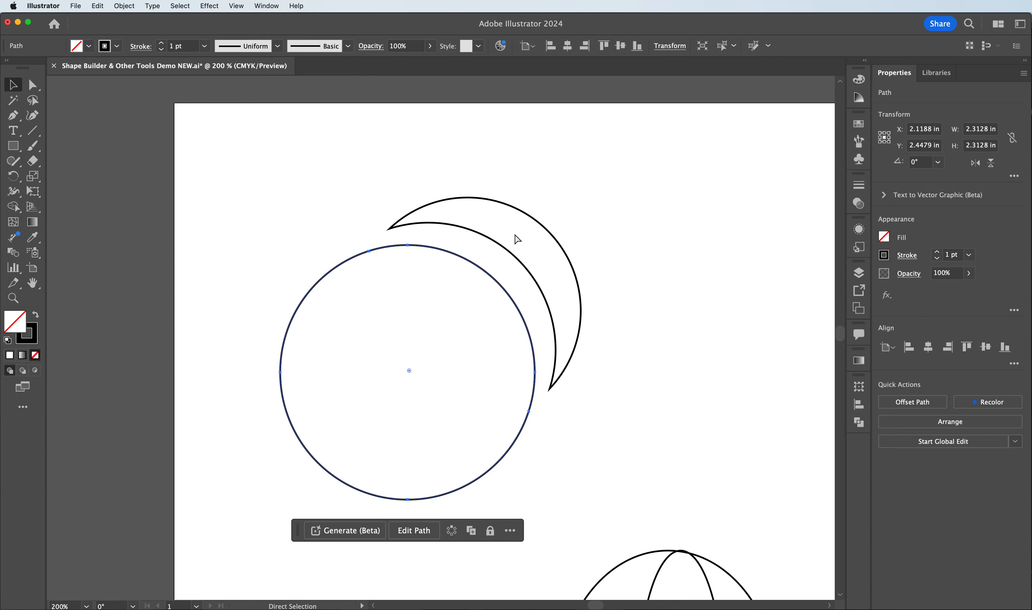
pyautogui.press('super+z')
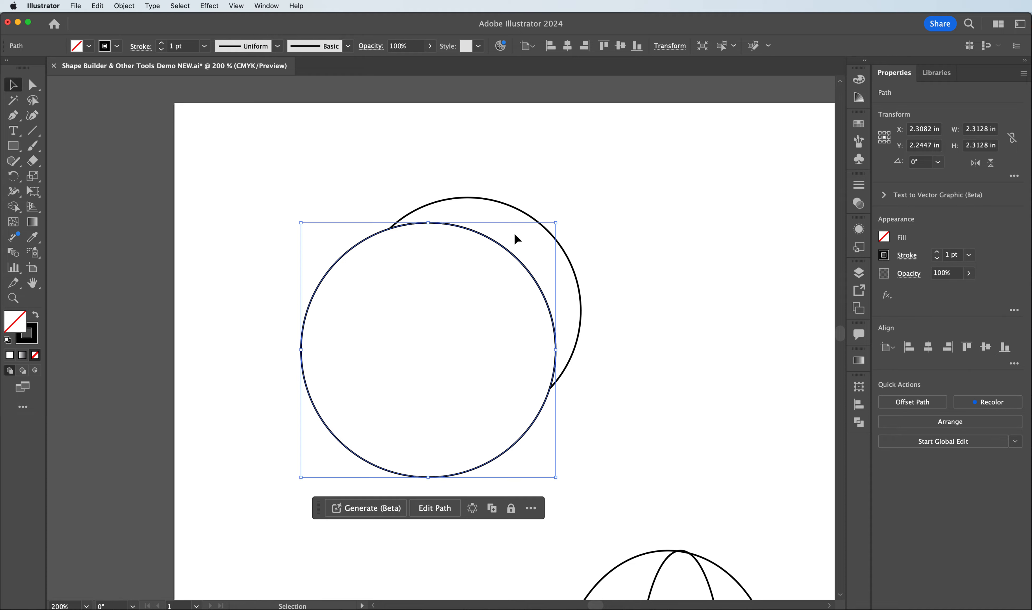
pyautogui.press('super+z')
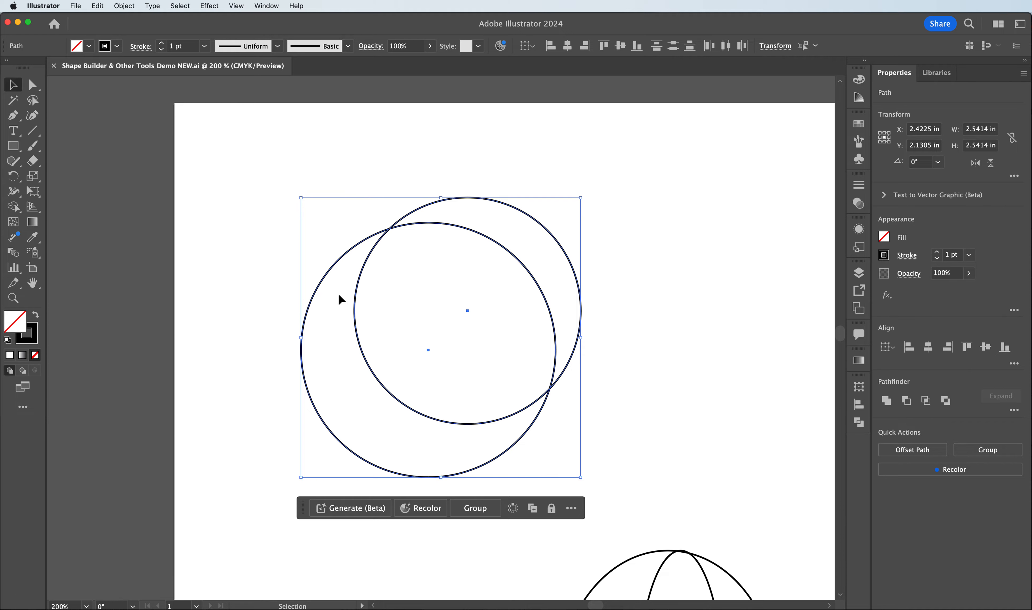
# Shift the larger circle slightly down and left to about X 2.26 in, Y 2.34 in, and select both circles
pyautogui.click(288, 268)
pyautogui.moveTo(330, 267)
pyautogui.mouseDown()
pyautogui.moveTo(268, 284)
pyautogui.moveTo(323, 278)
pyautogui.mouseUp()
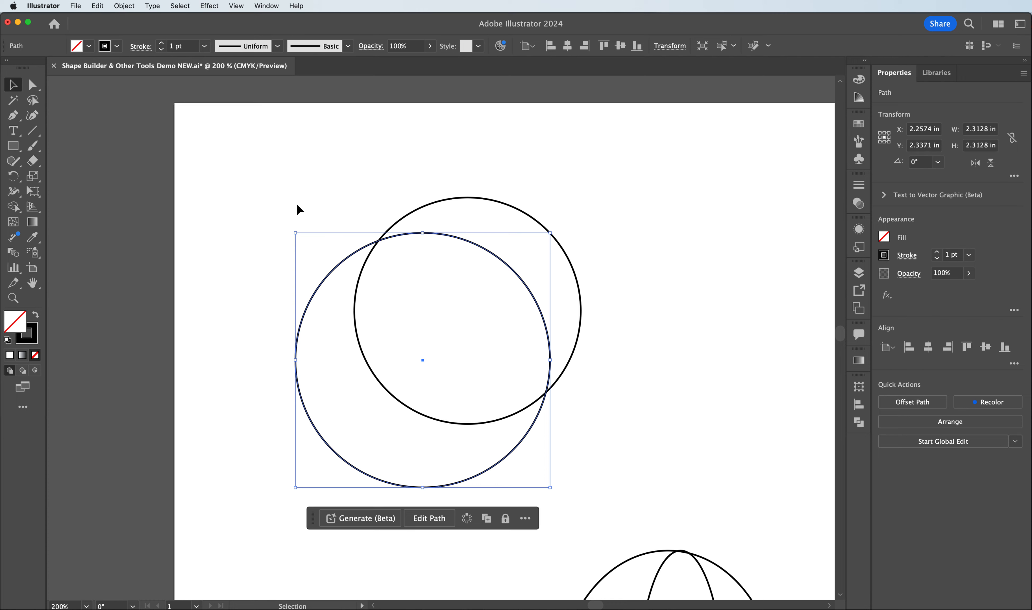
pyautogui.click(352, 190)
pyautogui.moveTo(327, 189); pyautogui.dragTo(398, 265)
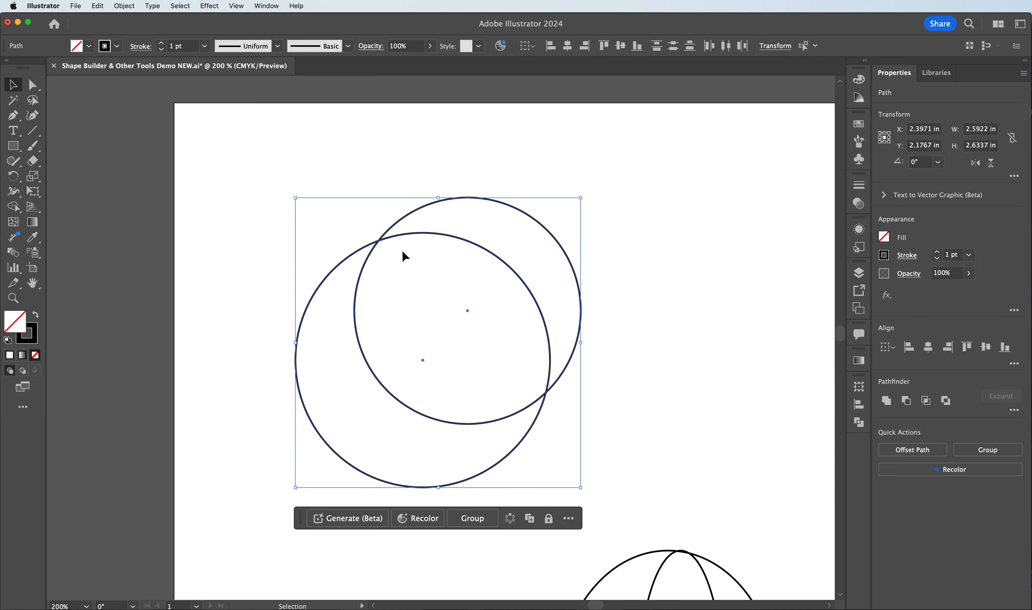
pyautogui.click(403, 316)
pyautogui.moveTo(359, 224); pyautogui.dragTo(413, 292)
# Activate Shape Builder with both circles selected and set the fill colour to light cyan, 71F8FF
pyautogui.click(16, 209)
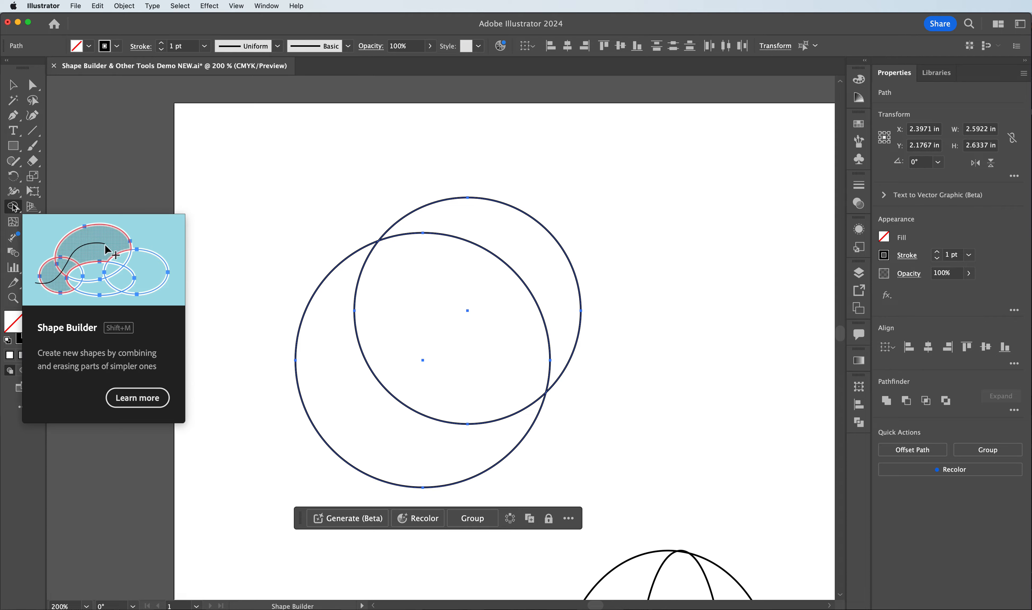
pyautogui.doubleClick(18, 321)
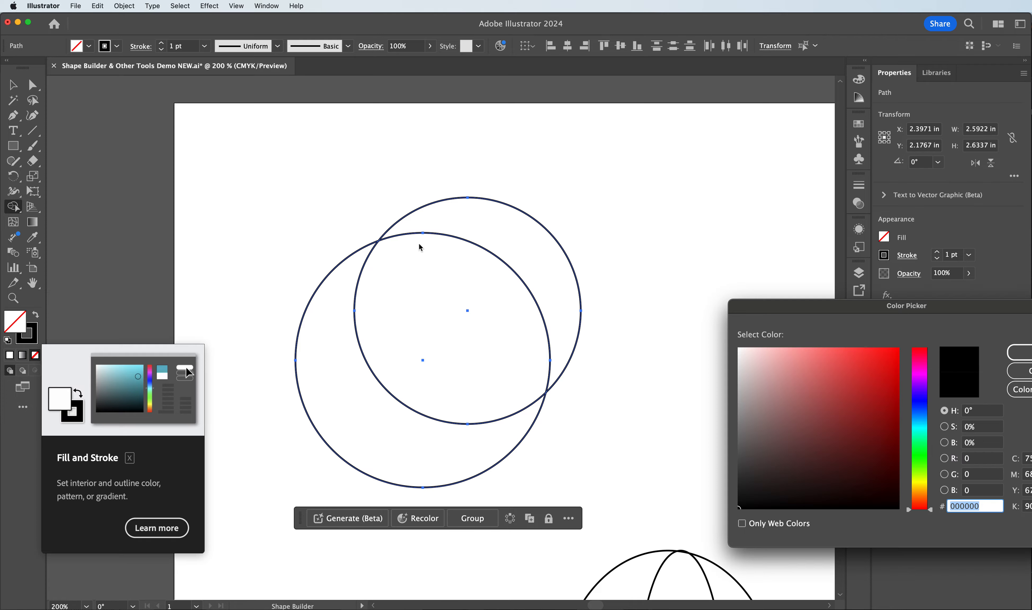
pyautogui.moveTo(792, 300)
pyautogui.mouseDown()
pyautogui.moveTo(703, 253)
pyautogui.moveTo(666, 171)
pyautogui.mouseUp()
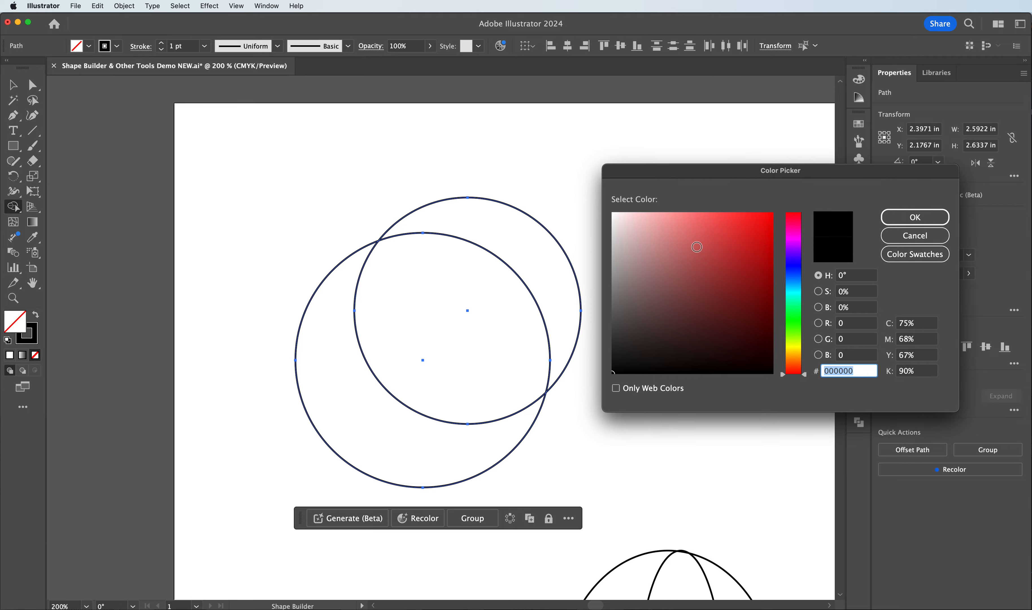
pyautogui.click(699, 213)
pyautogui.moveTo(723, 205); pyautogui.dragTo(726, 173)
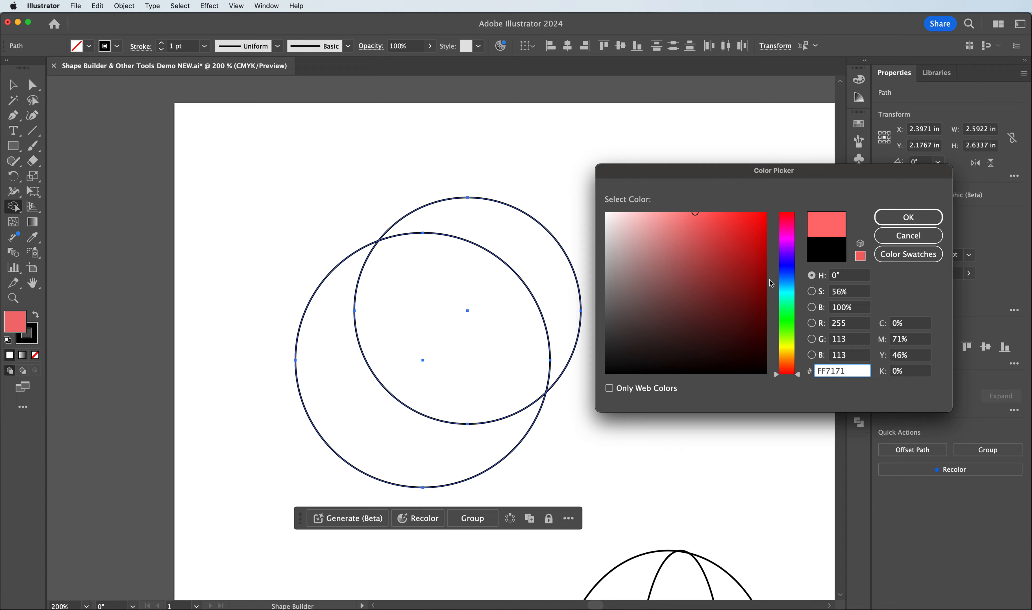
pyautogui.click(787, 292)
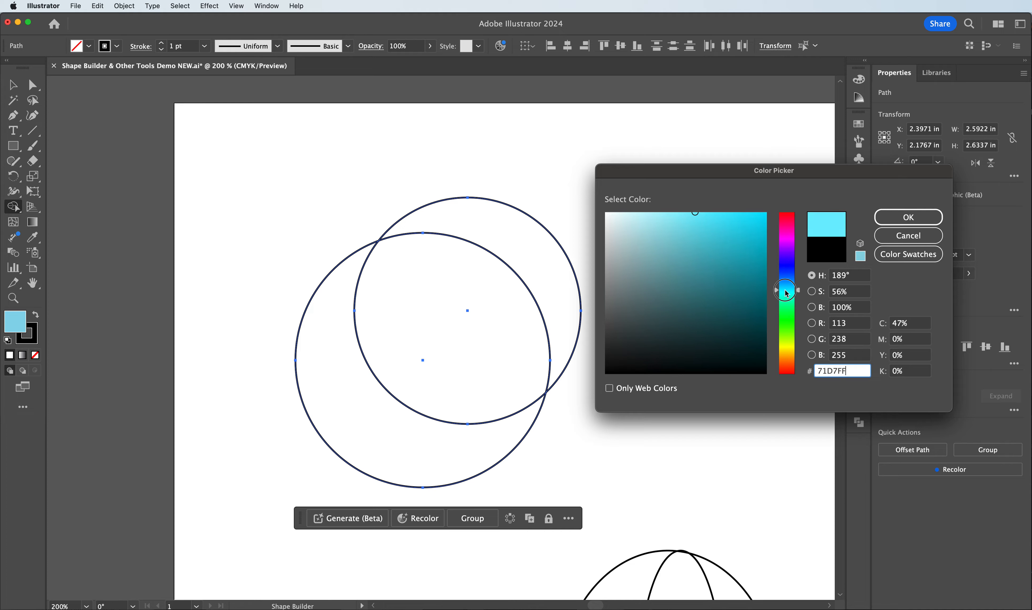
pyautogui.click(899, 221)
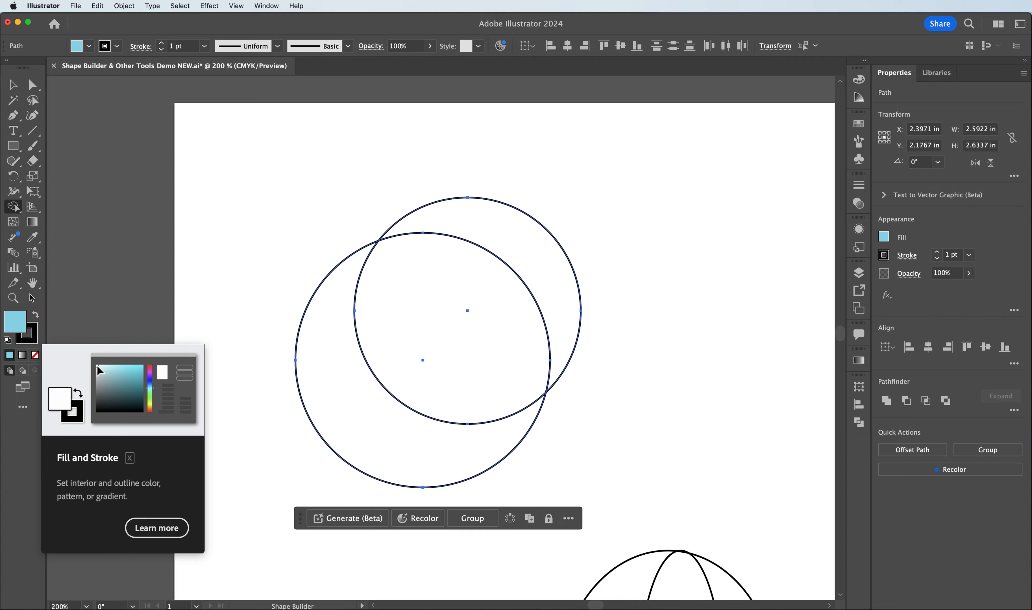
# Fill the lower-left and upper-right crescents of the circles with the light cyan colour using Shape Builder
pyautogui.click(352, 396)
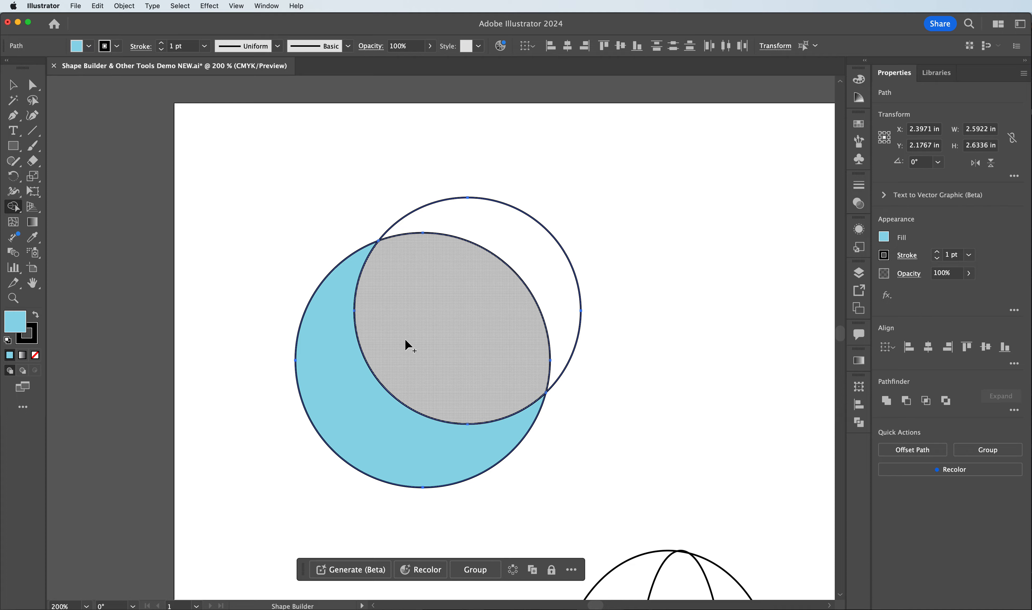
pyautogui.click(484, 229)
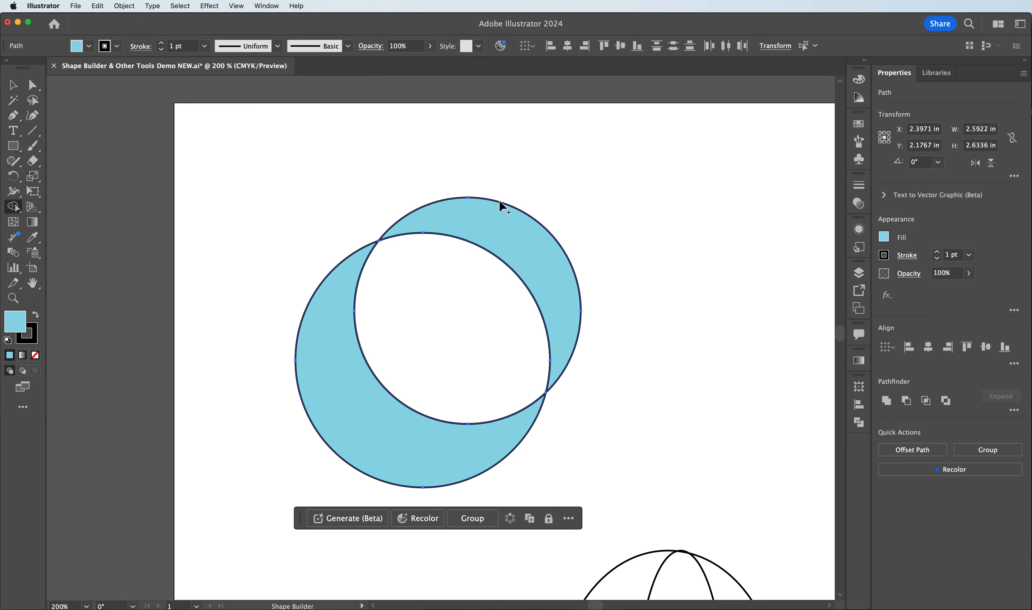
# Set the fill colour to teal, 1EADAD, and fill the circles' overlapping region with Shape Builder
pyautogui.doubleClick(17, 322)
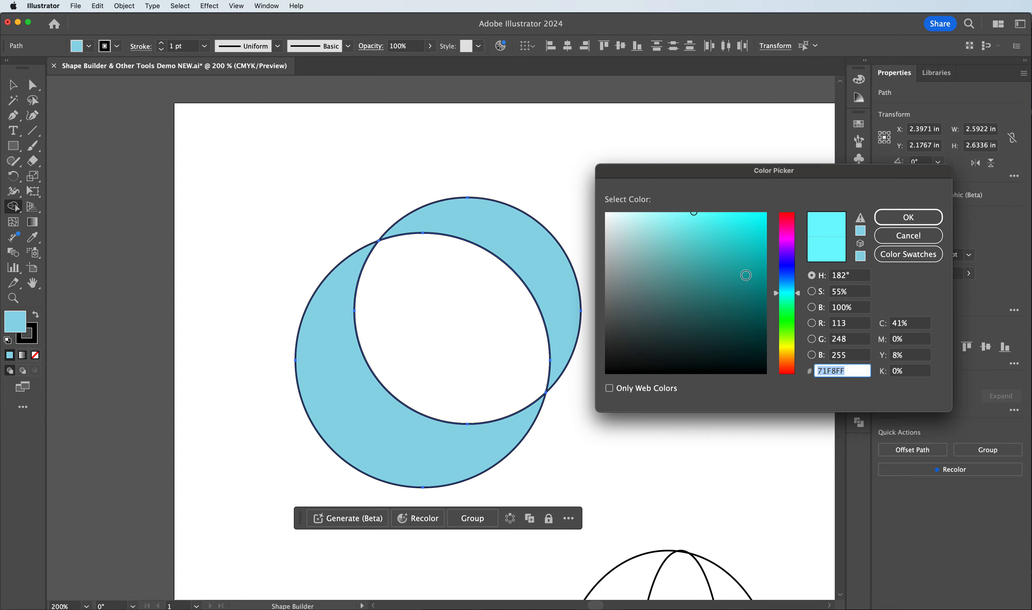
pyautogui.click(739, 264)
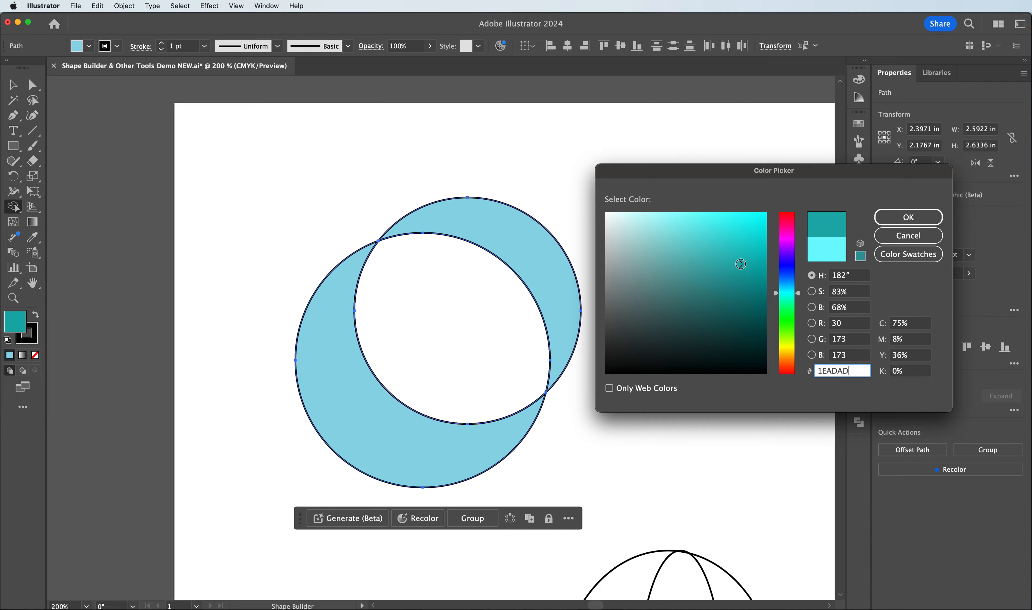
pyautogui.click(897, 217)
pyautogui.click(450, 289)
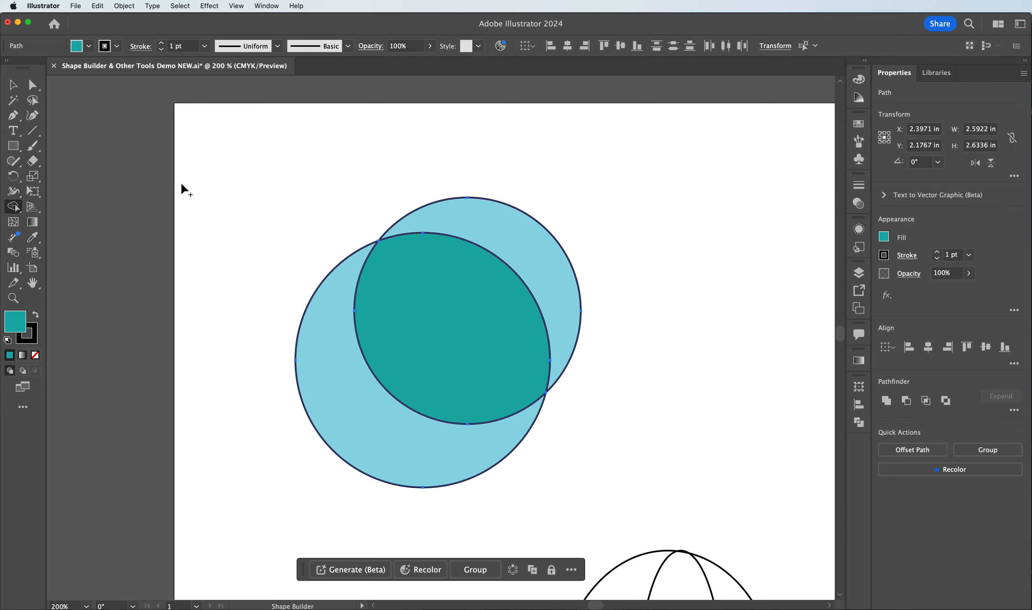
# Pull the three filled regions apart, moving the lower-left crescent down-left, the upper-right crescent up-right to about X 3.06 in, Y 1.37 in, and the overlap slightly up-right
pyautogui.click(11, 85)
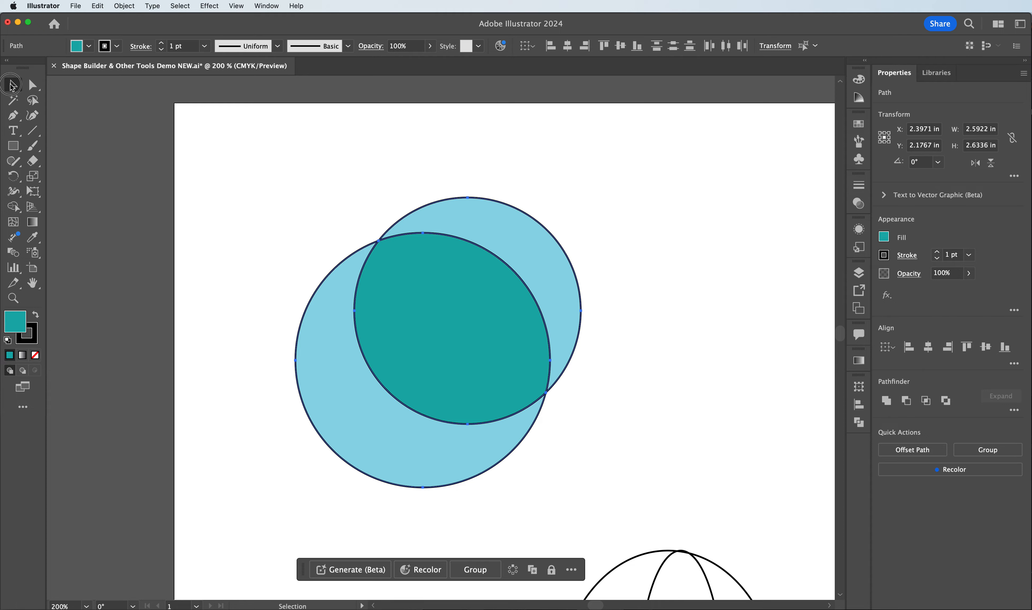
pyautogui.click(241, 137)
pyautogui.moveTo(330, 356); pyautogui.dragTo(335, 371)
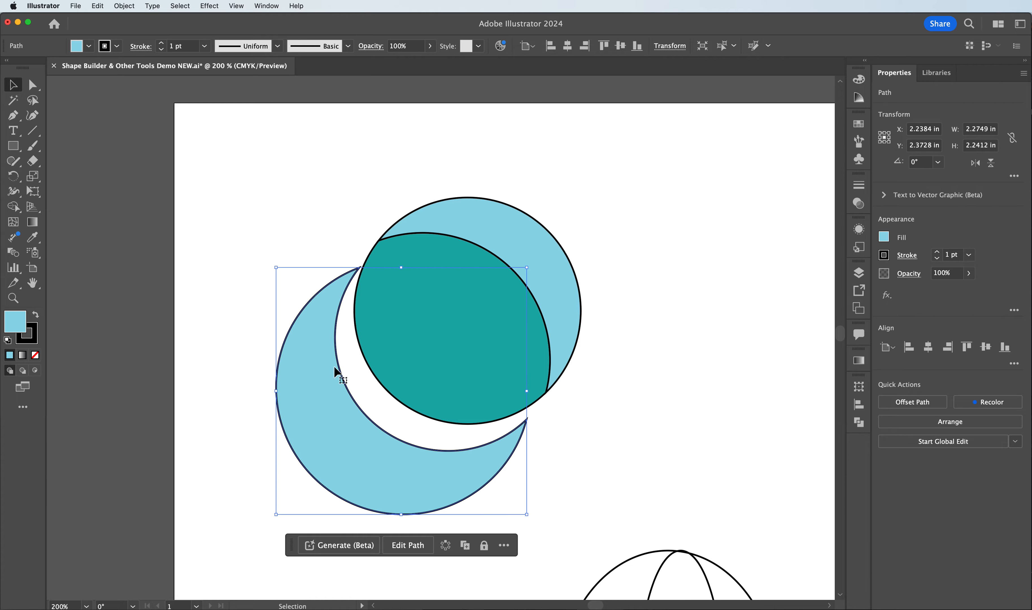
pyautogui.moveTo(509, 222); pyautogui.dragTo(540, 179)
pyautogui.moveTo(444, 292); pyautogui.dragTo(458, 278)
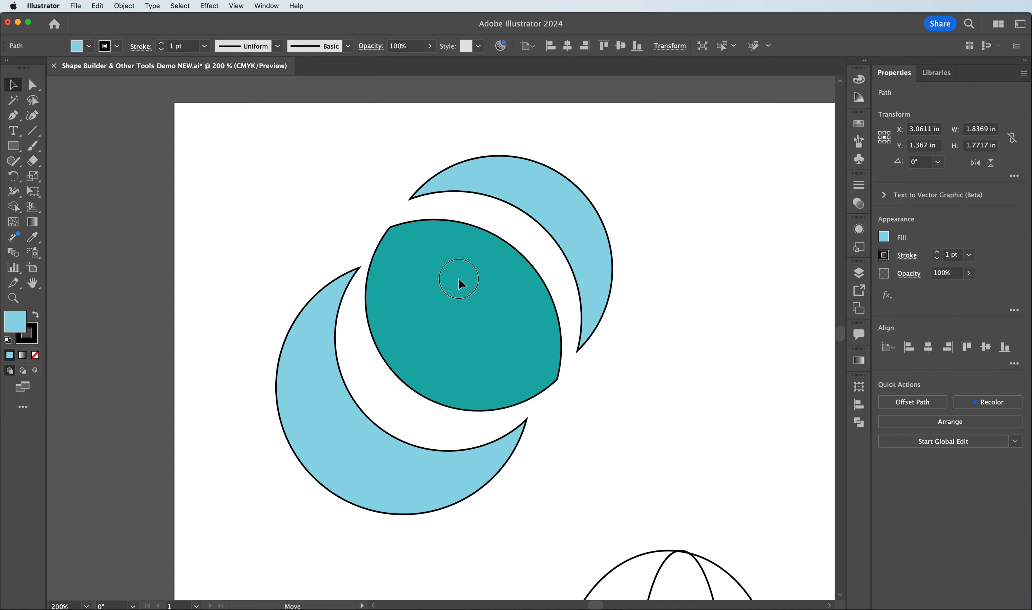
pyautogui.click(283, 219)
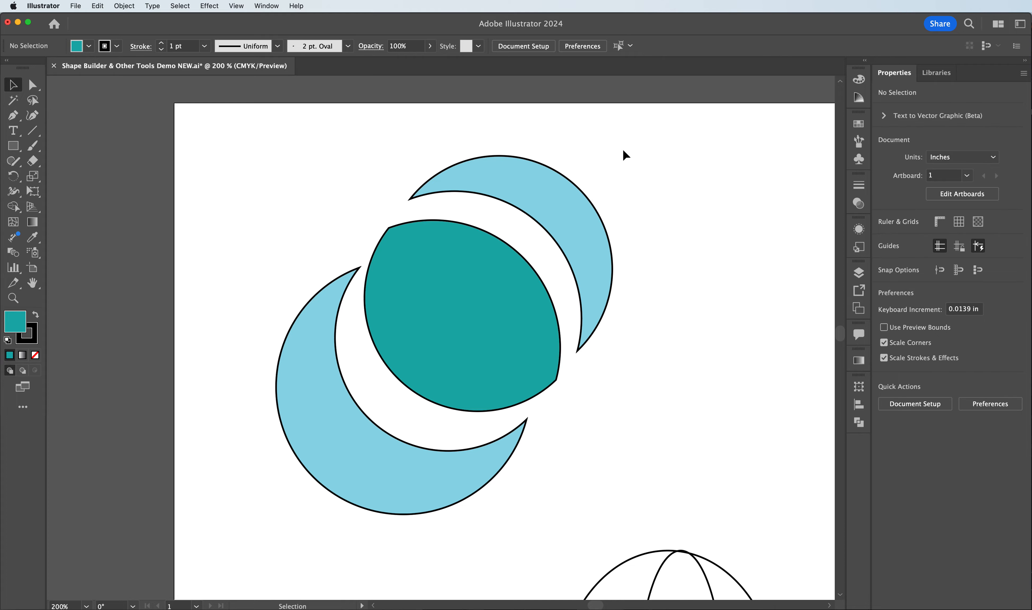
# Undo the region moves and all Shape Builder fills, back to the two unfilled overlapping circles
pyautogui.click(533, 200)
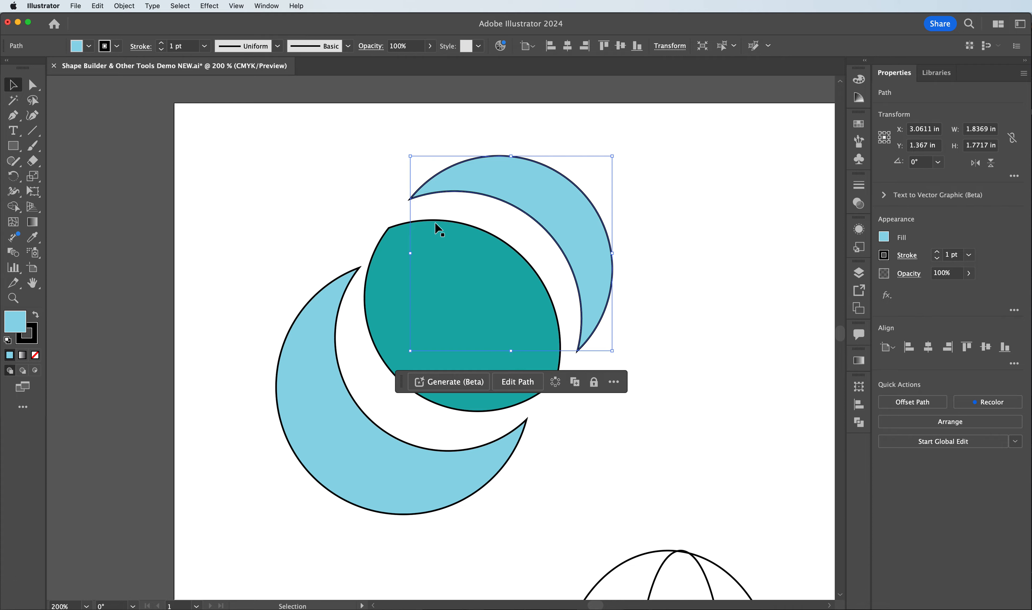
pyautogui.press('a')
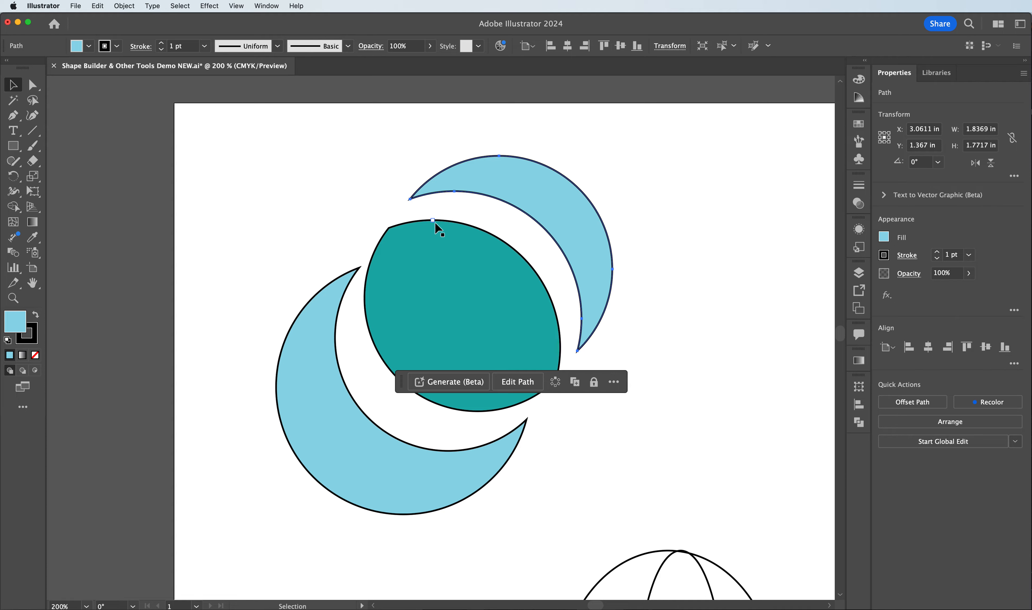
pyautogui.press('super+z')
pyautogui.press('super+z')
pyautogui.press('super+z')
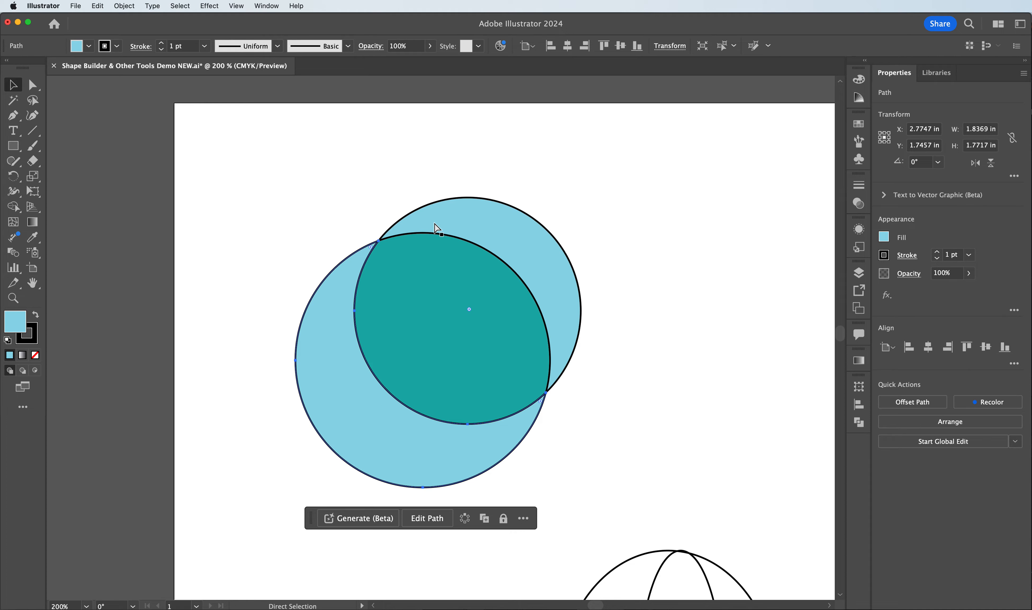
pyautogui.press('super+z')
pyautogui.press('super+z')
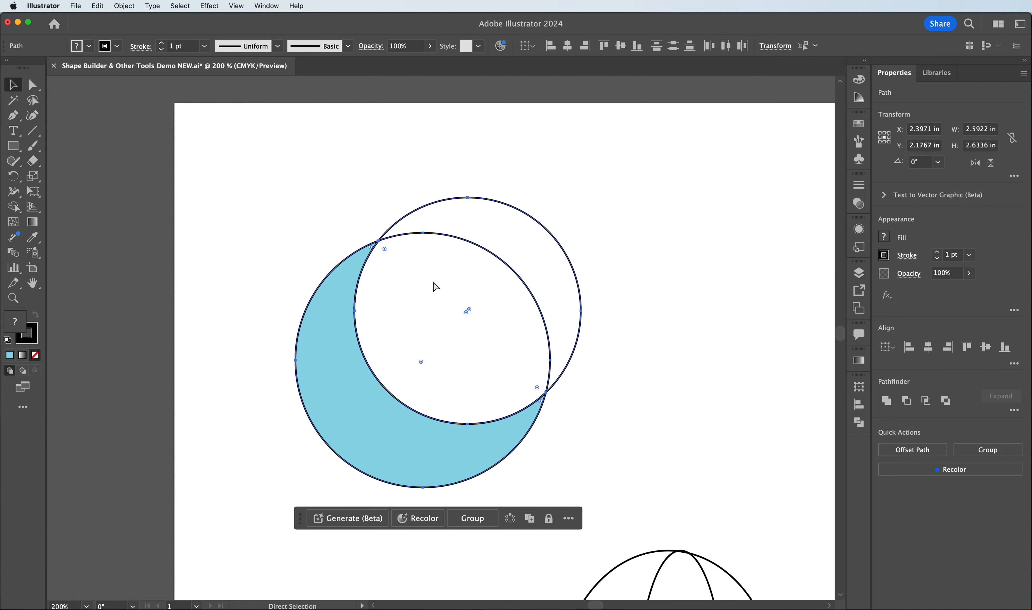
pyautogui.press('super+z')
pyautogui.press('v')
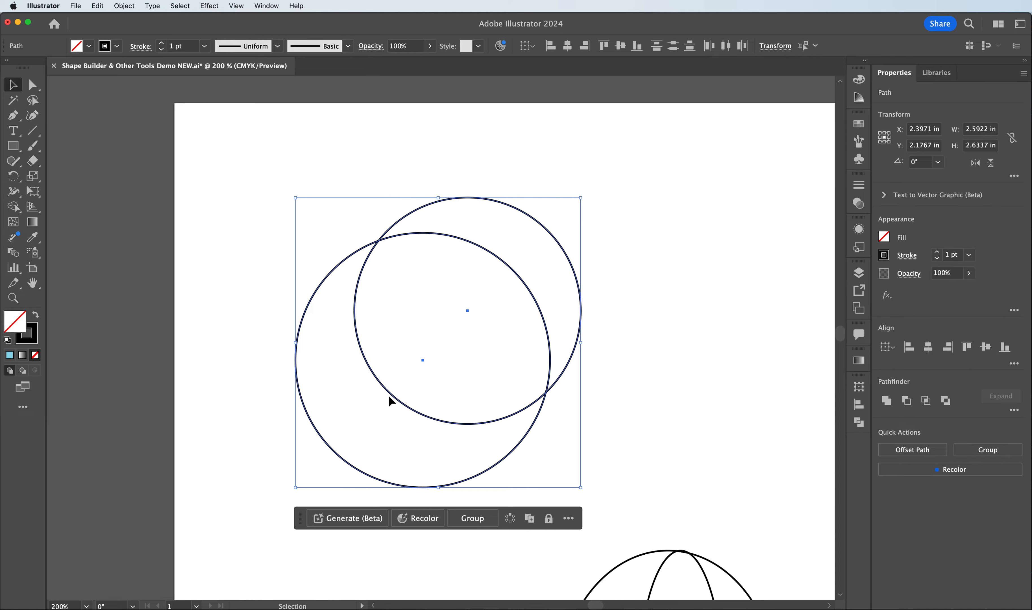
# Set the fill colour to green, 75EF00, and fill the overlap and both crescents of the circles with Shape Builder
pyautogui.click(12, 209)
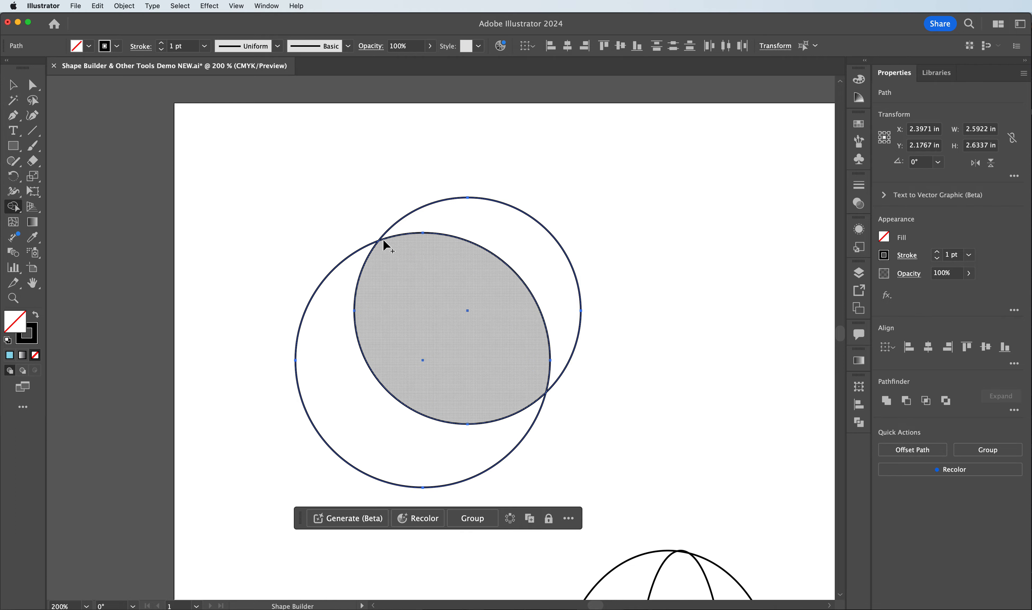
pyautogui.doubleClick(20, 325)
pyautogui.moveTo(784, 323); pyautogui.dragTo(786, 334)
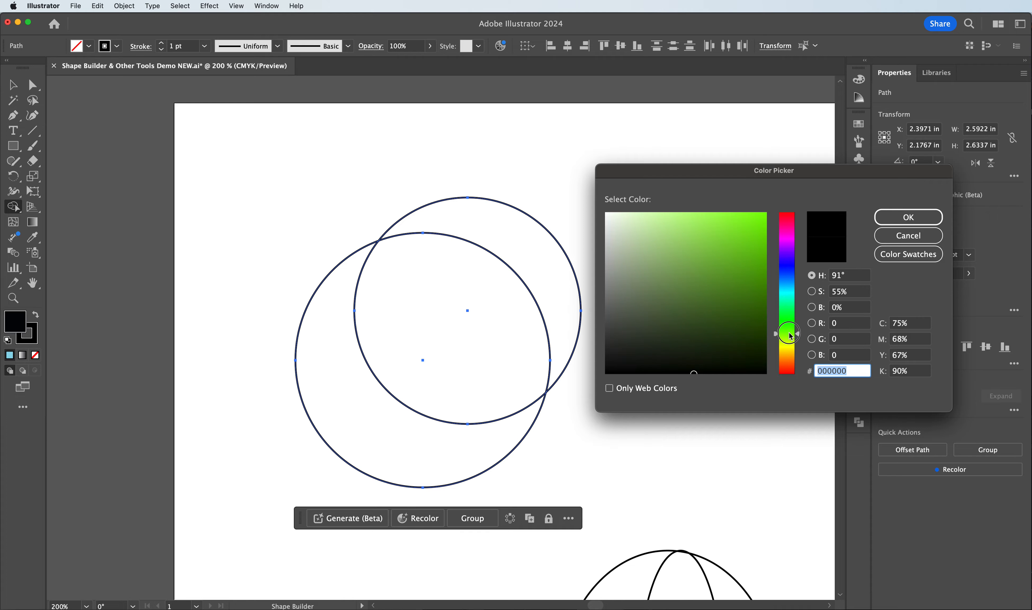
pyautogui.click(765, 222)
pyautogui.click(883, 218)
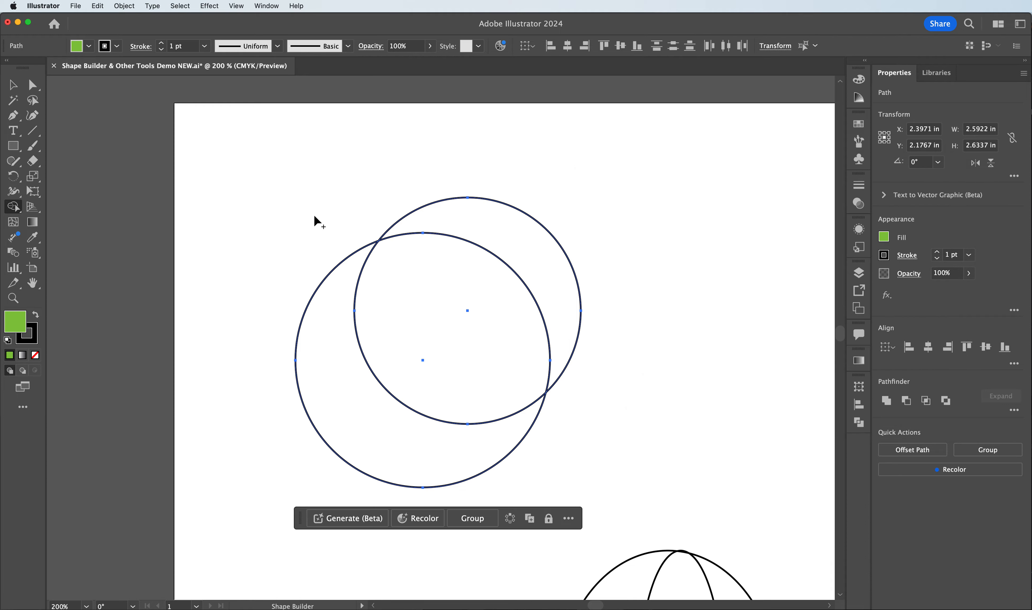
pyautogui.click(395, 341)
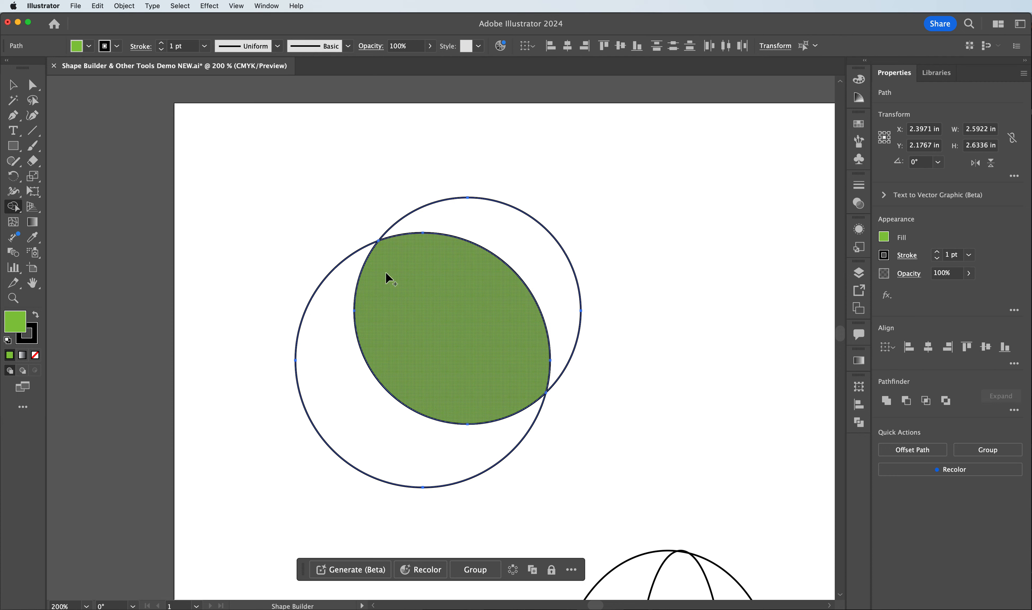
pyautogui.click(338, 350)
pyautogui.click(481, 230)
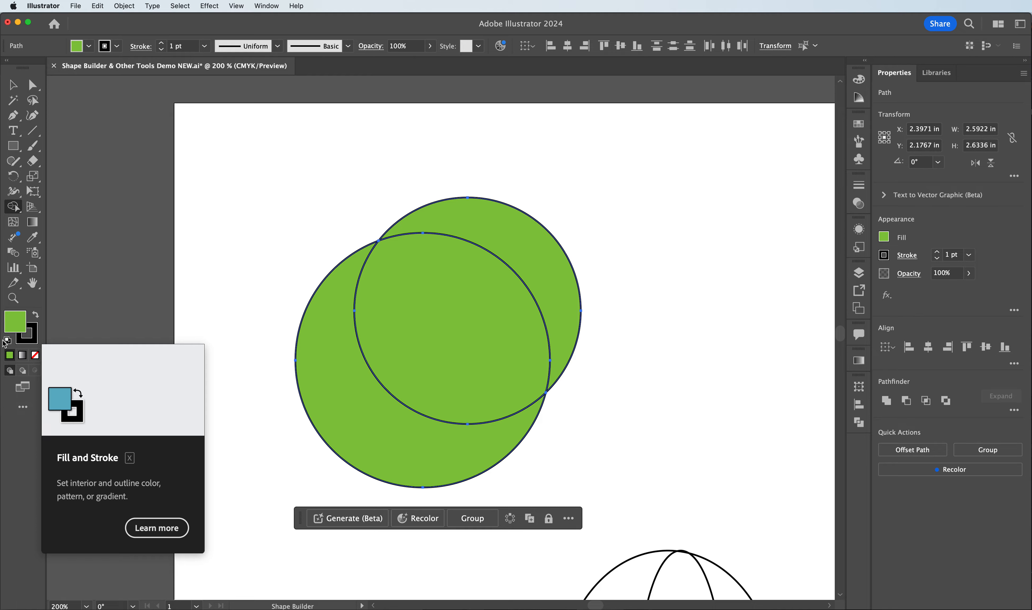
# Set the fill colour to yellow, EDE600, and fill the upper-right and lower-left crescents with Shape Builder
pyautogui.doubleClick(24, 316)
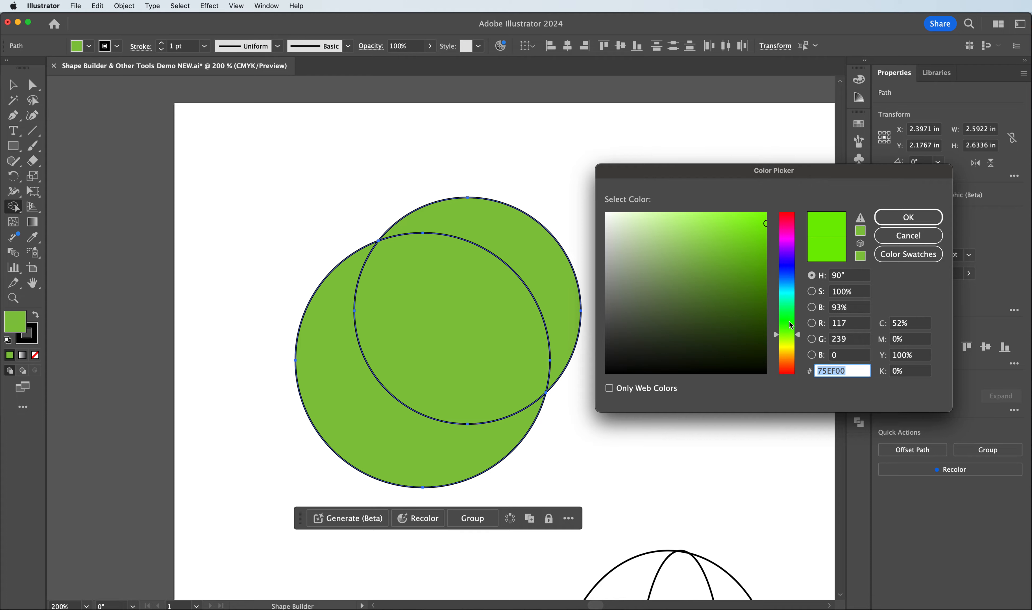
pyautogui.moveTo(790, 329); pyautogui.dragTo(788, 347)
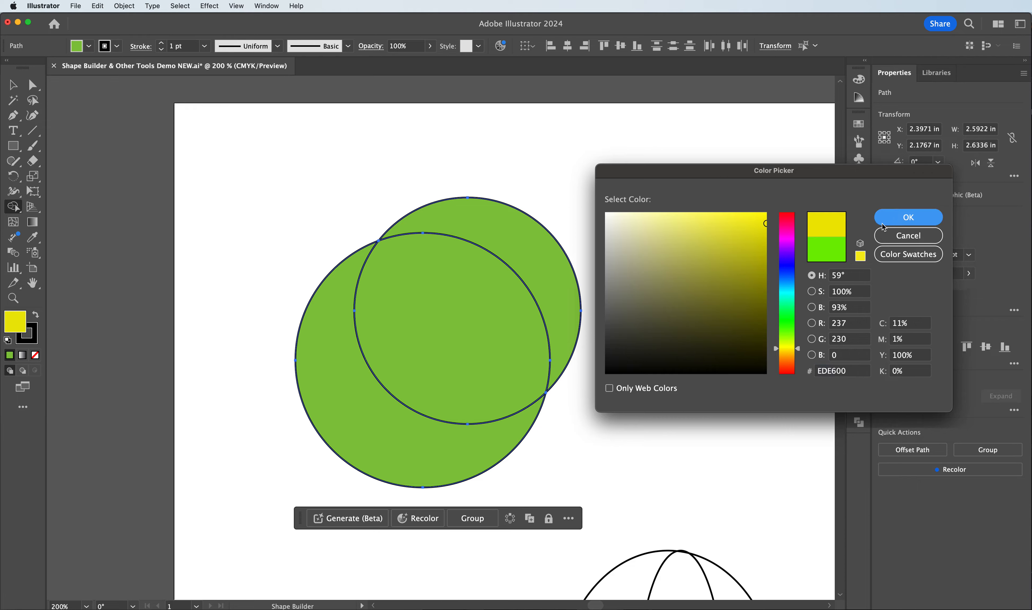
pyautogui.click(908, 217)
pyautogui.click(496, 239)
pyautogui.click(344, 329)
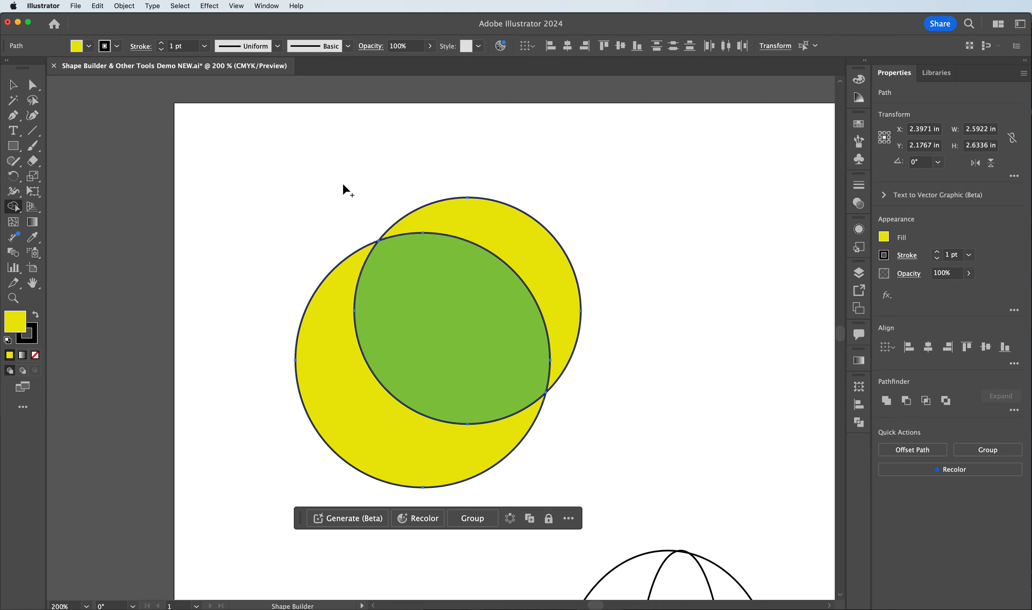
# Deselect the circles, then reselect all their filled regions and activate Shape Builder
pyautogui.press('v')
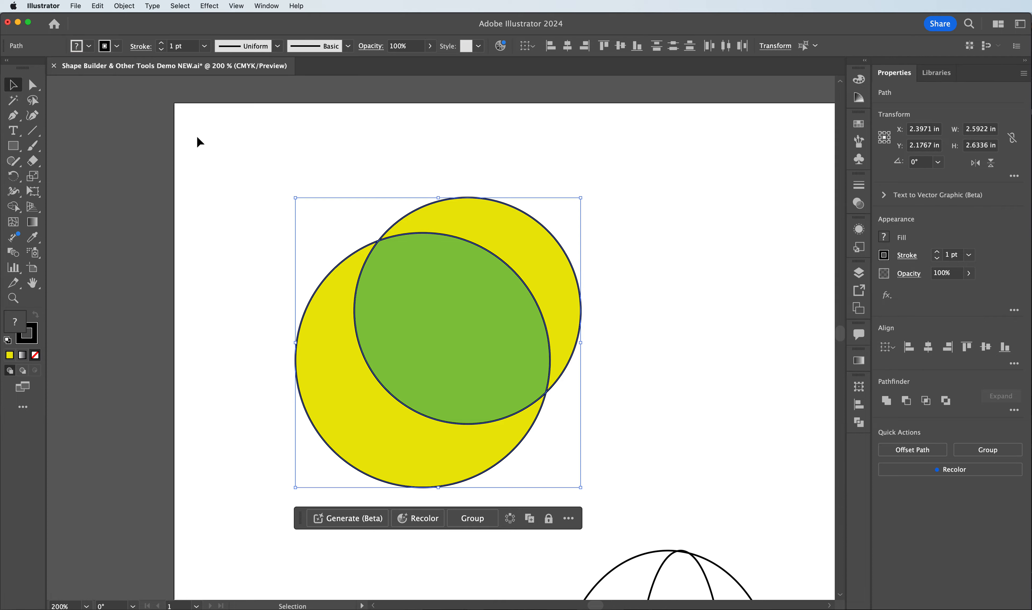
pyautogui.click(196, 139)
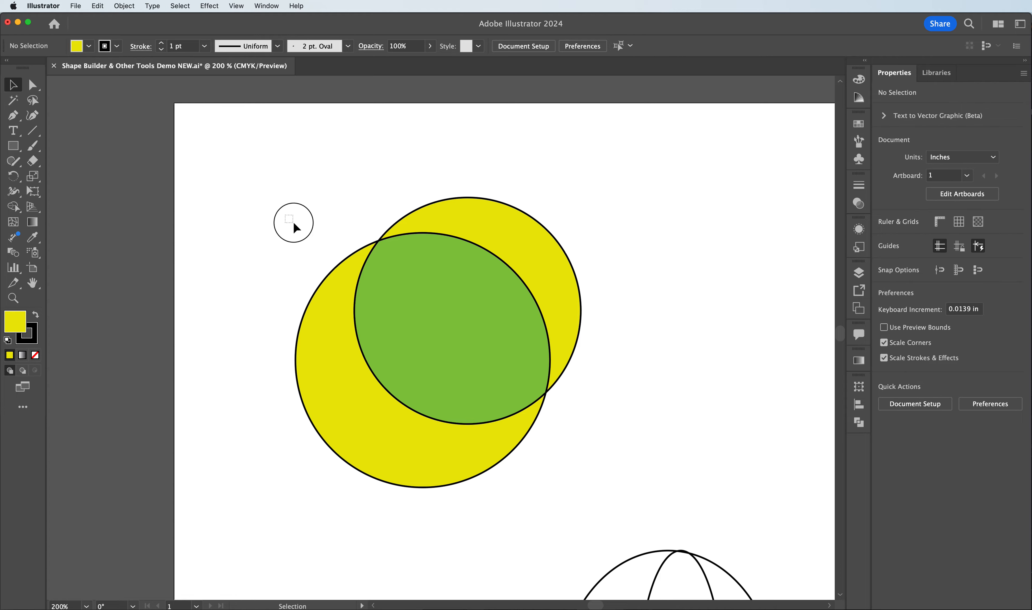
pyautogui.moveTo(293, 221); pyautogui.dragTo(457, 363)
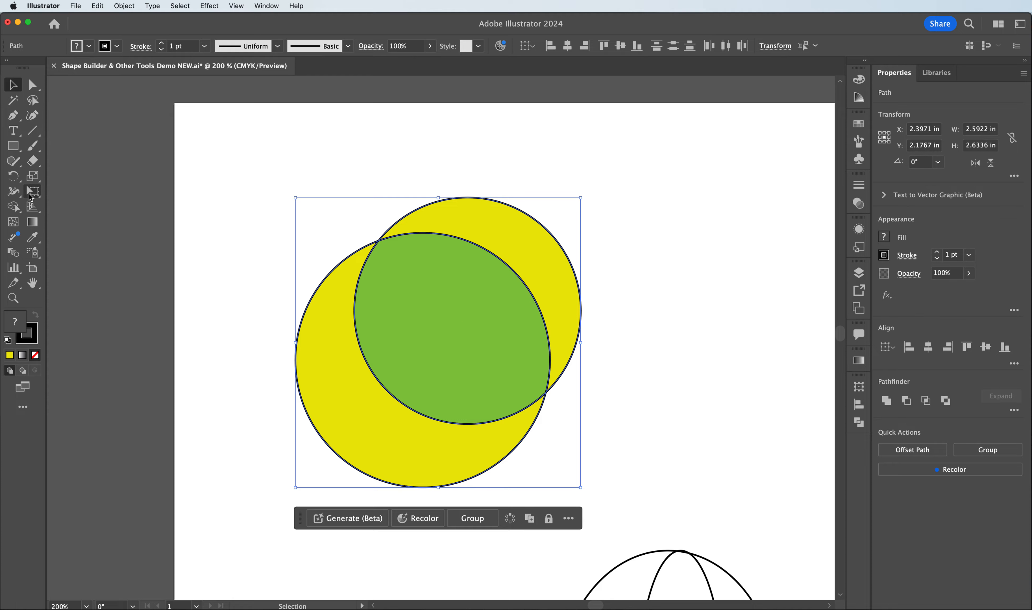
pyautogui.click(13, 207)
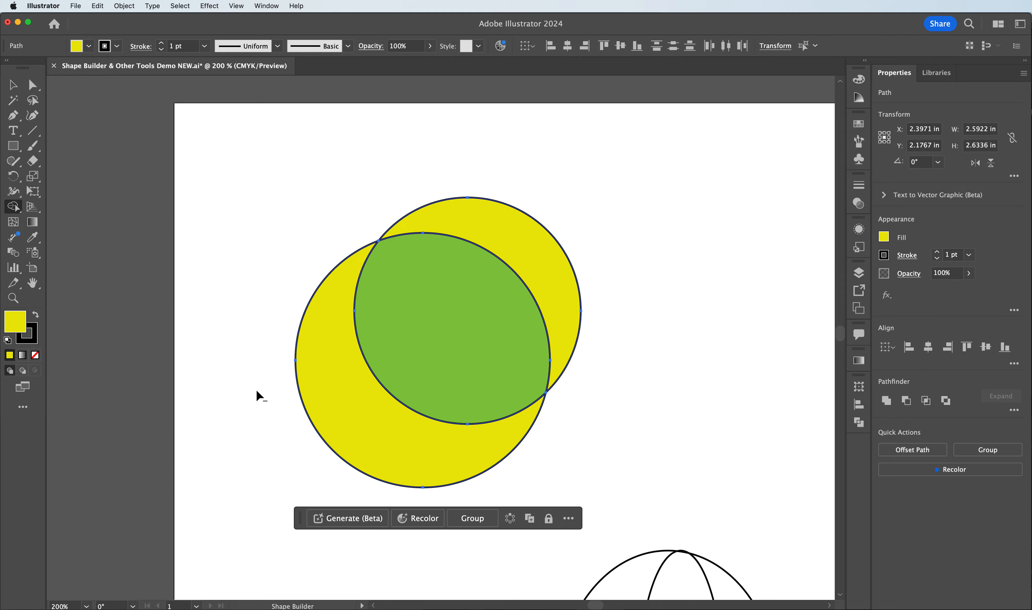
# Remove the lower-left crescent and the green overlap in one Shape Builder stroke, and undo the removal
pyautogui.moveTo(256, 391); pyautogui.dragTo(419, 333)
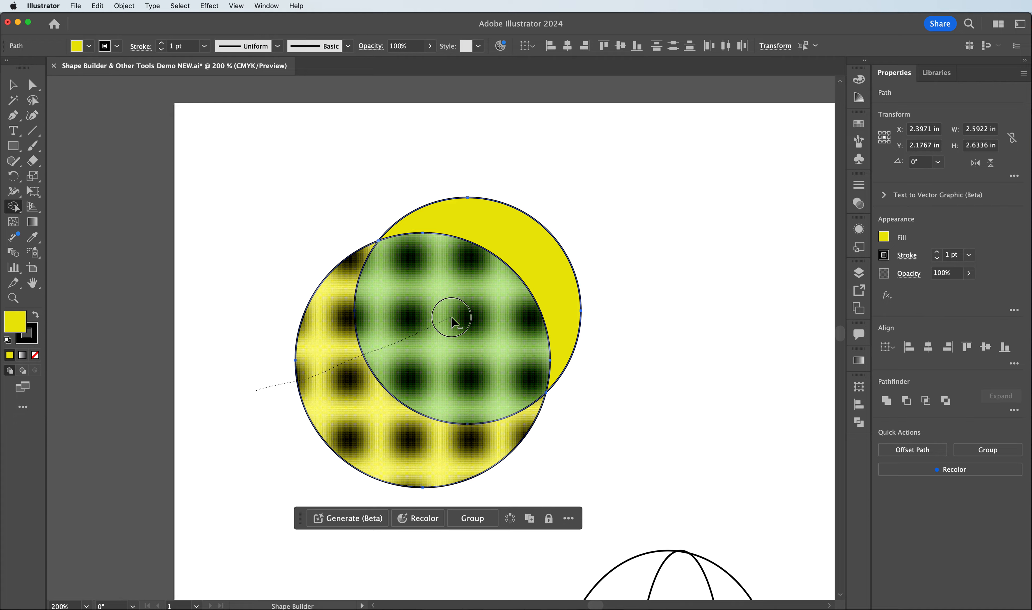
pyautogui.keyDown('alt'); pyautogui.moveTo(451, 316); pyautogui.dragTo(450, 316); pyautogui.keyUp('alt')
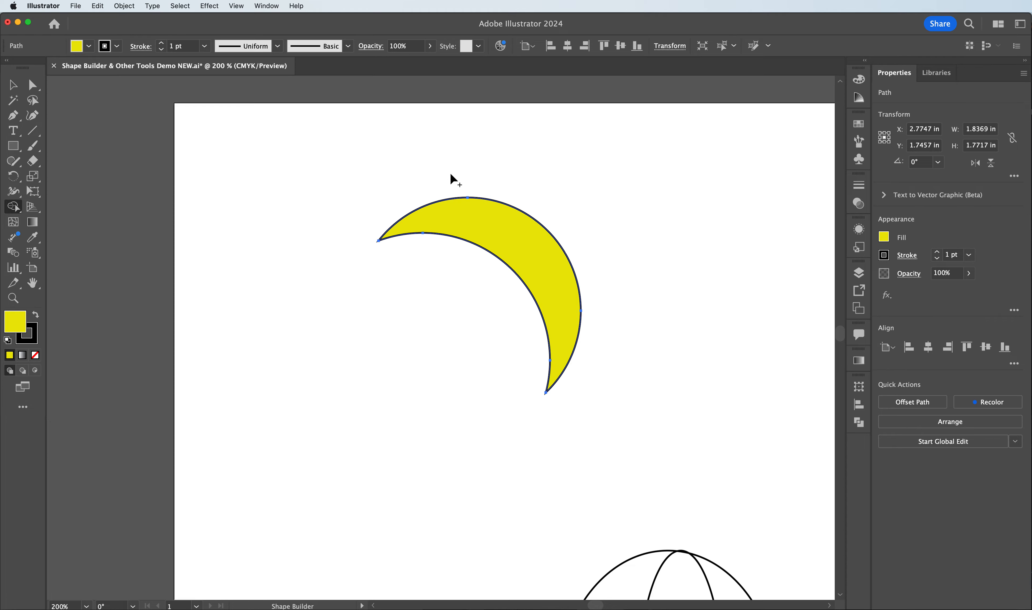
pyautogui.press('super+z')
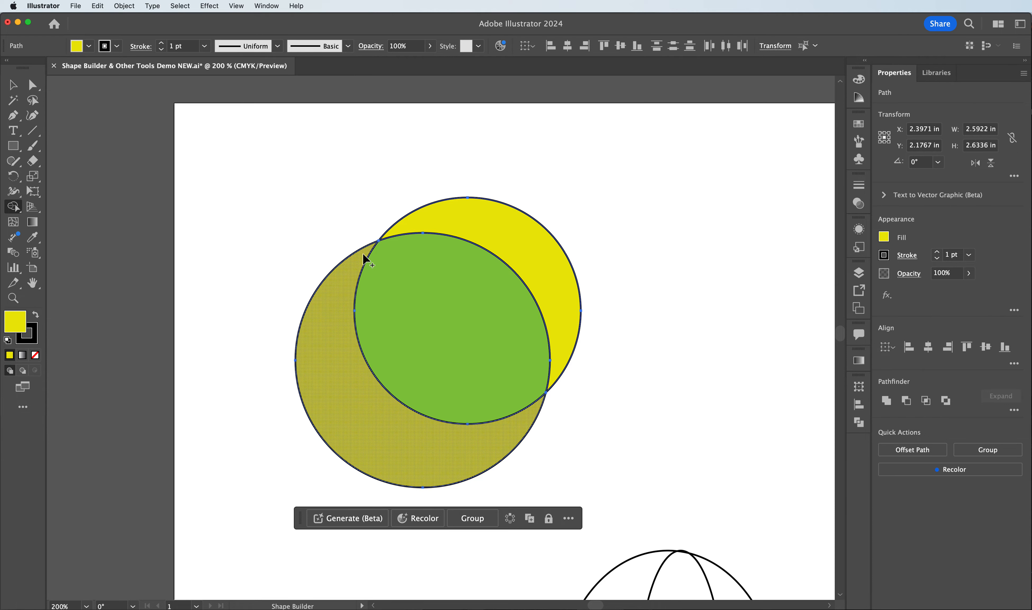
# Remove the green overlap with Shape Builder and move the upper-right crescent up and right to about X 3.13 in, Y 1.42 in
pyautogui.keyDown('alt'); pyautogui.click(428, 291); pyautogui.keyUp('alt')
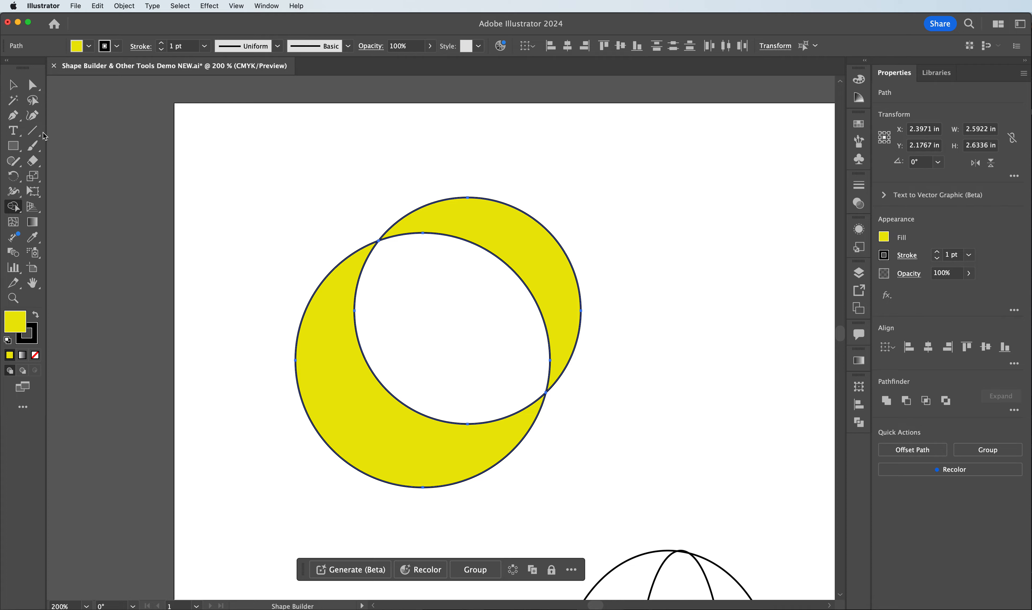
pyautogui.press('v')
pyautogui.click(394, 171)
pyautogui.moveTo(465, 234); pyautogui.dragTo(503, 199)
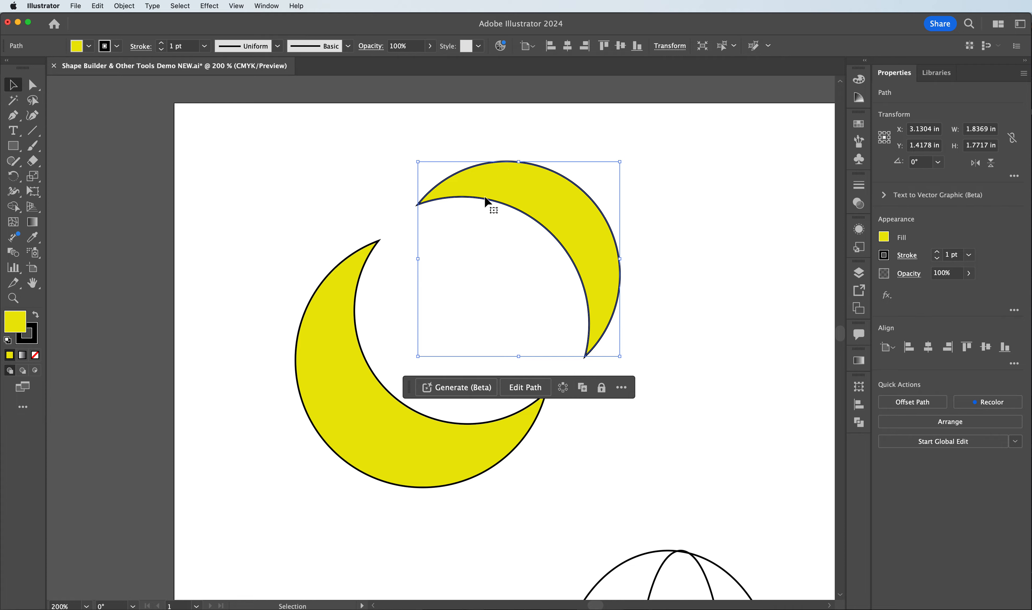
# Undo the crescent's move and the removal of the green overlap
pyautogui.press('super+z')
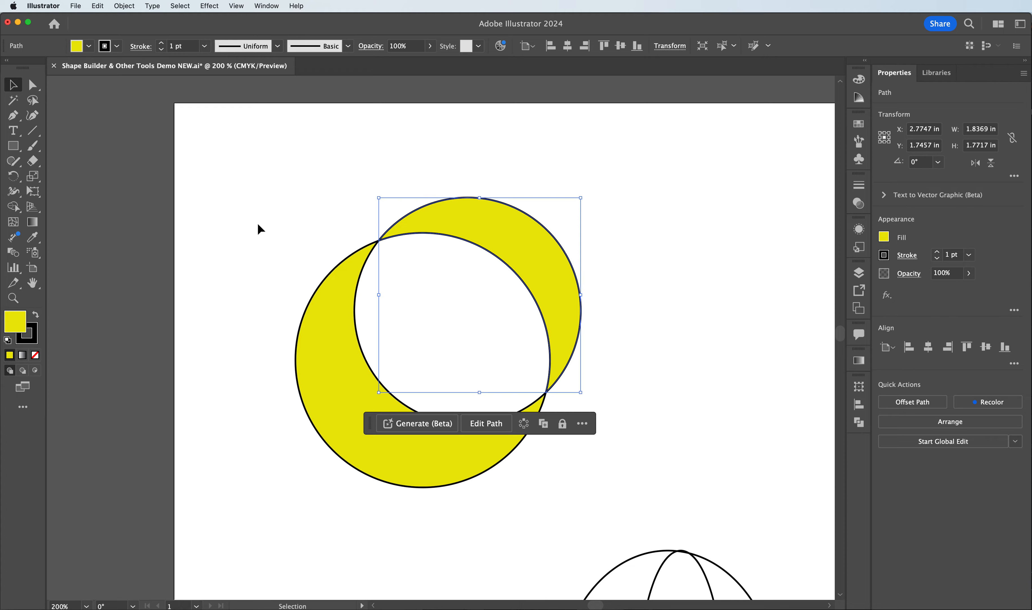
pyautogui.press('super+z')
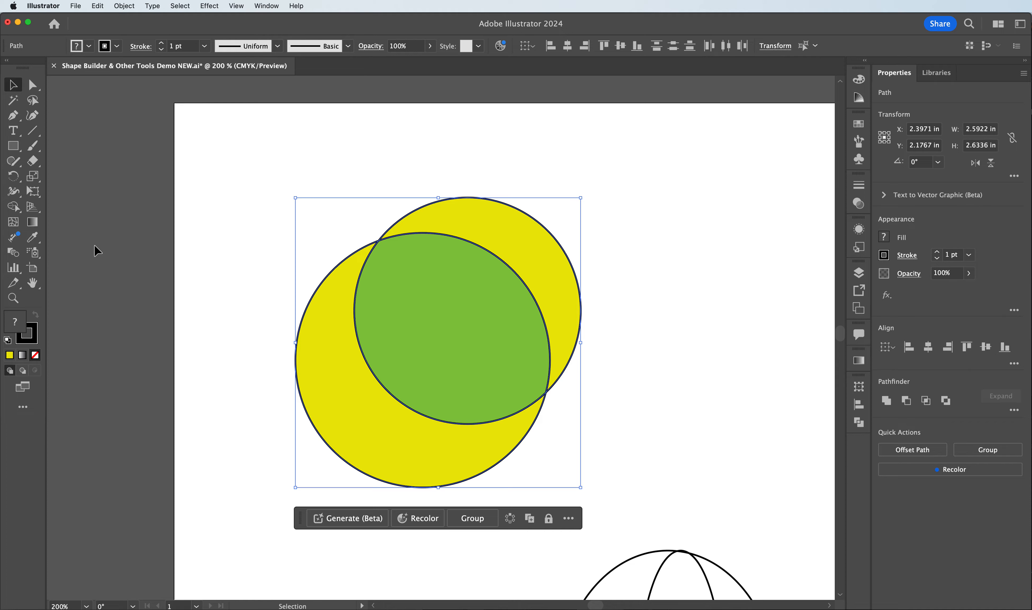
# Remove all three regions of the circles in one Shape Builder stroke, and undo the removal
pyautogui.click(17, 206)
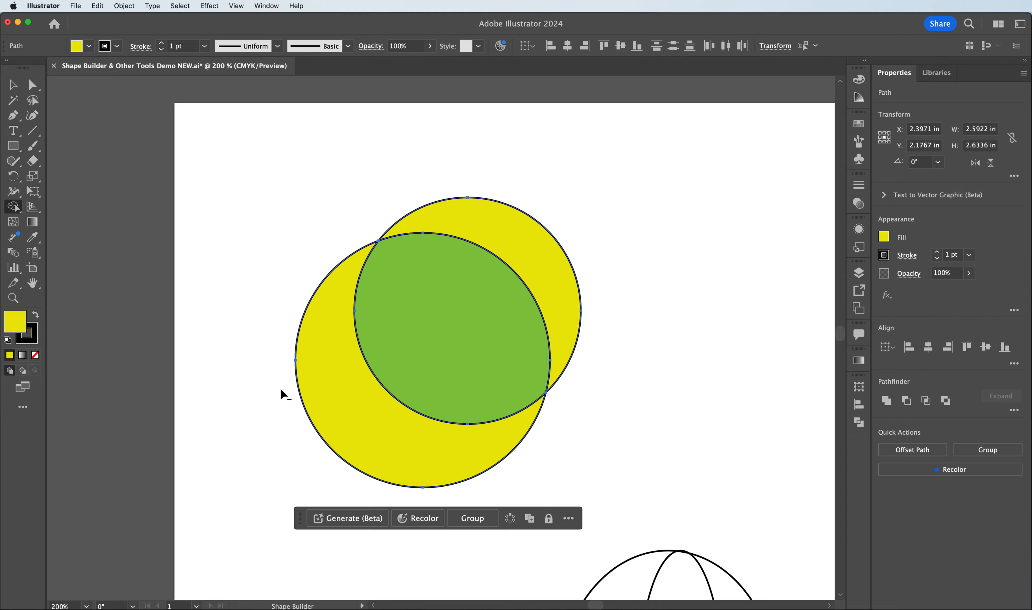
pyautogui.moveTo(278, 393); pyautogui.dragTo(625, 193)
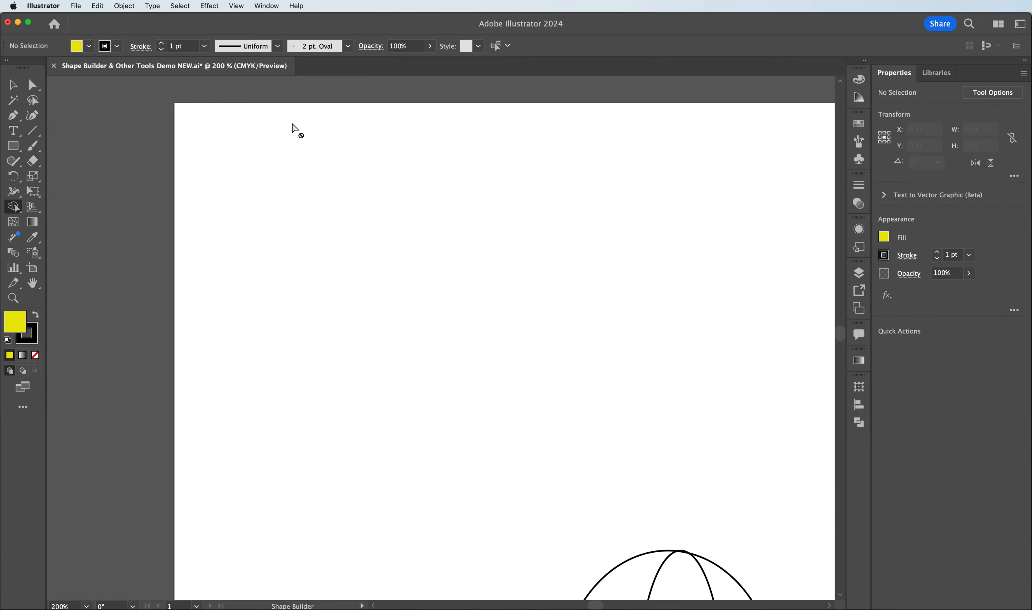
pyautogui.press('v')
pyautogui.press('super+z')
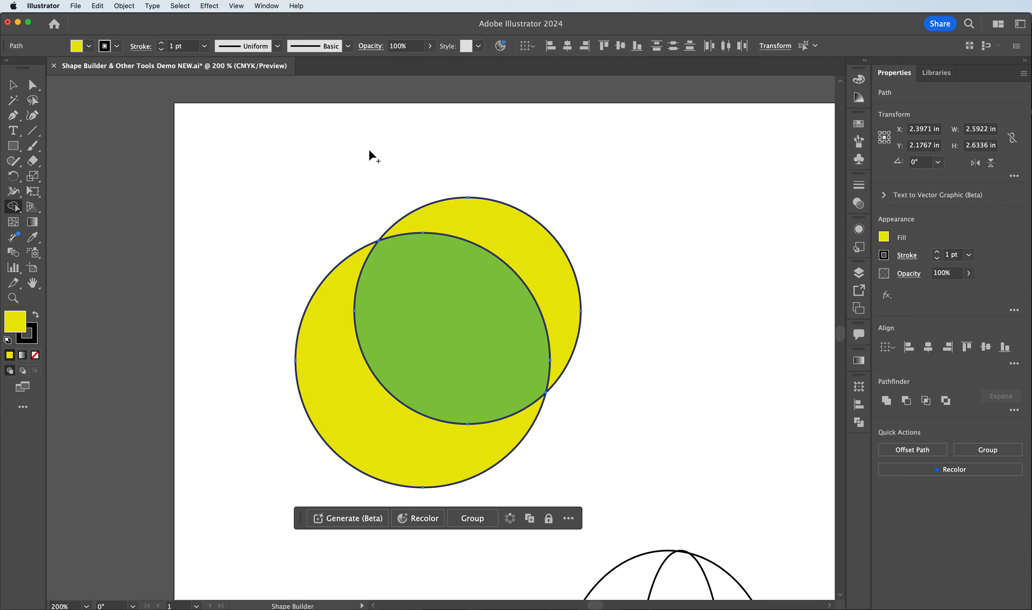
# Change the fill colour from yellow to a blue-green hue for Shape Builder
pyautogui.doubleClick(12, 319)
pyautogui.moveTo(779, 324); pyautogui.dragTo(782, 295)
pyautogui.click(909, 217)
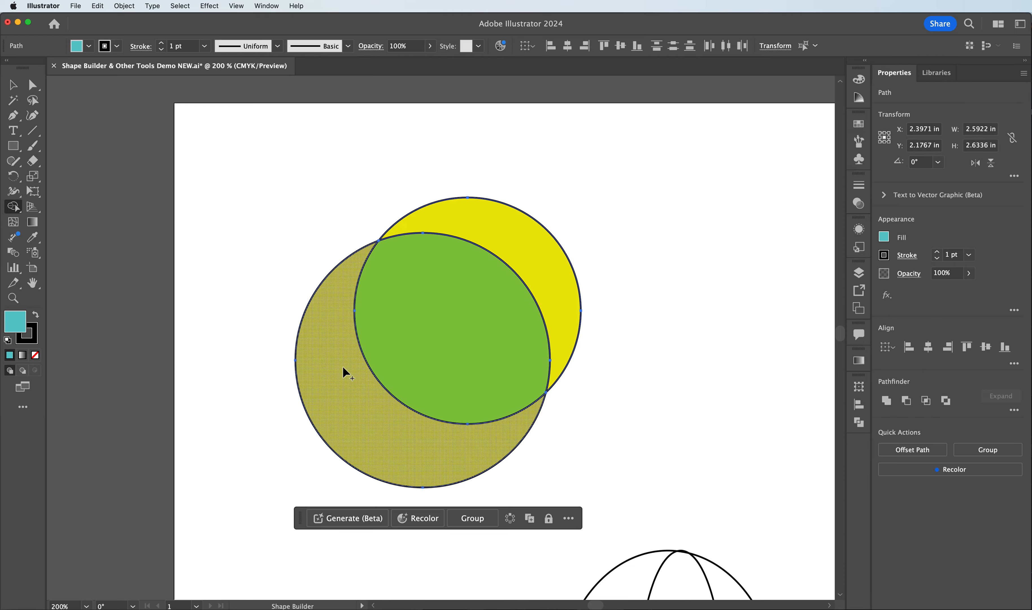
# Fill the lower-left crescent blue-green with Shape Builder and move the yellow crescent, green overlap and blue-green crescent apart from each other
pyautogui.click(343, 366)
pyautogui.click(13, 85)
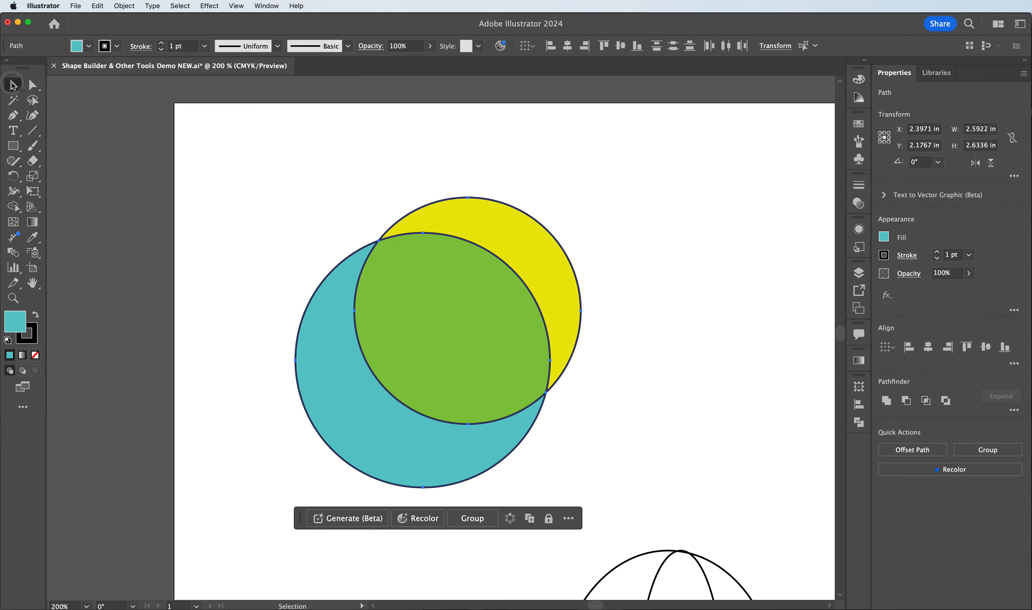
pyautogui.click(208, 152)
pyautogui.moveTo(499, 218); pyautogui.dragTo(542, 181)
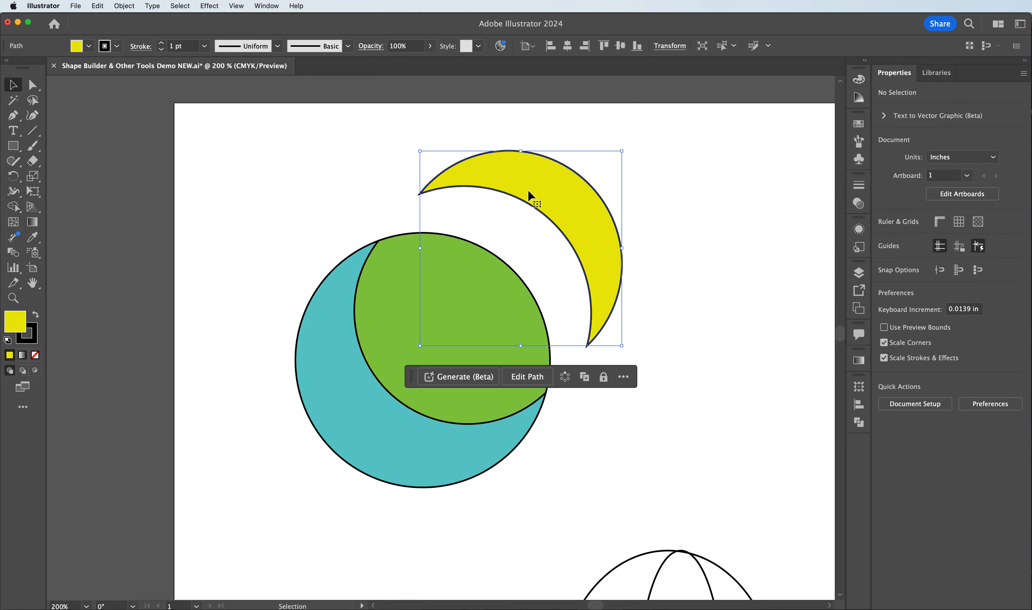
pyautogui.moveTo(476, 271); pyautogui.dragTo(501, 245)
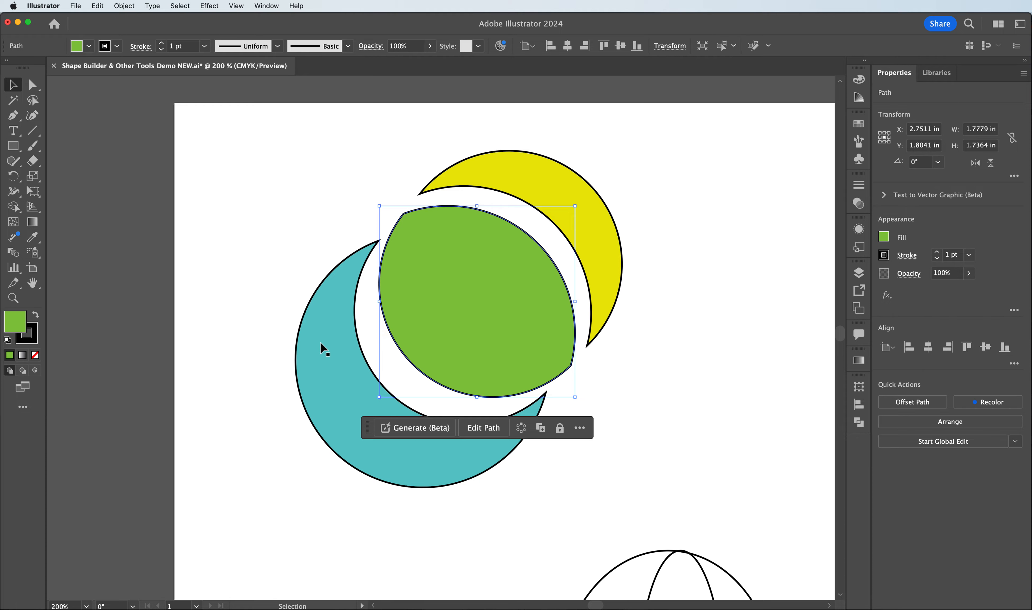
pyautogui.moveTo(321, 343); pyautogui.dragTo(315, 349)
pyautogui.click(306, 214)
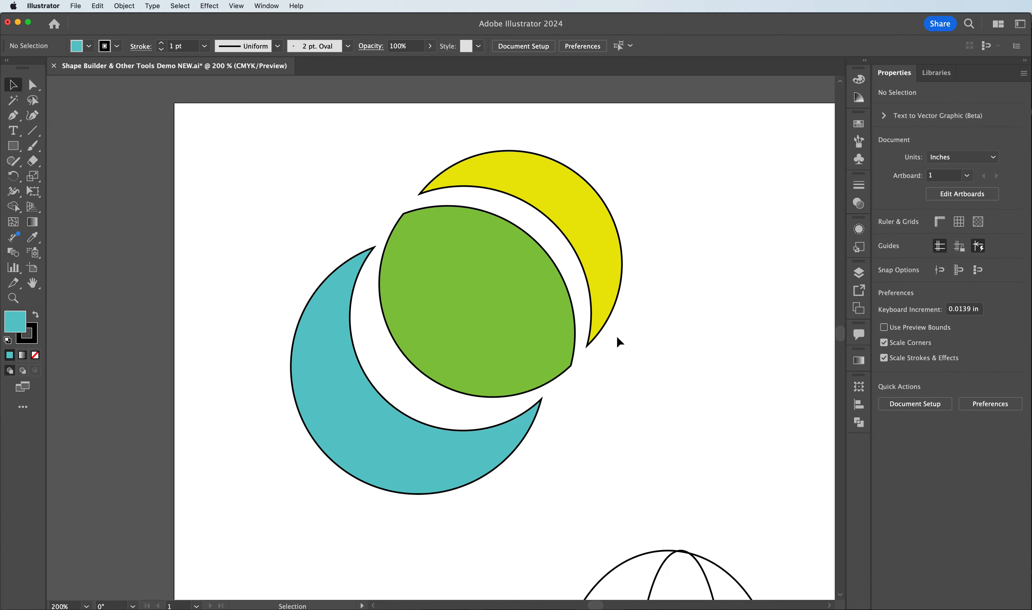
# Select all the overlapping outlines of the face drawing and set the Shape Builder fill to pink E580D9
pyautogui.moveTo(599, 605); pyautogui.dragTo(607, 605)
pyautogui.moveTo(651, 481); pyautogui.dragTo(293, 139)
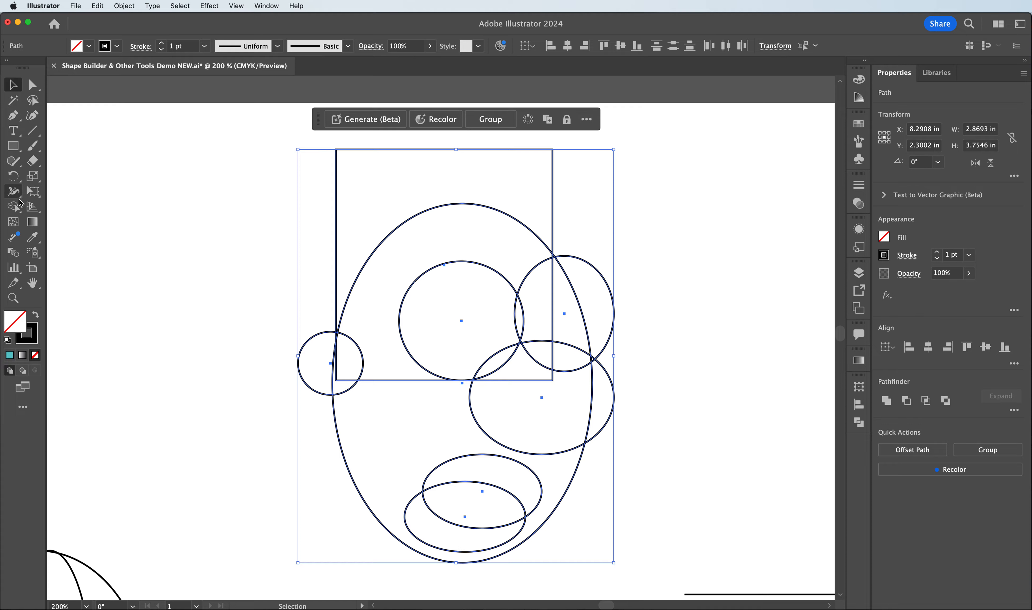
pyautogui.click(14, 206)
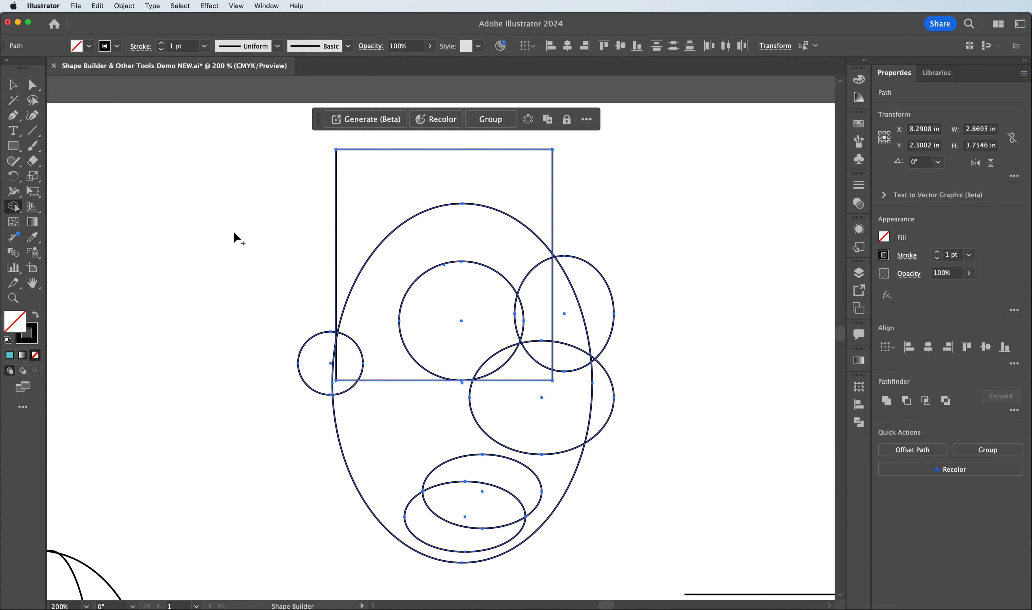
pyautogui.doubleClick(20, 326)
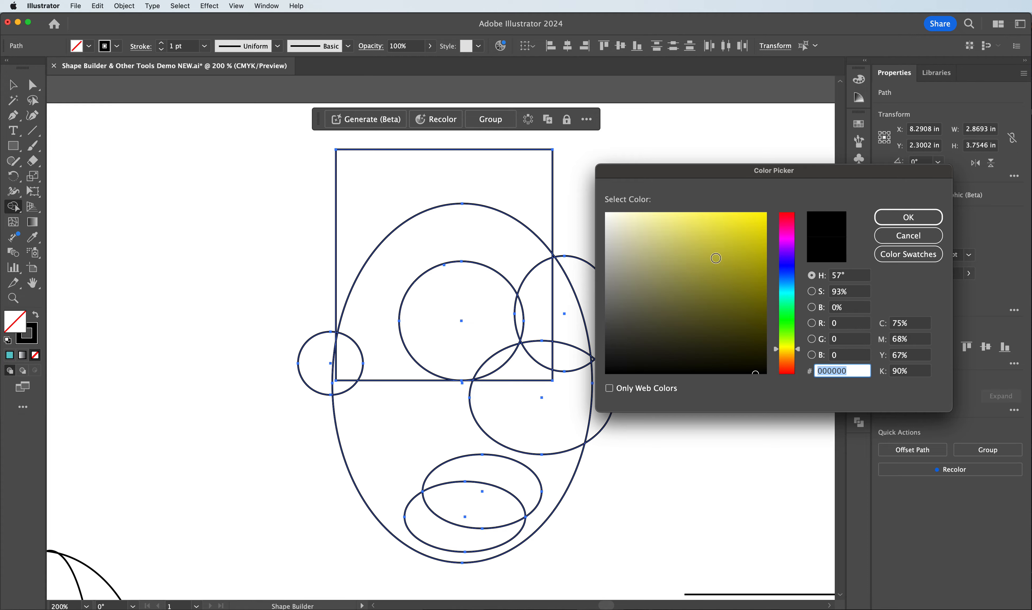
pyautogui.moveTo(775, 348); pyautogui.dragTo(777, 238)
pyautogui.moveTo(675, 230)
pyautogui.mouseDown()
pyautogui.moveTo(684, 224)
pyautogui.moveTo(676, 229)
pyautogui.mouseUp()
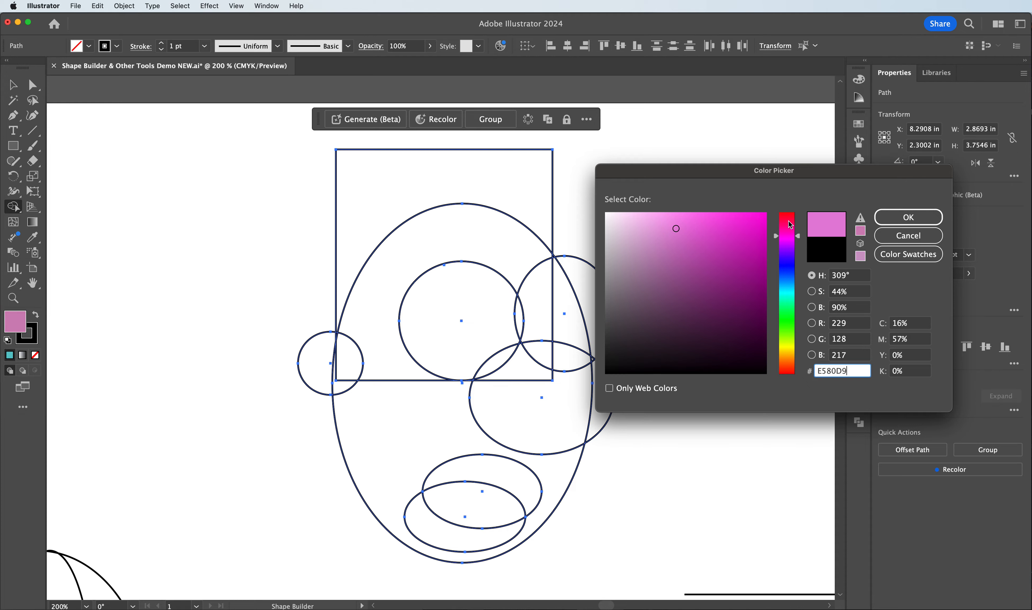
pyautogui.click(890, 218)
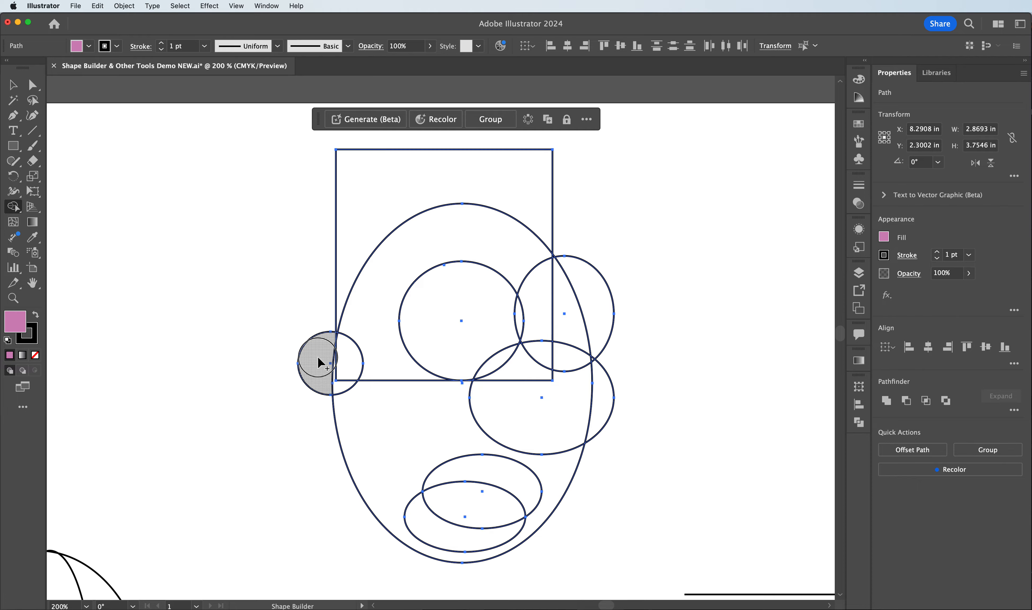
# Merge the ear, upper head, lower face and outer lower-lip regions into one pink shape with successive Shape Builder strokes
pyautogui.moveTo(318, 356)
pyautogui.mouseDown()
pyautogui.moveTo(354, 347)
pyautogui.moveTo(334, 336)
pyautogui.moveTo(378, 334)
pyautogui.mouseUp()
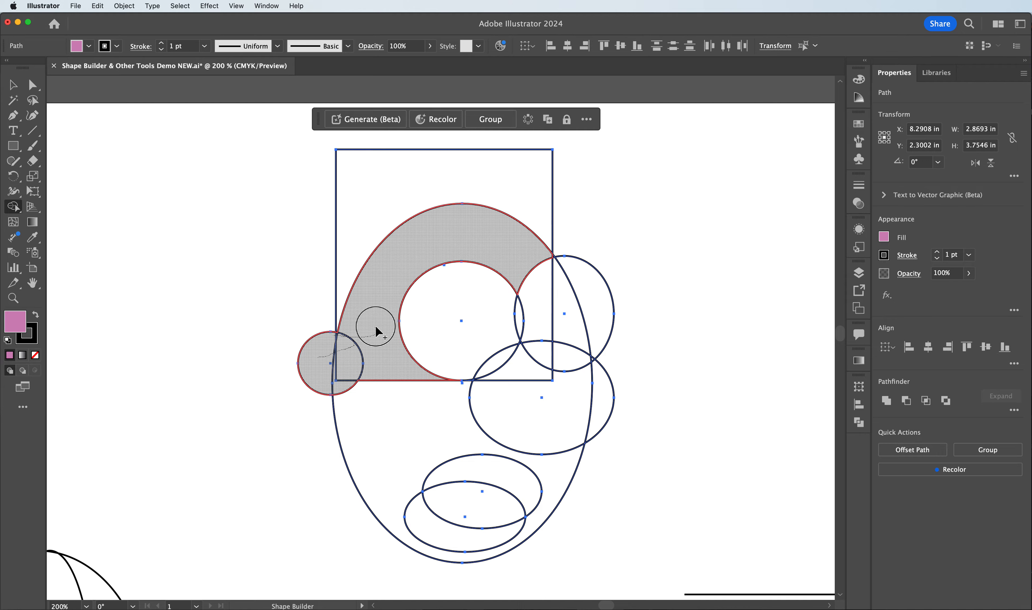
pyautogui.moveTo(376, 327); pyautogui.dragTo(378, 333)
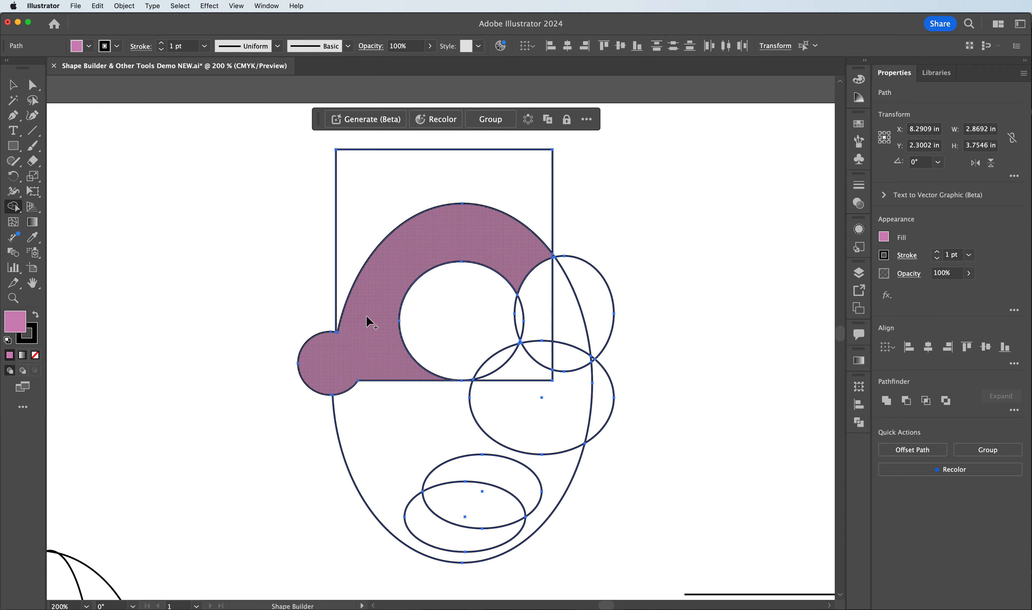
pyautogui.moveTo(366, 315); pyautogui.dragTo(378, 422)
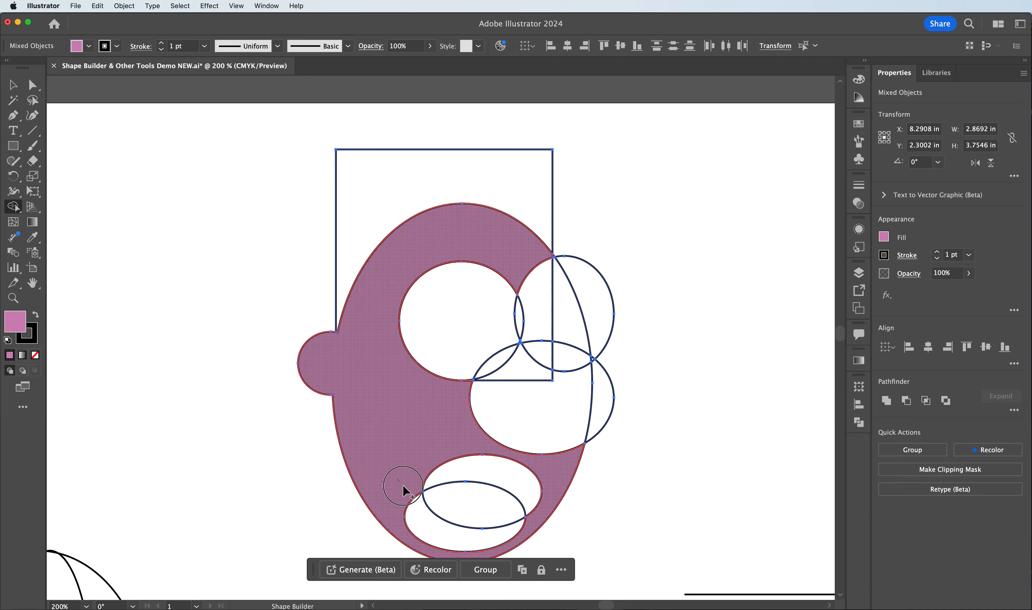
pyautogui.moveTo(406, 488); pyautogui.dragTo(425, 527)
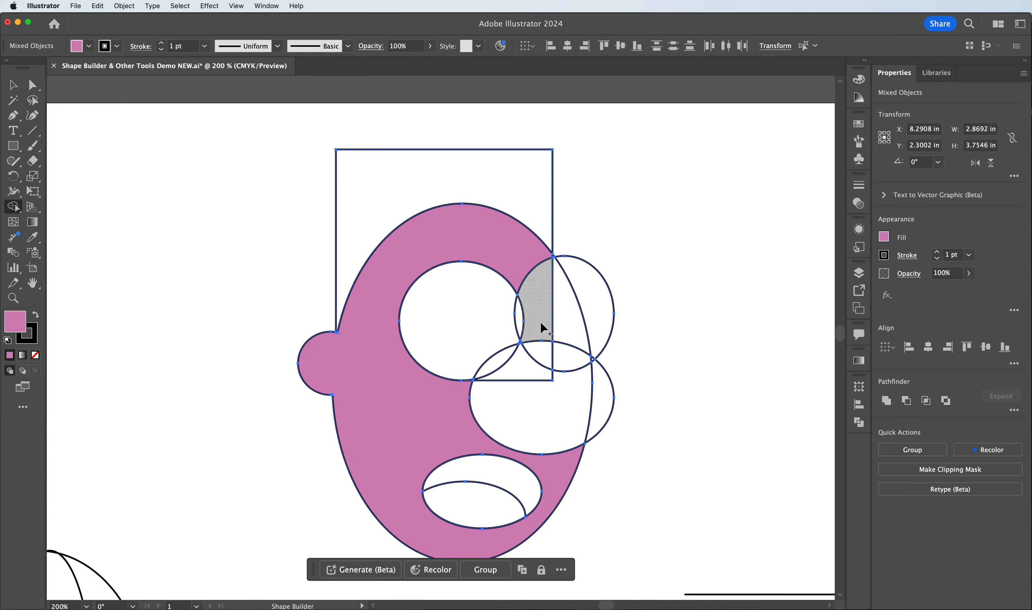
pyautogui.scroll(1, 448, 343)
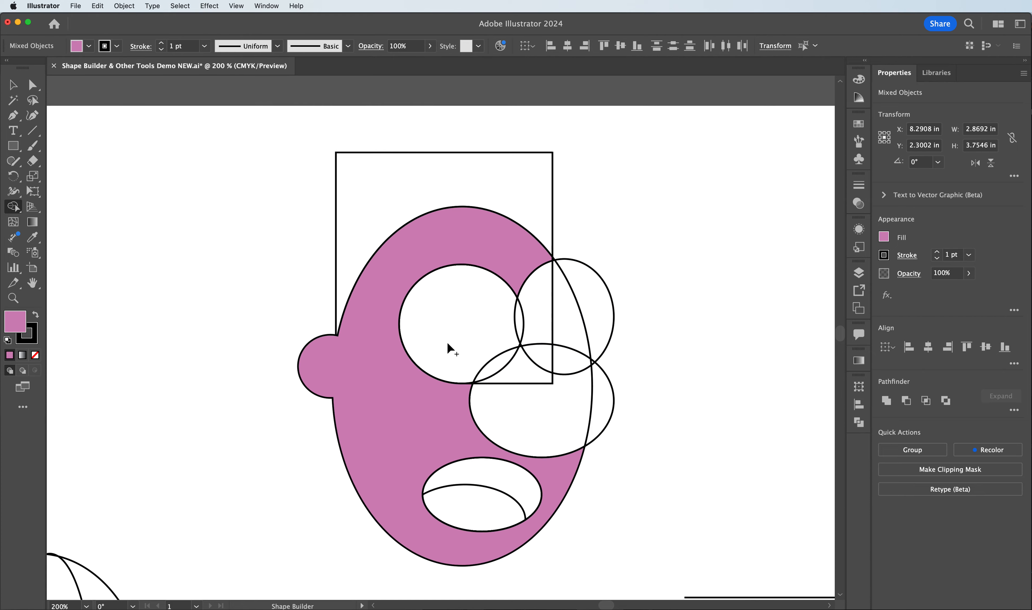
pyautogui.scroll(-2, 448, 343)
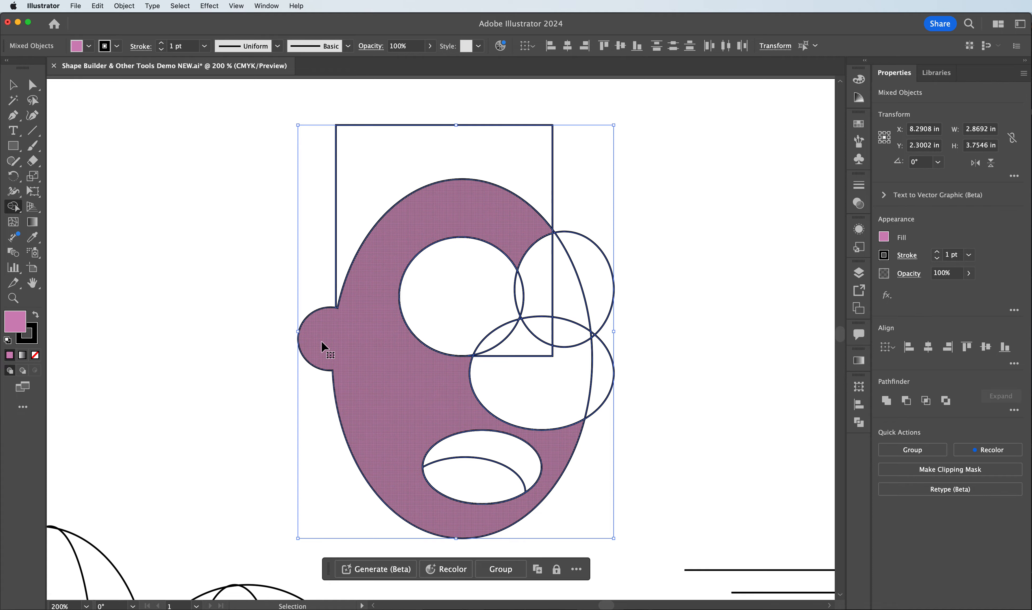
# Undo the pink Shape Builder merges of the ear, head, face and lower-lip regions
pyautogui.press('super+z')
pyautogui.press('super+z')
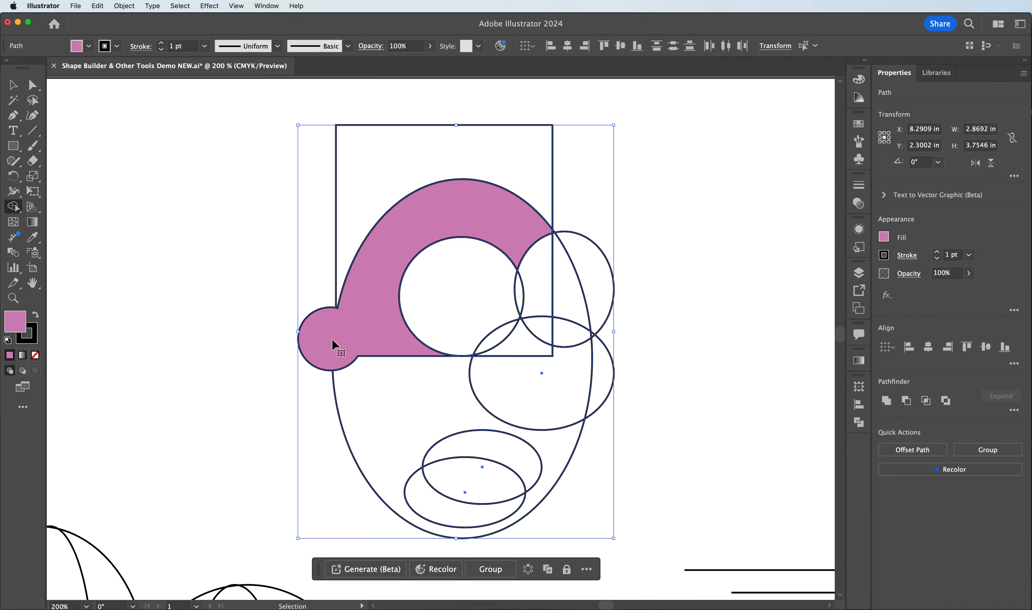
pyautogui.press('super+z')
# Merge the ear, upper head, lower face and outer lower-lip regions into one pink shape in a single Shape Builder stroke
pyautogui.moveTo(319, 337)
pyautogui.mouseDown()
pyautogui.moveTo(344, 319)
pyautogui.moveTo(335, 313)
pyautogui.moveTo(356, 304)
pyautogui.moveTo(367, 376)
pyautogui.mouseUp()
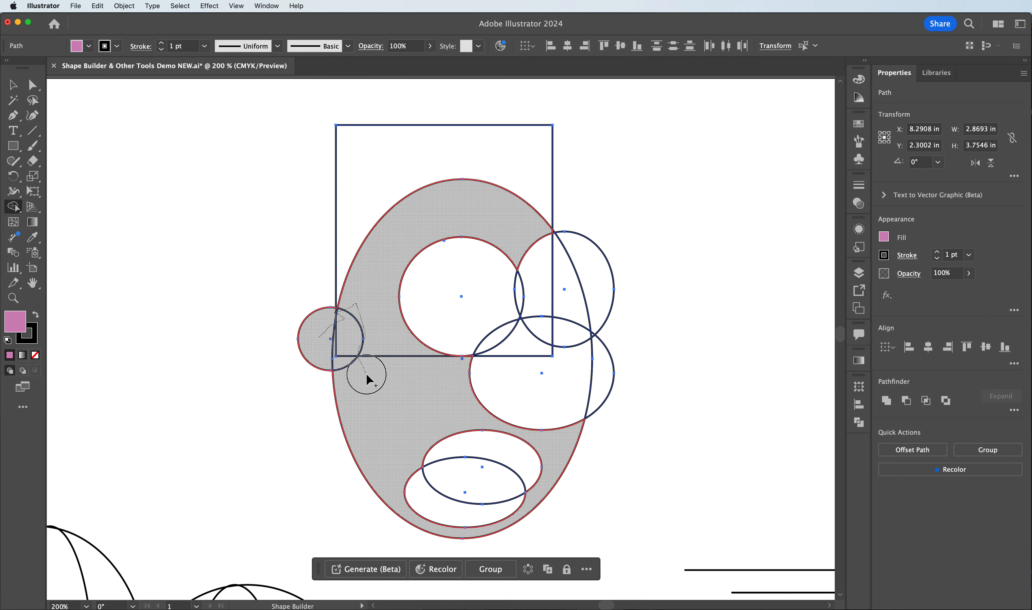
pyautogui.moveTo(404, 450); pyautogui.dragTo(418, 492)
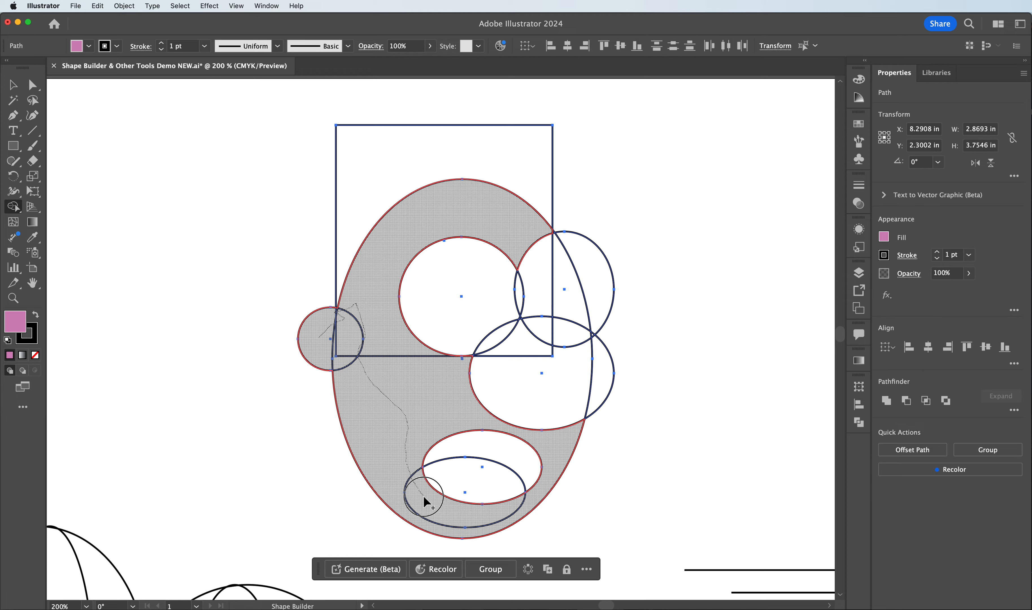
pyautogui.moveTo(423, 495); pyautogui.dragTo(424, 495)
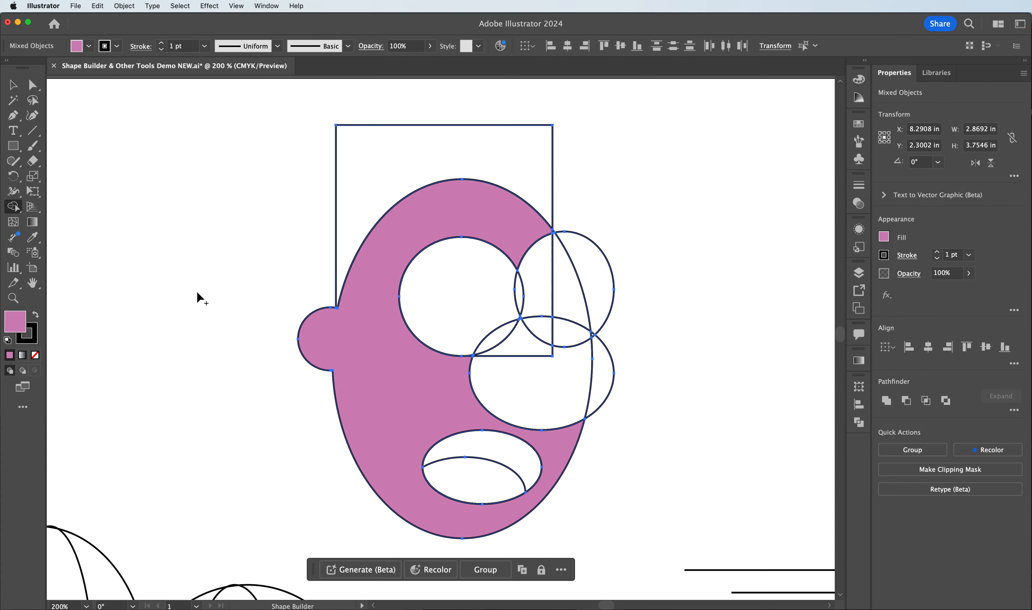
# Set the fill to light blue 88FCFF and apply it to the merged face shape with Shape Builder
pyautogui.doubleClick(24, 332)
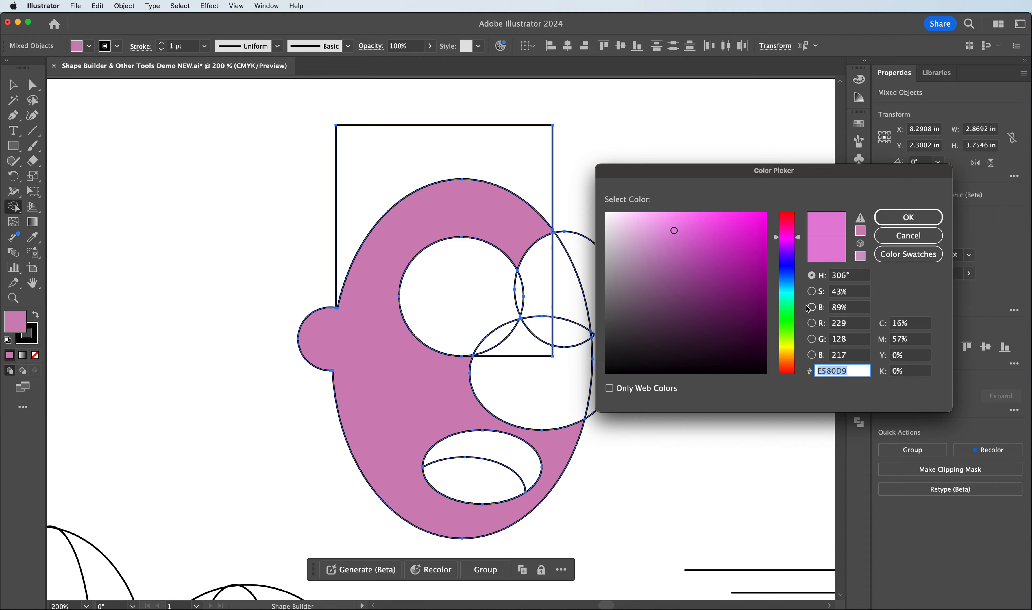
pyautogui.click(787, 292)
pyautogui.moveTo(696, 233); pyautogui.dragTo(678, 212)
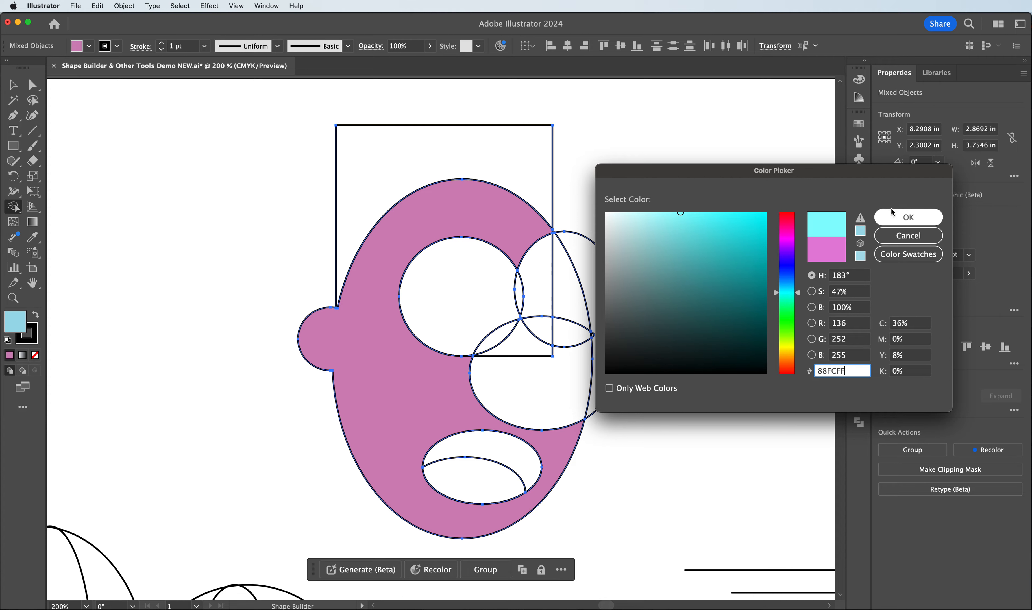
pyautogui.click(909, 217)
pyautogui.click(432, 355)
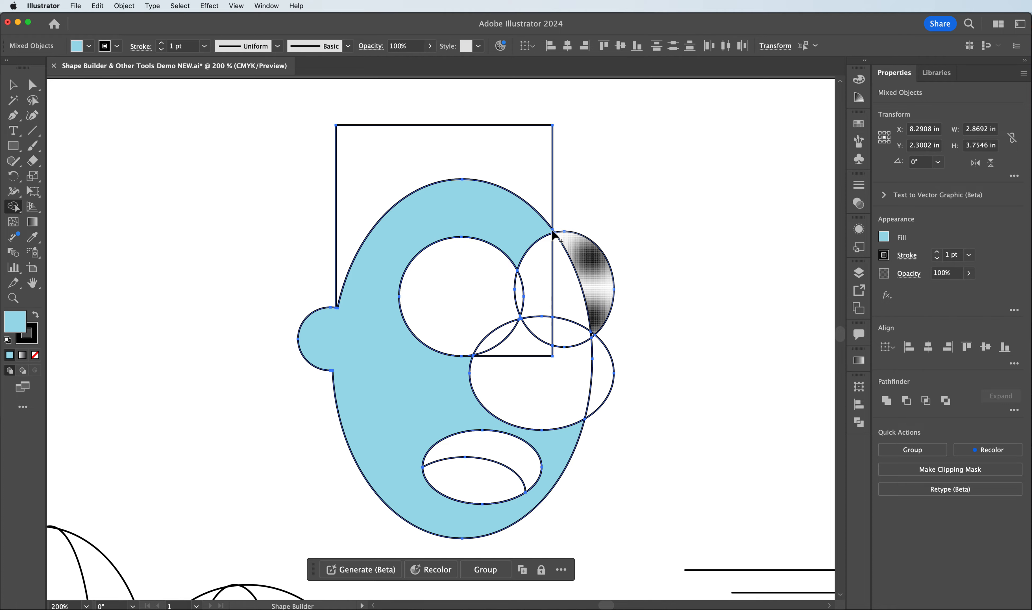
# Set the fill to a darker teal and merge the nose ellipse's regions with Shape Builder, leaving out the sliver overlapping the large eye
pyautogui.doubleClick(13, 320)
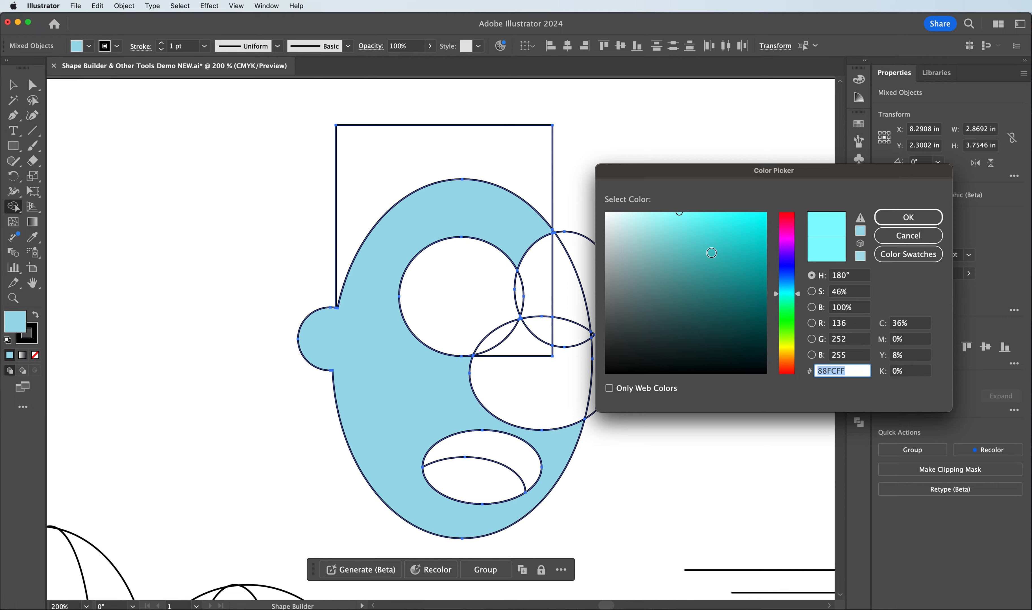
pyautogui.click(709, 251)
pyautogui.click(900, 218)
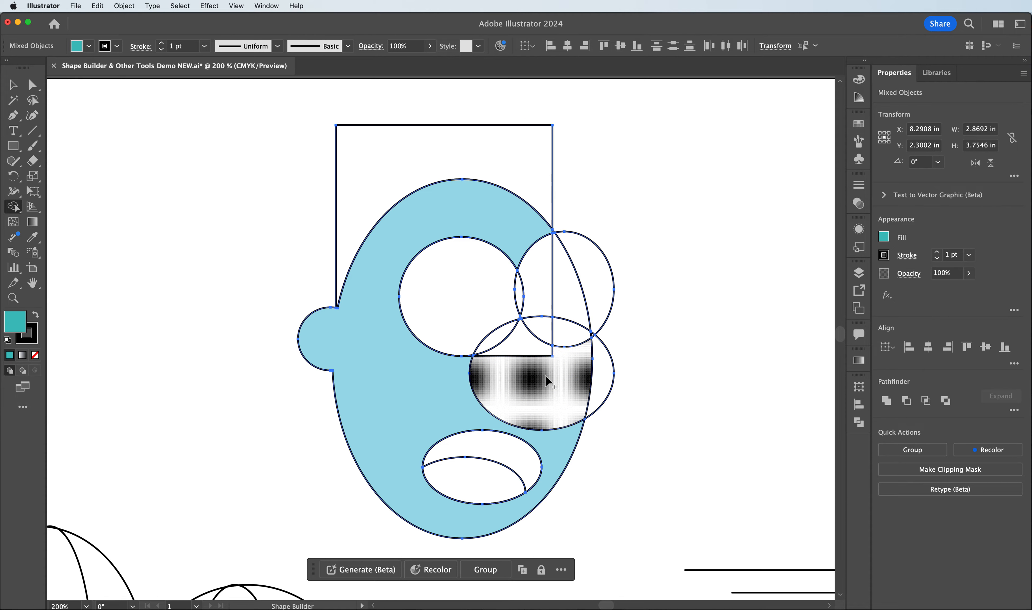
pyautogui.moveTo(518, 377)
pyautogui.mouseDown()
pyautogui.moveTo(546, 332)
pyautogui.moveTo(565, 331)
pyautogui.moveTo(596, 381)
pyautogui.moveTo(529, 369)
pyautogui.mouseUp()
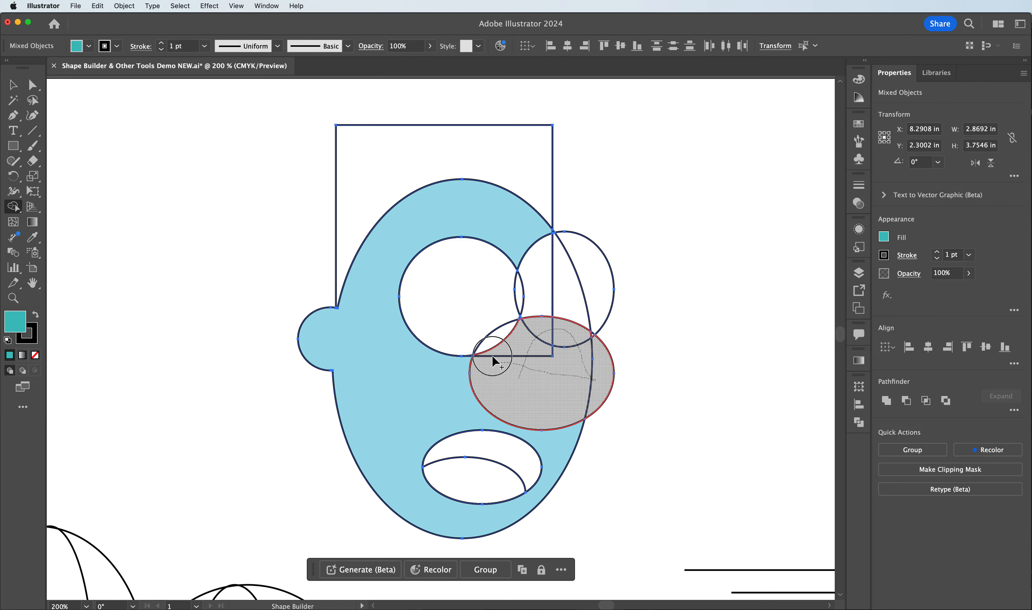
pyautogui.moveTo(493, 361); pyautogui.dragTo(495, 361)
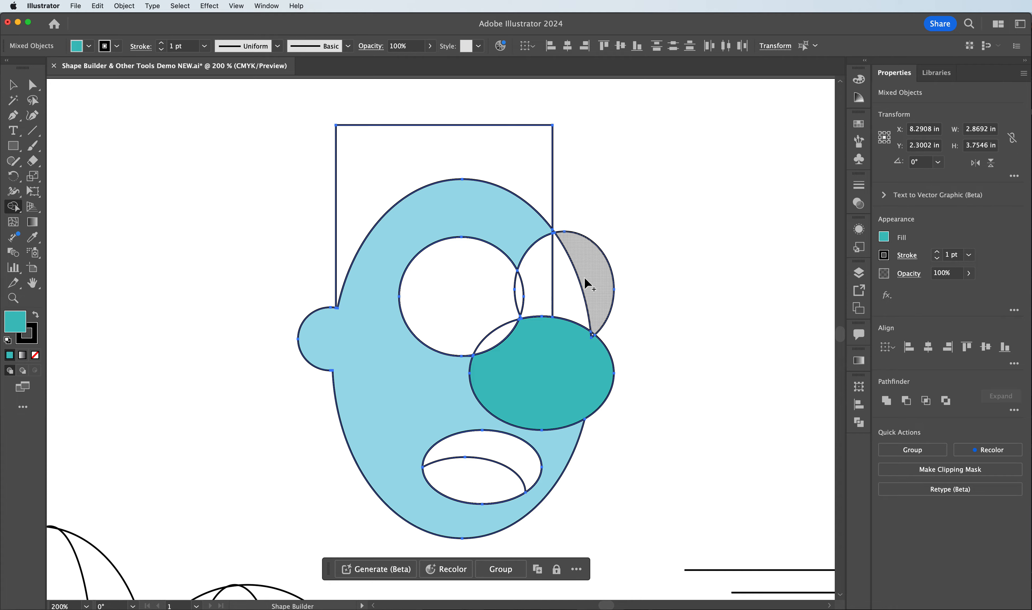
# Merge the tiny leftover region at the nose's upper-right edge, where the head and eye outlines meet, into the teal nose
pyautogui.press('super+equal')
pyautogui.press('super+equal')
pyautogui.press('super+equal')
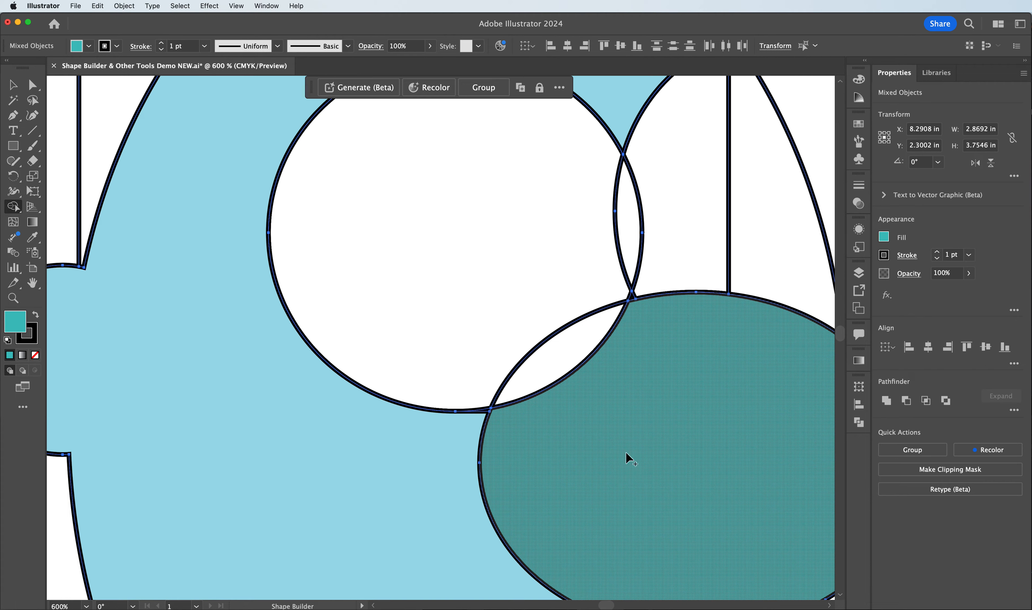
pyautogui.moveTo(607, 607); pyautogui.dragTo(611, 607)
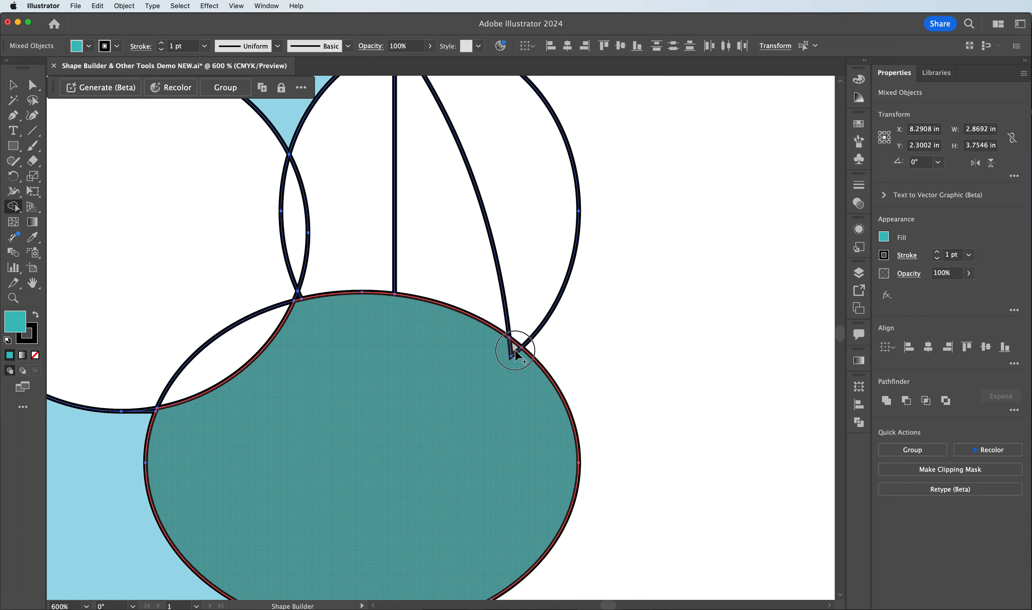
pyautogui.click(515, 350)
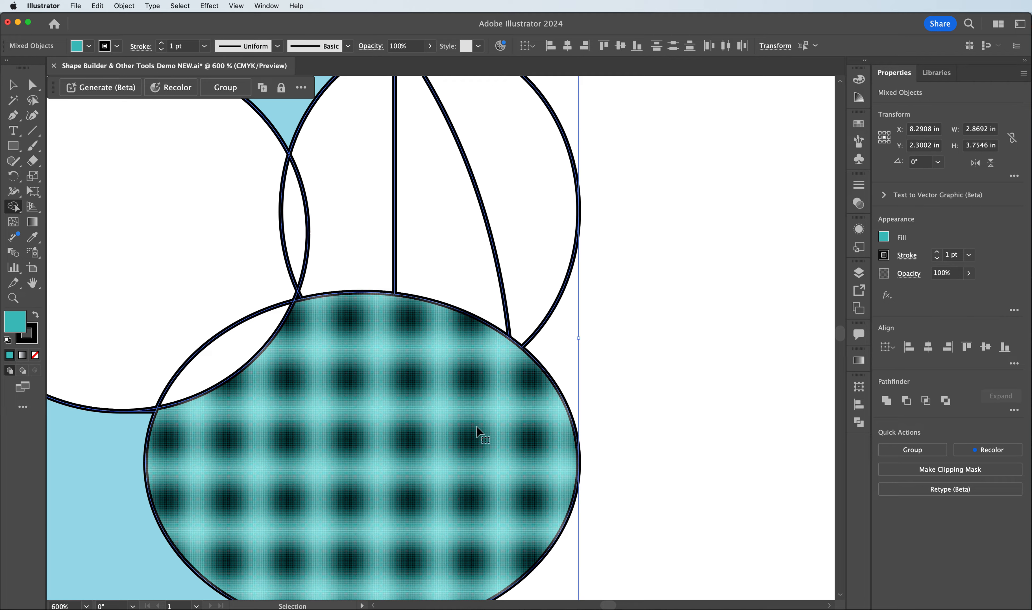
pyautogui.press('super+minus')
pyautogui.press('super+minus')
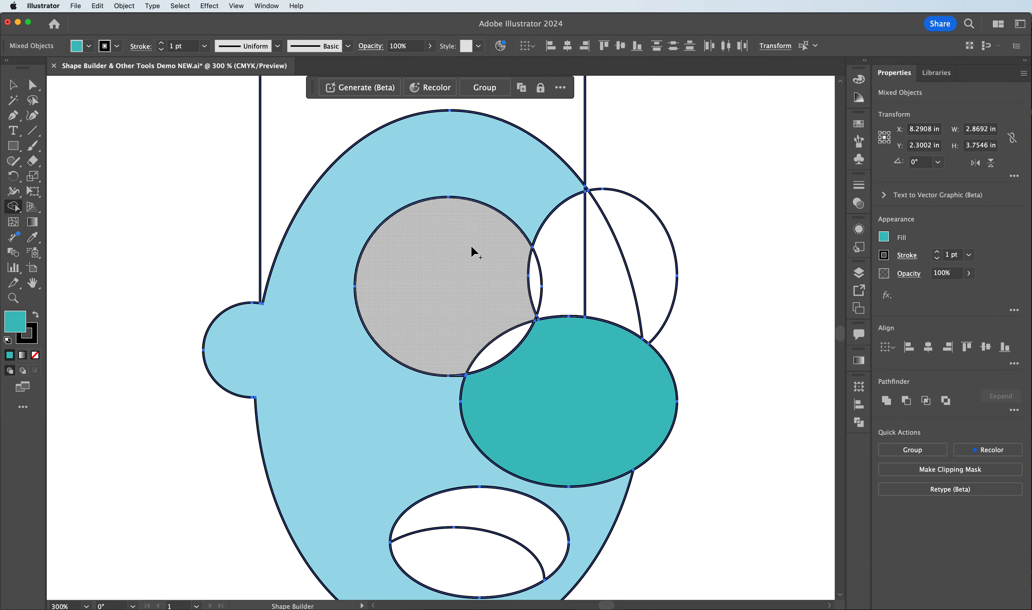
# Set the Shape Builder fill to white FFFFFF
pyautogui.scroll(-2, 502, 234)
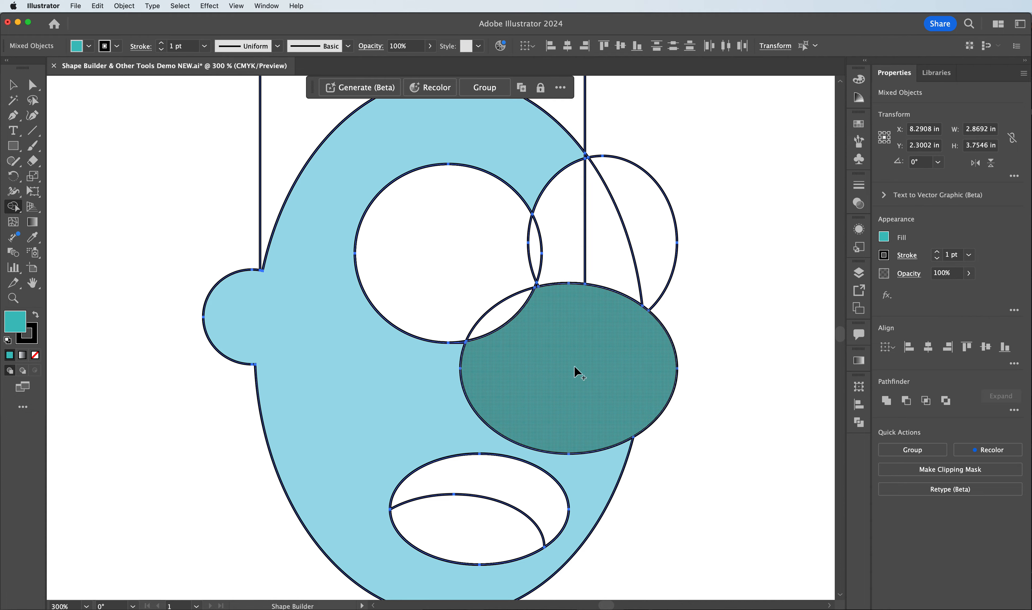
pyautogui.doubleClick(16, 329)
pyautogui.moveTo(636, 244); pyautogui.dragTo(573, 194)
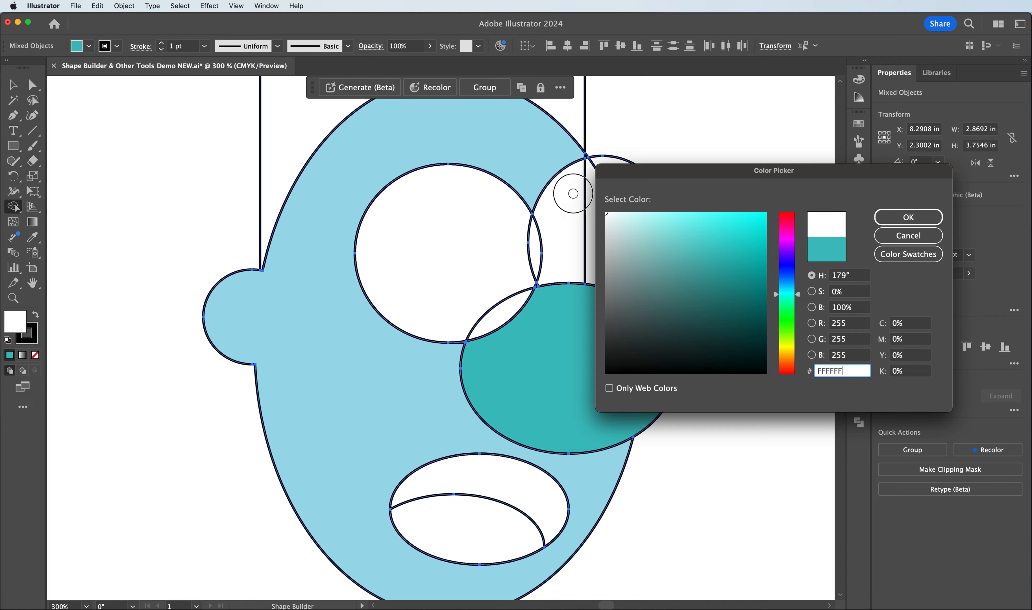
pyautogui.click(904, 222)
# Merge the large eye's regions into one white circle and the small eye's regions into one white shape with Shape Builder
pyautogui.moveTo(438, 257)
pyautogui.mouseDown()
pyautogui.moveTo(511, 240)
pyautogui.moveTo(533, 246)
pyautogui.moveTo(505, 313)
pyautogui.mouseUp()
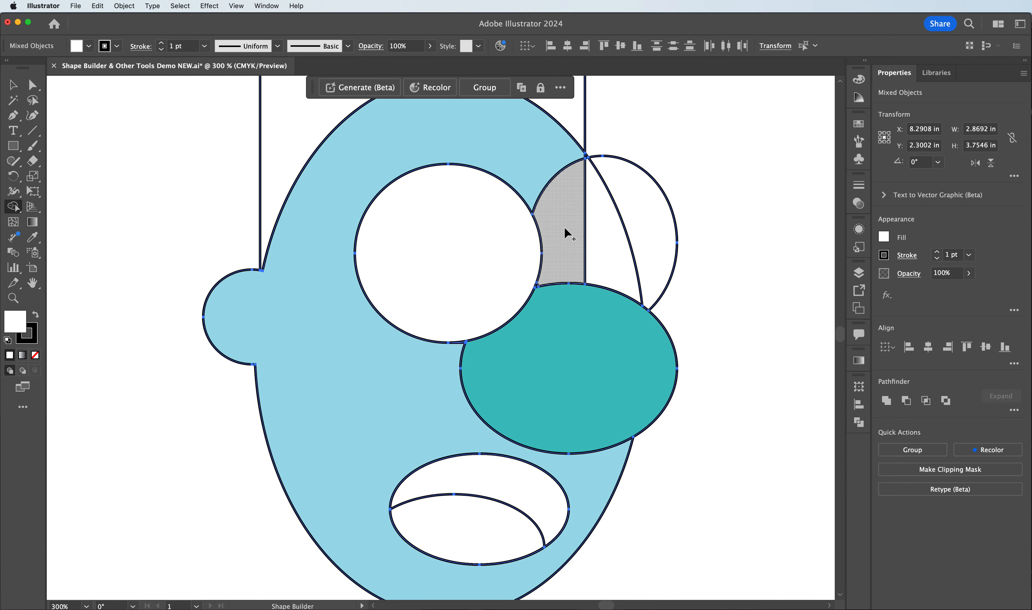
pyautogui.press('super+z')
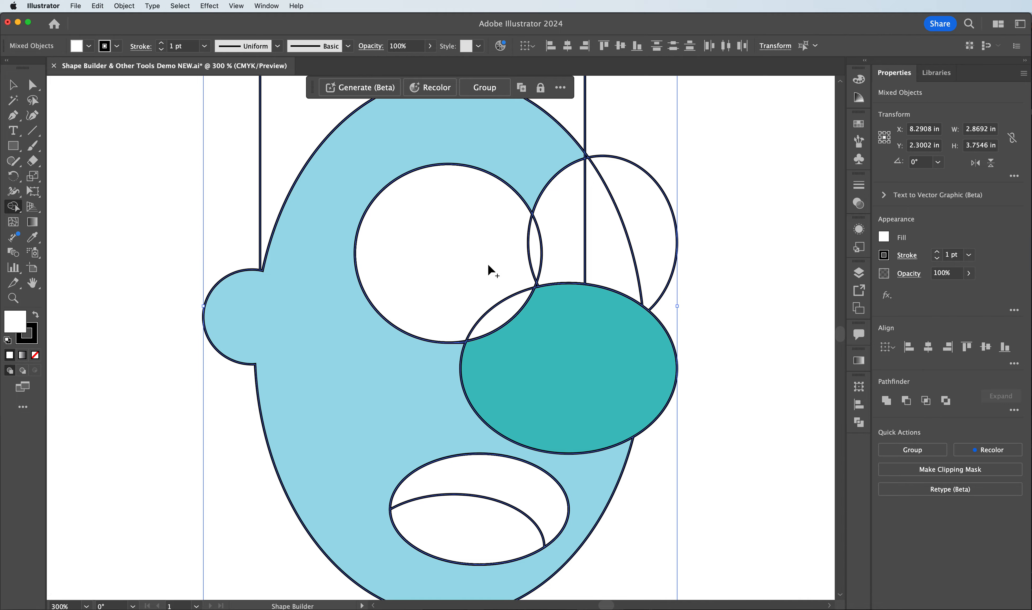
pyautogui.moveTo(424, 264)
pyautogui.mouseDown()
pyautogui.moveTo(498, 323)
pyautogui.moveTo(536, 252)
pyautogui.moveTo(508, 289)
pyautogui.moveTo(529, 256)
pyautogui.mouseUp()
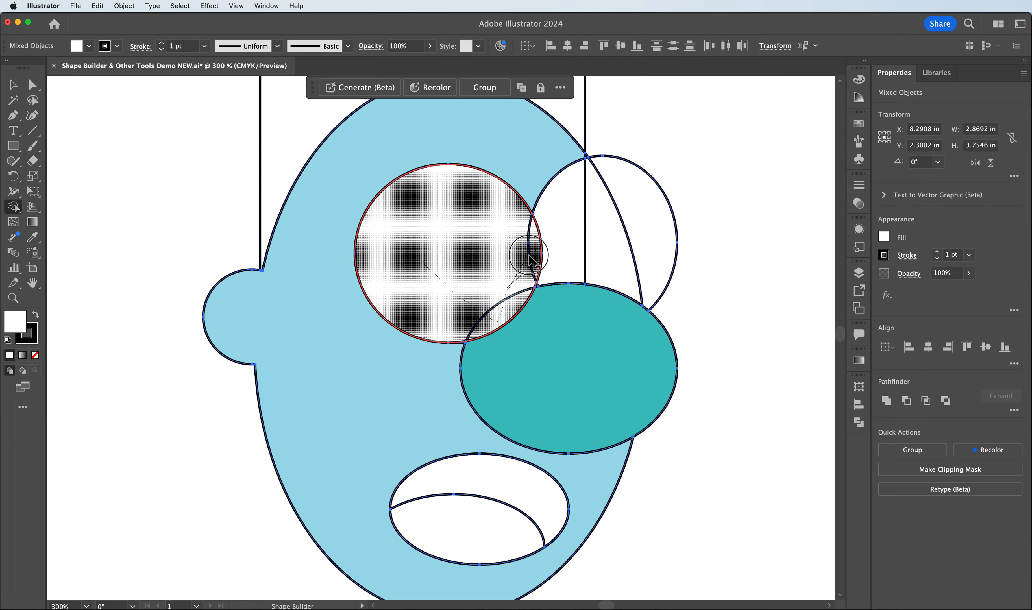
pyautogui.moveTo(529, 260)
pyautogui.mouseDown()
pyautogui.moveTo(531, 232)
pyautogui.moveTo(531, 248)
pyautogui.mouseUp()
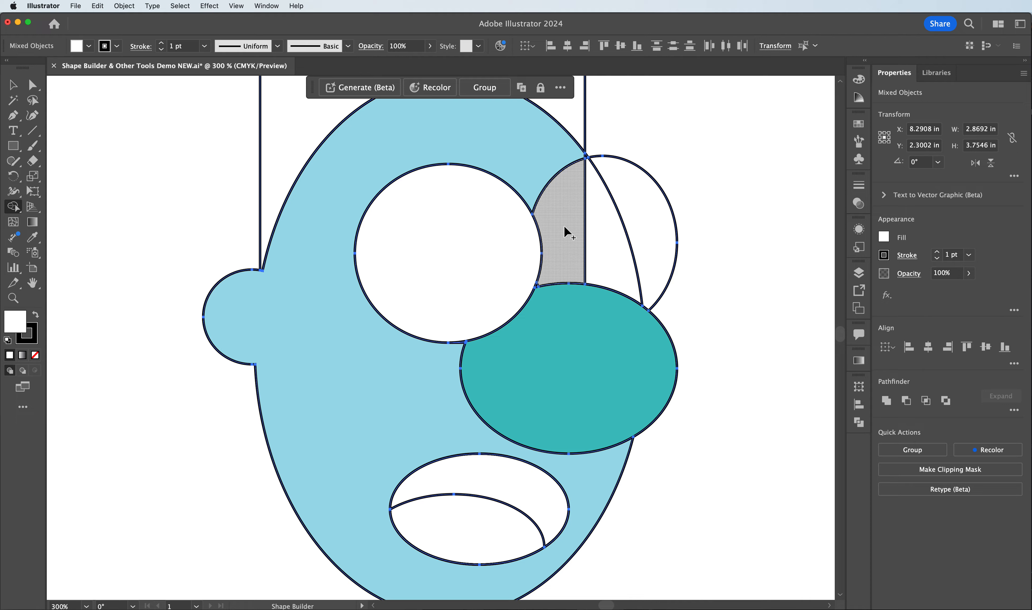
pyautogui.moveTo(565, 225); pyautogui.dragTo(635, 215)
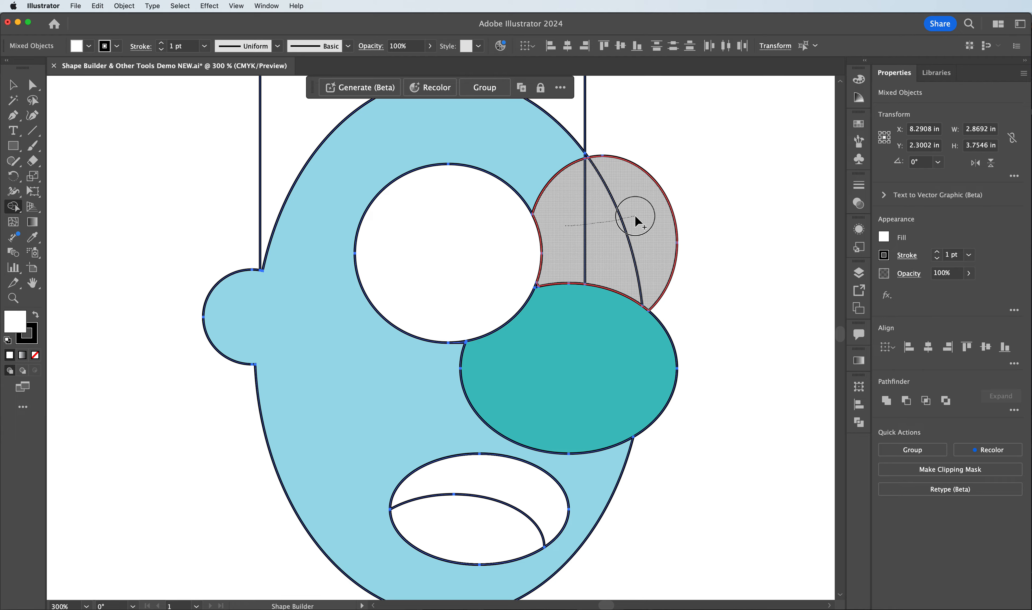
pyautogui.moveTo(635, 215); pyautogui.dragTo(635, 214)
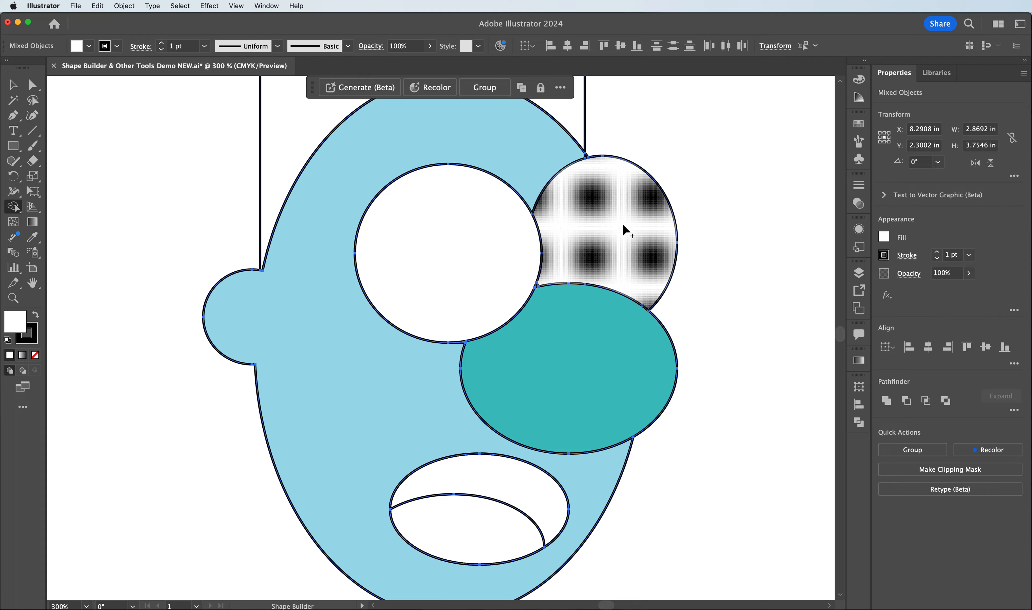
# Set the fill to orange FFA300 and apply it to the rectangular hair region above the head with Shape Builder
pyautogui.scroll(5, 570, 254)
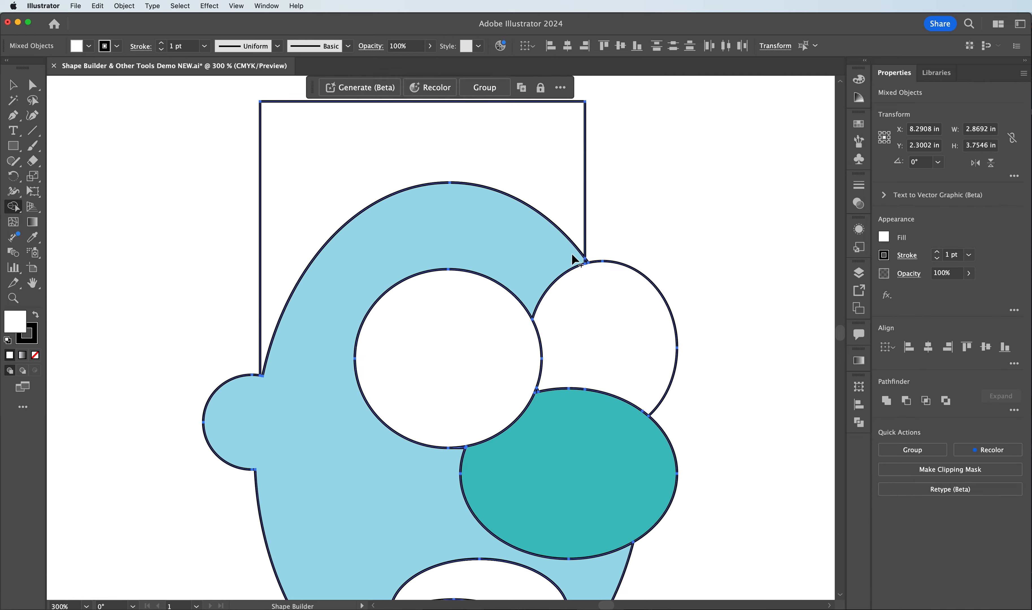
pyautogui.scroll(-2, 572, 253)
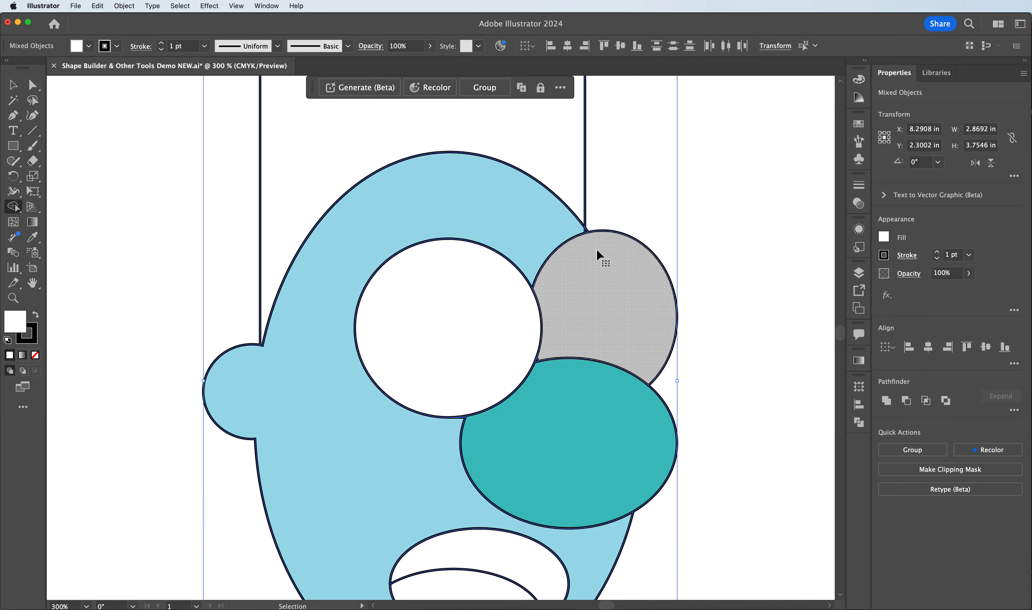
pyautogui.press('super+minus')
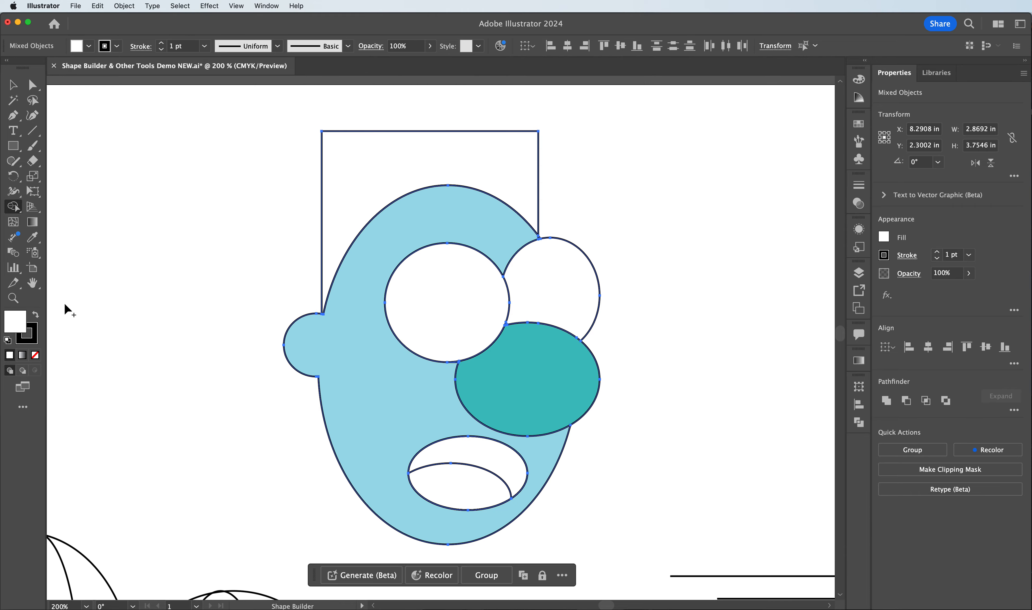
pyautogui.doubleClick(25, 331)
pyautogui.moveTo(786, 321); pyautogui.dragTo(788, 357)
pyautogui.moveTo(712, 252); pyautogui.dragTo(767, 203)
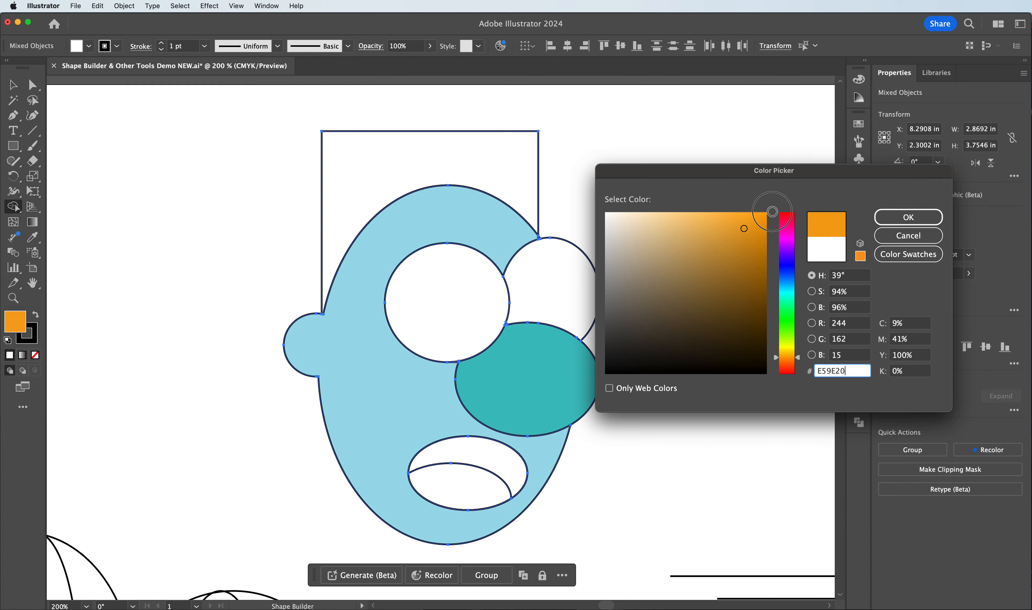
pyautogui.click(908, 218)
pyautogui.click(417, 157)
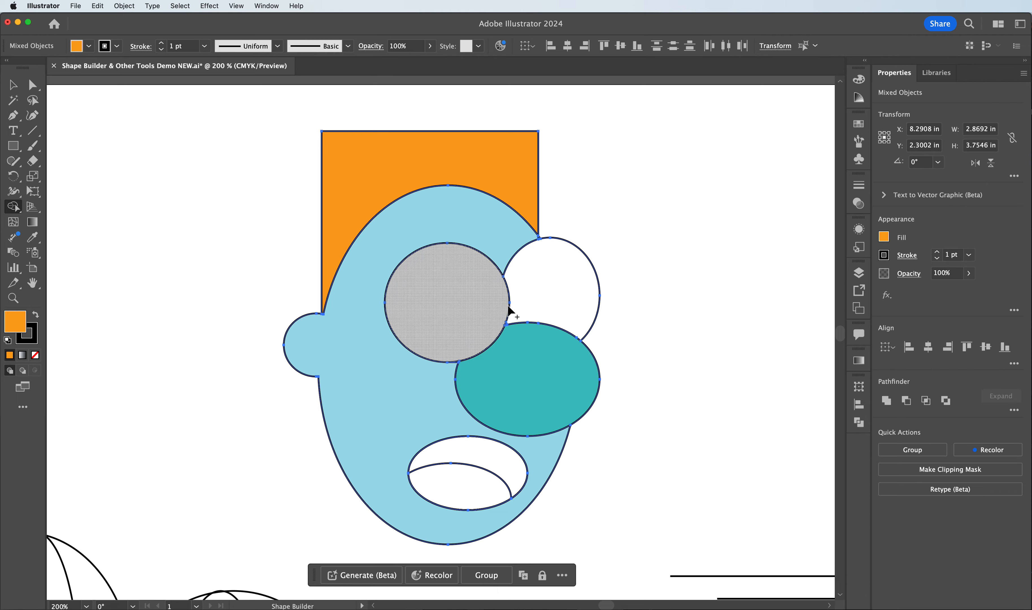
# Set the fill to coral red FF624D and apply it to the tongue region of the mouth with Shape Builder
pyautogui.doubleClick(15, 322)
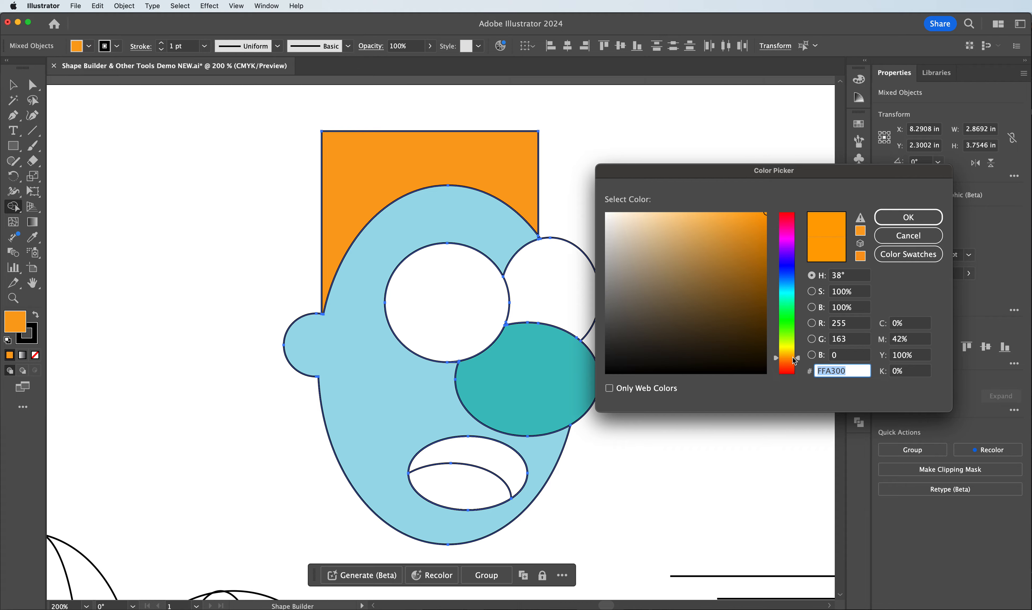
pyautogui.write('FF1E00')
pyautogui.click(719, 215)
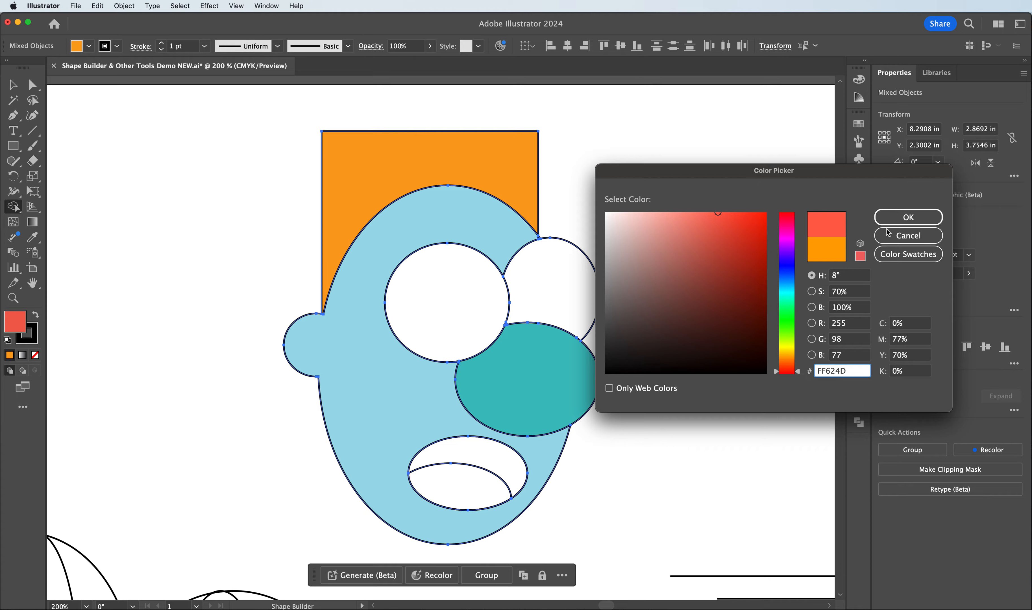
pyautogui.click(908, 217)
pyautogui.click(468, 492)
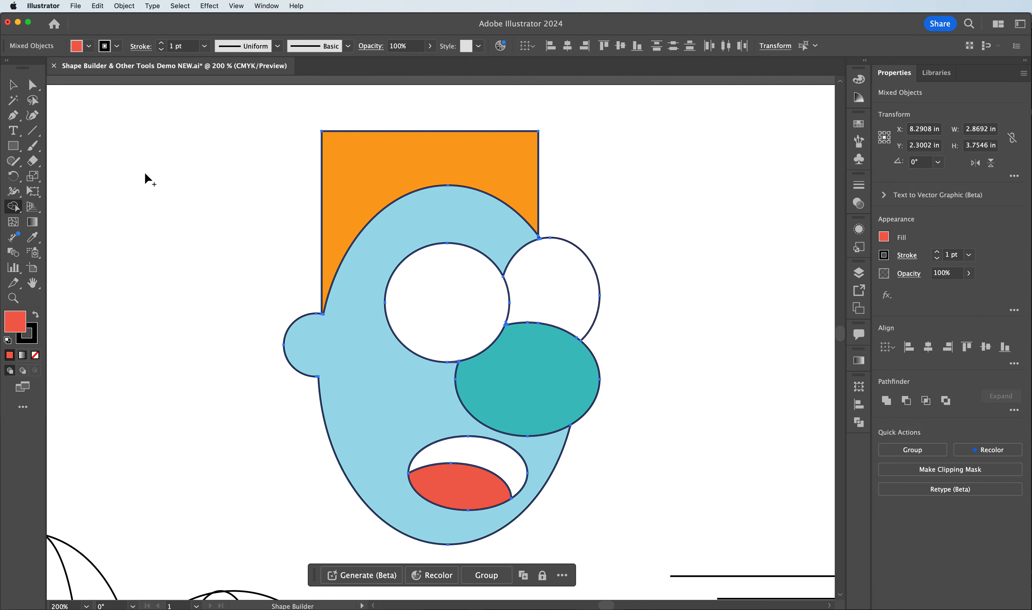
# Set the fill to a very dark red and apply it to the mouth region above the tongue with Shape Builder
pyautogui.doubleClick(9, 324)
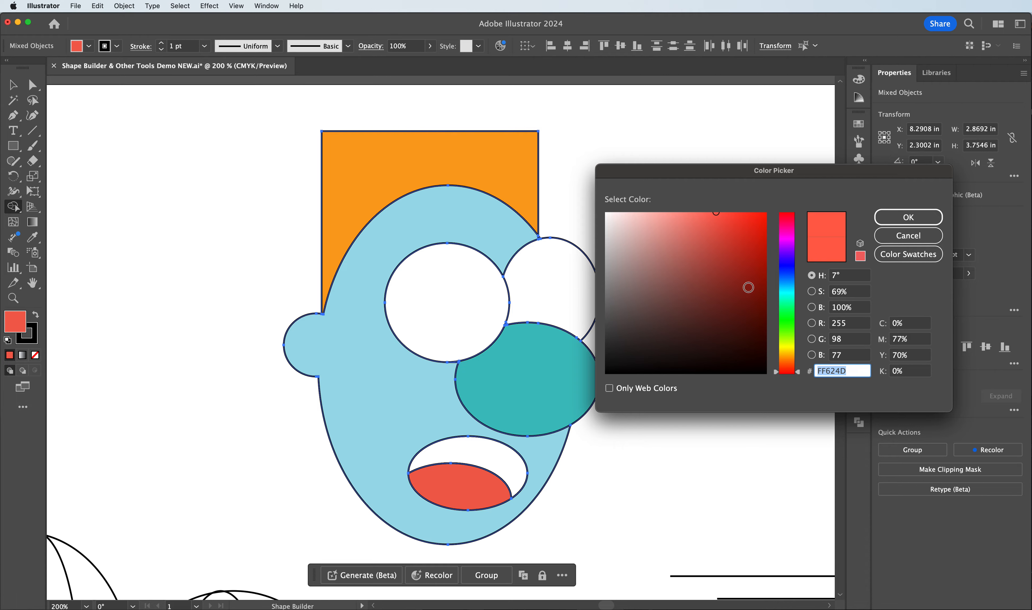
pyautogui.click(757, 298)
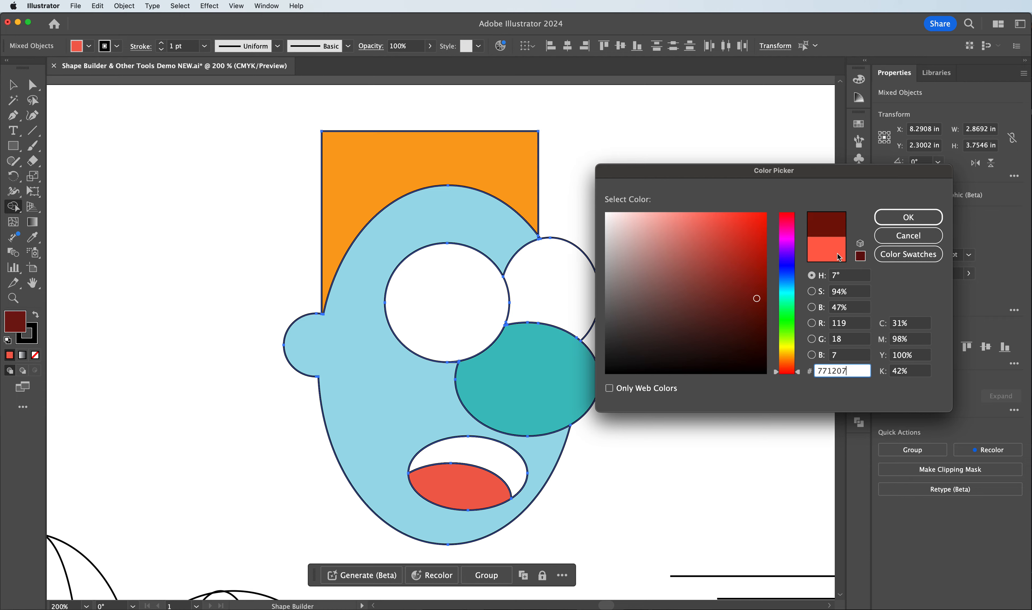
pyautogui.click(905, 217)
pyautogui.click(459, 455)
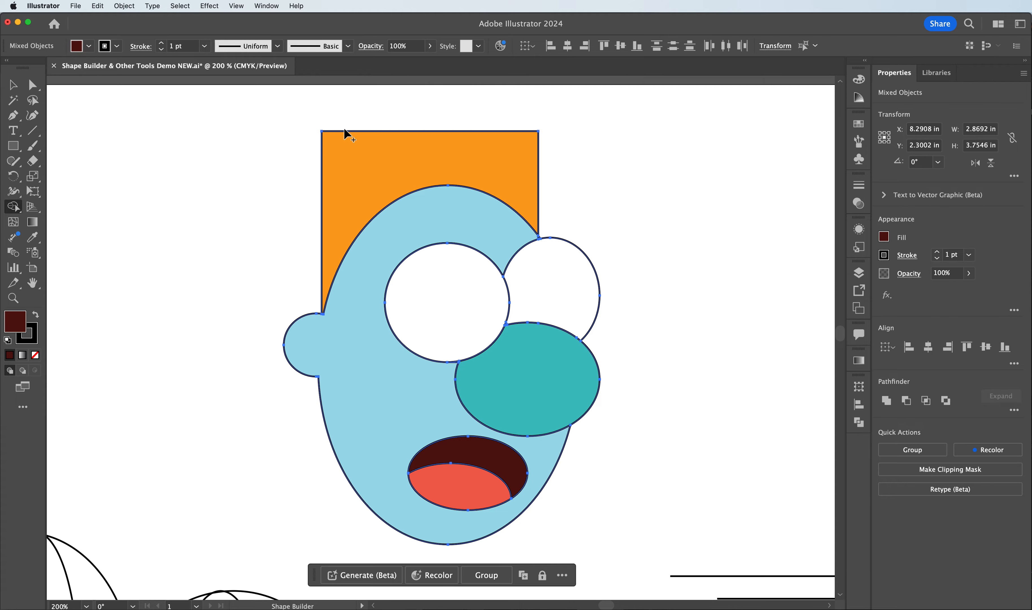
# Deselect the face and draw a pupil circle about 0.23 in wide in the large eye, filled black without a stroke
pyautogui.click(14, 86)
pyautogui.click(140, 145)
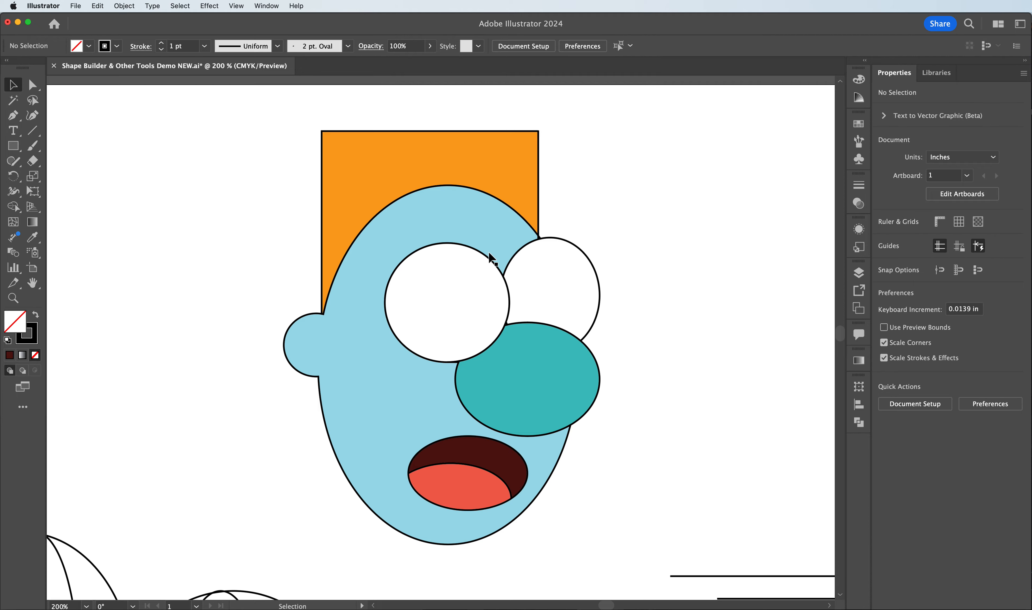
pyautogui.click(13, 147)
pyautogui.moveTo(14, 151); pyautogui.dragTo(73, 172)
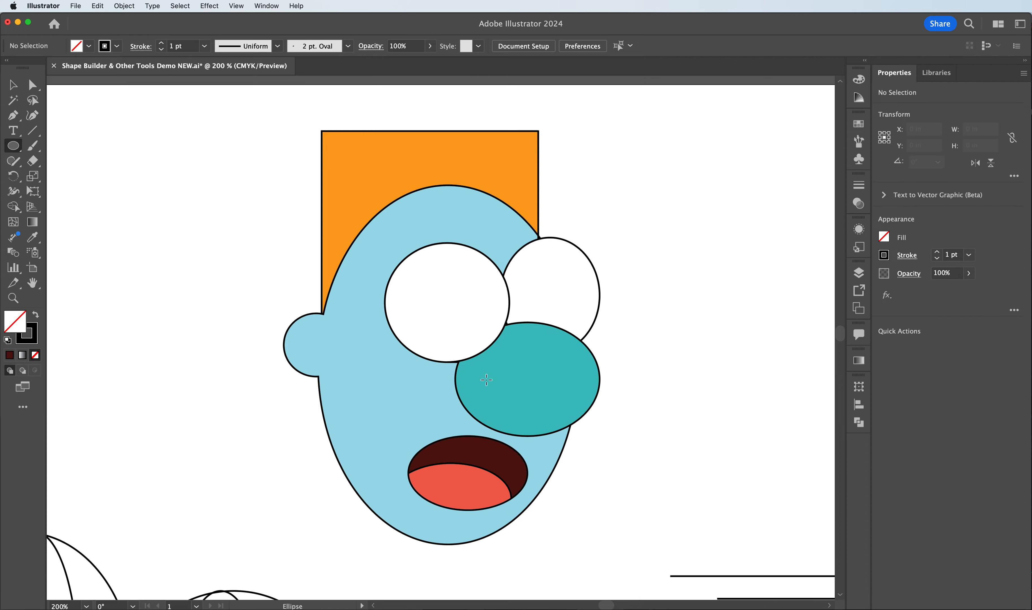
pyautogui.moveTo(457, 308)
pyautogui.mouseDown()
pyautogui.moveTo(492, 343)
pyautogui.moveTo(482, 332)
pyautogui.mouseUp()
pyautogui.click(35, 315)
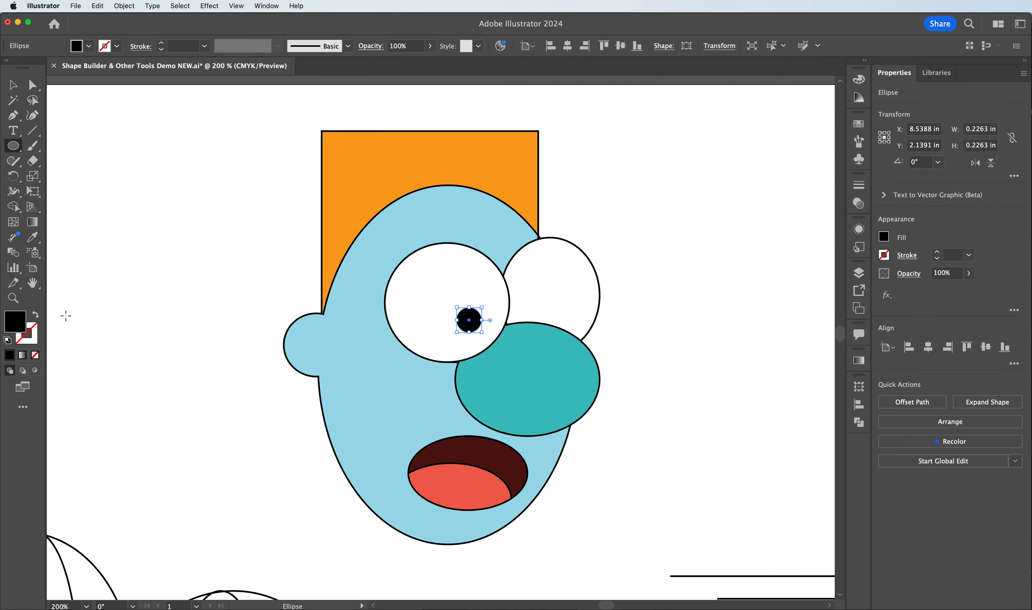
# Duplicate the plain black pupil into the small eye
pyautogui.click(13, 85)
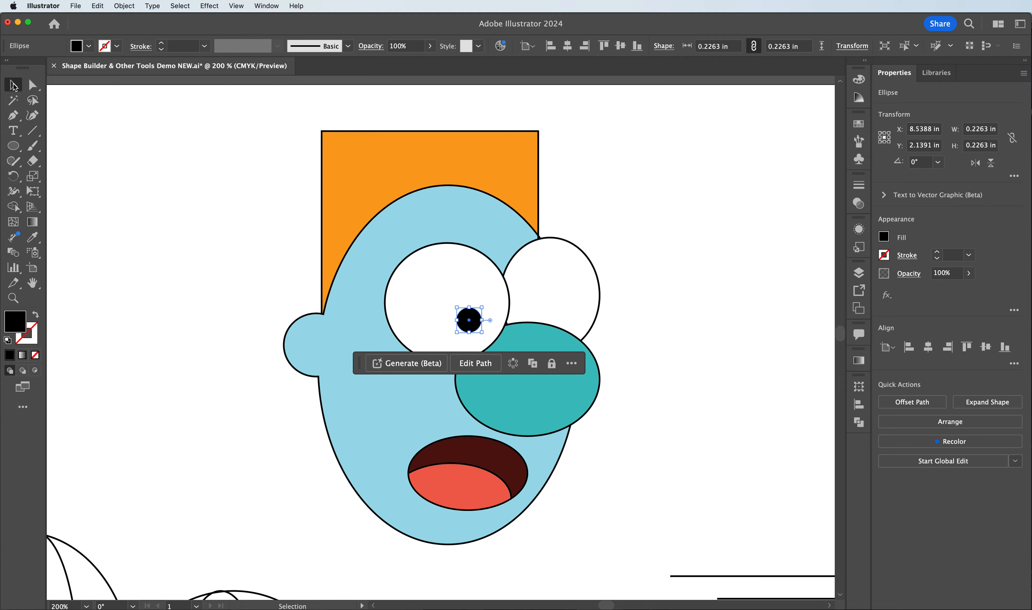
pyautogui.press('a')
pyautogui.click(478, 329)
pyautogui.moveTo(478, 328); pyautogui.dragTo(582, 324)
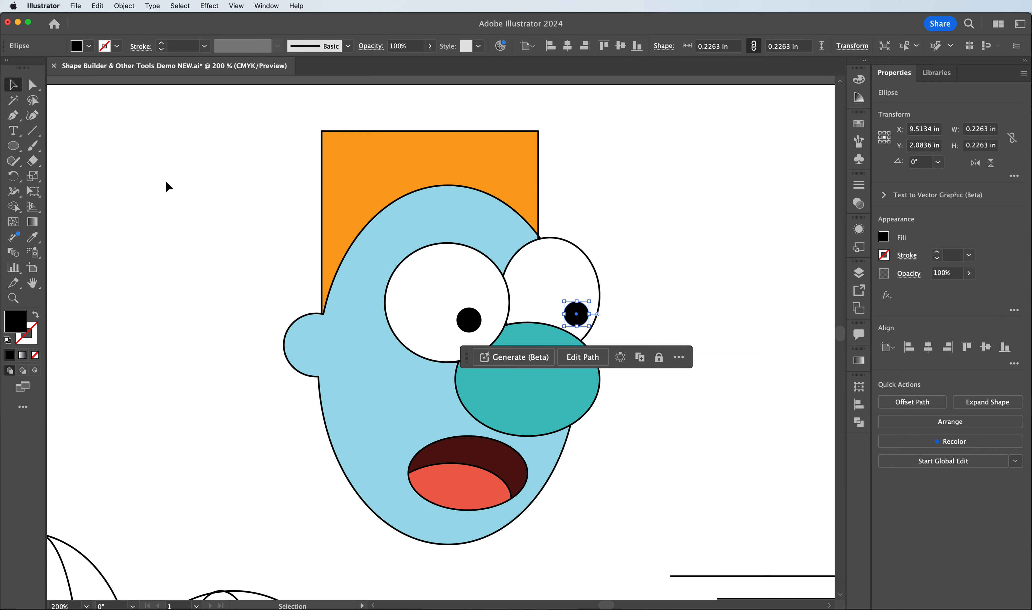
# Draw a circle about 0.12 in wide overlapping the upper-left edge of the large eye's pupil, filled white without a stroke
pyautogui.click(13, 145)
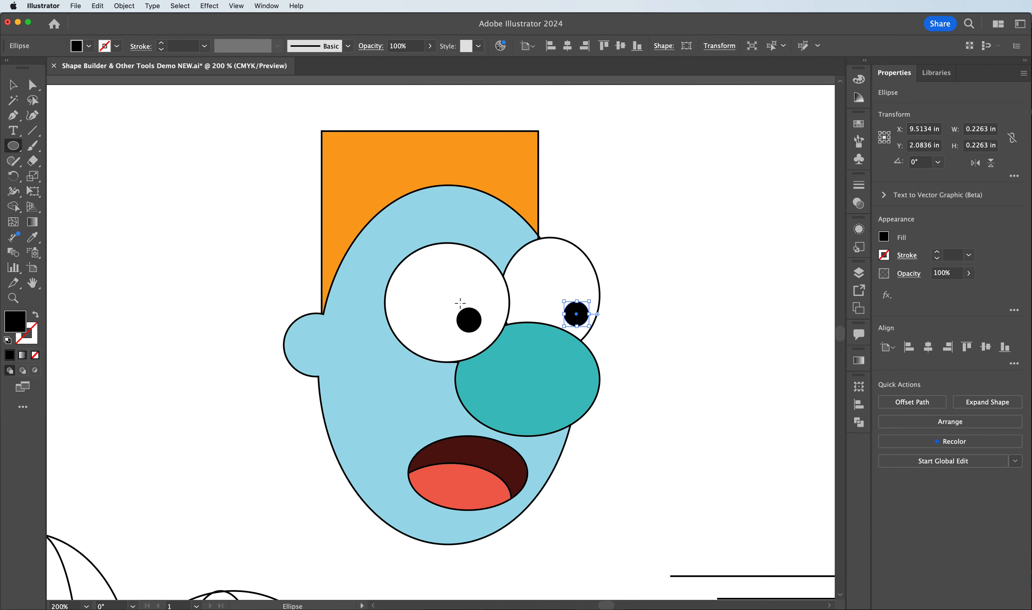
pyautogui.moveTo(457, 306); pyautogui.dragTo(467, 319)
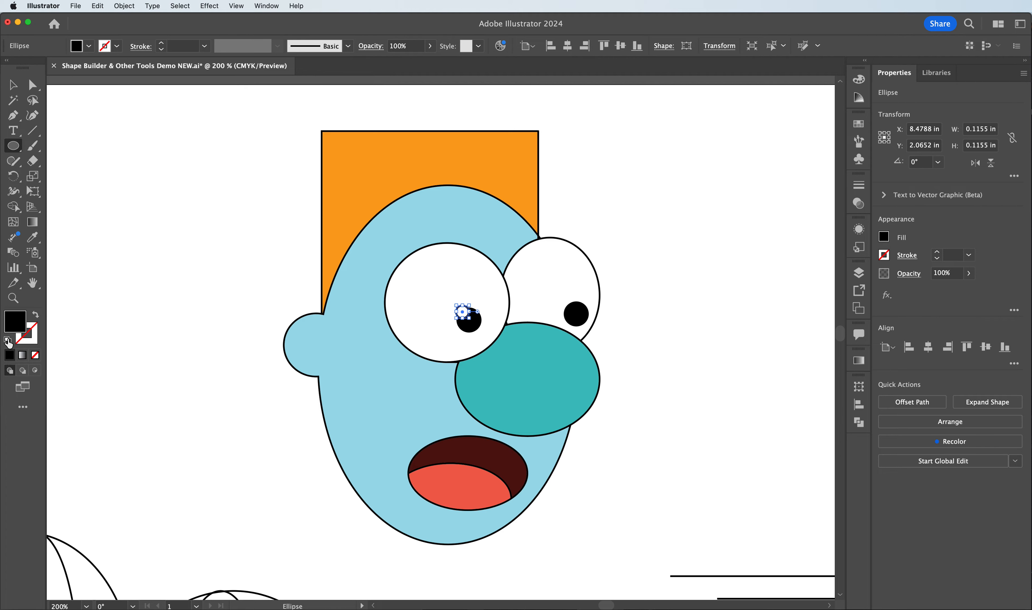
pyautogui.click(8, 339)
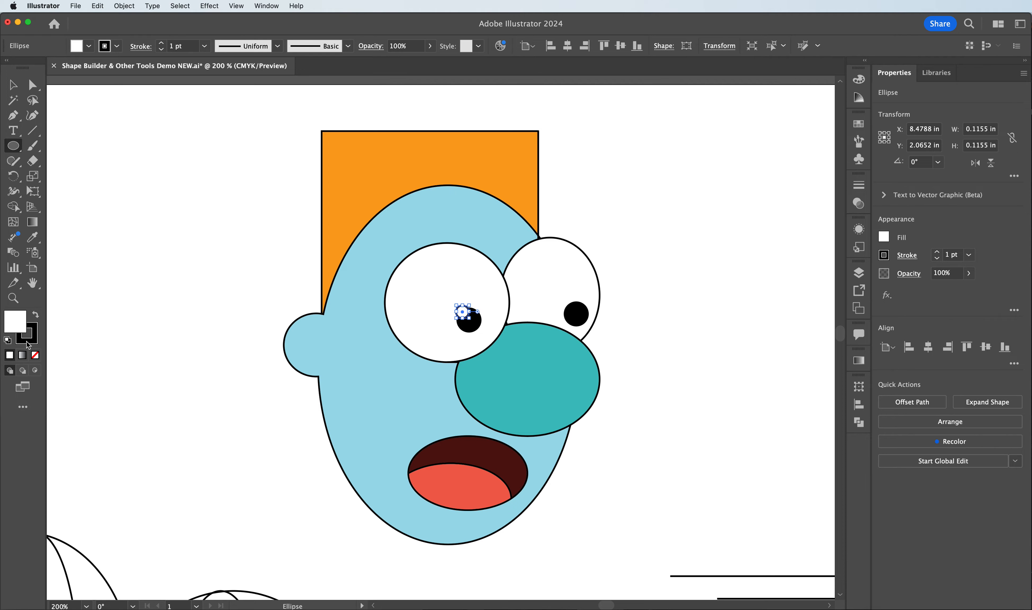
pyautogui.click(35, 355)
pyautogui.press('super+z')
pyautogui.click(28, 336)
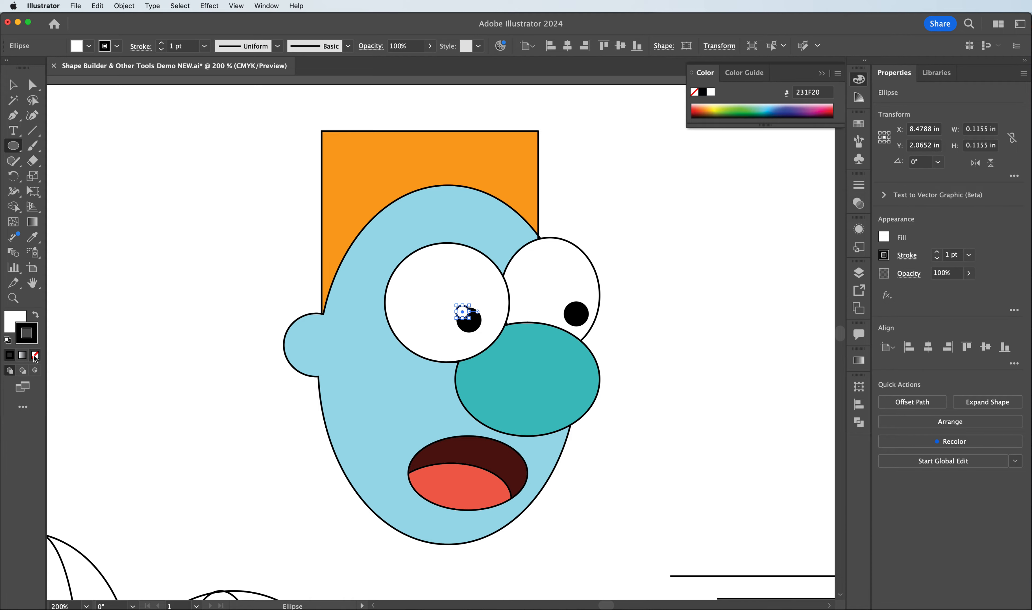
pyautogui.click(35, 355)
# Select the small white circle together with the large eye's pupil and cut it out of the pupil with Shape Builder
pyautogui.click(13, 85)
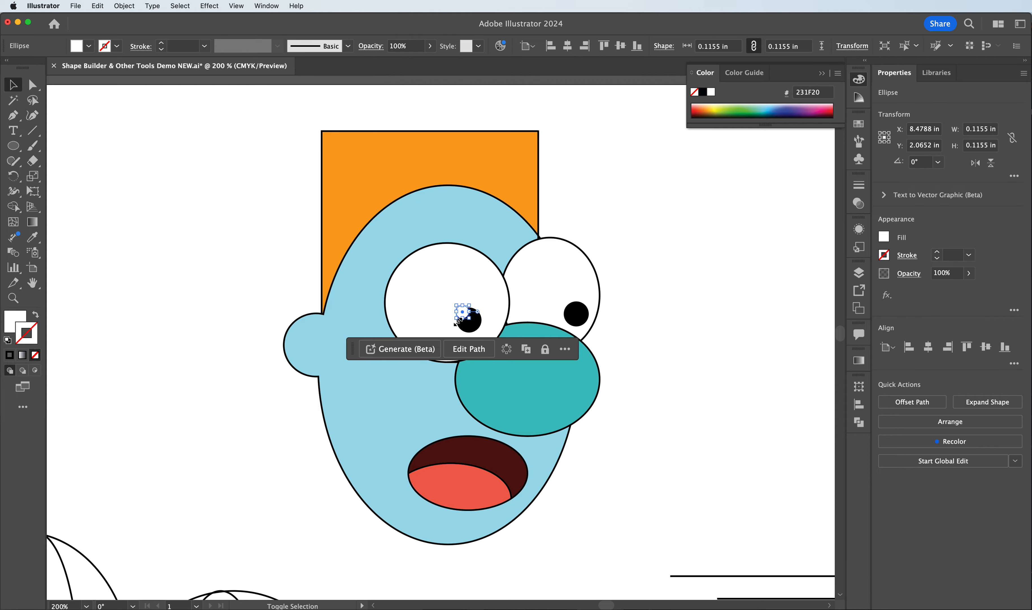
pyautogui.keyDown('shift'); pyautogui.click(471, 325); pyautogui.keyUp('shift')
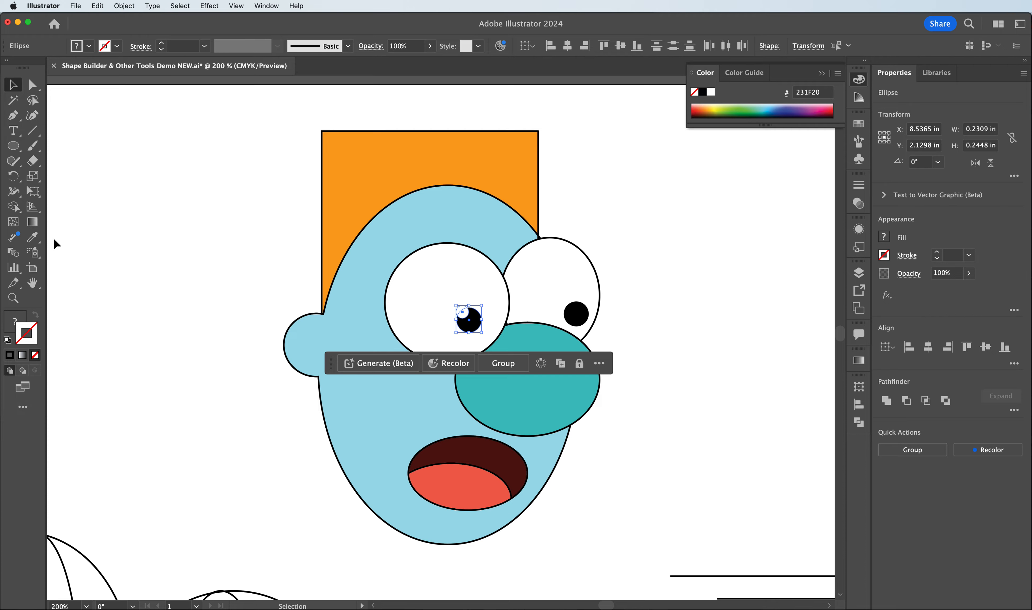
pyautogui.click(13, 206)
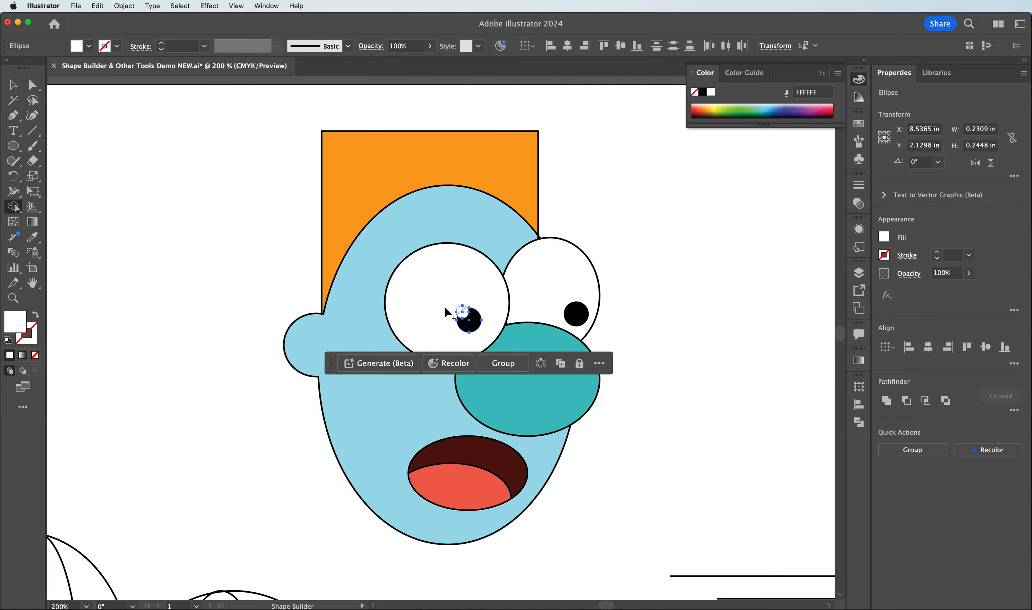
pyautogui.keyDown('alt'); pyautogui.click(465, 315); pyautogui.keyUp('alt')
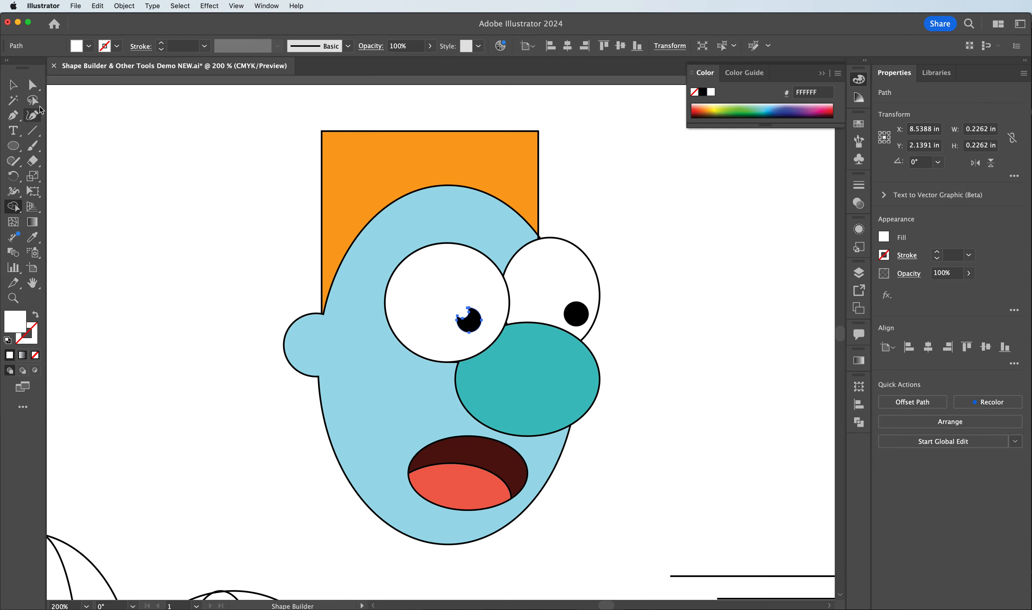
# Delete the small eye's plain pupil and replace it with a copy of the notched pupil, leaving nothing selected
pyautogui.click(13, 85)
pyautogui.click(280, 174)
pyautogui.click(586, 315)
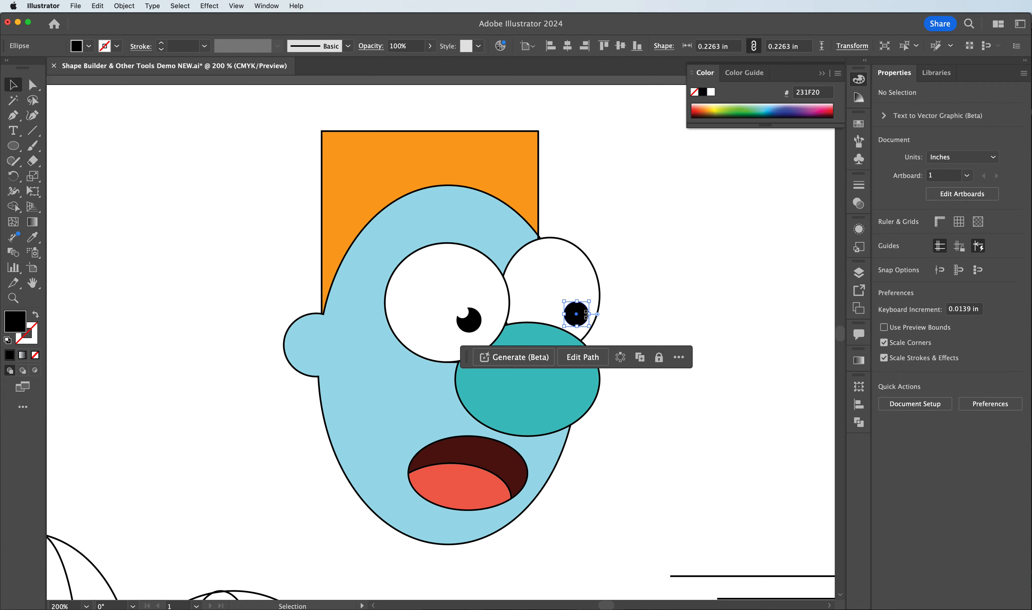
pyautogui.press('Delete')
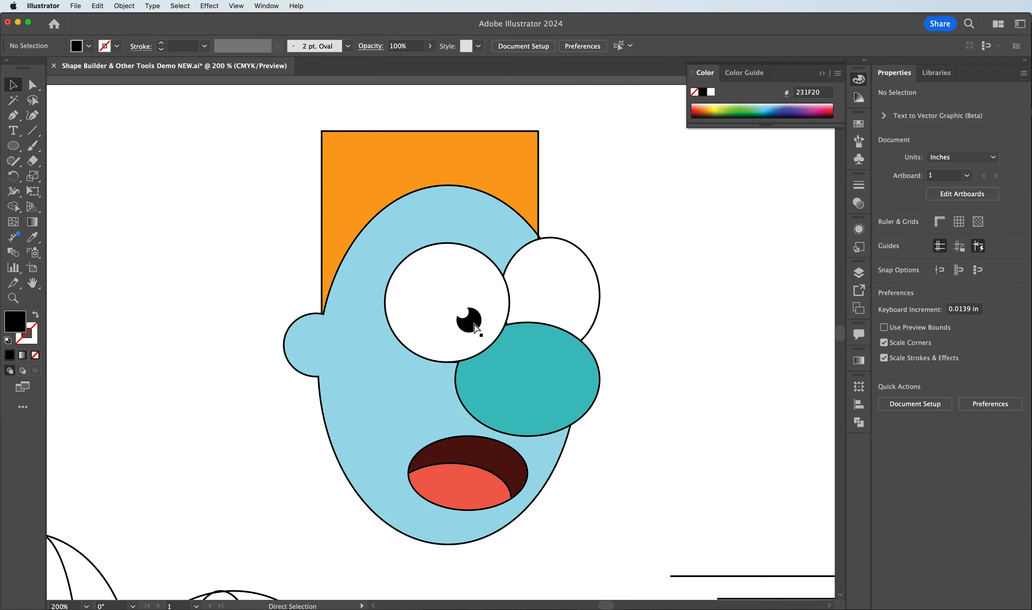
pyautogui.moveTo(474, 324); pyautogui.dragTo(578, 320)
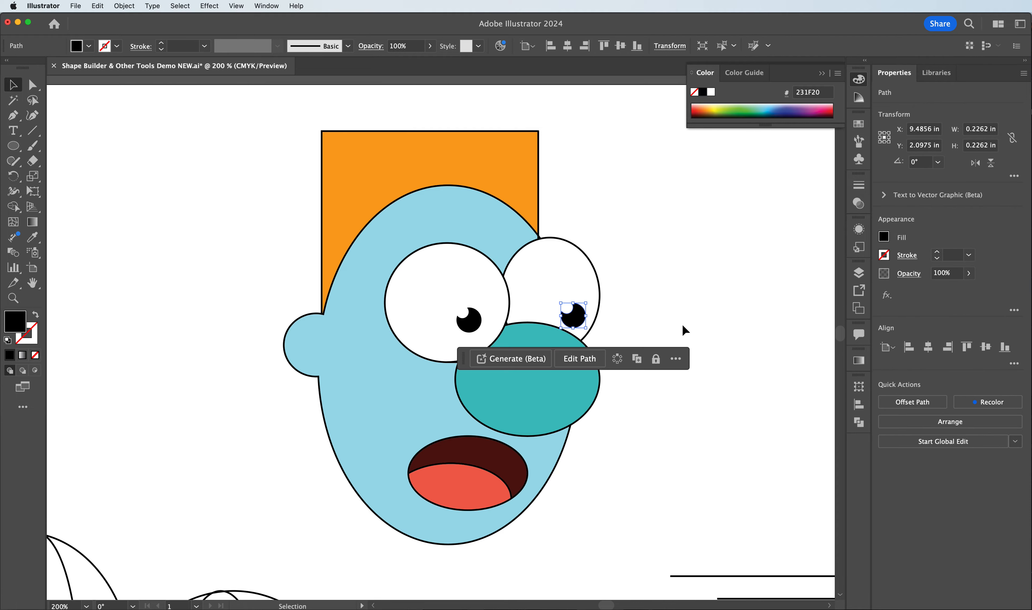
pyautogui.click(670, 315)
# Select all the overlapping white circles in the cloud-shaped cluster
pyautogui.press('super+1')
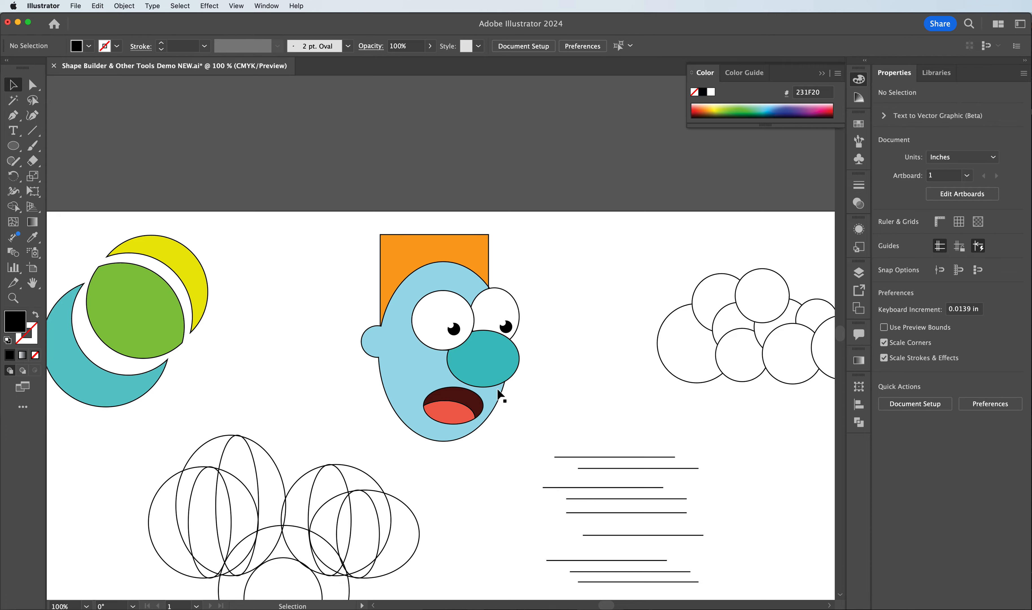
pyautogui.click(13, 298)
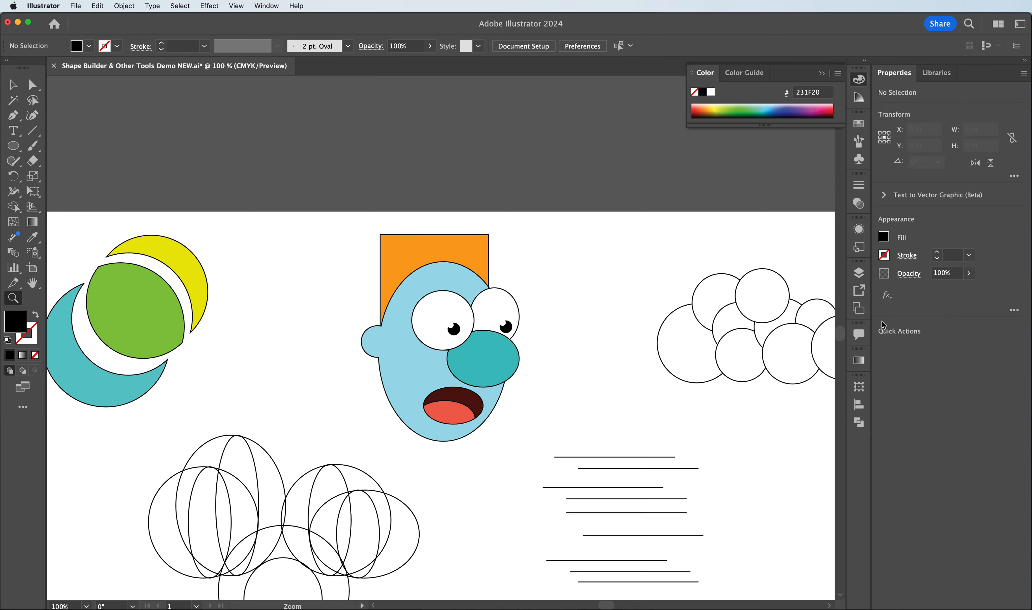
pyautogui.click(761, 328)
pyautogui.click(431, 334)
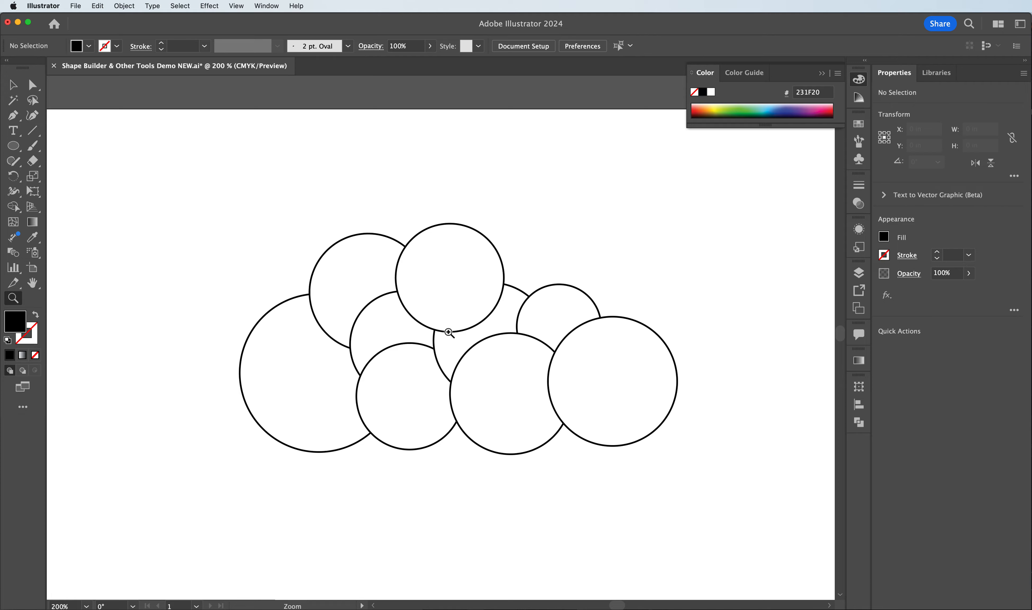
pyautogui.click(13, 84)
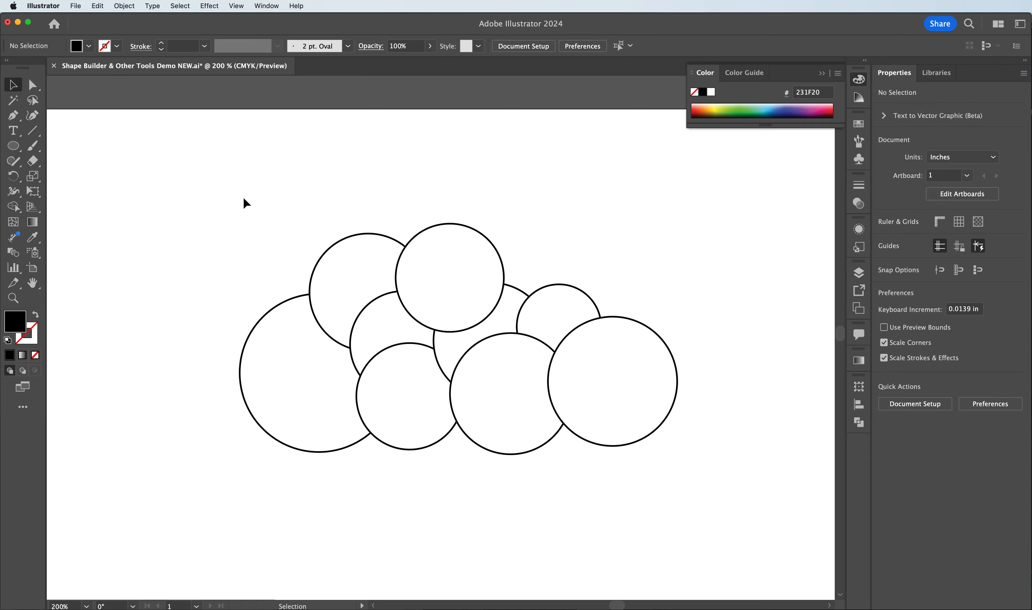
pyautogui.moveTo(193, 189); pyautogui.dragTo(682, 447)
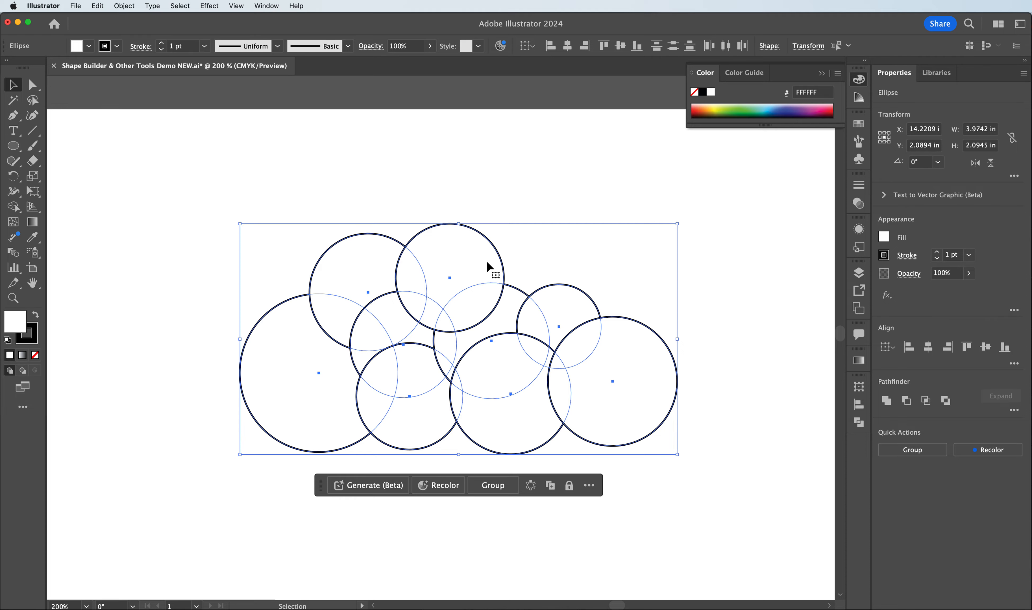
# Display the Pathfinder operations for the selected circles
pyautogui.click(859, 423)
pyautogui.click(265, 6)
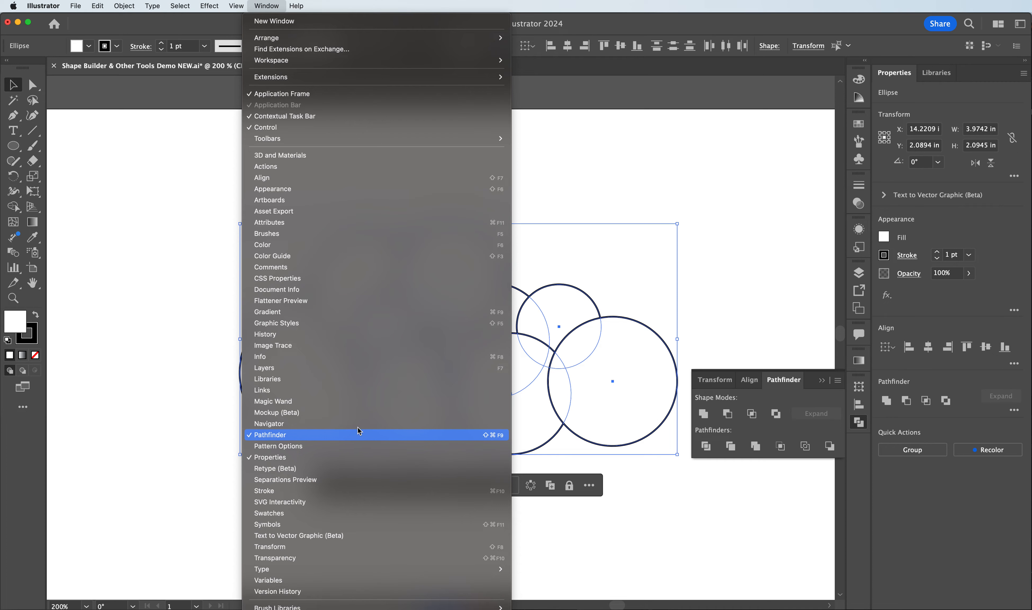
pyautogui.click(772, 399)
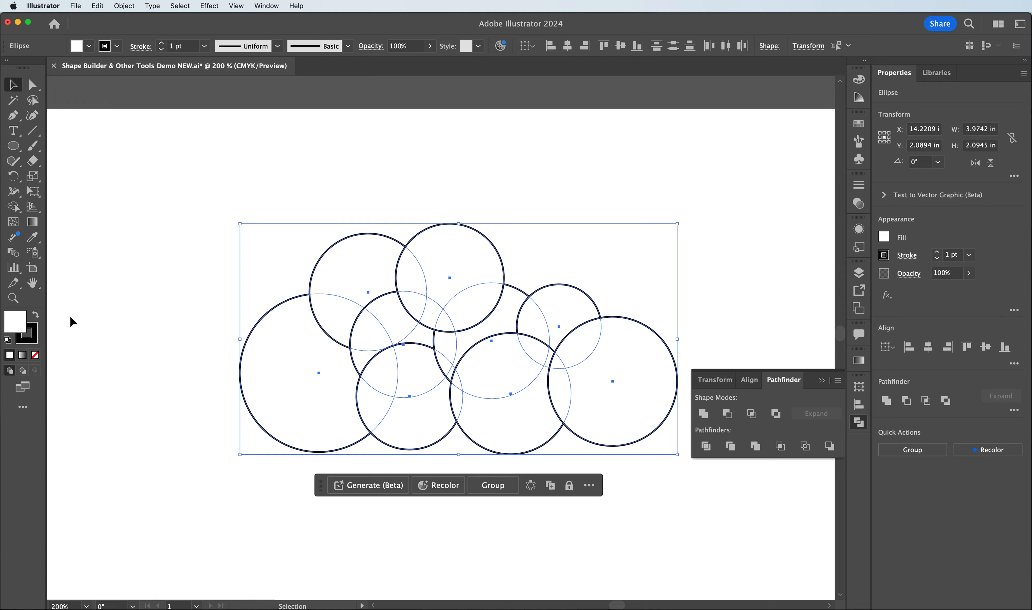
# Fill the selected circles with a golden orange colour
pyautogui.click(18, 323)
pyautogui.doubleClick(20, 328)
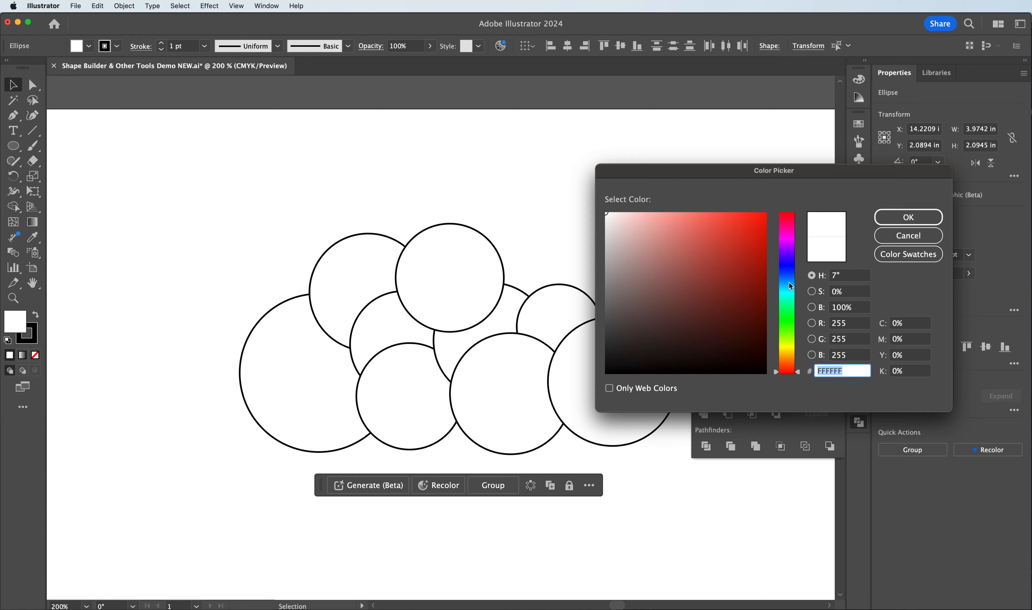
pyautogui.click(791, 274)
pyautogui.moveTo(791, 274)
pyautogui.mouseDown()
pyautogui.moveTo(787, 239)
pyautogui.moveTo(789, 355)
pyautogui.mouseUp()
pyautogui.write('C7CC09')
pyautogui.click(886, 216)
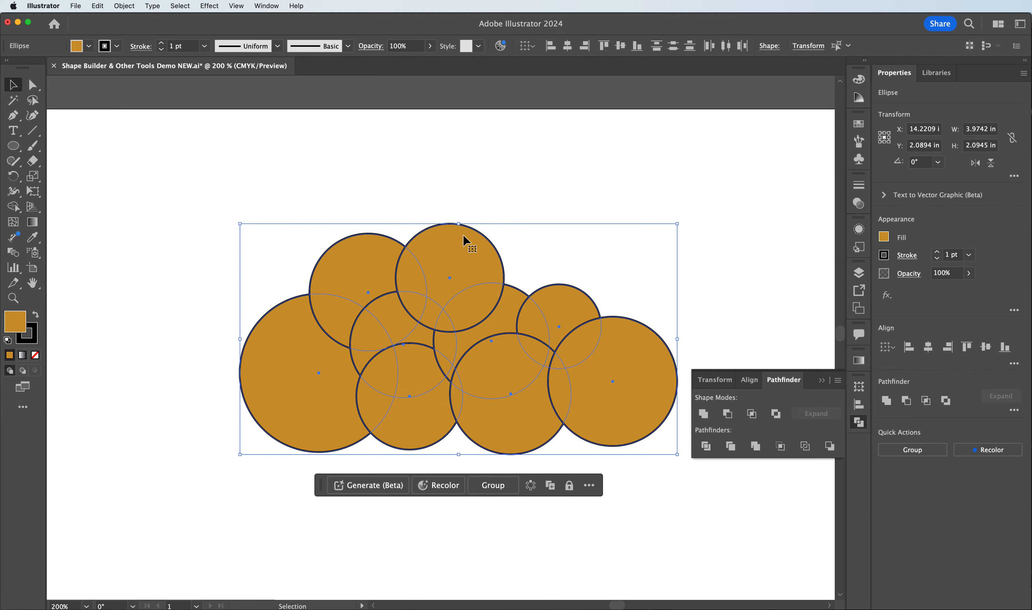
# Try uniting all the circles into one cloud shape with Pathfinder Unite, inspect its anchor points and undo the operation
pyautogui.click(703, 414)
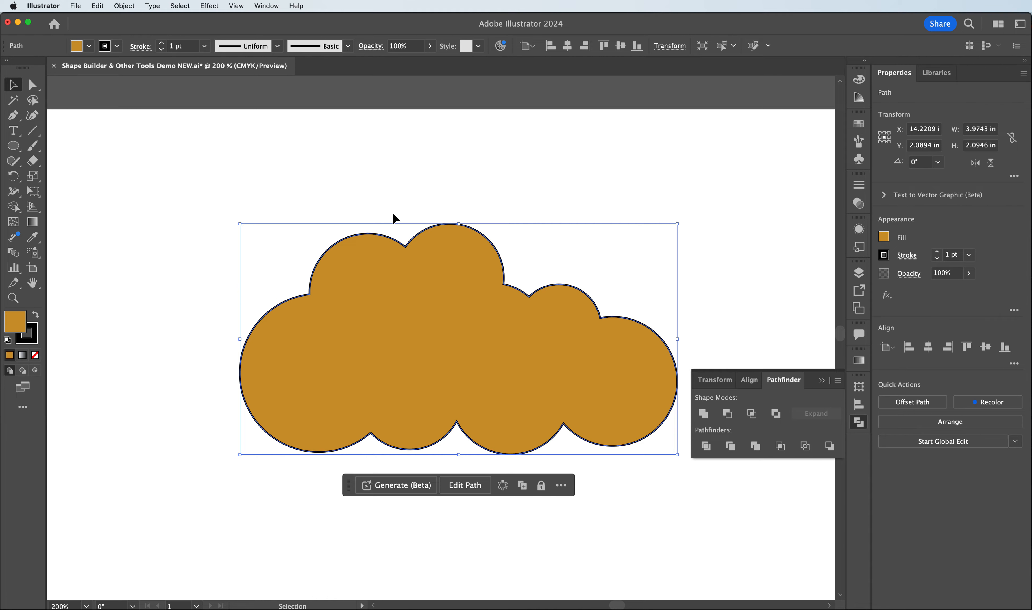
pyautogui.press('a')
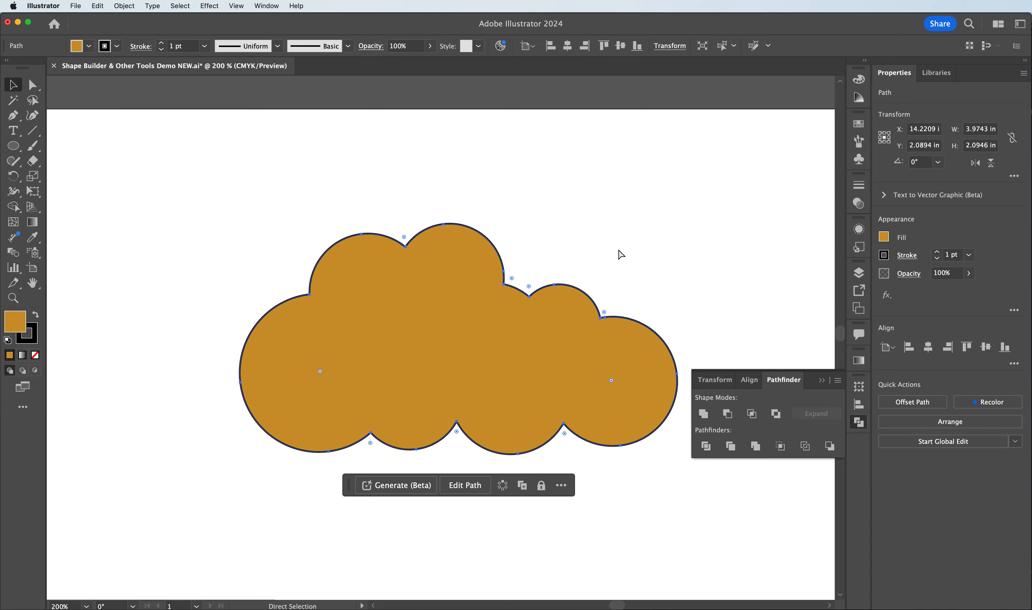
pyautogui.press('v')
pyautogui.press('a')
pyautogui.press('v')
pyautogui.press('super+z')
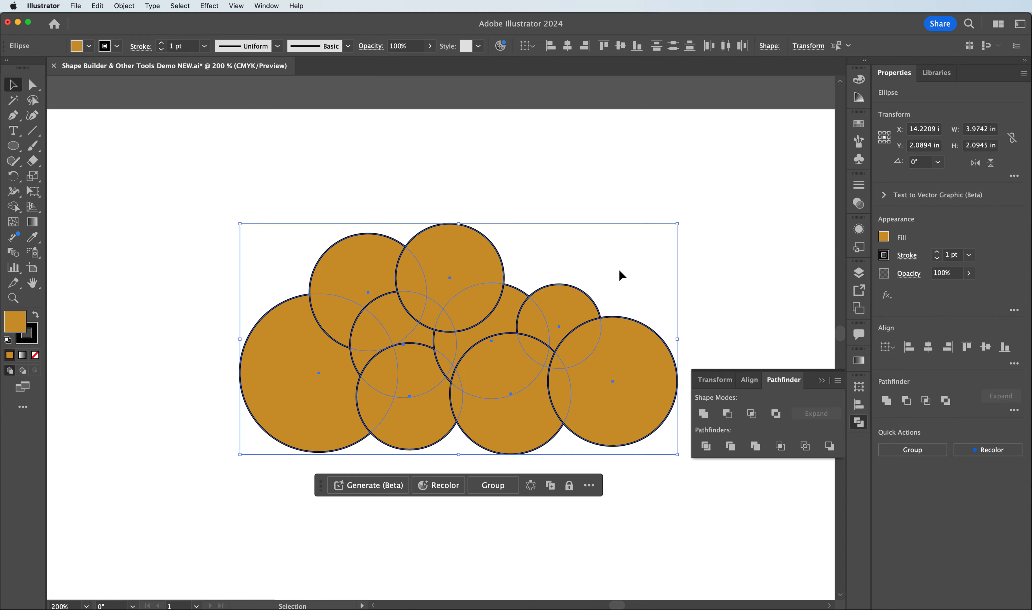
# Try Pathfinder Minus Front on the selected circles, inspect the remaining shape's anchor points and undo the subtraction
pyautogui.click(729, 415)
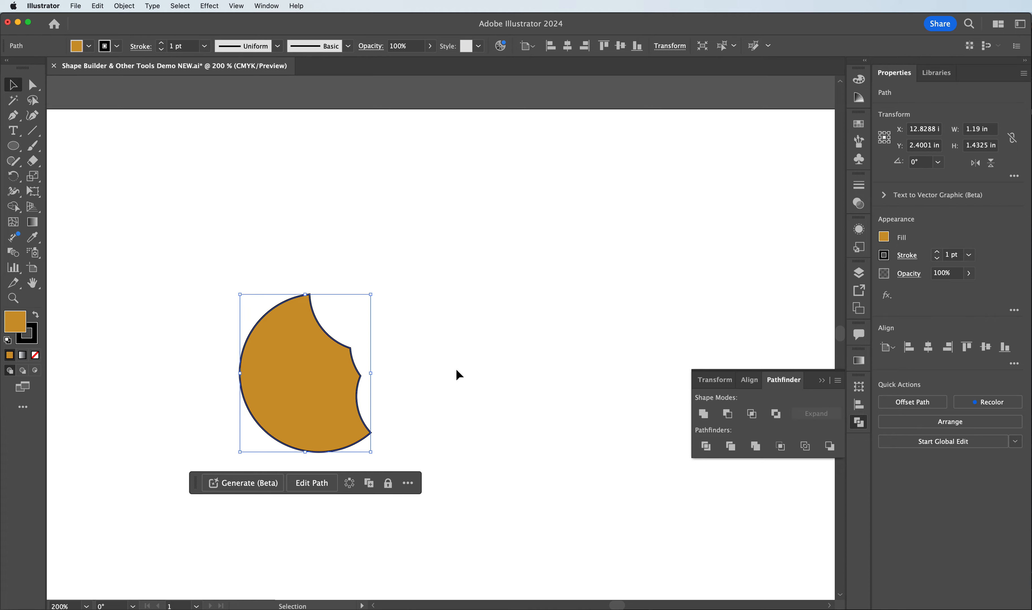
pyautogui.press('super+z')
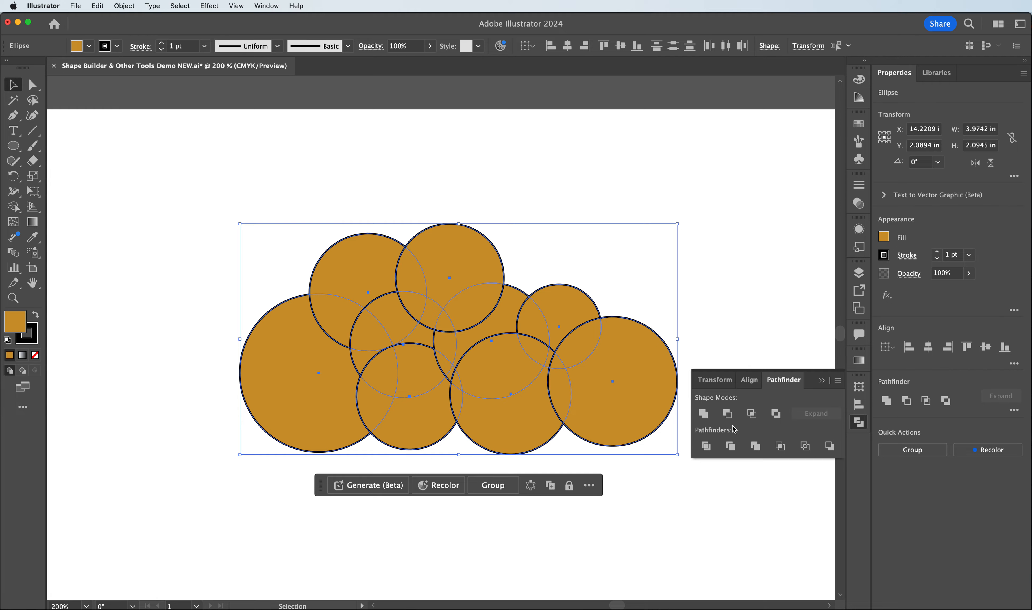
pyautogui.click(728, 415)
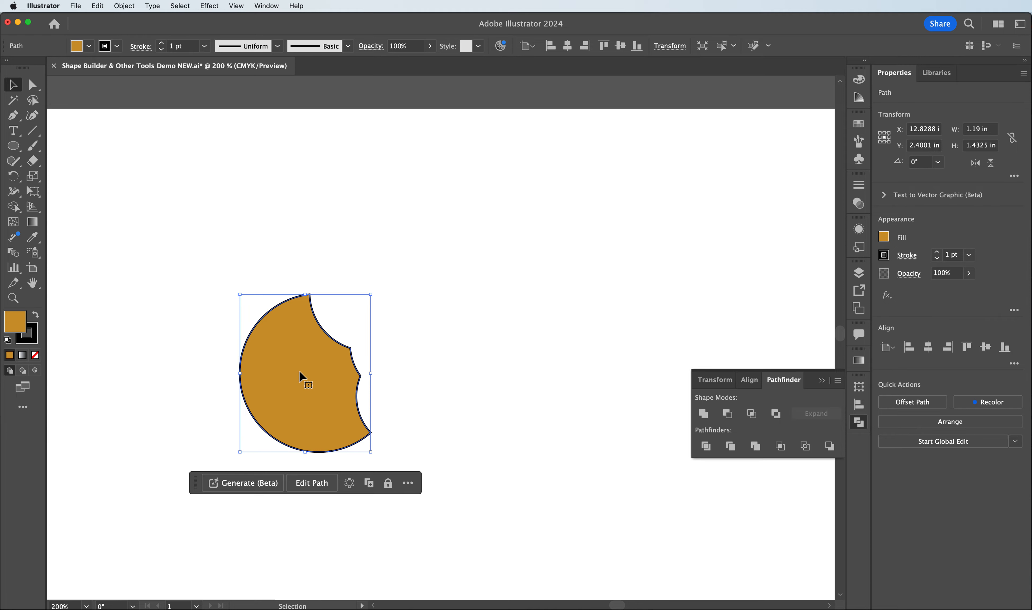
pyautogui.press('a')
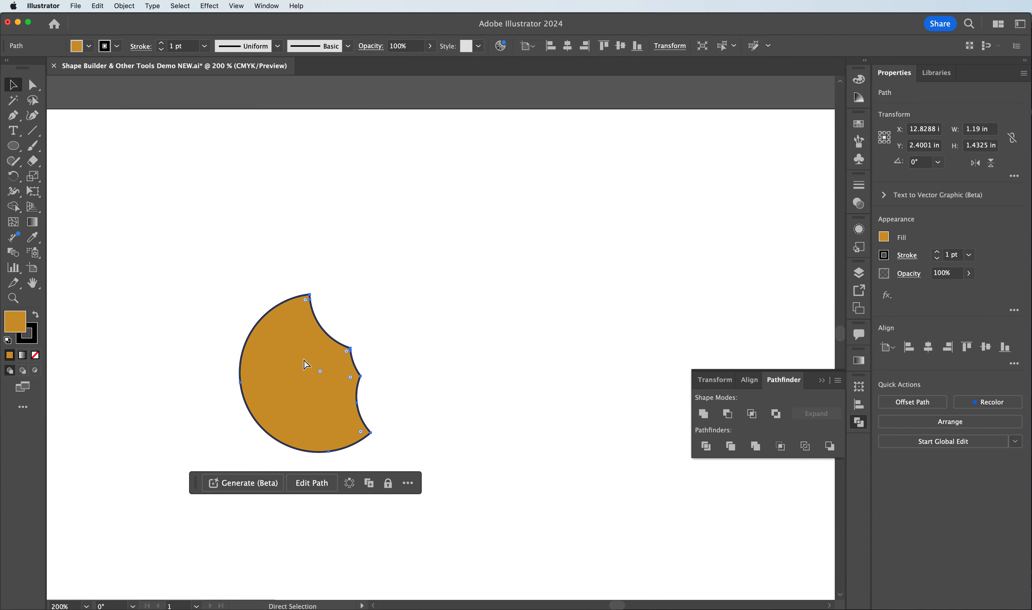
pyautogui.press('v')
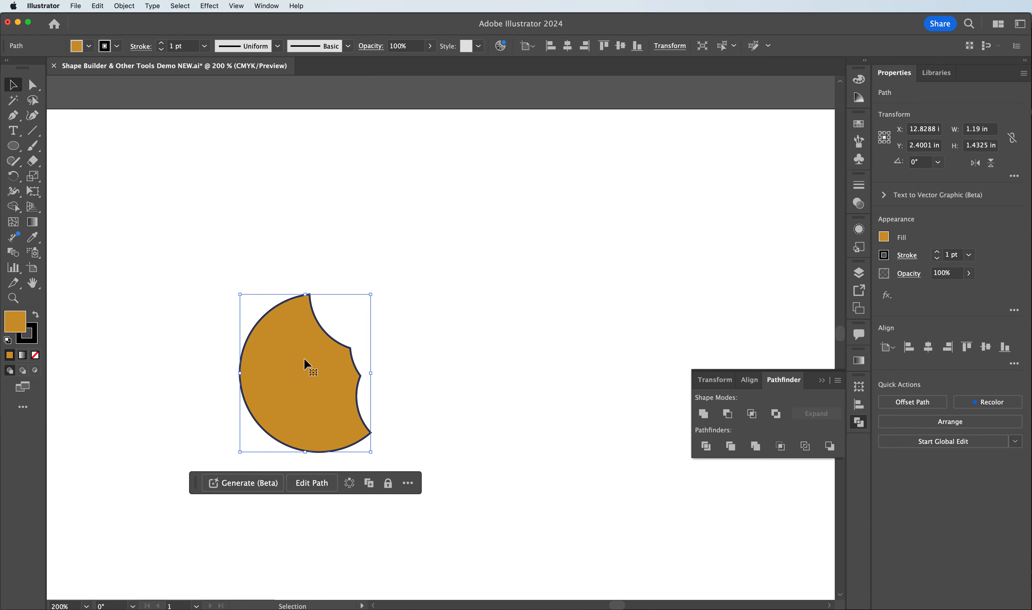
pyautogui.press('a')
pyautogui.press('v')
pyautogui.press('a')
pyautogui.press('super+z')
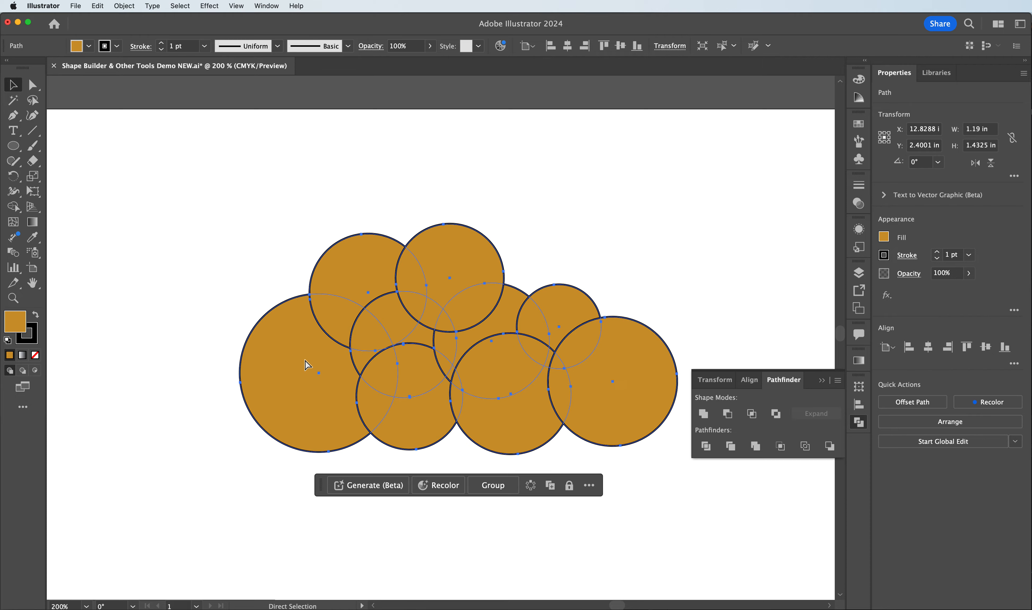
pyautogui.press('v')
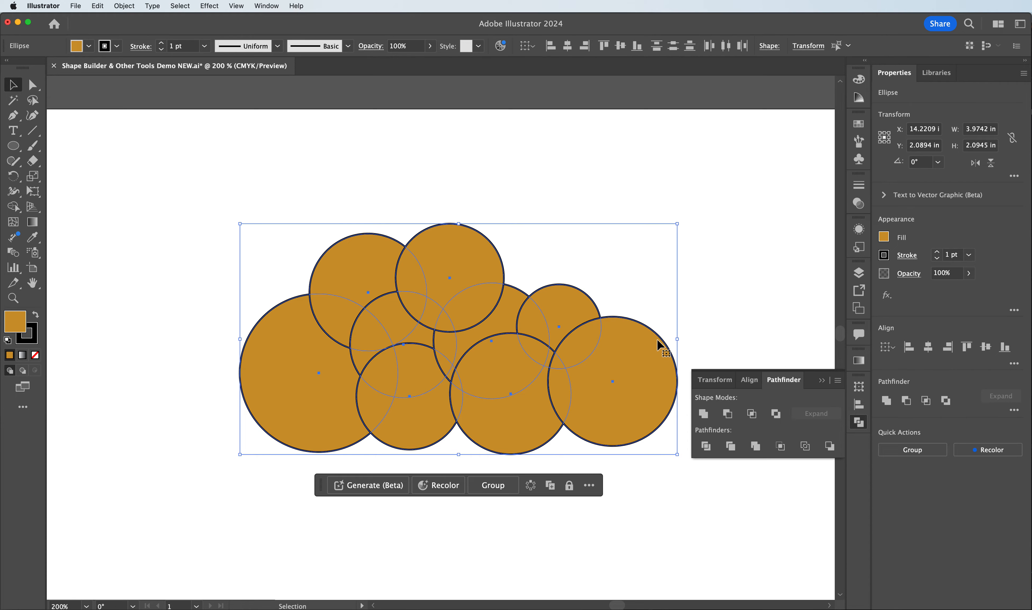
# Try Pathfinder Intersect and Exclude on the selected circles, and undo the exclusion
pyautogui.click(752, 415)
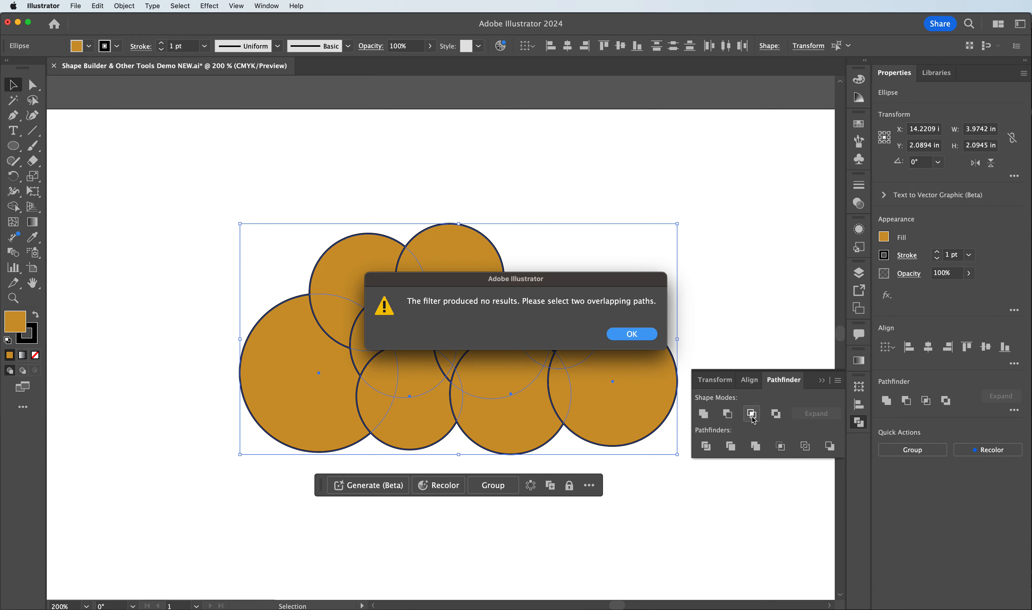
pyautogui.click(646, 336)
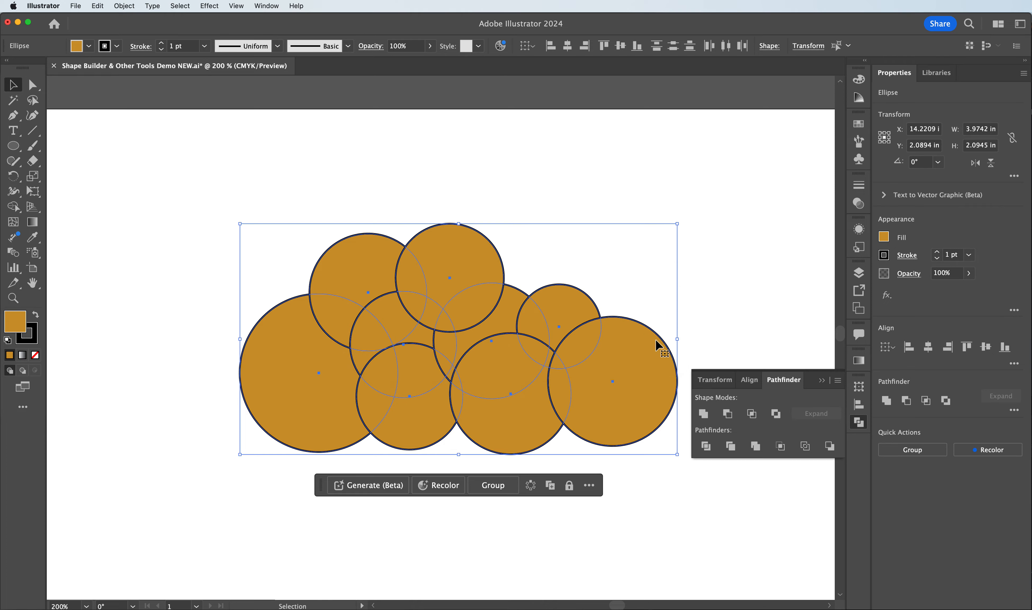
pyautogui.click(778, 416)
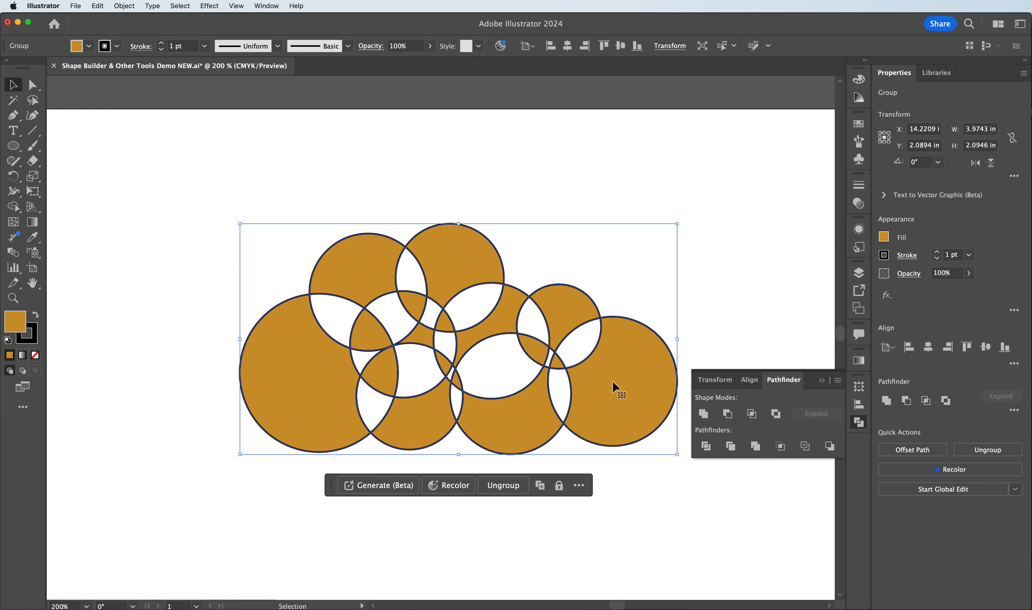
pyautogui.press('a')
pyautogui.press('super+z')
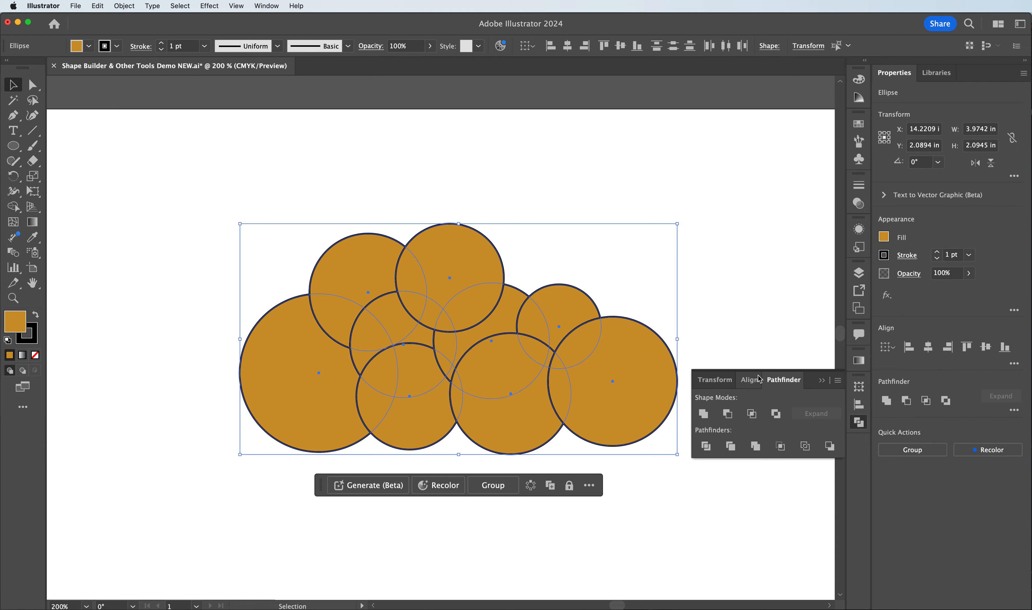
# Divide the overlapping circles with Pathfinder Divide and pull the top circle's main piece up out of the group
pyautogui.click(707, 447)
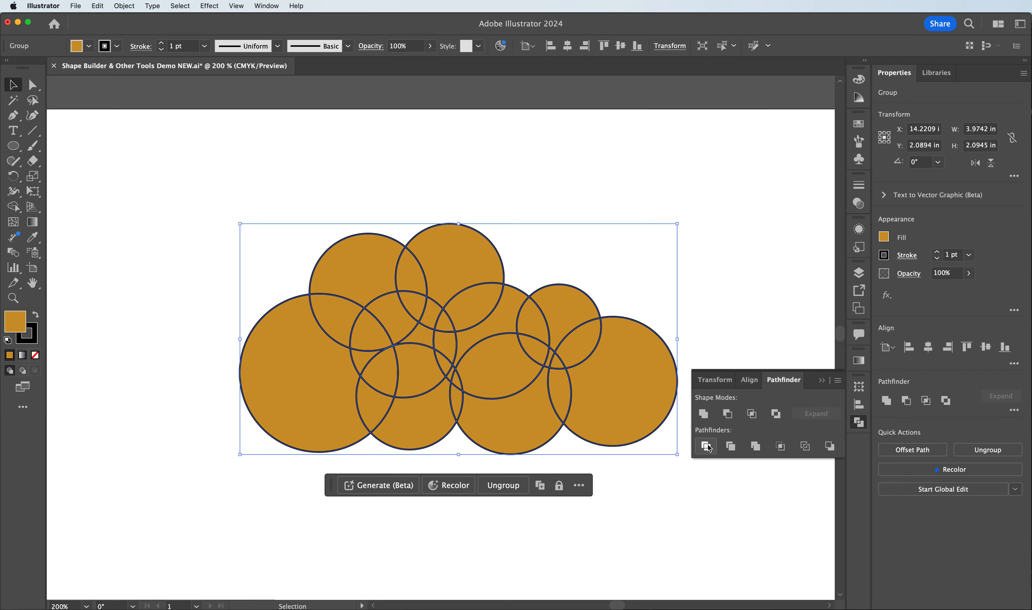
pyautogui.click(551, 204)
pyautogui.click(465, 265)
pyautogui.doubleClick(459, 265)
pyautogui.moveTo(456, 261); pyautogui.dragTo(488, 205)
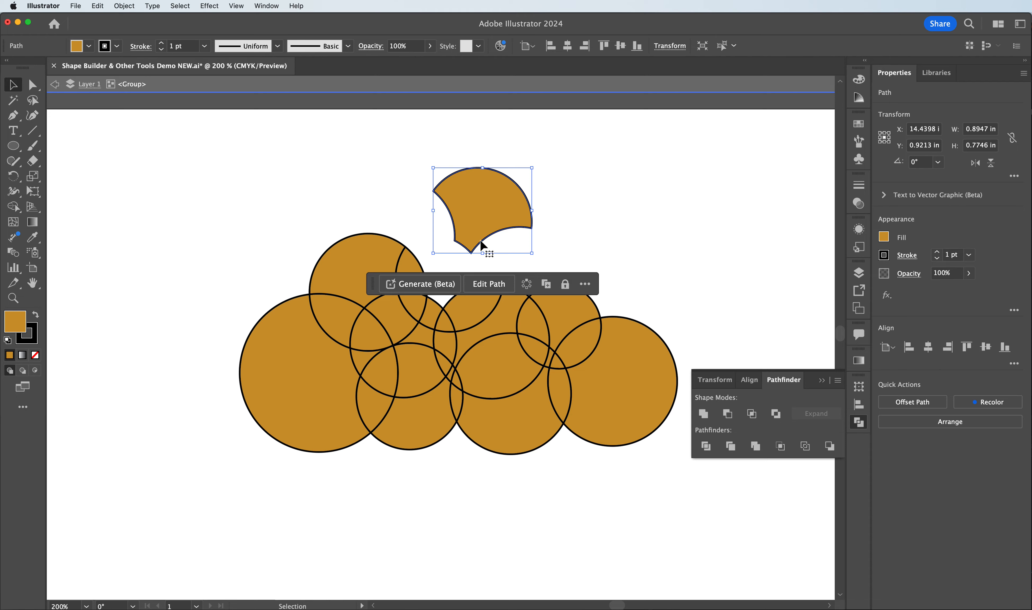
# Undo the moved piece and the Divide operation, leaving nothing selected
pyautogui.click(648, 257)
pyautogui.press('a')
pyautogui.press('super+z')
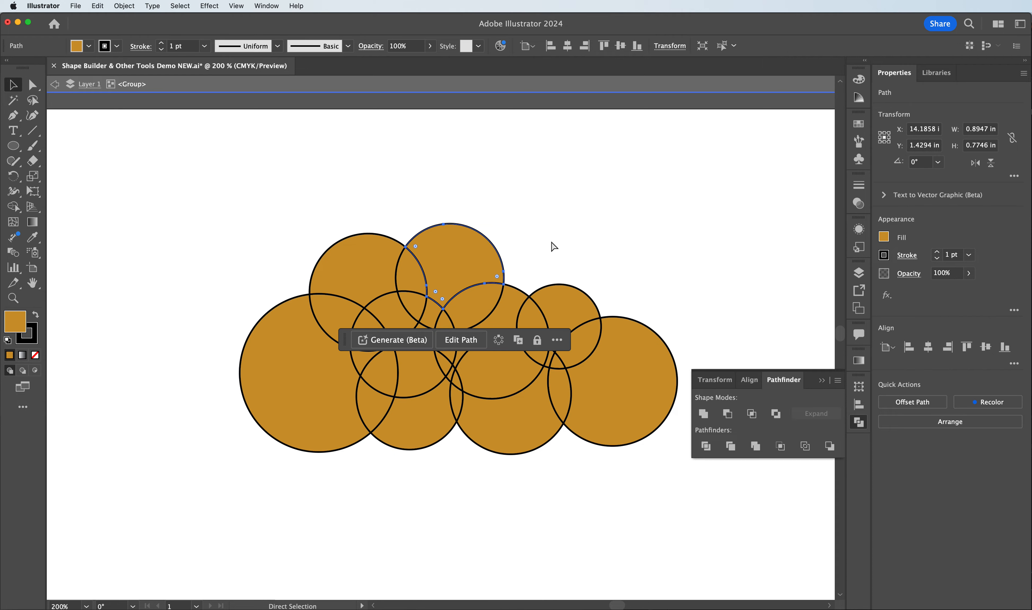
pyautogui.press('super+z')
pyautogui.click(513, 198)
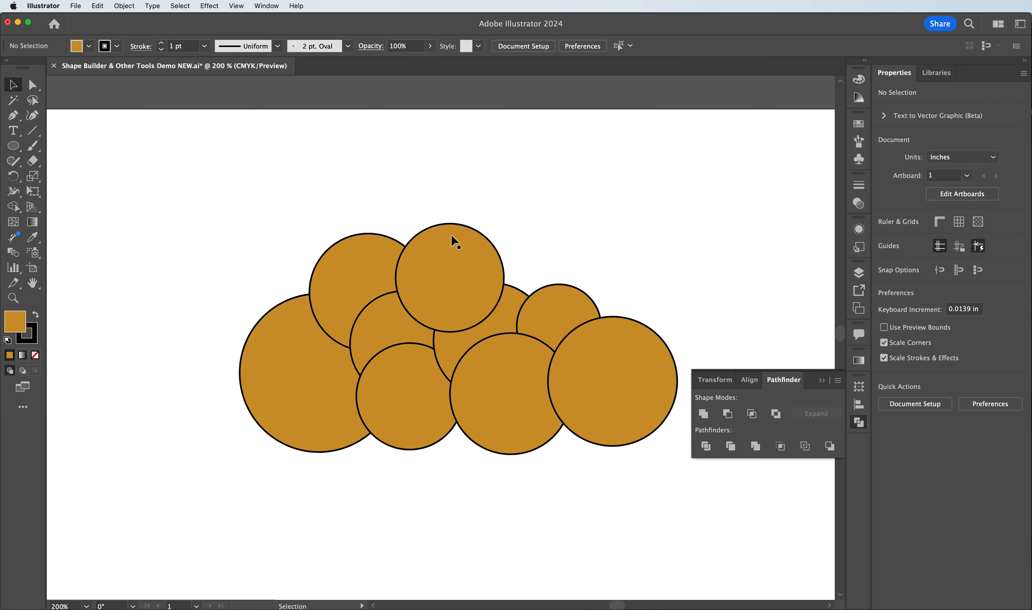
# Select all the orange circles and apply Pathfinder Trim to them
pyautogui.moveTo(244, 207); pyautogui.dragTo(680, 491)
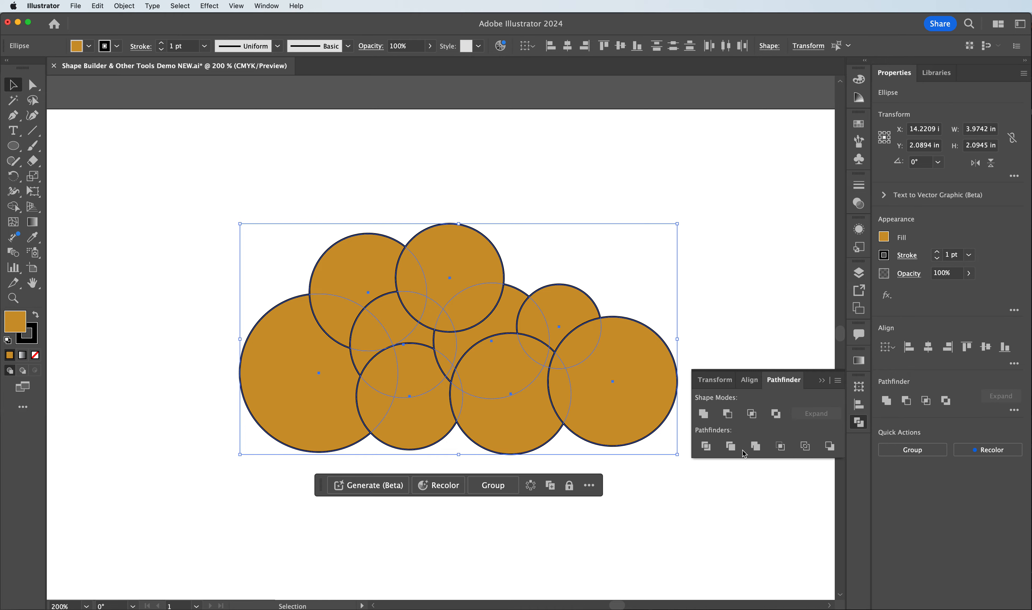
pyautogui.click(731, 448)
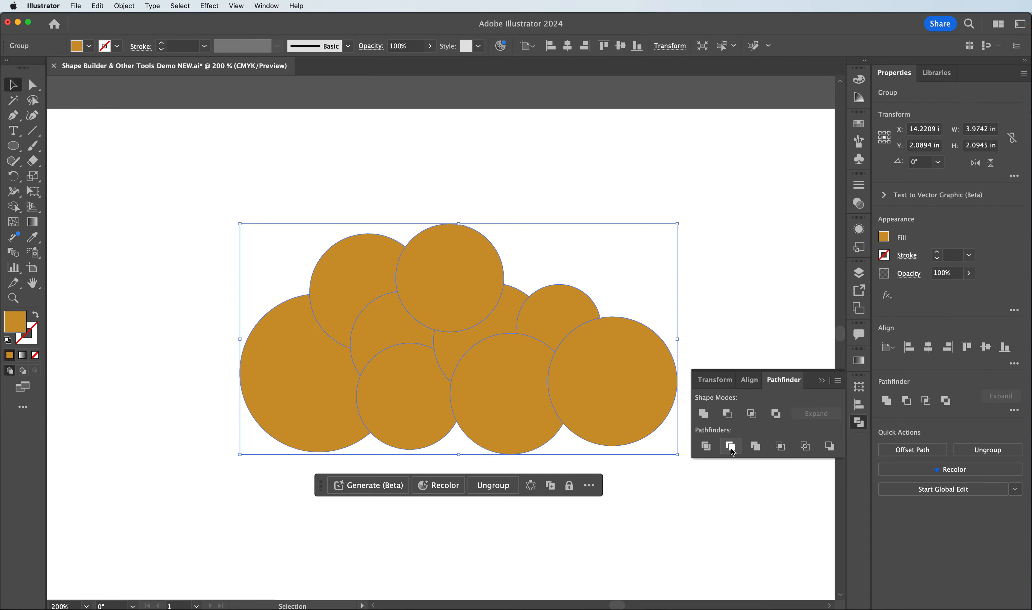
pyautogui.click(480, 213)
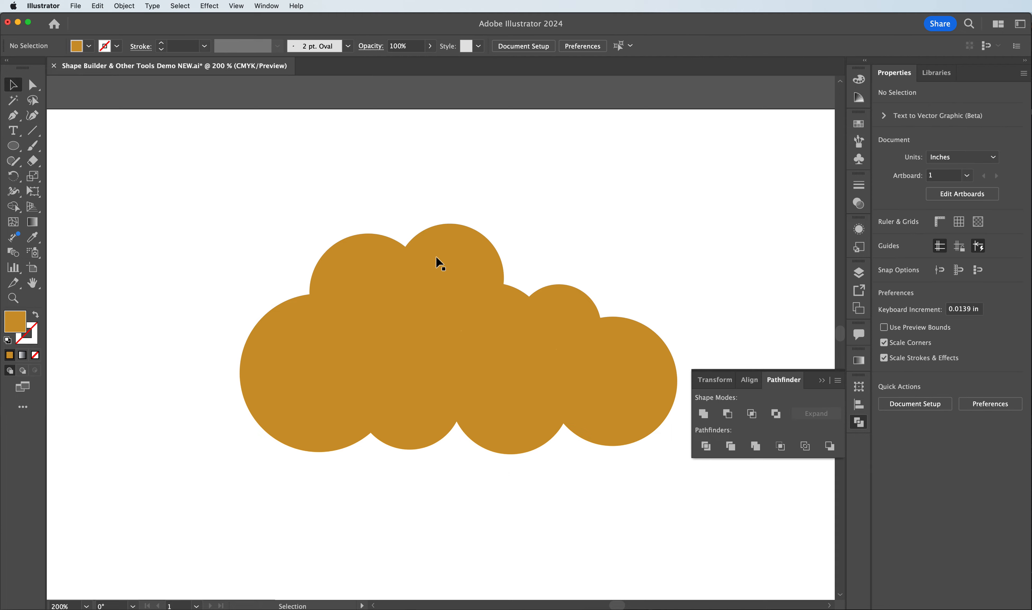
# Isolate the trimmed group and pull the top circle and the cropped circle at its upper left away from the cloud
pyautogui.click(445, 271)
pyautogui.doubleClick(445, 270)
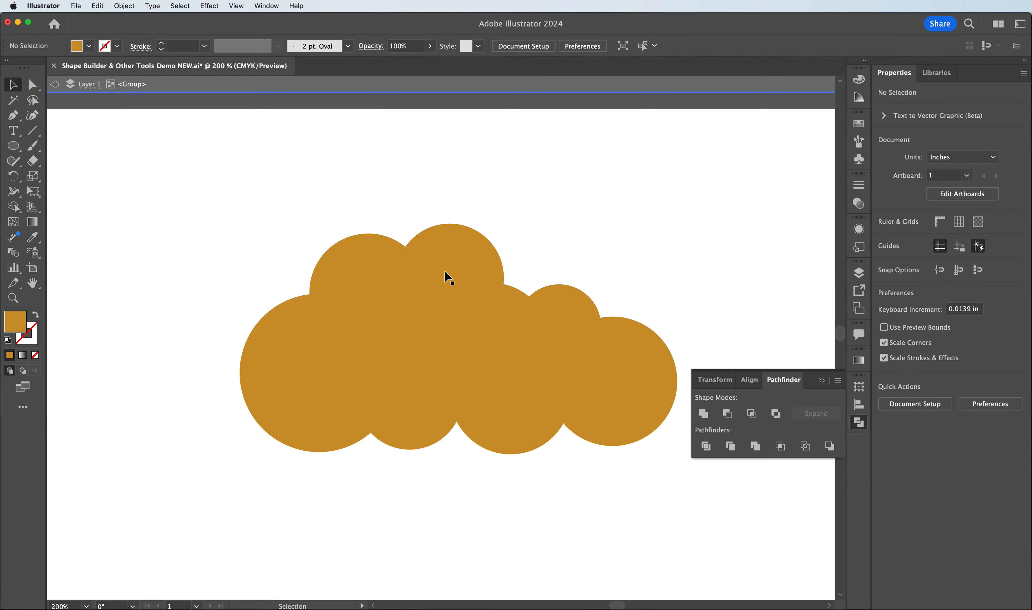
pyautogui.click(462, 276)
pyautogui.moveTo(457, 286); pyautogui.dragTo(507, 206)
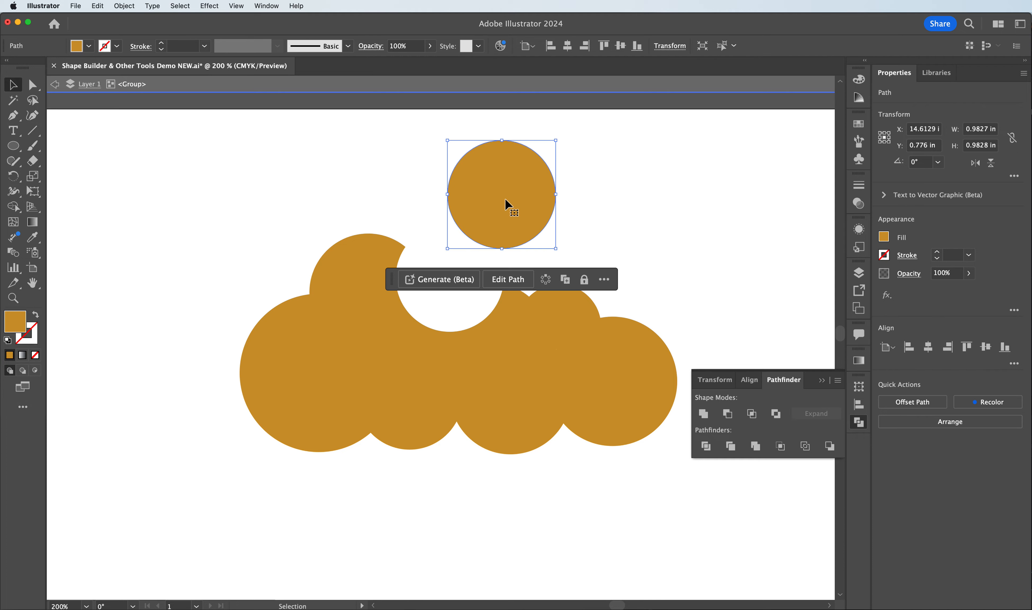
pyautogui.click(339, 199)
pyautogui.click(351, 270)
pyautogui.moveTo(351, 270); pyautogui.dragTo(318, 205)
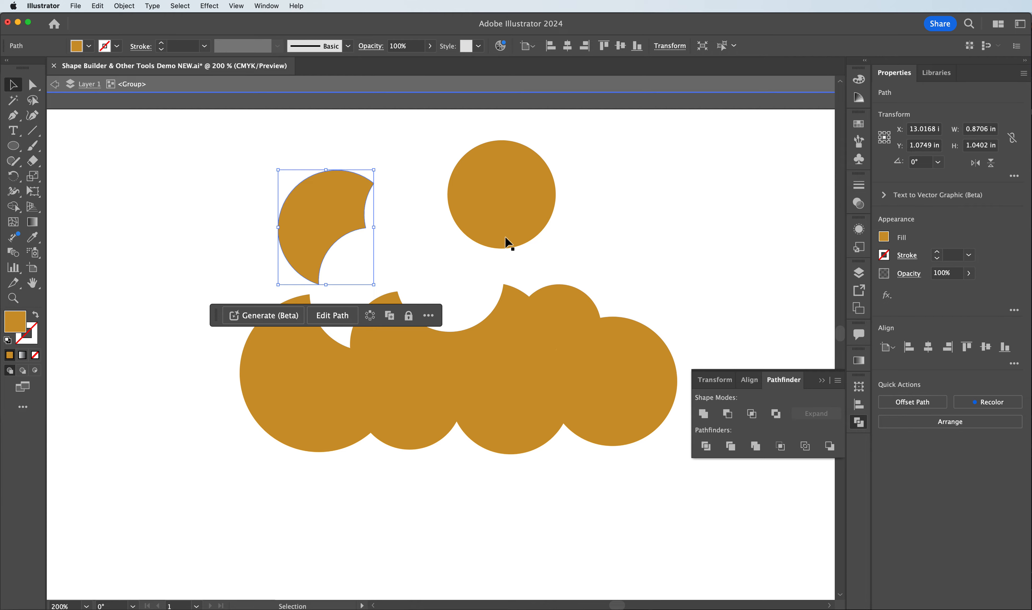
pyautogui.click(478, 251)
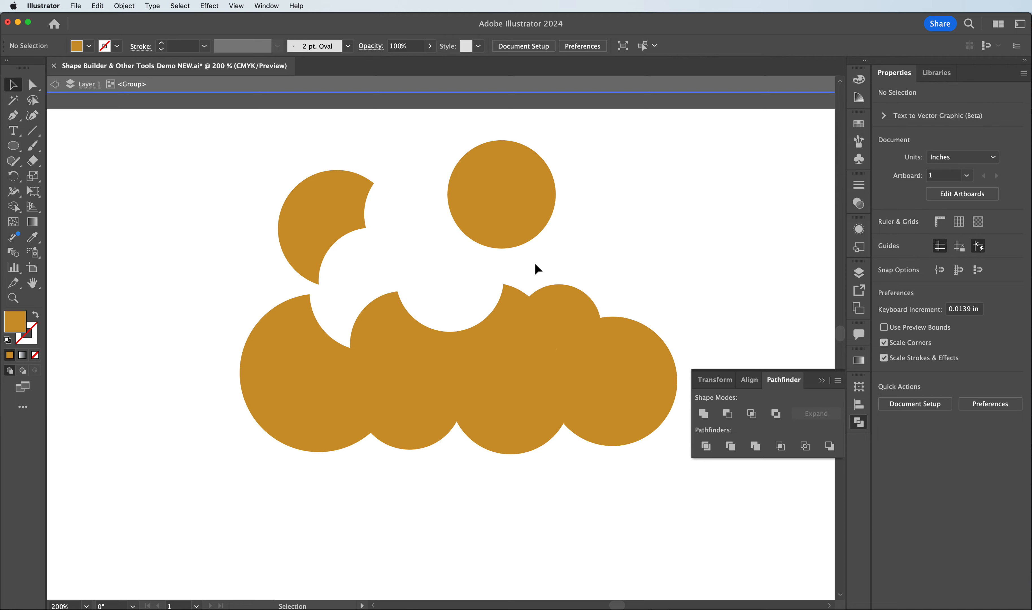
# Undo the moves of the two trimmed pieces
pyautogui.press('super')
pyautogui.press('super+z')
pyautogui.press('super+z')
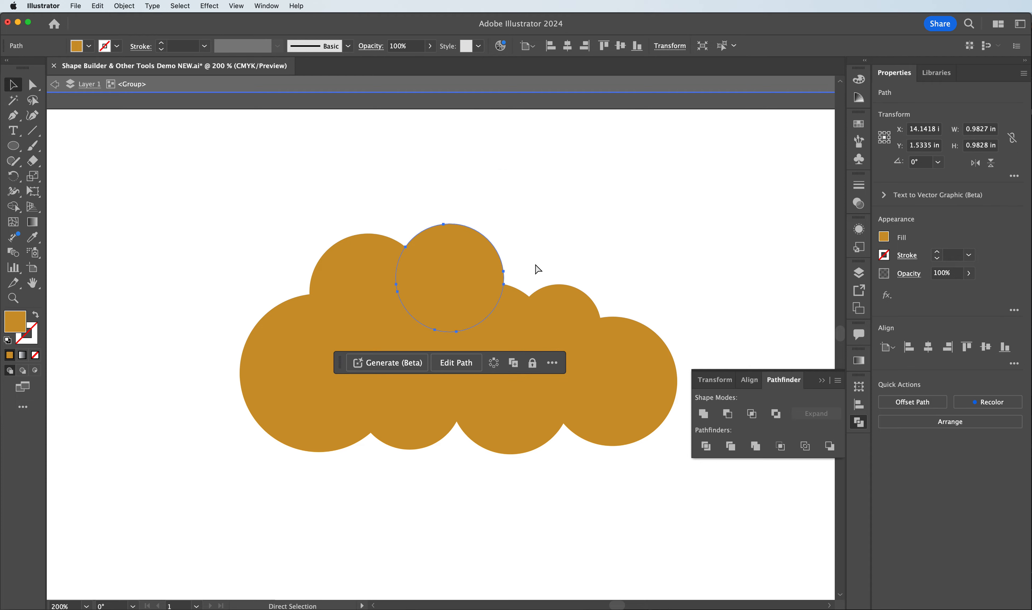
# Undo the Trim operation and apply Pathfinder Merge to all the circles
pyautogui.press('super+z')
pyautogui.press('super+z')
pyautogui.click(756, 446)
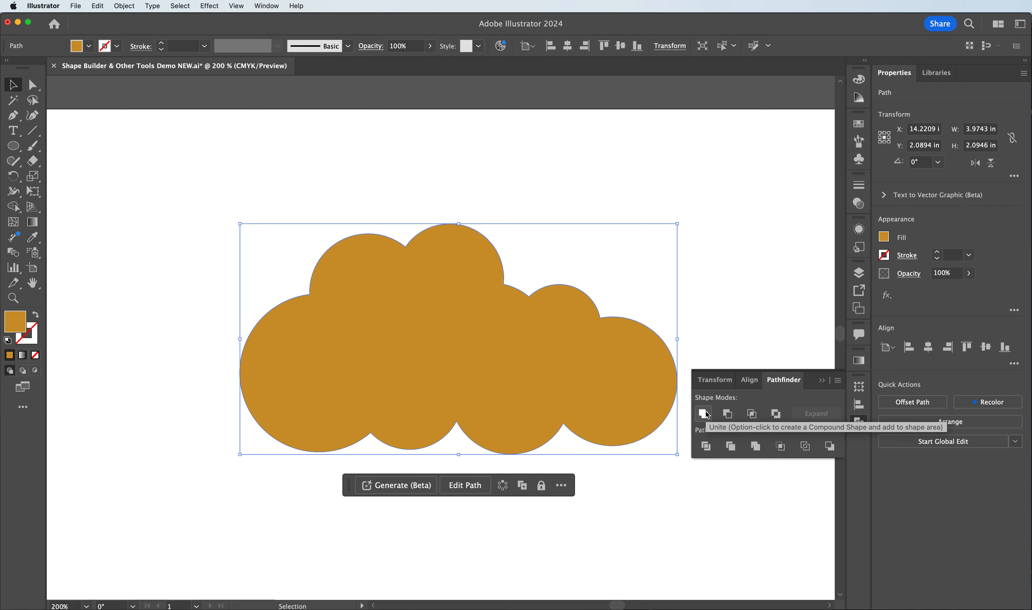
# Isolate the merged cloud path to inspect it as one piece, and undo the Merge operation
pyautogui.click(495, 225)
pyautogui.doubleClick(453, 256)
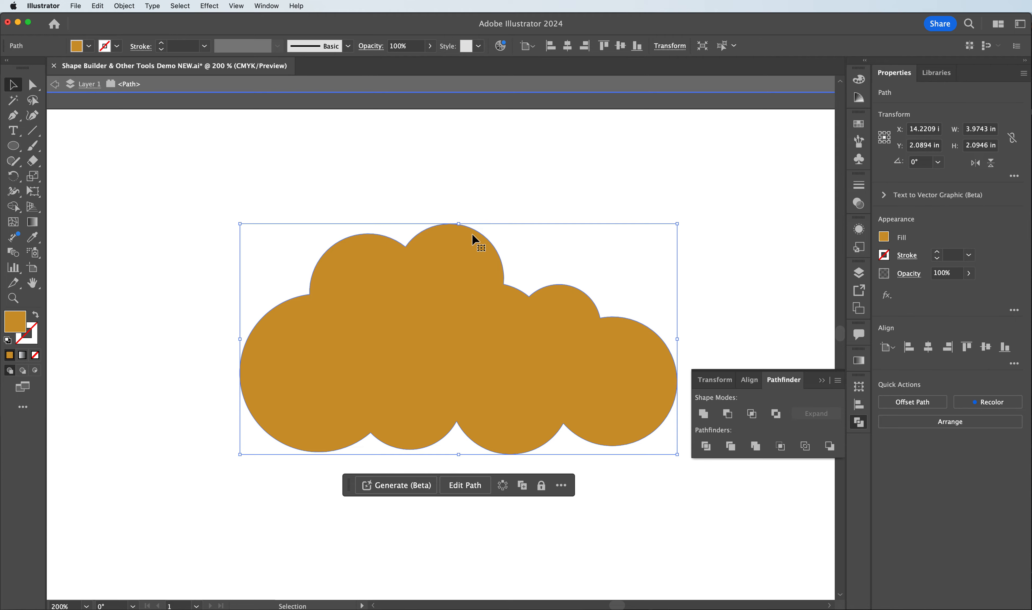
pyautogui.click(395, 193)
pyautogui.click(478, 351)
pyautogui.click(494, 206)
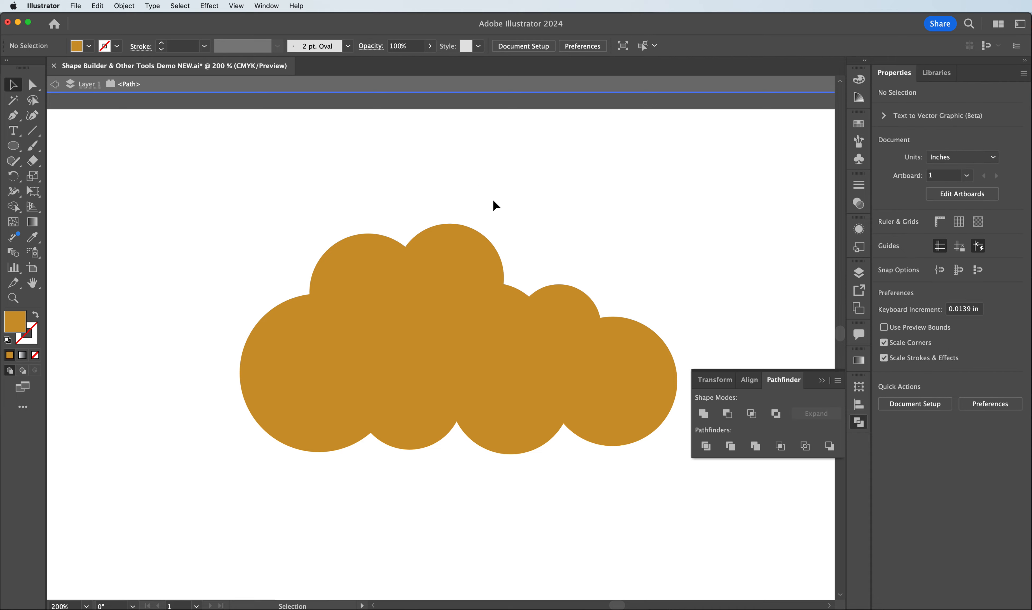
pyautogui.press('super+z')
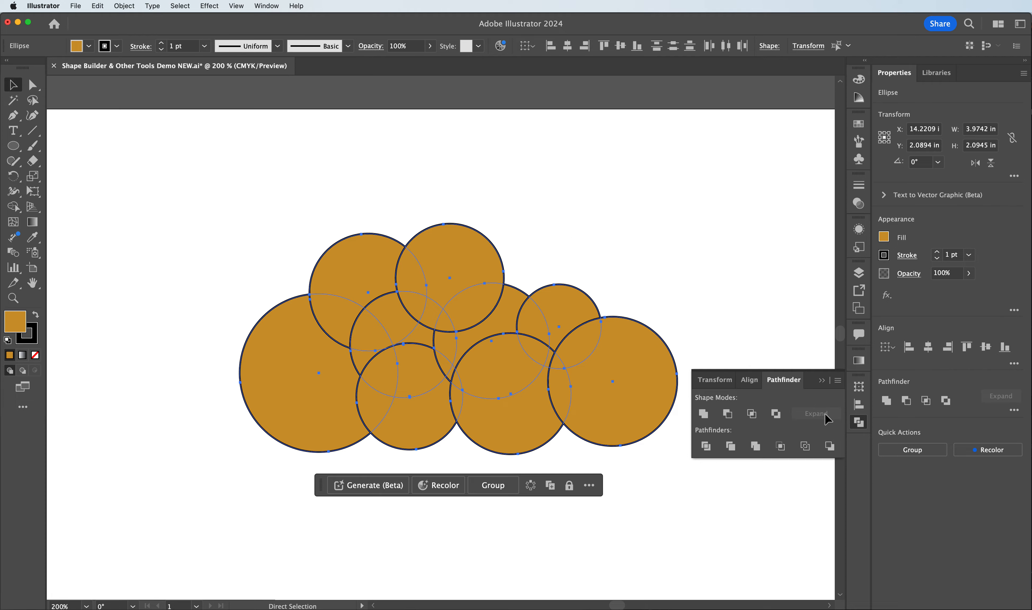
# Apply Pathfinder Crop to all the selected circles and undo it
pyautogui.click(783, 449)
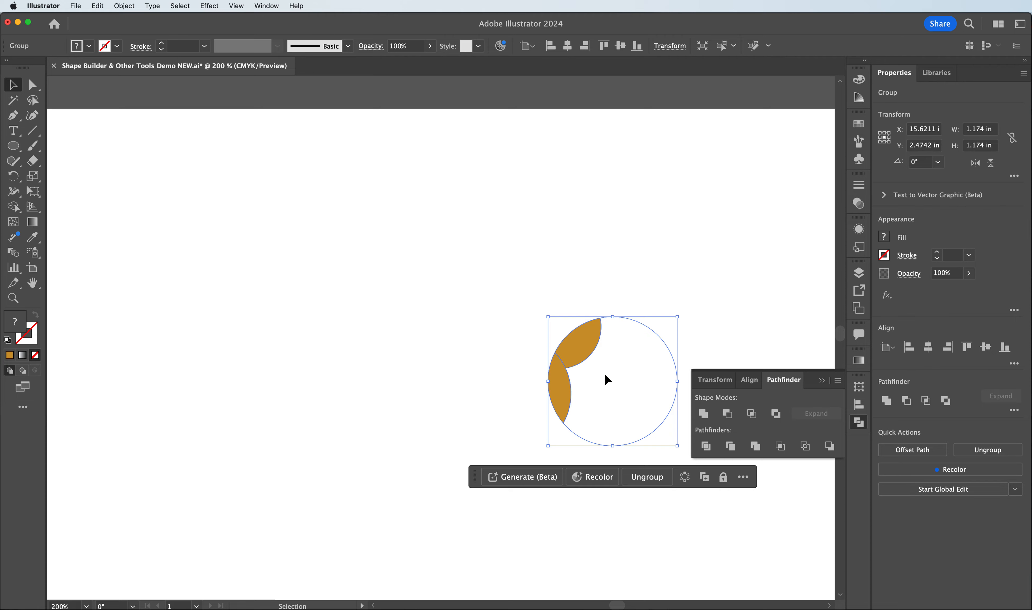
pyautogui.press('a')
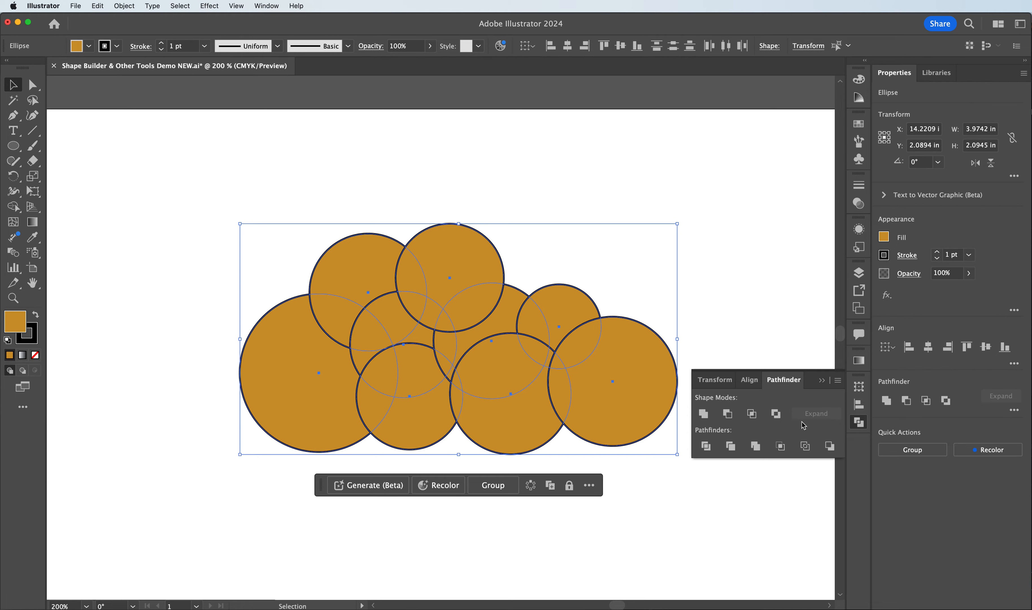
# Apply Pathfinder Outline to all the circles, inspecting the resulting group in isolation before undoing the operation
pyautogui.click(806, 447)
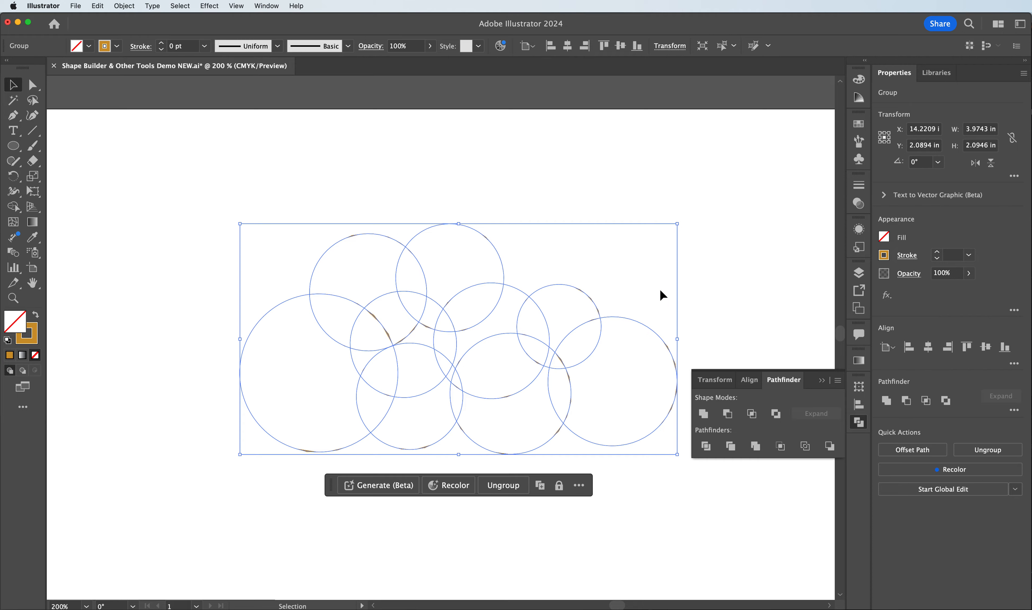
pyautogui.click(561, 196)
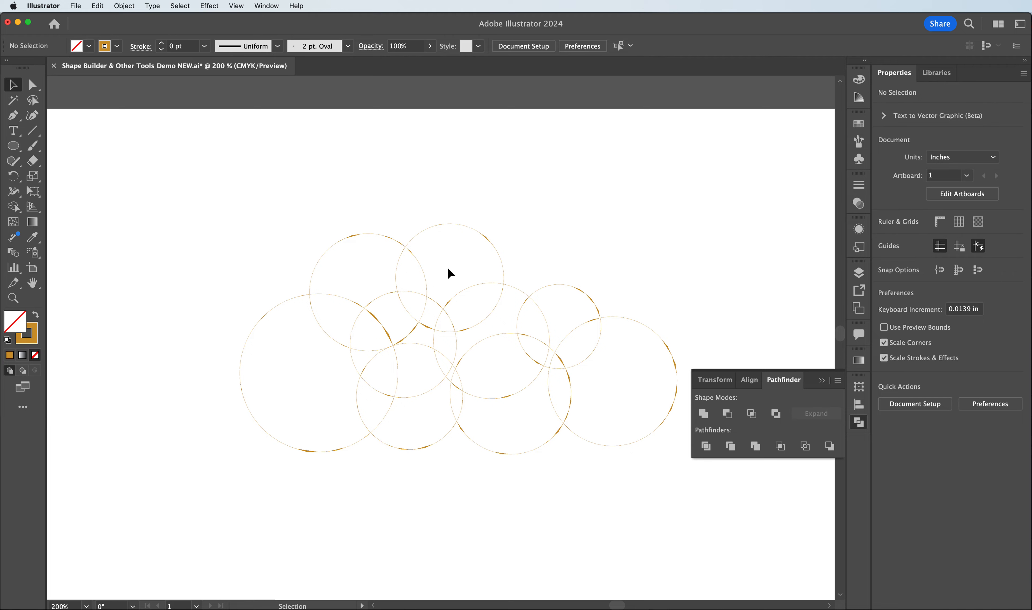
pyautogui.doubleClick(434, 304)
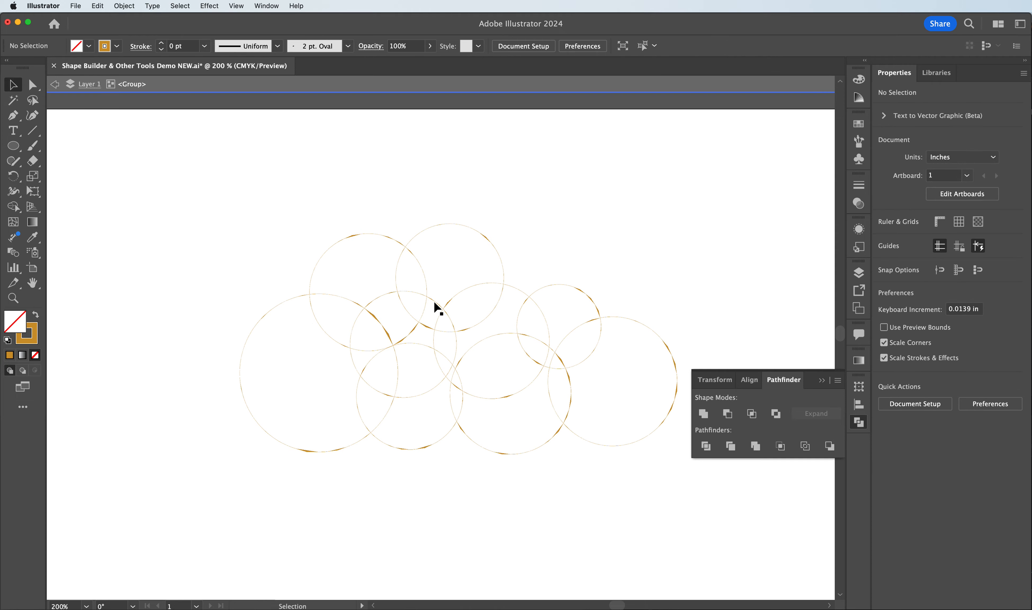
pyautogui.click(523, 173)
pyautogui.press('super+z')
pyautogui.press('super+z')
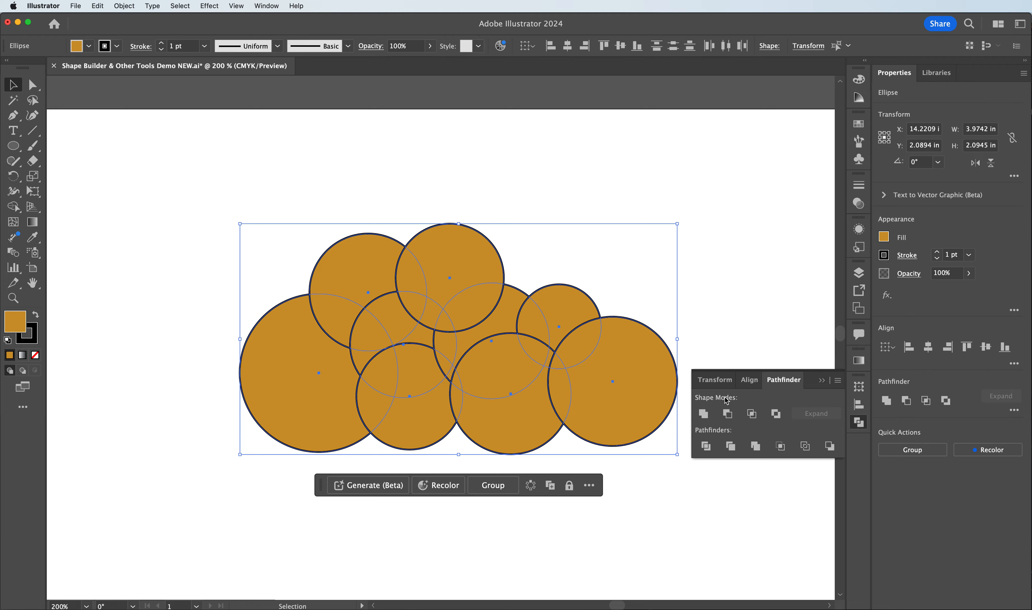
# Apply Pathfinder Minus Back to all the circles, undo it, and put the Pathfinder options away
pyautogui.click(830, 446)
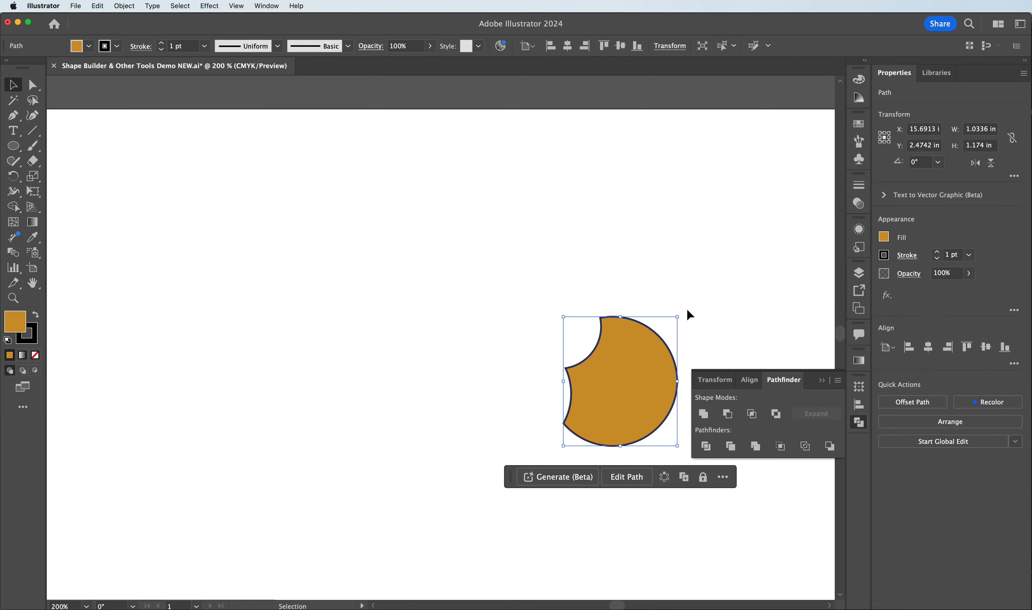
pyautogui.press('super+z')
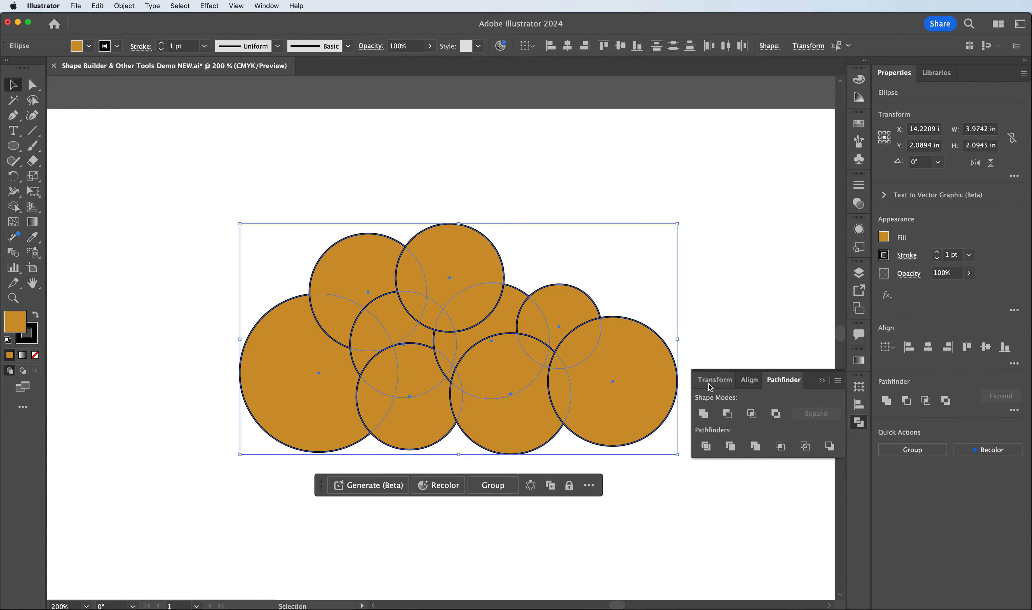
pyautogui.click(821, 380)
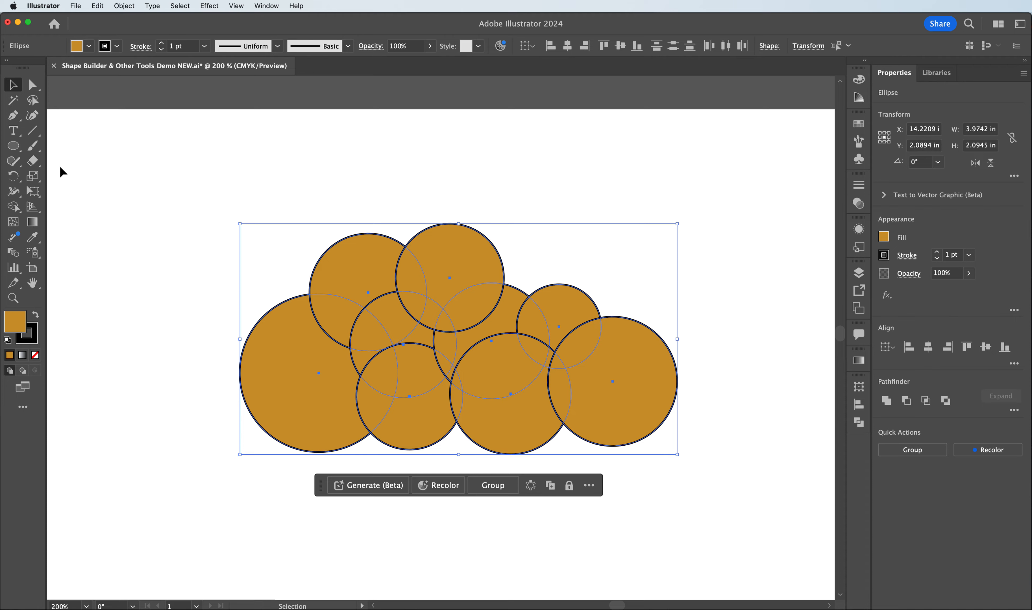
# With Shape Builder, erase the outer regions of most circles and the gaps between them, keeping the leaf-shaped overlaps and the large circle's remainder
pyautogui.click(13, 206)
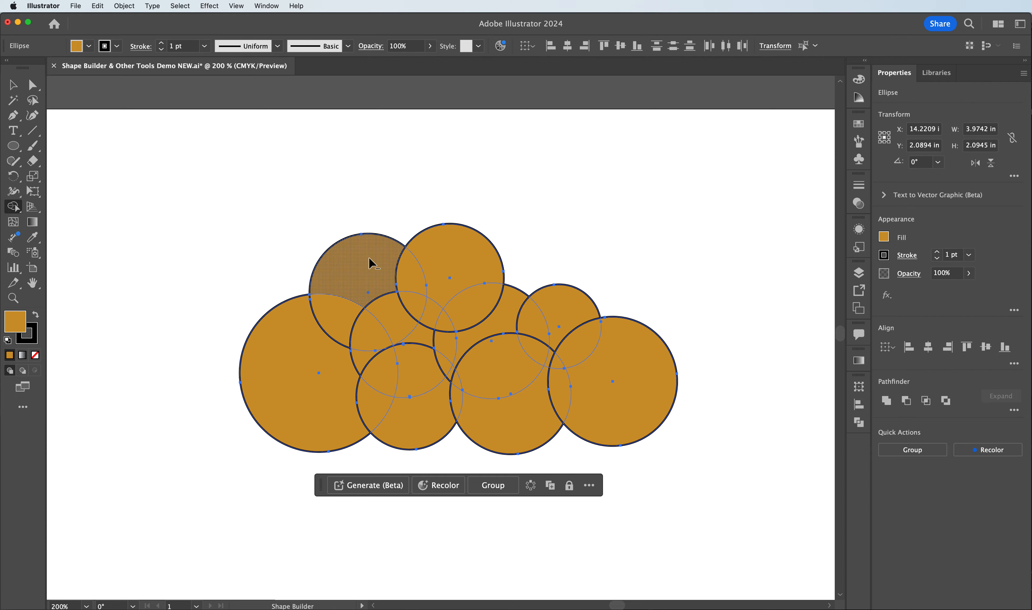
pyautogui.moveTo(322, 206); pyautogui.dragTo(394, 320)
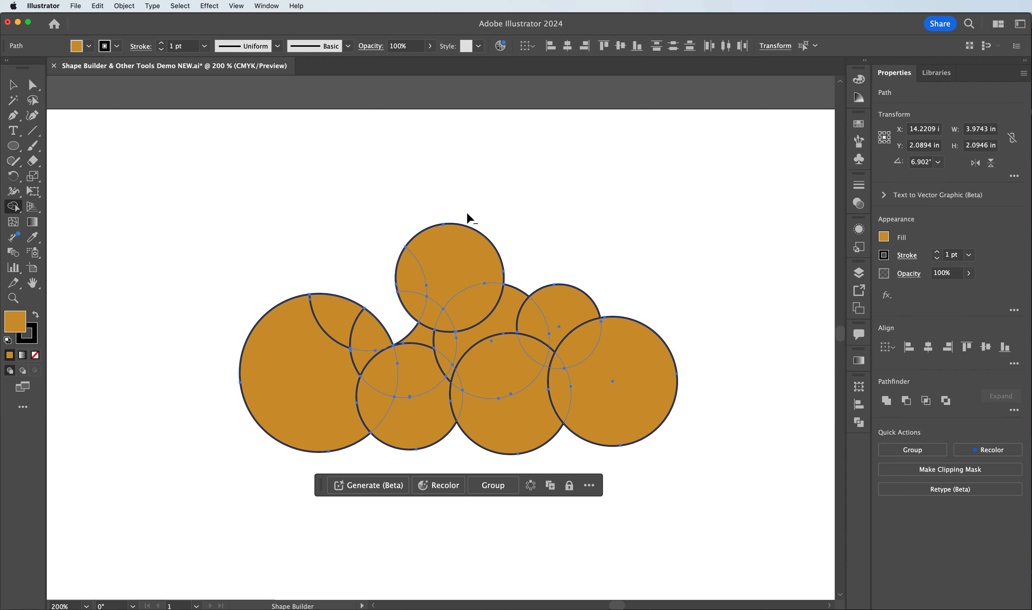
pyautogui.keyDown('alt'); pyautogui.click(469, 247); pyautogui.keyUp('alt')
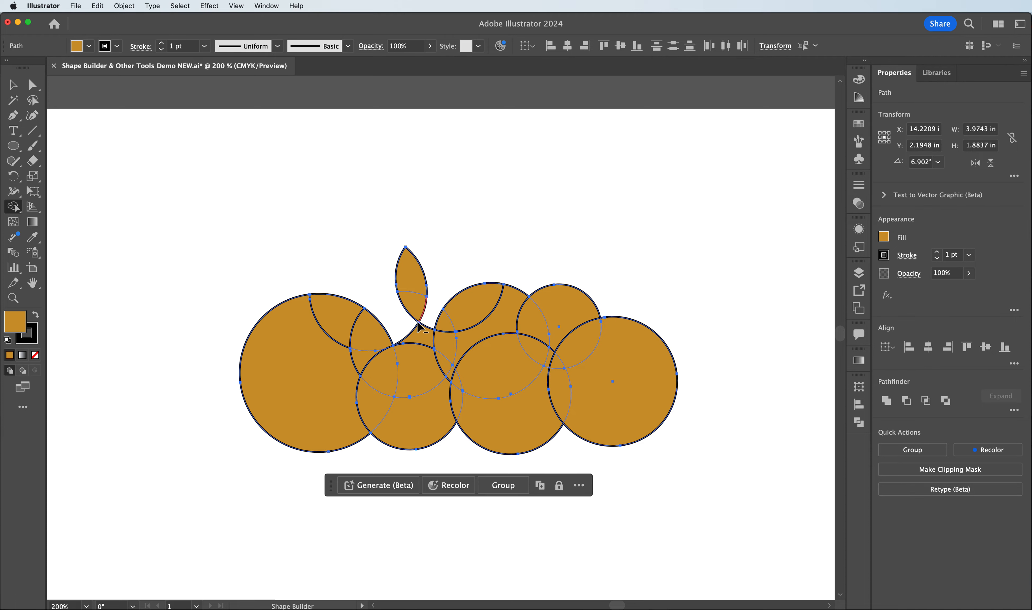
pyautogui.keyDown('alt'); pyautogui.click(421, 355); pyautogui.keyUp('alt')
pyautogui.keyDown('alt'); pyautogui.click(367, 360); pyautogui.keyUp('alt')
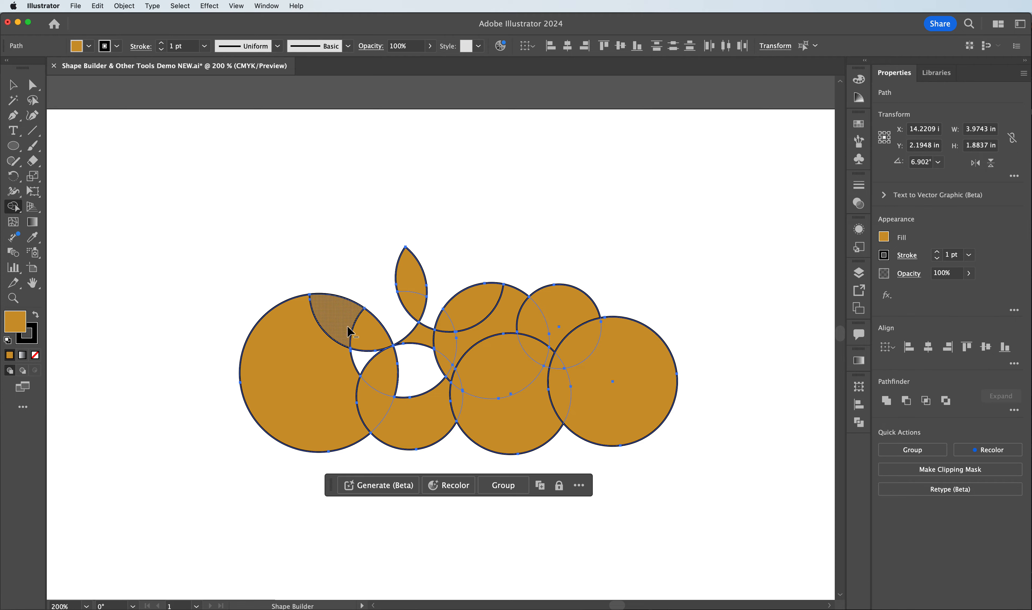
pyautogui.keyDown('alt'); pyautogui.click(351, 330); pyautogui.keyUp('alt')
pyautogui.keyDown('alt'); pyautogui.click(447, 401); pyautogui.keyUp('alt')
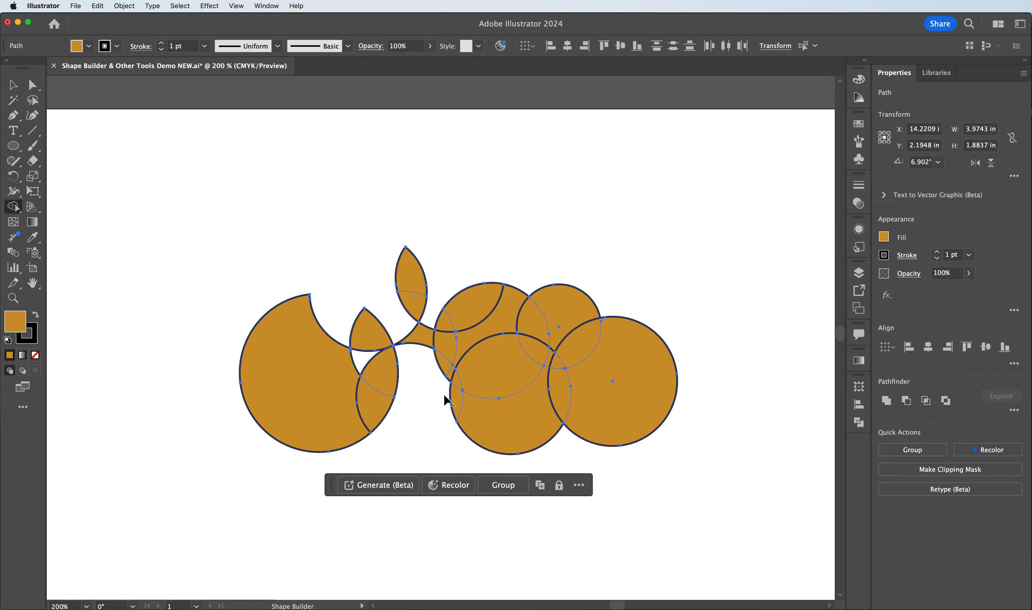
pyautogui.keyDown('alt'); pyautogui.click(500, 327); pyautogui.keyUp('alt')
pyautogui.keyDown('alt'); pyautogui.click(486, 363); pyautogui.keyUp('alt')
pyautogui.keyDown('alt'); pyautogui.click(510, 430); pyautogui.keyUp('alt')
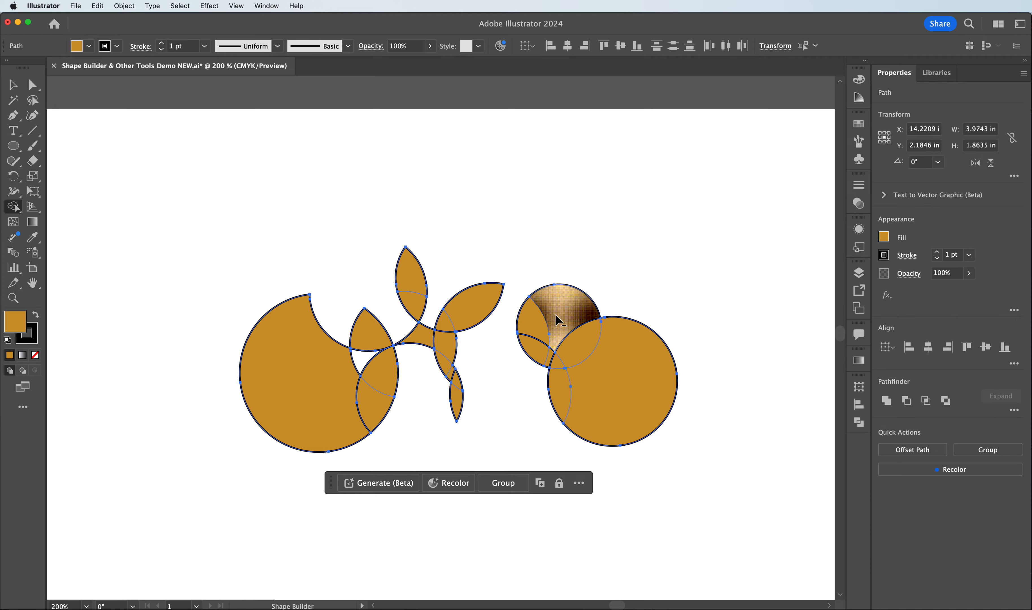
pyautogui.keyDown('alt'); pyautogui.click(555, 319); pyautogui.keyUp('alt')
pyautogui.keyDown('alt'); pyautogui.click(581, 380); pyautogui.keyUp('alt')
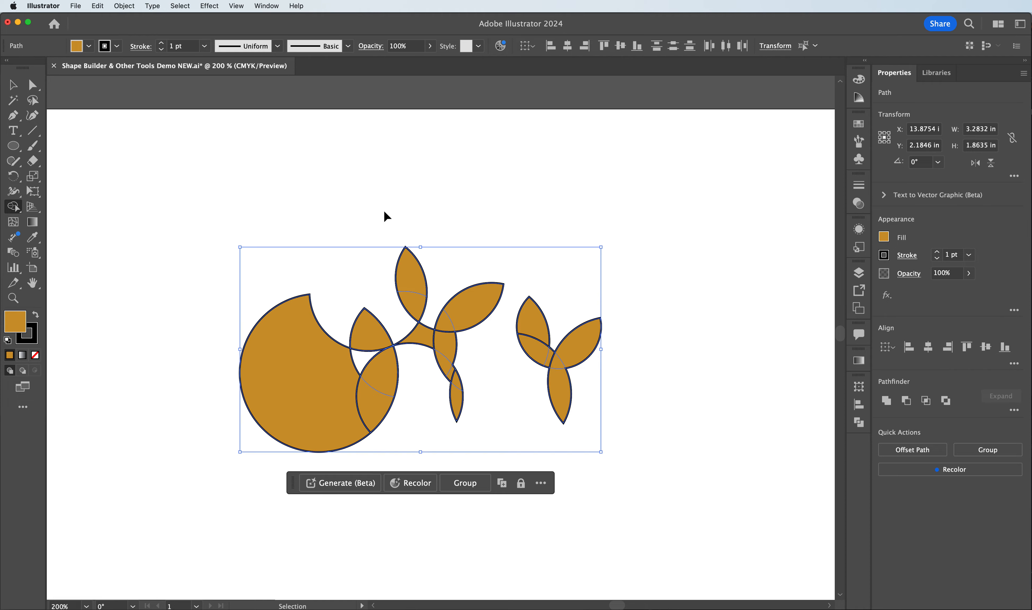
# Undo all the Shape Builder erasures to restore the full set of overlapping circles
pyautogui.press('super+z')
pyautogui.press('super+z')
pyautogui.press('super+z')
pyautogui.press('super+z')
pyautogui.press('super+z')
pyautogui.press('super+z')
pyautogui.press('super+z')
pyautogui.press('super+z')
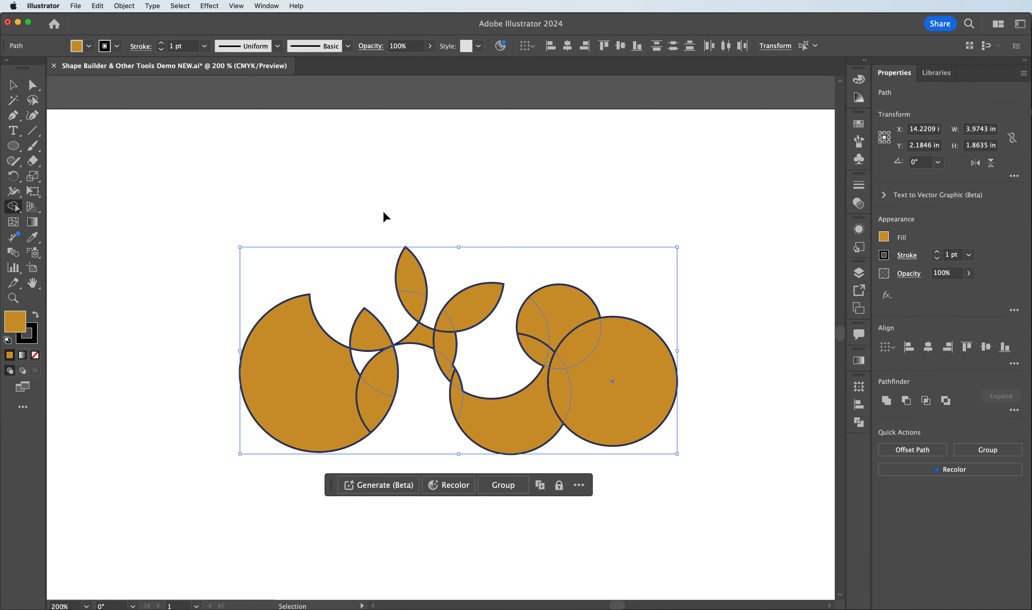
pyautogui.press('super+z')
pyautogui.press('super+z')
pyautogui.press('super+z')
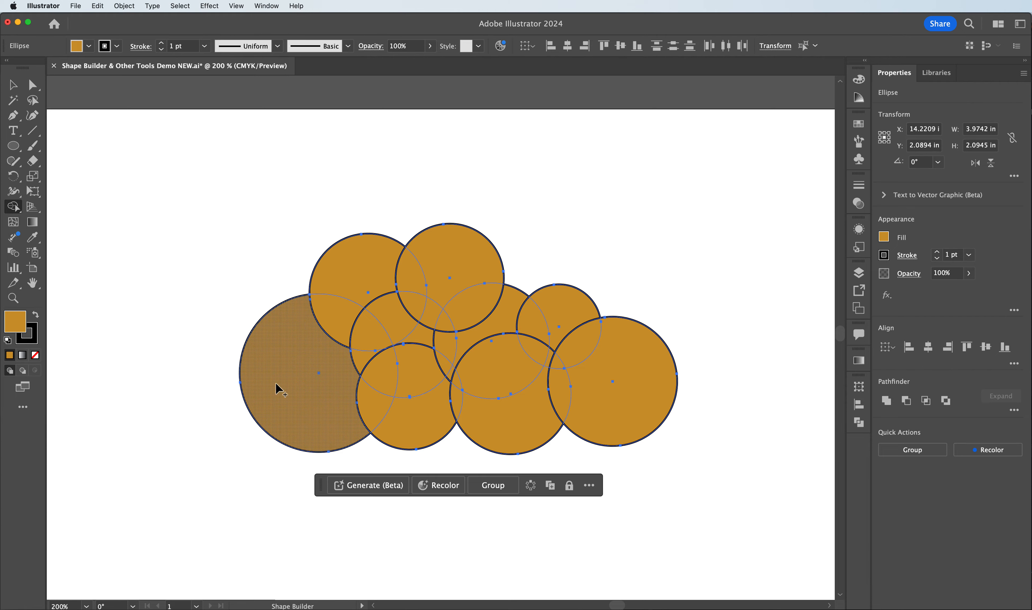
# Merge all circles except the two at the far right with Shape Builder, and move the combined cloud up and left
pyautogui.moveTo(292, 383)
pyautogui.mouseDown()
pyautogui.moveTo(348, 298)
pyautogui.moveTo(404, 265)
pyautogui.moveTo(456, 260)
pyautogui.moveTo(360, 350)
pyautogui.moveTo(364, 380)
pyautogui.moveTo(439, 311)
pyautogui.moveTo(467, 303)
pyautogui.moveTo(469, 319)
pyautogui.moveTo(433, 342)
pyautogui.moveTo(450, 368)
pyautogui.moveTo(414, 424)
pyautogui.moveTo(455, 425)
pyautogui.moveTo(459, 405)
pyautogui.moveTo(476, 402)
pyautogui.moveTo(472, 376)
pyautogui.moveTo(452, 381)
pyautogui.moveTo(489, 317)
pyautogui.mouseUp()
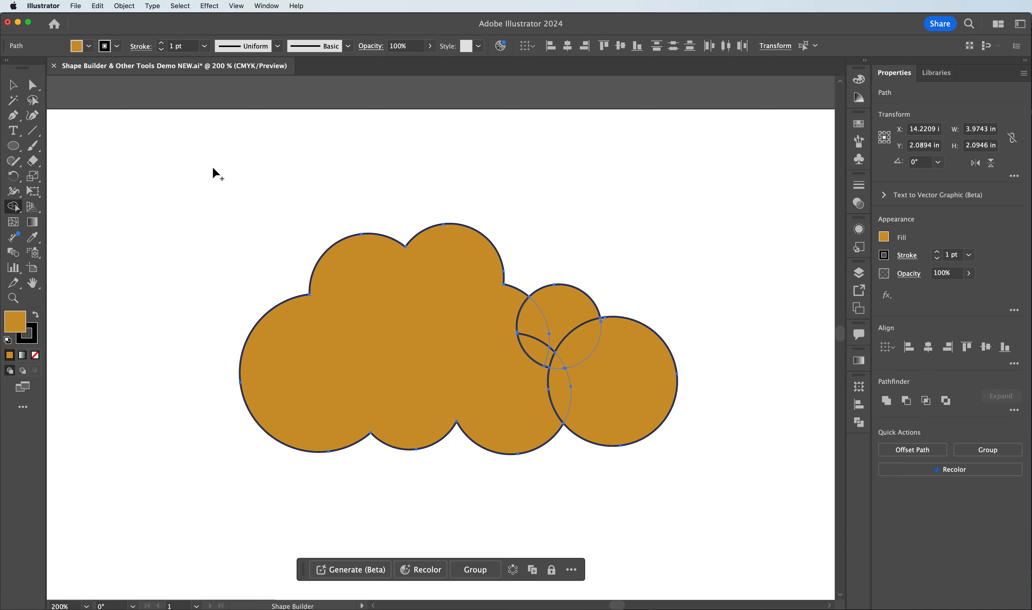
pyautogui.click(13, 85)
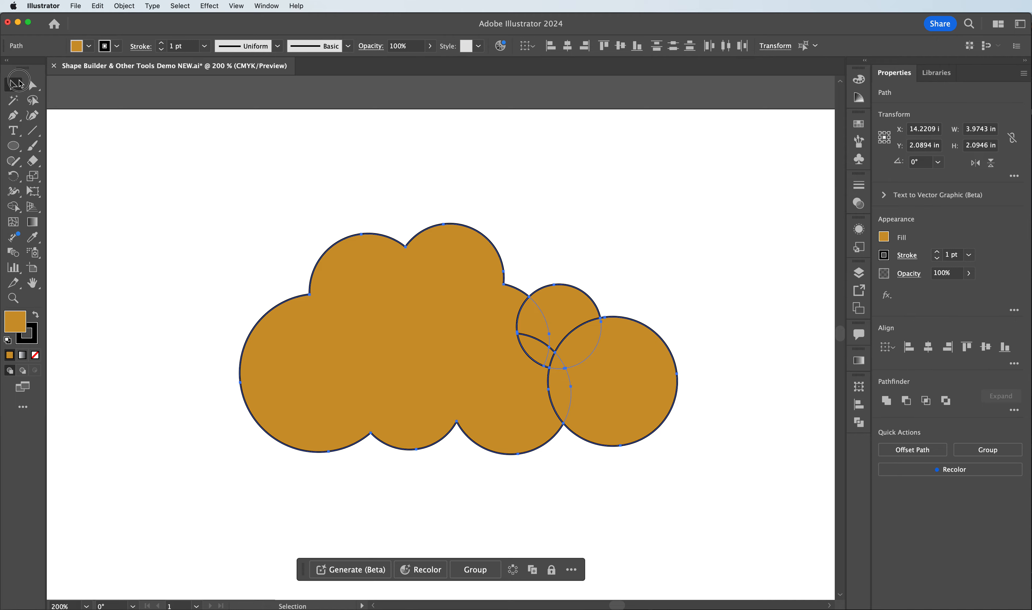
pyautogui.click(337, 195)
pyautogui.click(441, 346)
pyautogui.moveTo(441, 346); pyautogui.dragTo(385, 335)
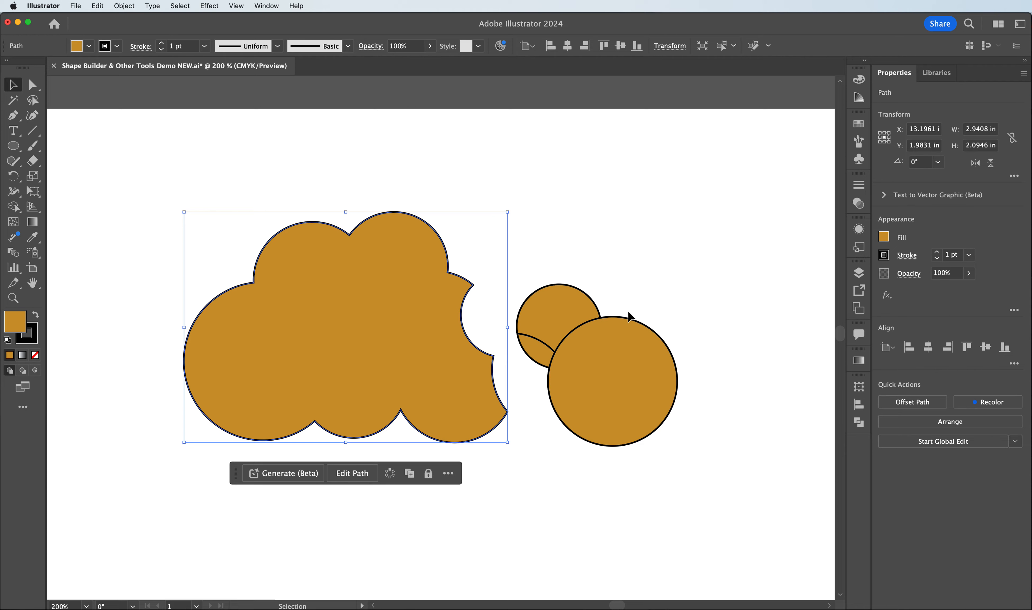
# Undo the cloud's move and the Shape Builder merge, leaving nothing selected
pyautogui.press('a')
pyautogui.press('super+z')
pyautogui.press('super+z')
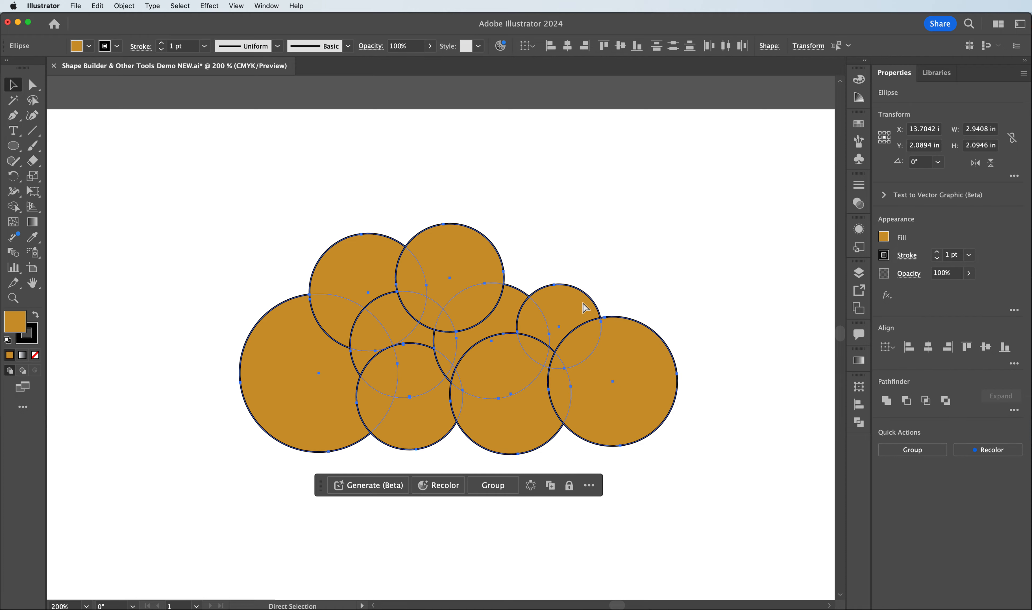
pyautogui.press('v')
pyautogui.click(508, 178)
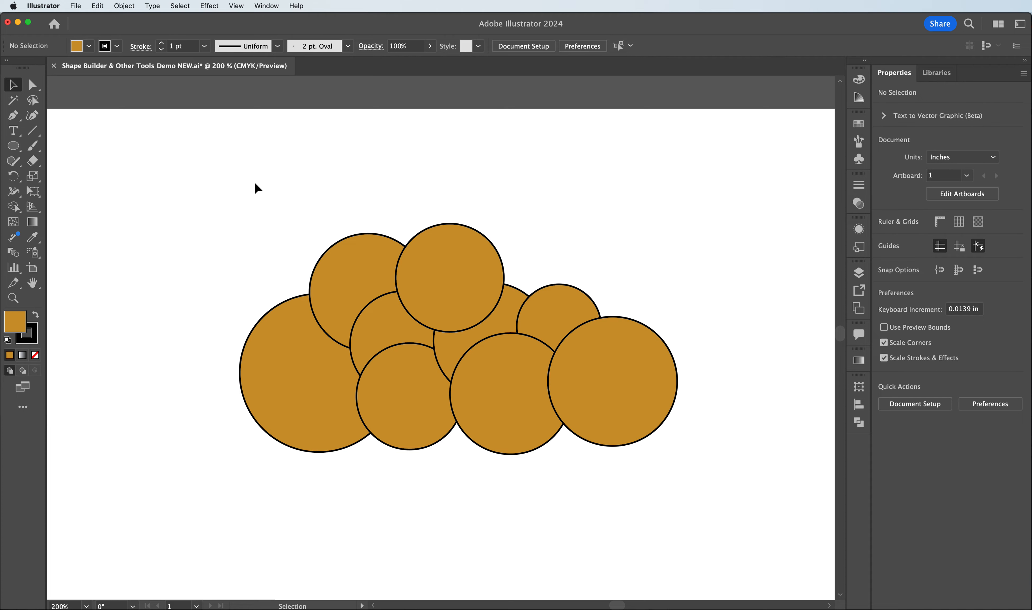
# Select all the circles and merge them with one winding freehand Shape Builder stroke across the cluster
pyautogui.moveTo(233, 193); pyautogui.dragTo(683, 448)
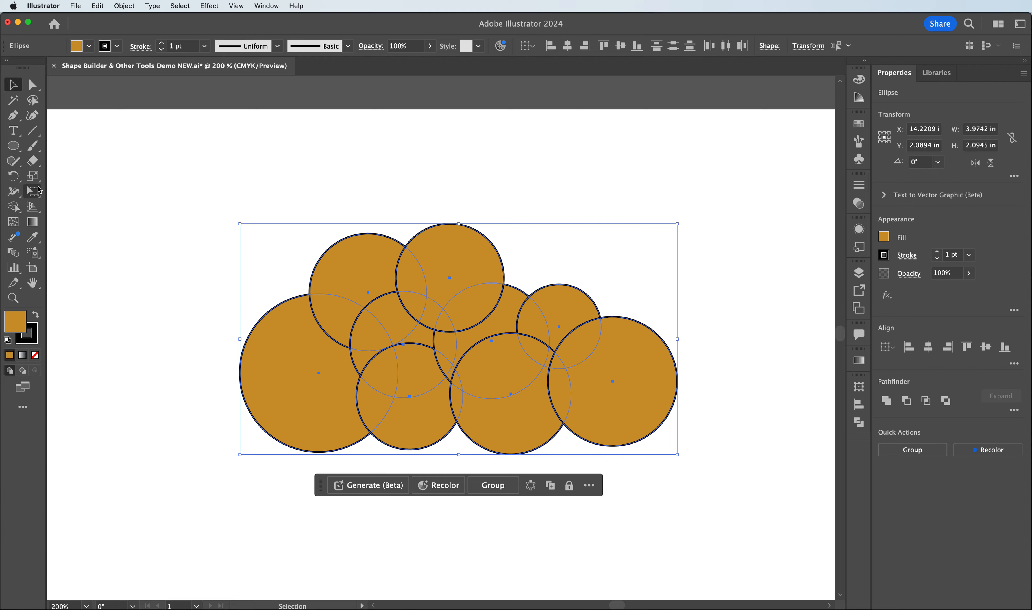
pyautogui.click(13, 206)
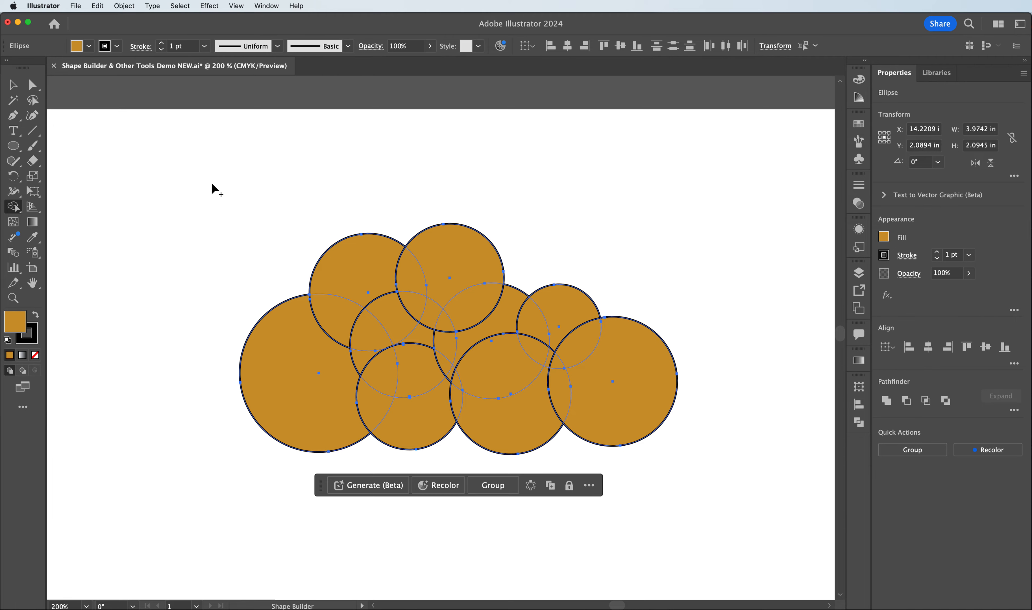
pyautogui.moveTo(346, 413)
pyautogui.mouseDown()
pyautogui.moveTo(351, 291)
pyautogui.moveTo(447, 270)
pyautogui.moveTo(482, 293)
pyautogui.moveTo(500, 327)
pyautogui.moveTo(355, 324)
pyautogui.moveTo(364, 381)
pyautogui.moveTo(418, 305)
pyautogui.moveTo(440, 302)
pyautogui.moveTo(480, 415)
pyautogui.moveTo(432, 425)
pyautogui.moveTo(557, 377)
pyautogui.moveTo(542, 306)
pyautogui.mouseUp()
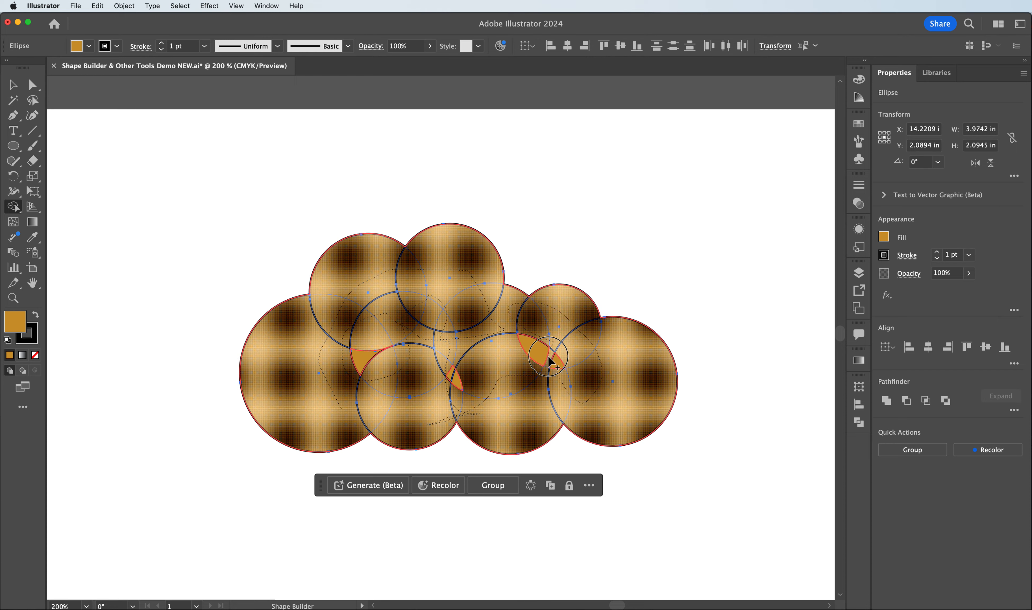
pyautogui.moveTo(548, 355); pyautogui.dragTo(549, 359)
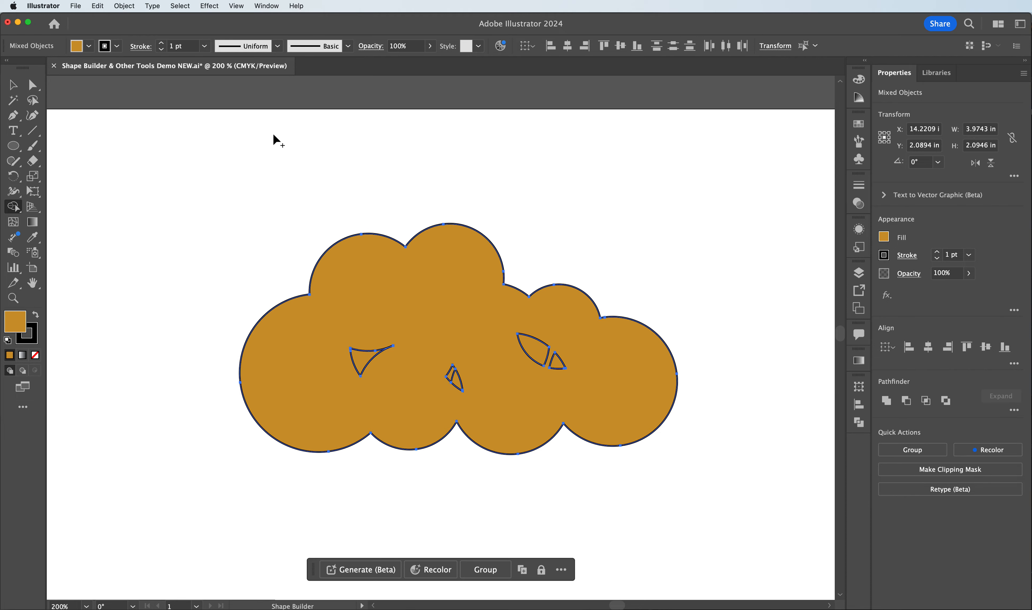
# Undo the freehand merge and unite every circle with a rectangular Shape Builder marquee around the cluster
pyautogui.press('super+z')
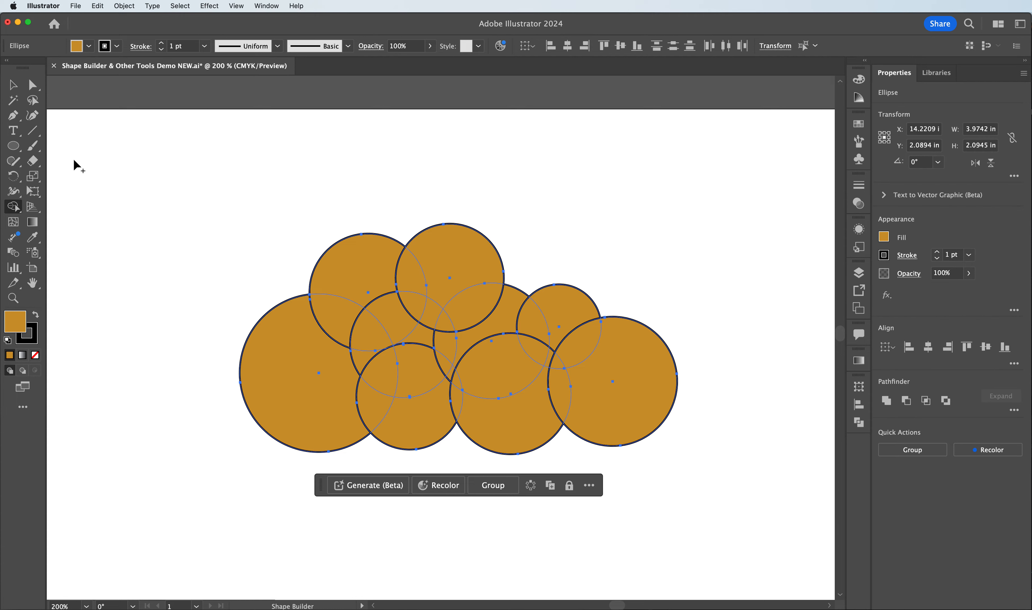
pyautogui.moveTo(181, 183); pyautogui.dragTo(717, 510)
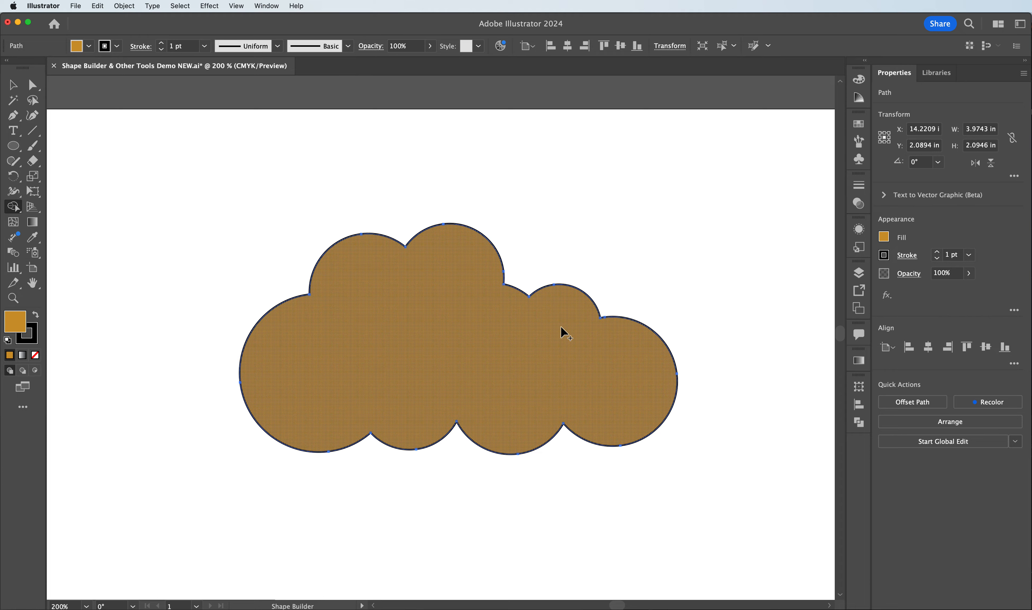
# Undo the marquee merge and erase every circle with a rectangular Shape Builder marquee in subtract mode
pyautogui.press('super+z')
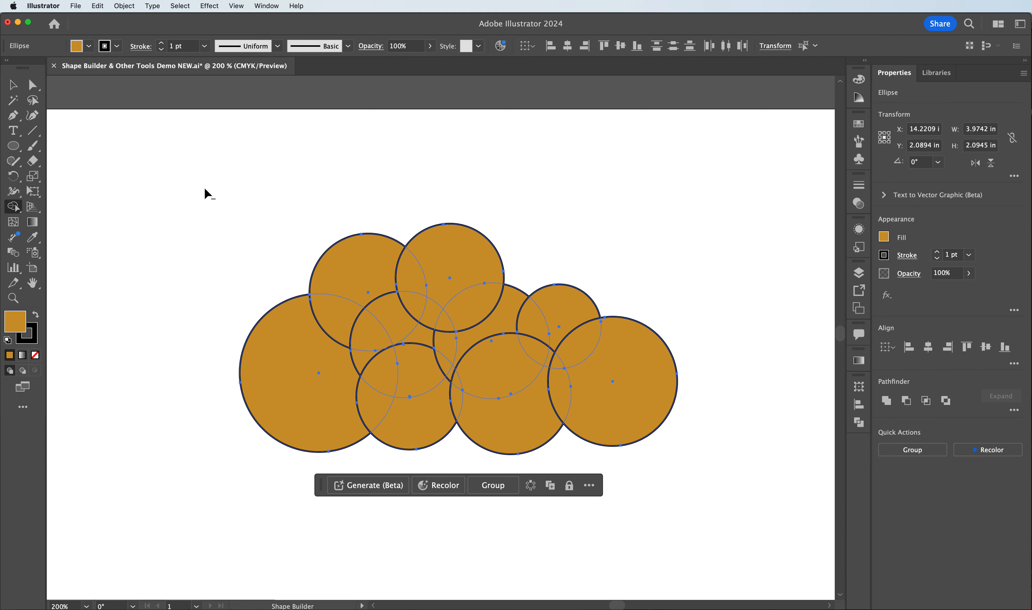
pyautogui.moveTo(188, 183); pyautogui.dragTo(701, 502)
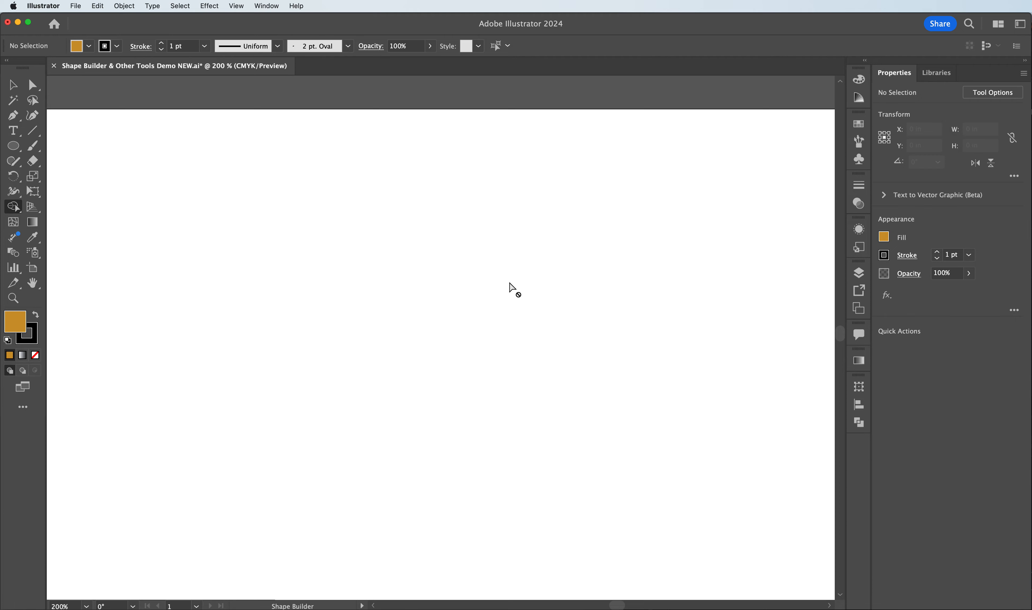
# Undo the marquee erase and unite all the circles into one cloud with a rectangular Shape Builder marquee
pyautogui.press('super+z')
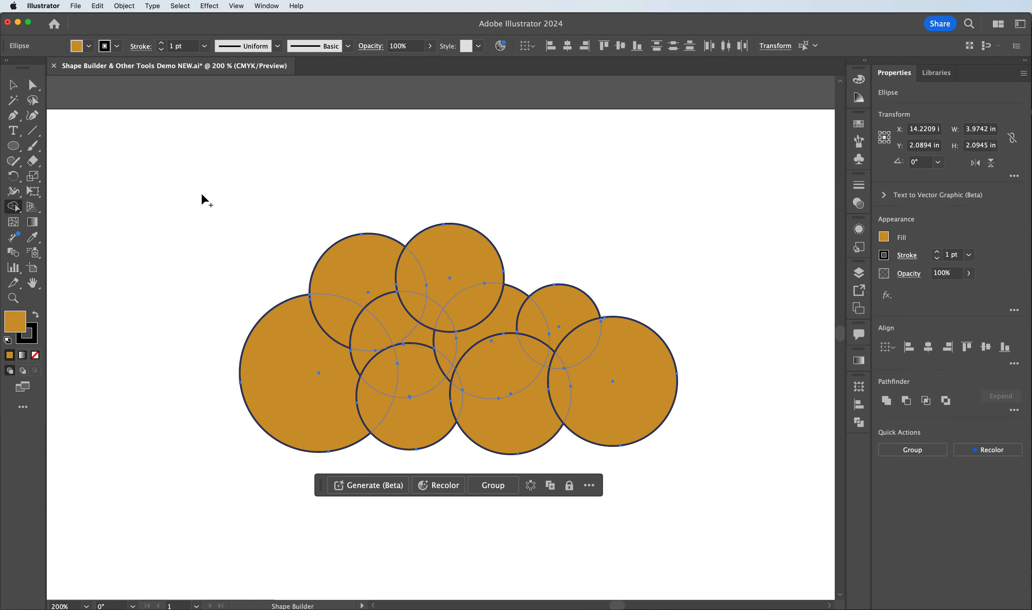
pyautogui.moveTo(201, 195); pyautogui.dragTo(720, 486)
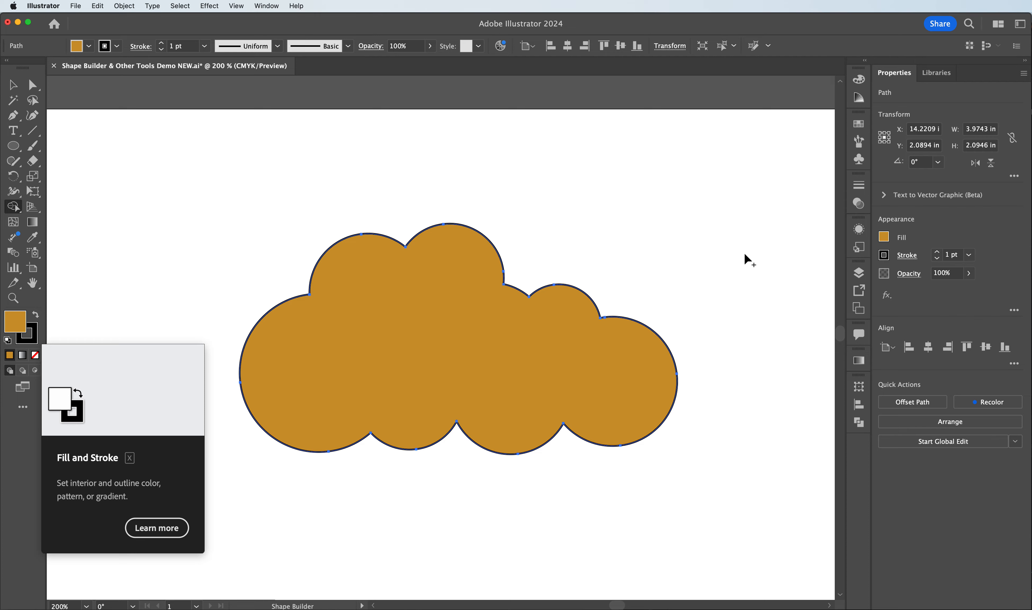
# Set the current fill to light cyan blue, A6F9FF, in the Color Picker
pyautogui.click(859, 125)
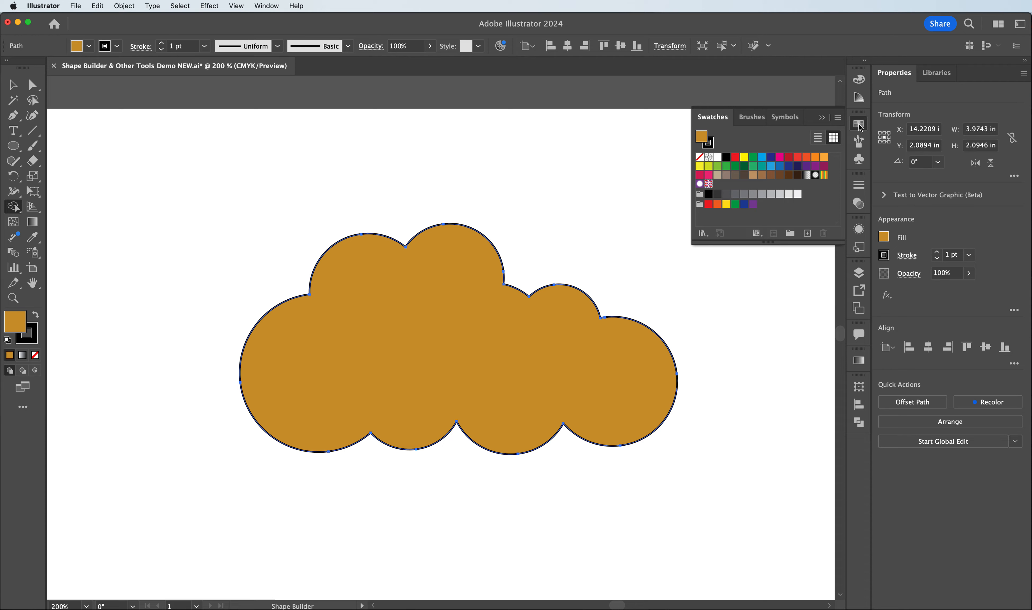
pyautogui.doubleClick(15, 324)
pyautogui.moveTo(636, 278); pyautogui.dragTo(601, 239)
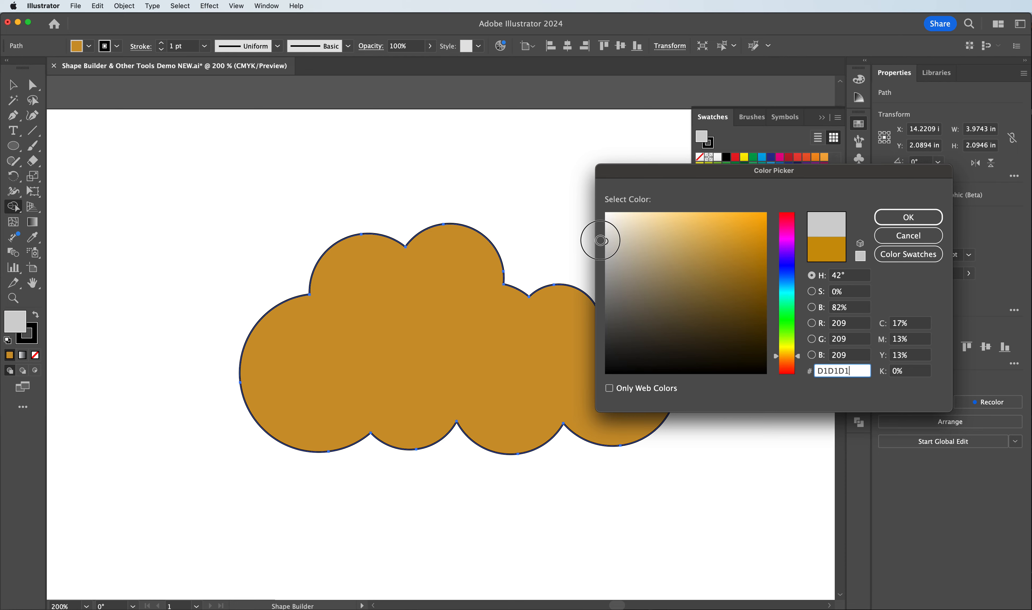
pyautogui.moveTo(792, 335); pyautogui.dragTo(786, 292)
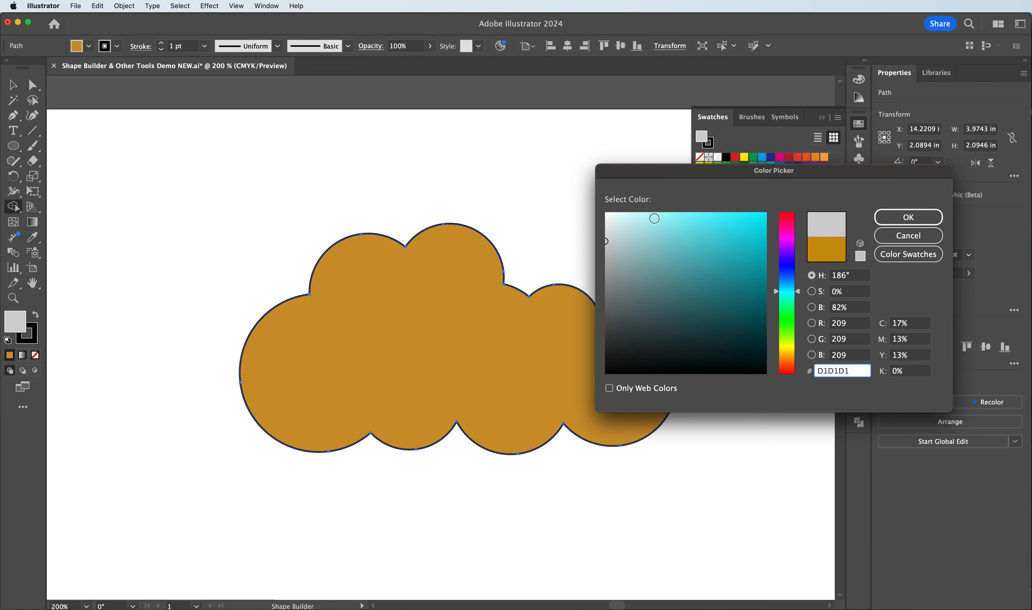
pyautogui.moveTo(653, 218); pyautogui.dragTo(660, 208)
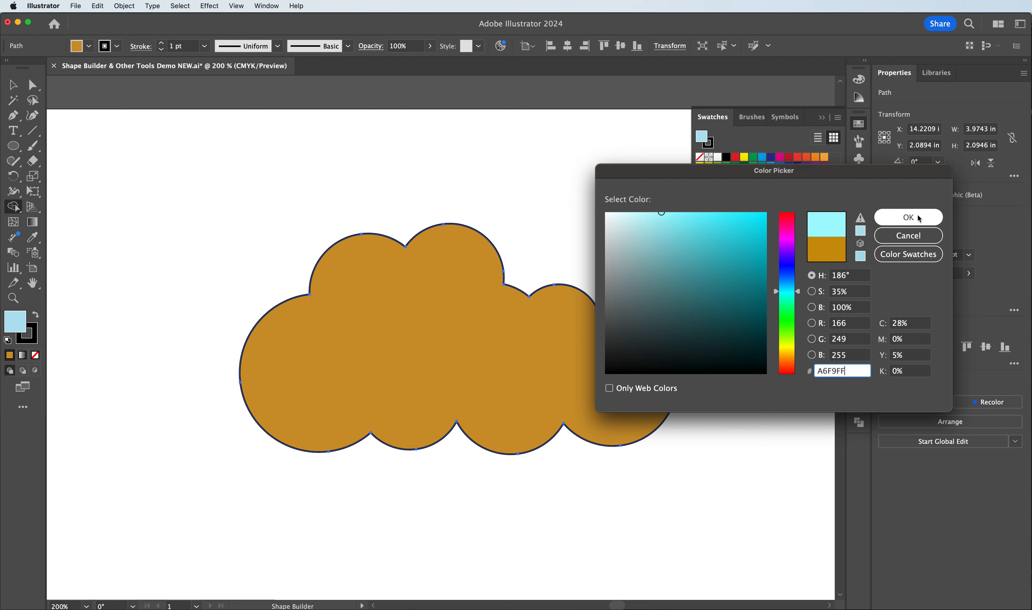
pyautogui.click(897, 218)
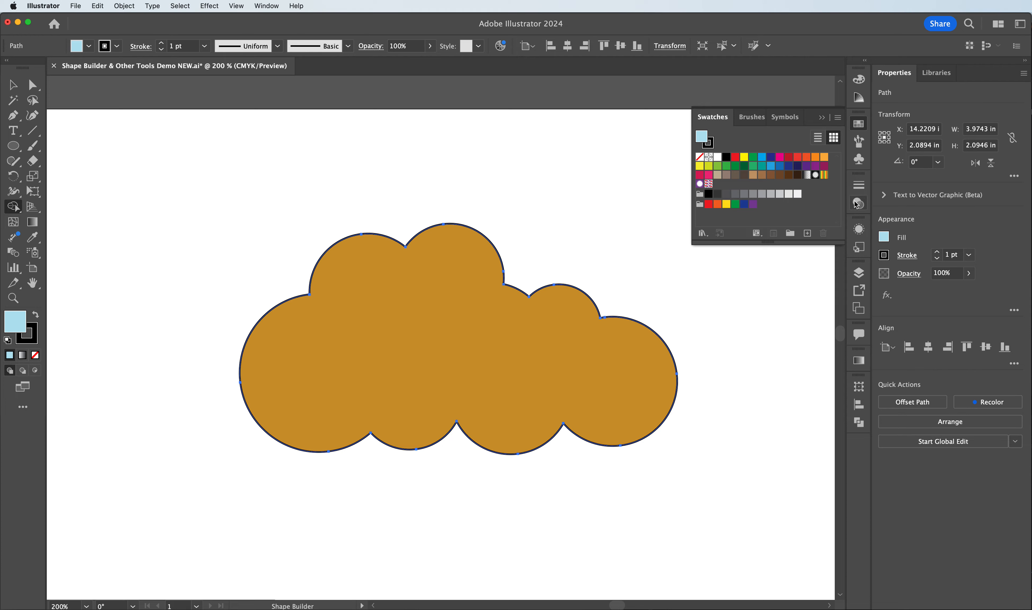
# Give the cloud a linear gradient with the light blue added as a middle stop, and delete the black end stop
pyautogui.click(857, 363)
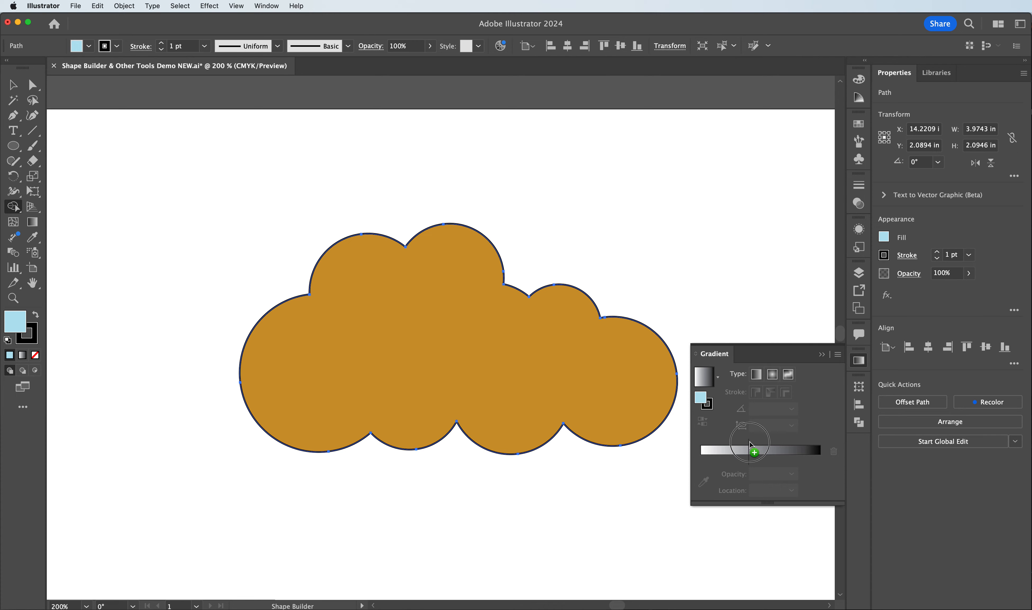
pyautogui.click(762, 459)
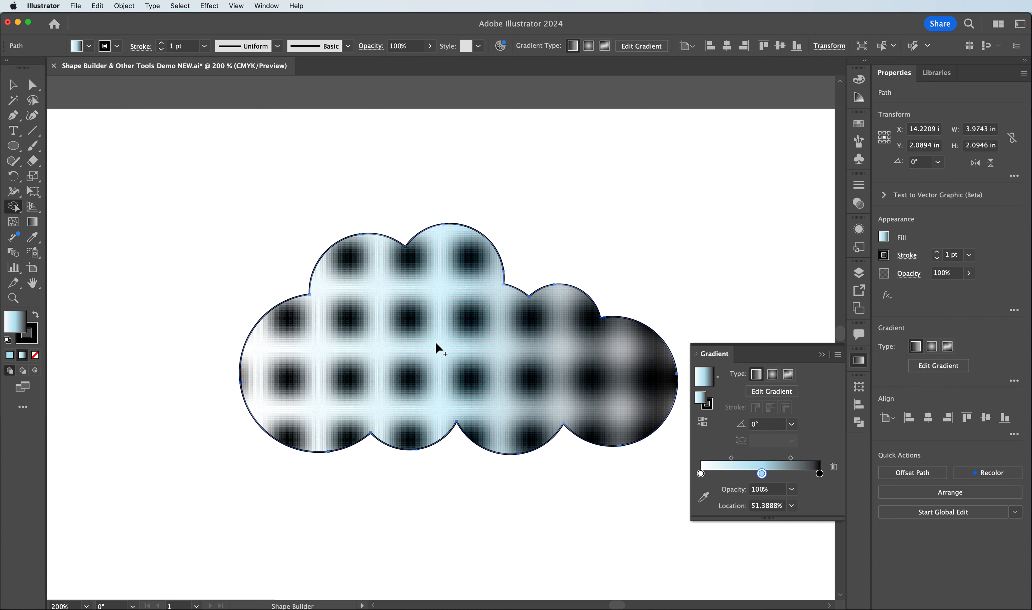
pyautogui.click(820, 475)
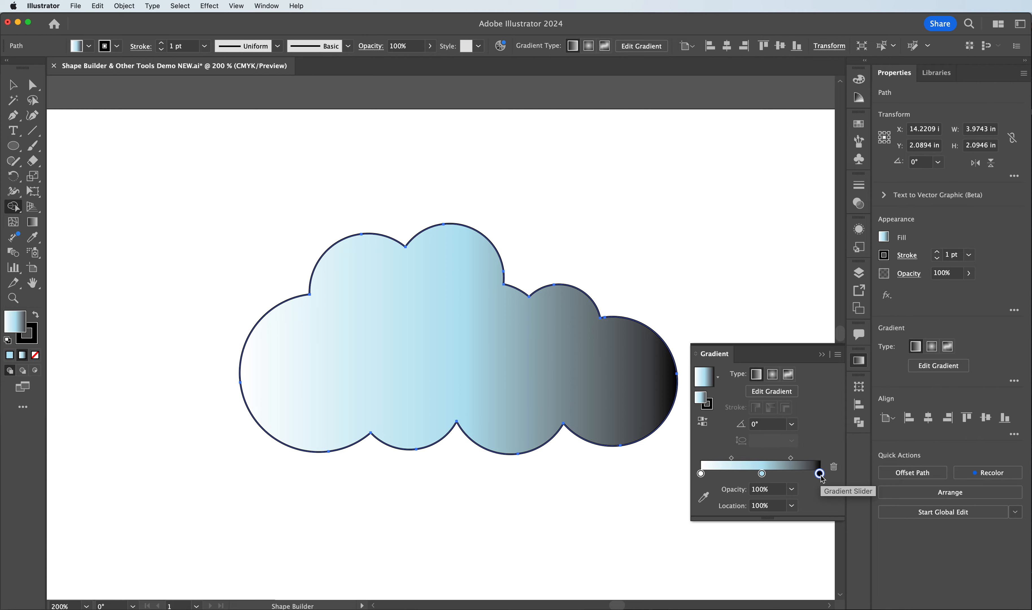
pyautogui.moveTo(821, 475); pyautogui.dragTo(823, 506)
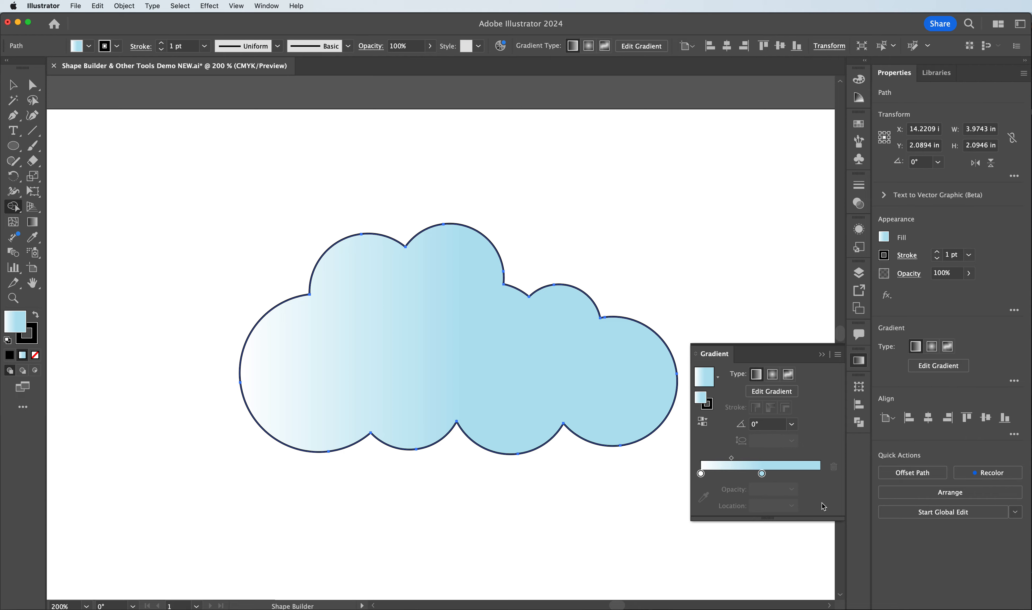
pyautogui.press('cmd+z')
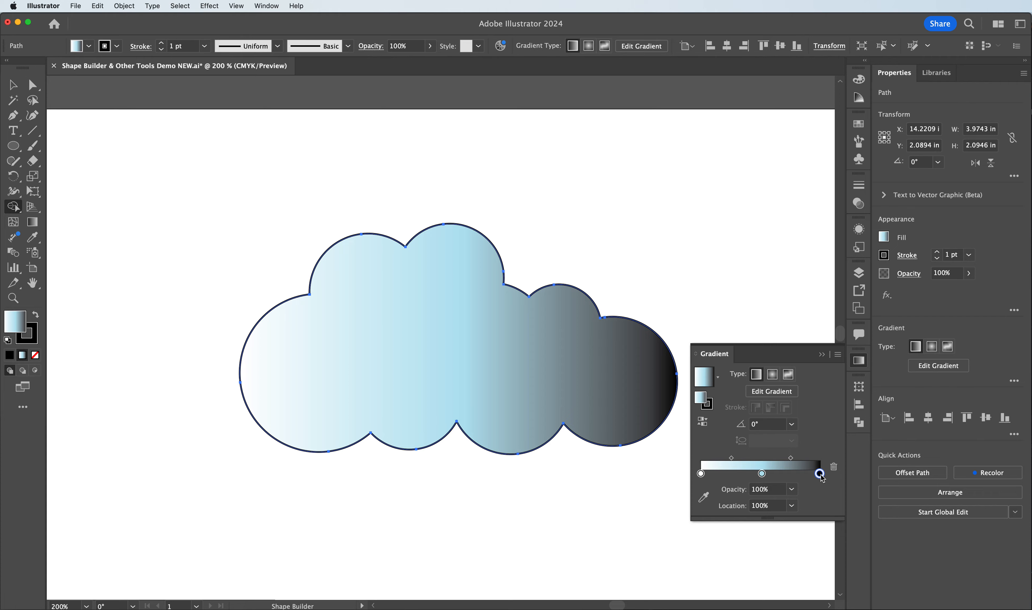
pyautogui.click(834, 468)
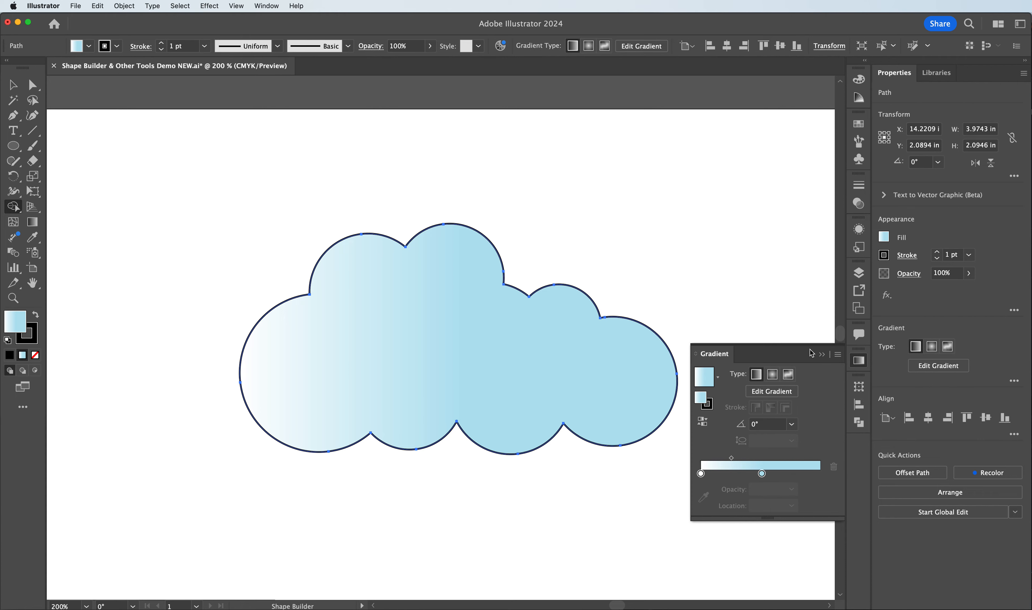
# Move the light blue stop to about 88% and redraw the gradient almost vertically from above the cloud to below it, then deselect
pyautogui.moveTo(762, 476); pyautogui.dragTo(805, 476)
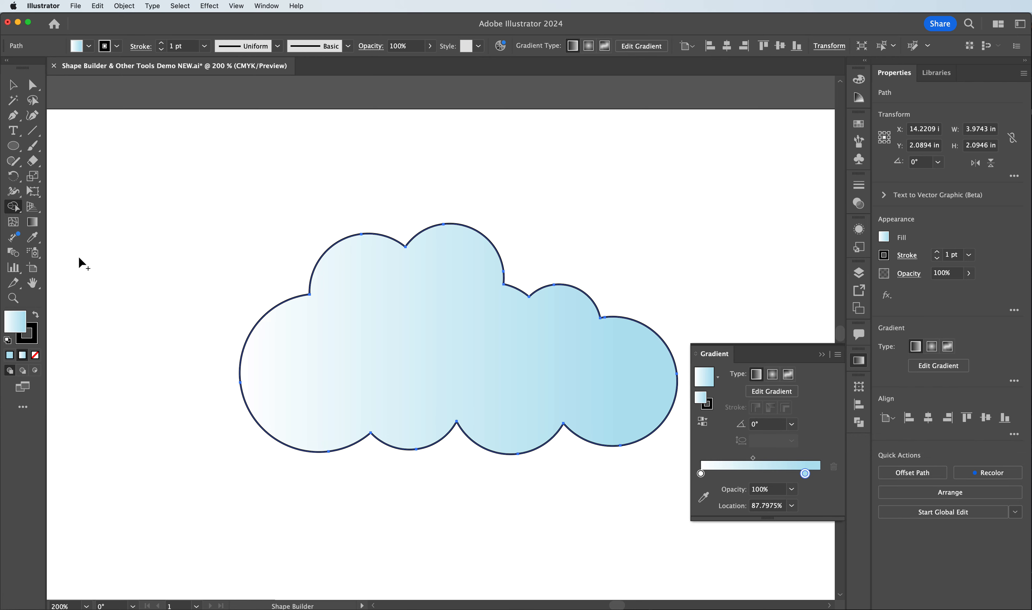
pyautogui.click(33, 224)
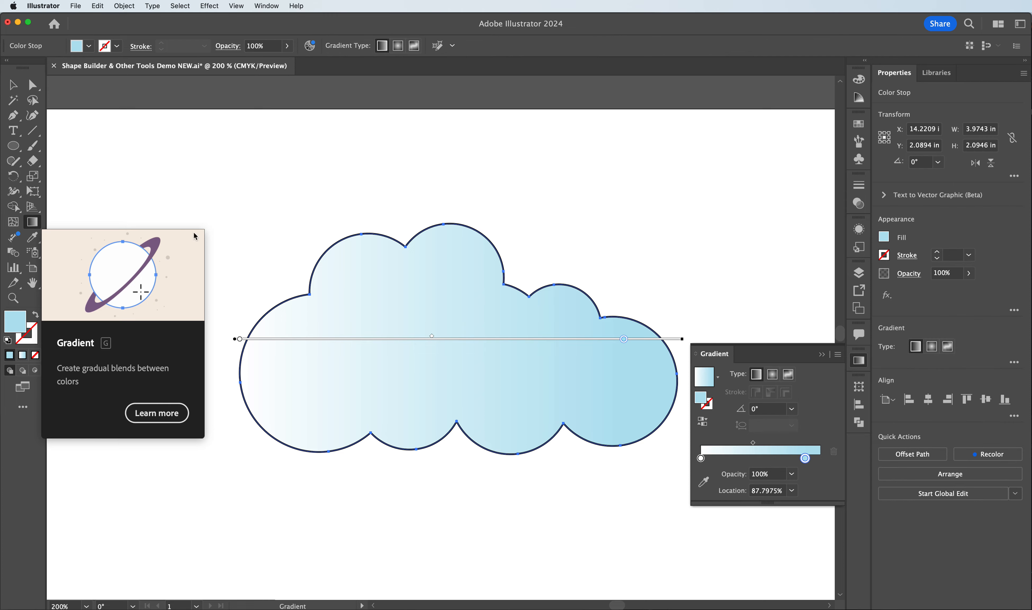
pyautogui.moveTo(455, 209); pyautogui.dragTo(451, 474)
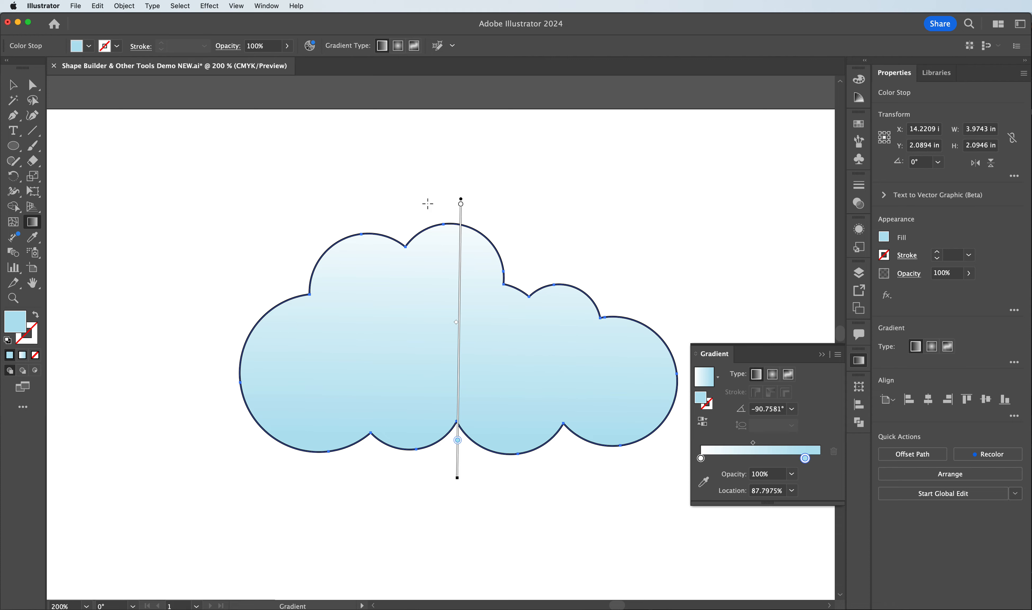
pyautogui.press('v')
pyautogui.click(430, 192)
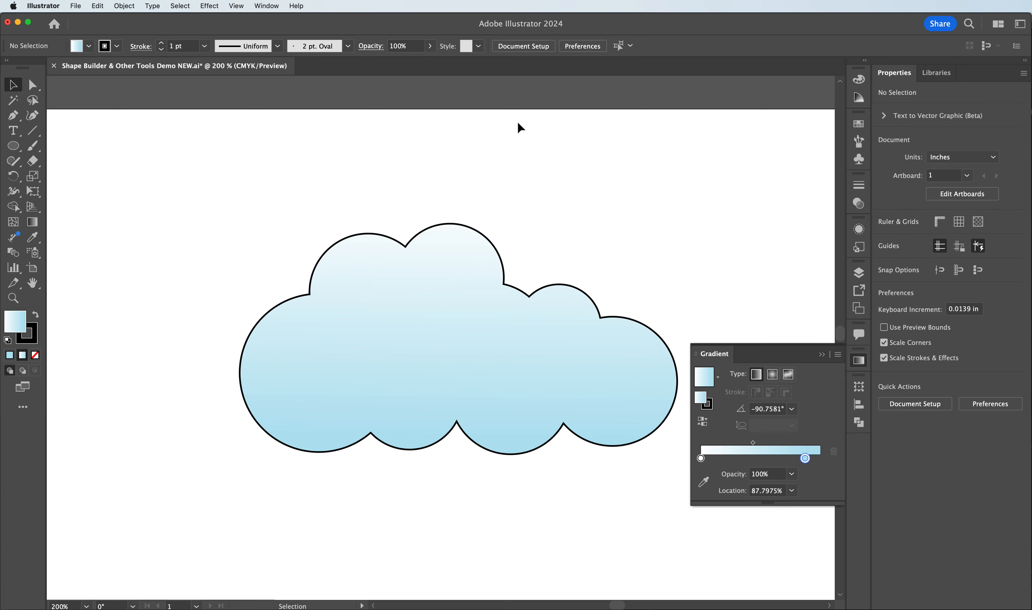
# Select all the overlapping unfilled ellipses of the line drawing in the artboard's lower left area
pyautogui.press('super+minus')
pyautogui.press('super+minus')
pyautogui.press('super+minus')
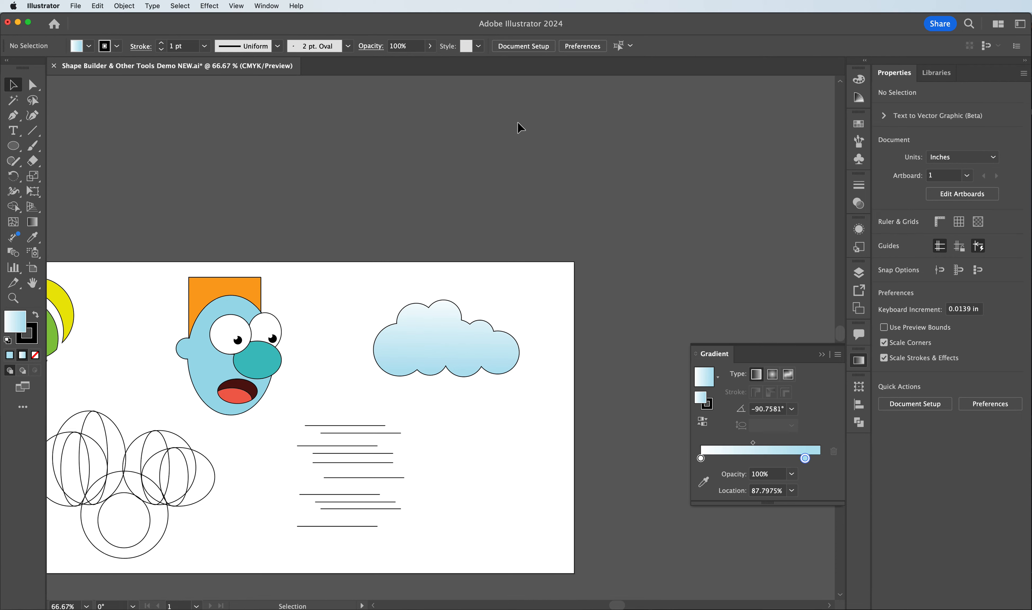
pyautogui.scroll(2, 358, 415)
pyautogui.scroll(-10, 359, 409)
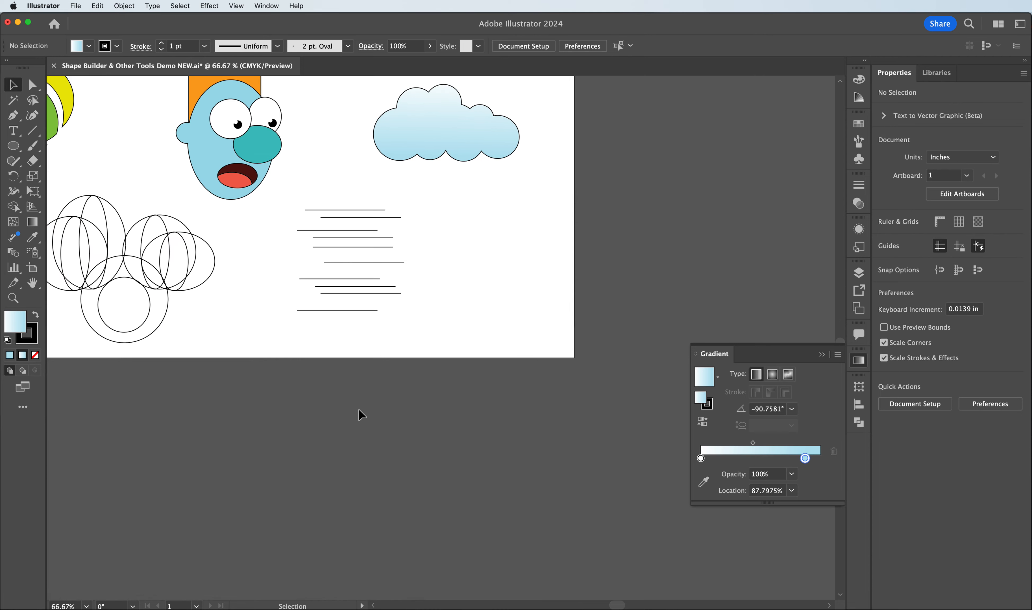
pyautogui.scroll(6, 358, 408)
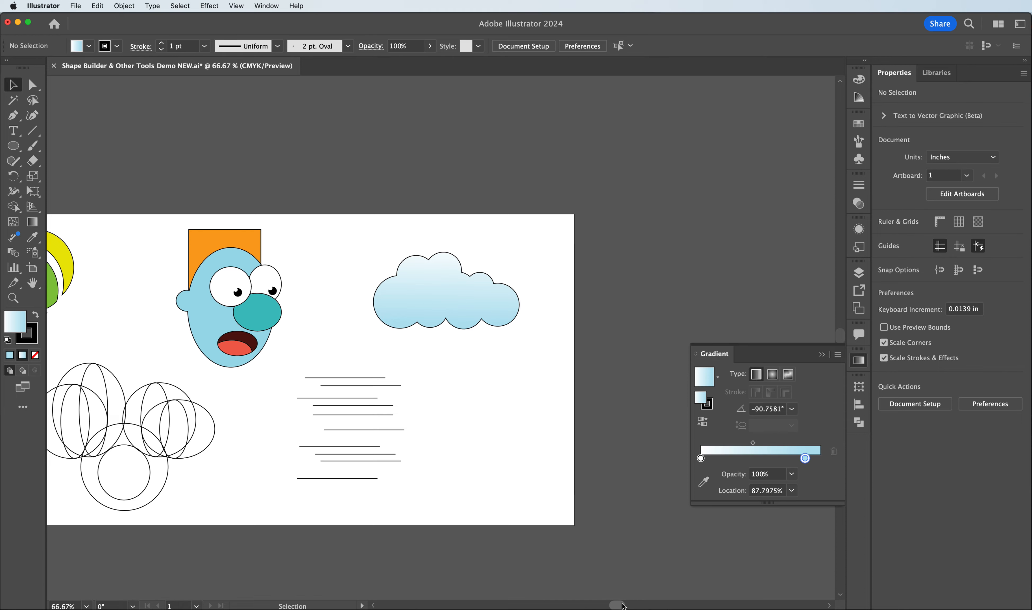
pyautogui.moveTo(624, 604); pyautogui.dragTo(613, 605)
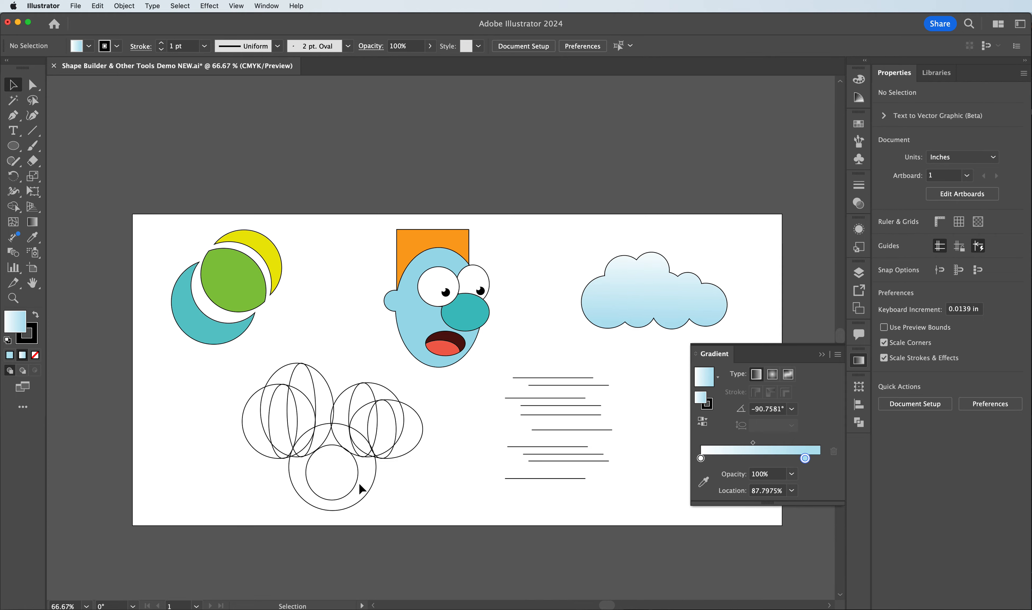
pyautogui.click(15, 297)
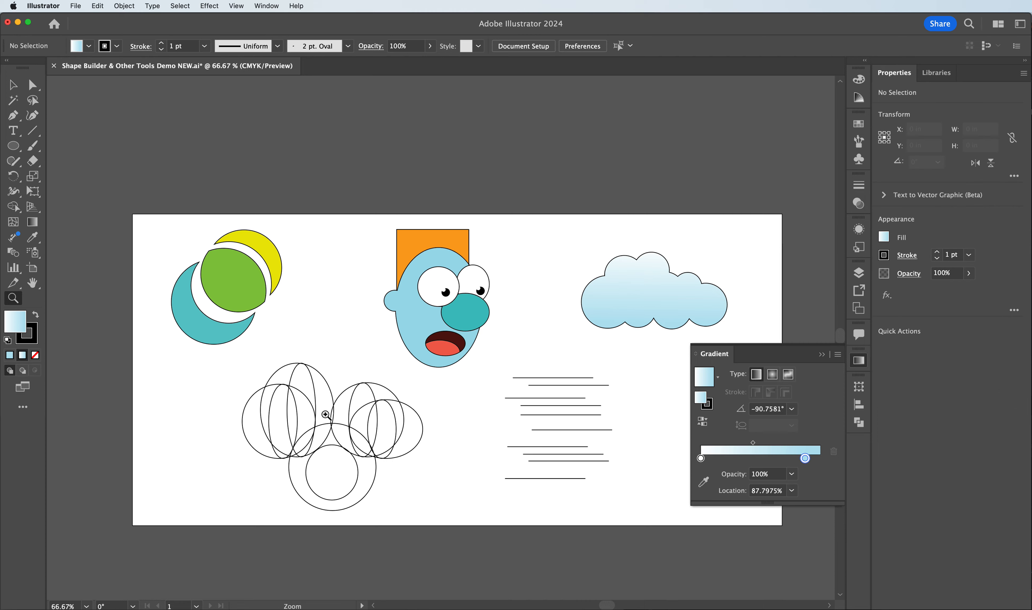
pyautogui.click(321, 447)
pyautogui.moveTo(450, 343); pyautogui.dragTo(453, 343)
pyautogui.click(515, 307)
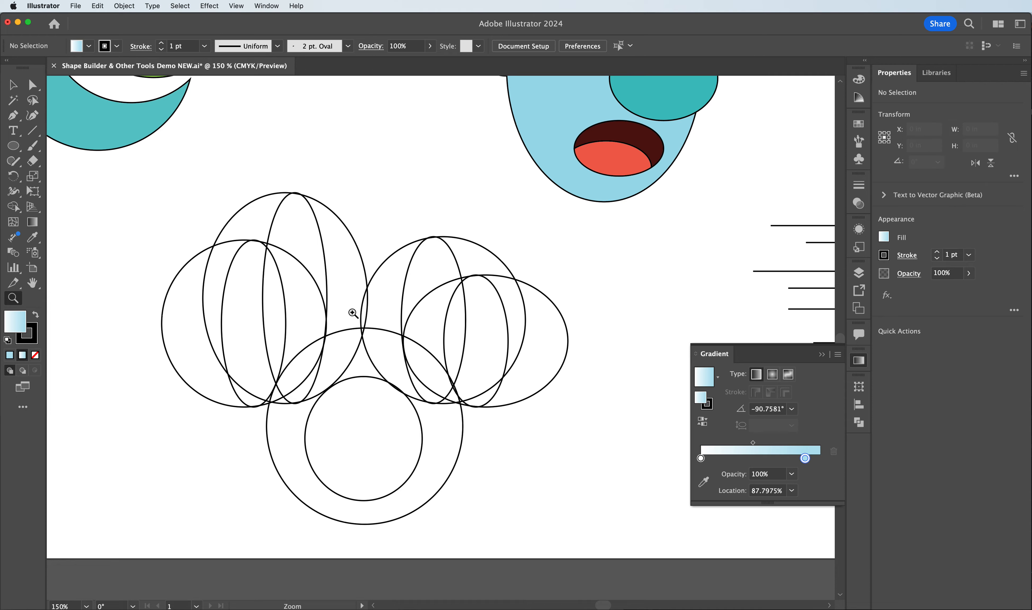
pyautogui.click(14, 85)
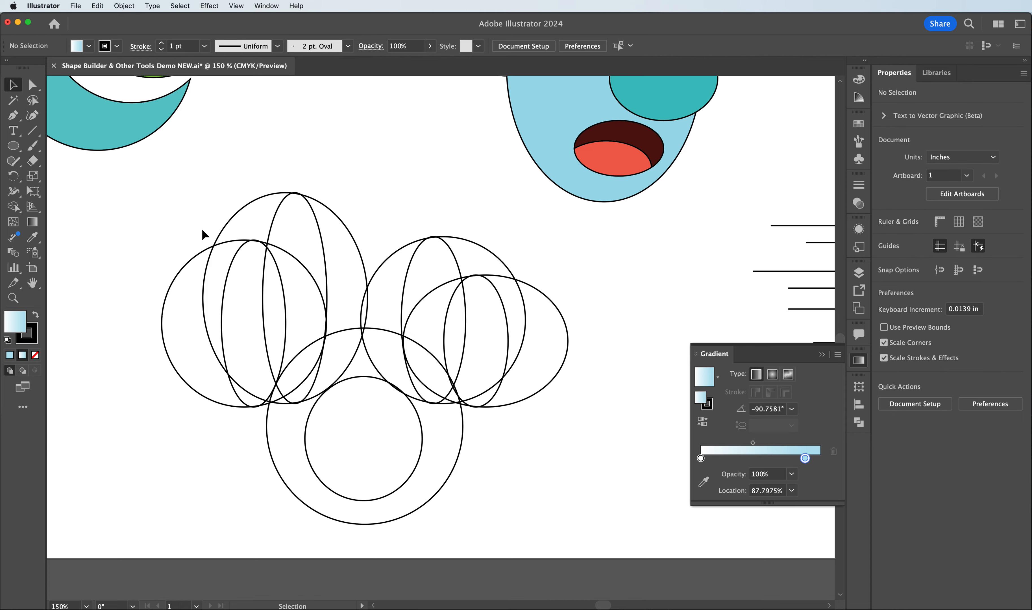
pyautogui.moveTo(191, 215); pyautogui.dragTo(519, 501)
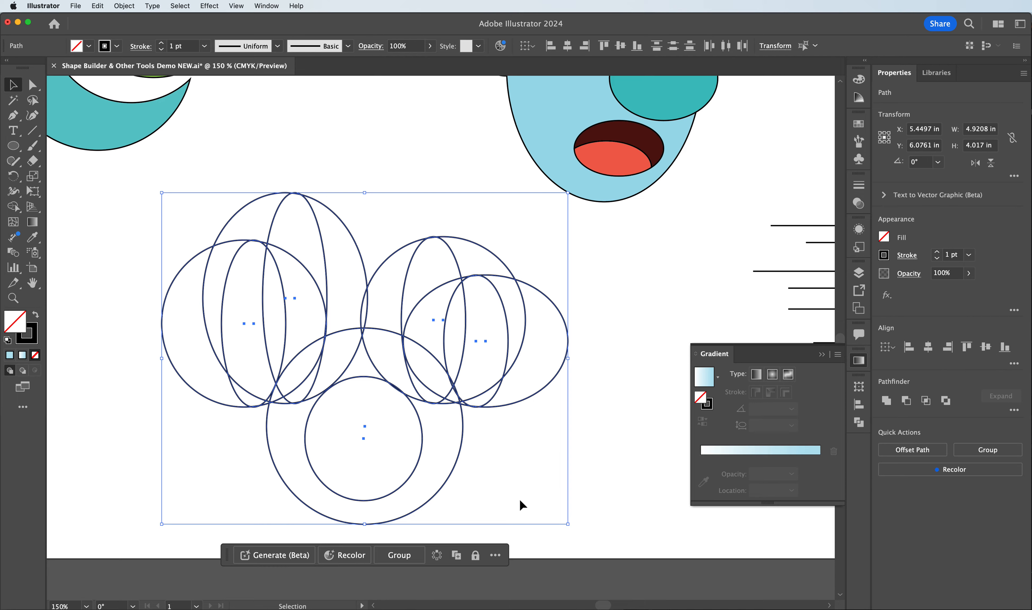
# Erase the outer regions of the two left ellipse groups with Shape Builder strokes in subtract mode, keeping their right-hand crescents
pyautogui.click(13, 207)
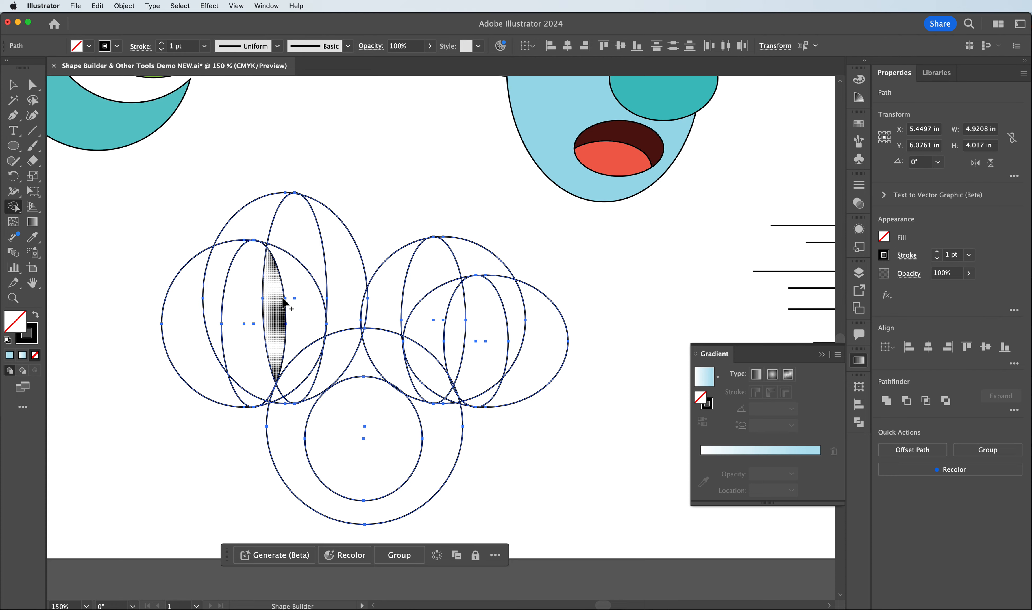
pyautogui.moveTo(182, 405)
pyautogui.mouseDown()
pyautogui.moveTo(224, 343)
pyautogui.moveTo(253, 321)
pyautogui.moveTo(265, 342)
pyautogui.mouseUp()
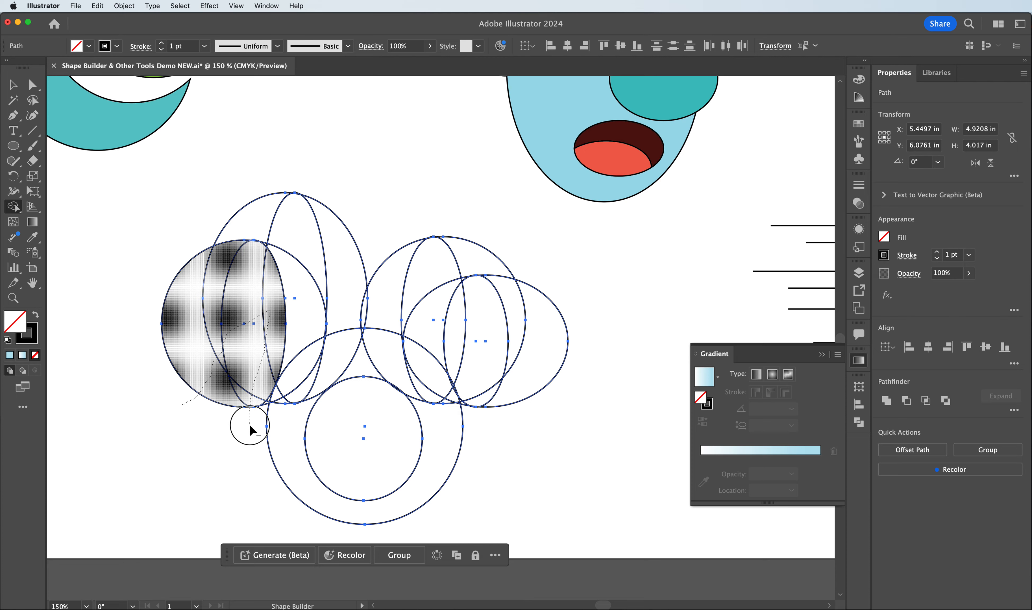
pyautogui.moveTo(266, 400)
pyautogui.mouseDown()
pyautogui.moveTo(253, 376)
pyautogui.moveTo(253, 425)
pyautogui.mouseUp()
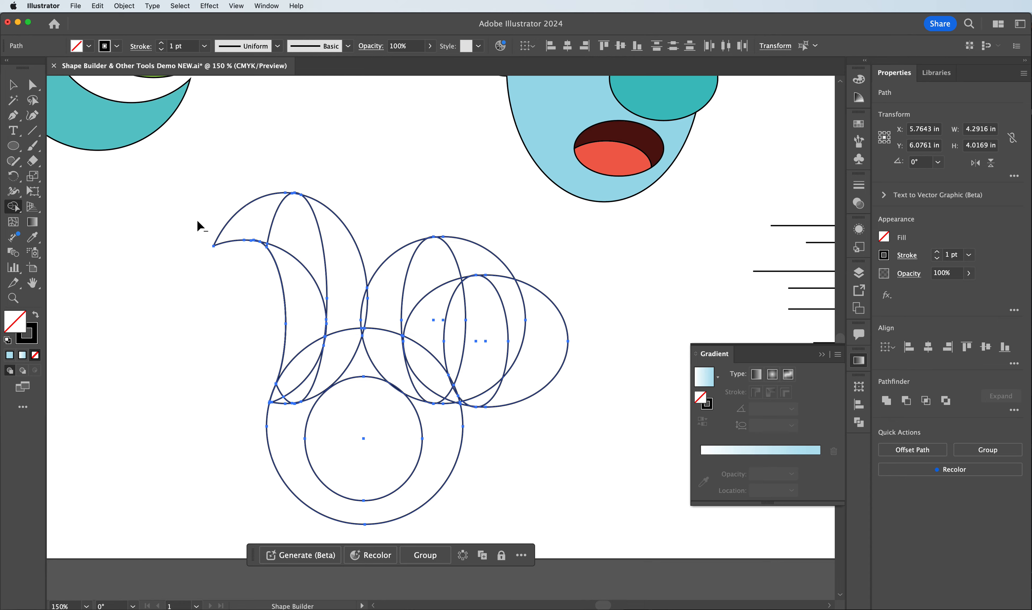
pyautogui.moveTo(198, 222)
pyautogui.mouseDown()
pyautogui.moveTo(238, 218)
pyautogui.moveTo(299, 239)
pyautogui.mouseUp()
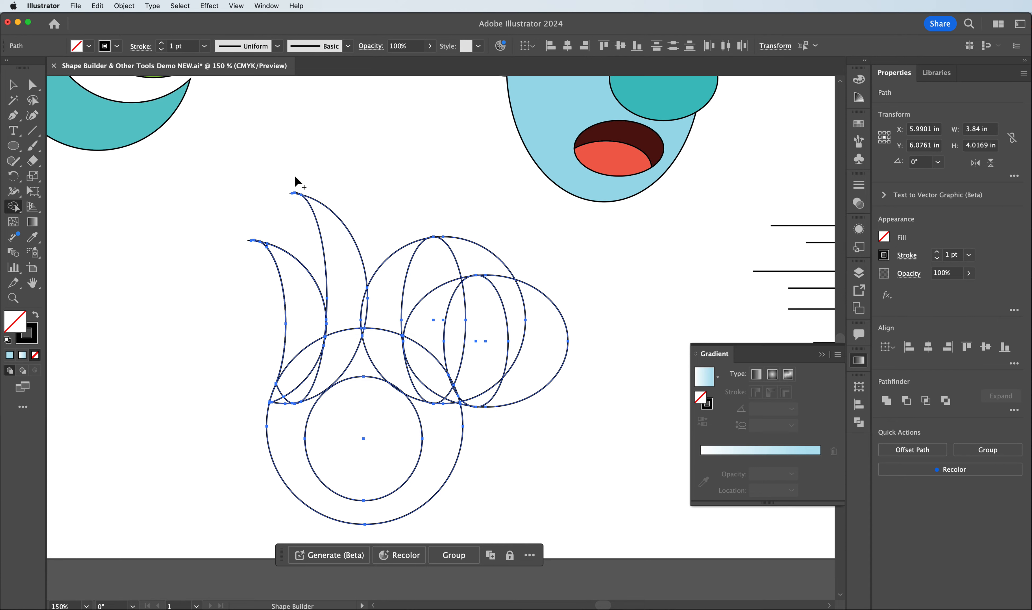
# Erase the leftover sliver at the tip of the lower left crescent with Shape Builder in subtract mode
pyautogui.press('+')
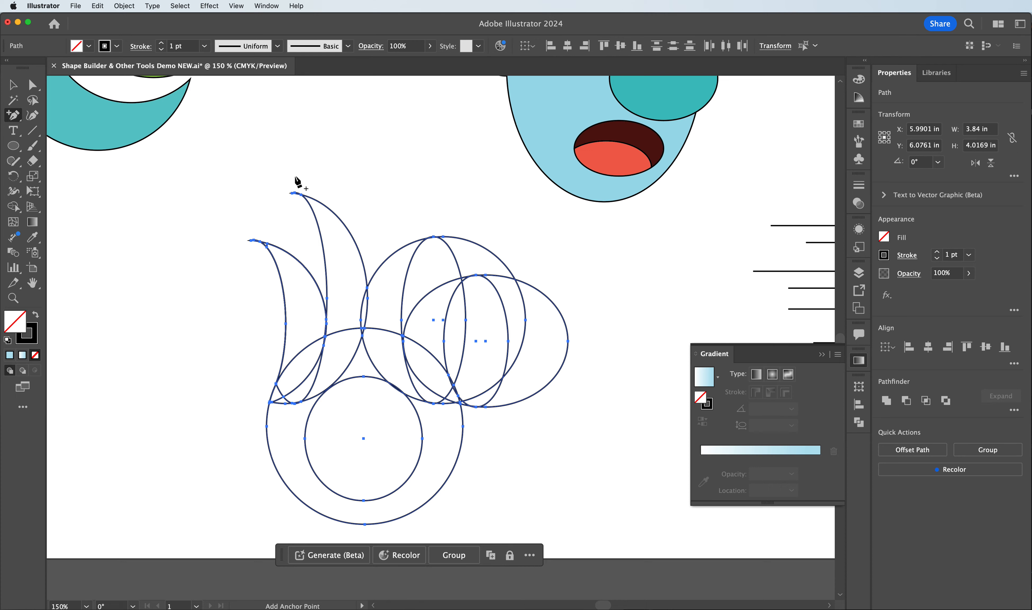
pyautogui.press('super+plus')
pyautogui.press('super+plus')
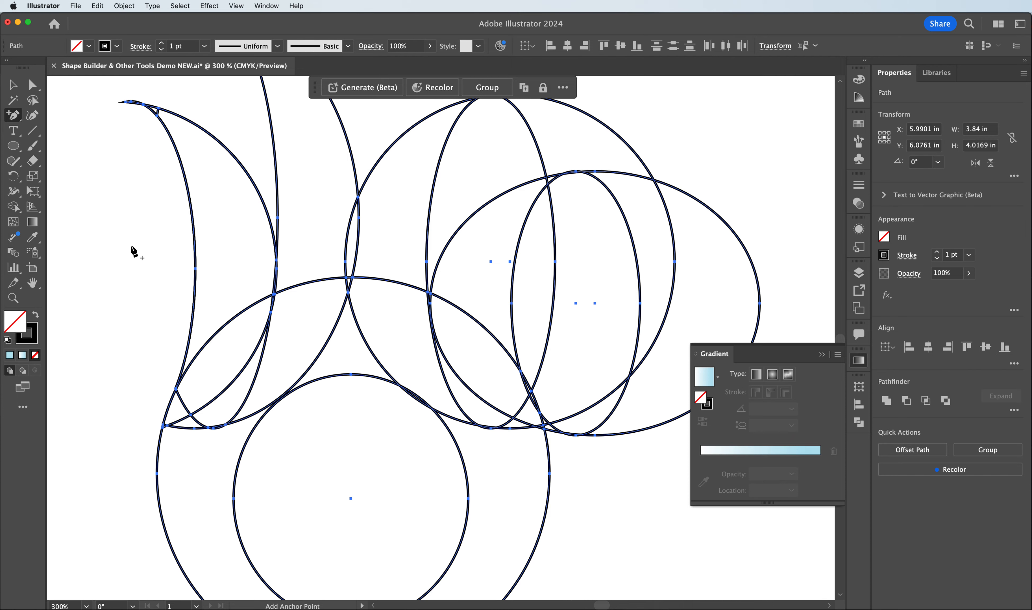
pyautogui.scroll(5, 133, 251)
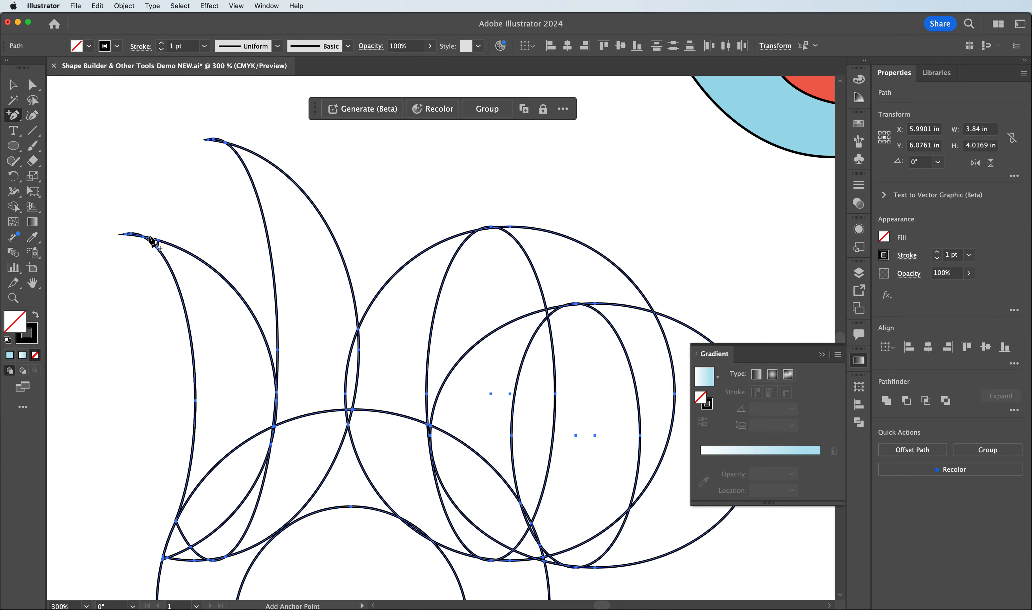
pyautogui.press('-')
pyautogui.click(133, 229)
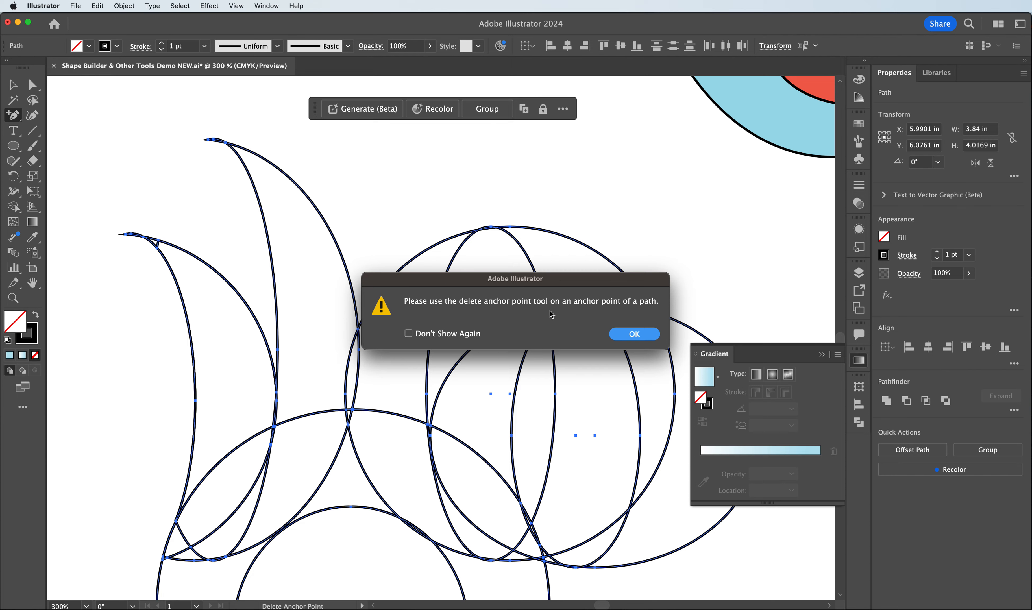
pyautogui.click(628, 334)
pyautogui.click(21, 208)
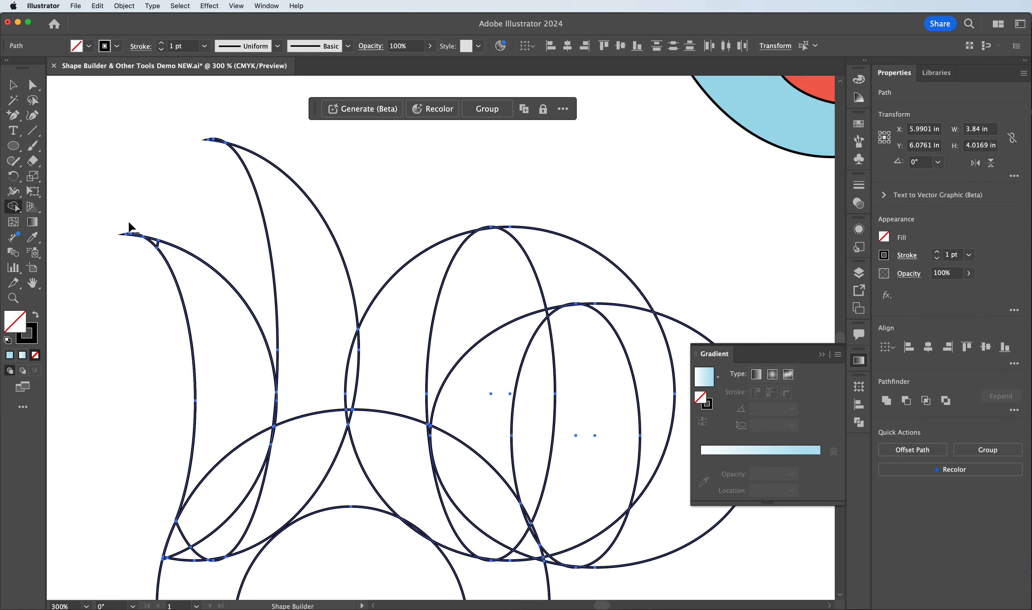
pyautogui.keyDown('alt'); pyautogui.click(128, 233); pyautogui.keyUp('alt')
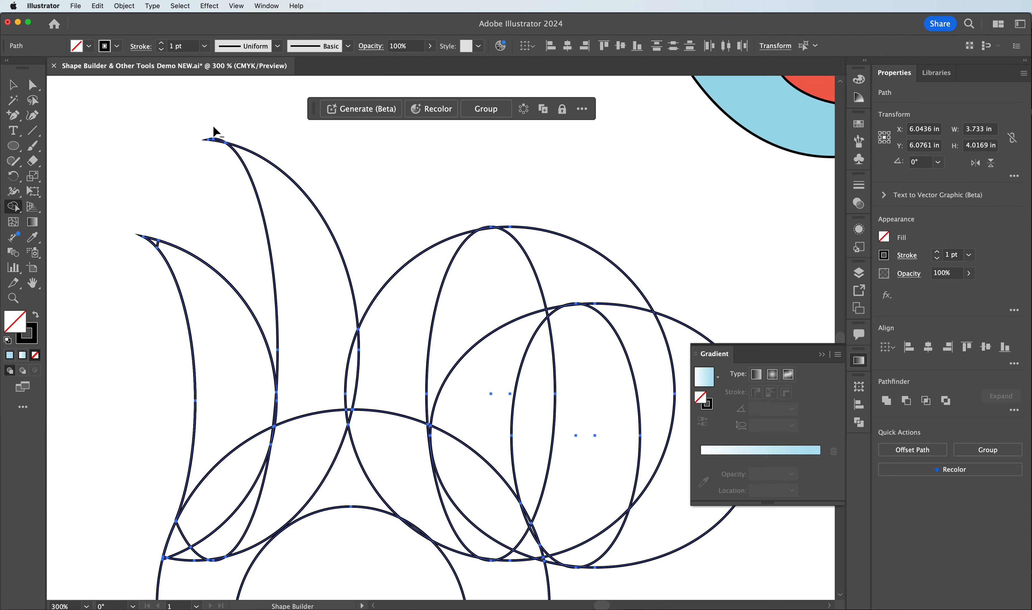
# Erase the sliver at the tall left crescent's tip, the outer lower-right ellipse regions and their stray fragment with Shape Builder in subtract mode
pyautogui.keyDown('alt'); pyautogui.click(210, 139); pyautogui.keyUp('alt')
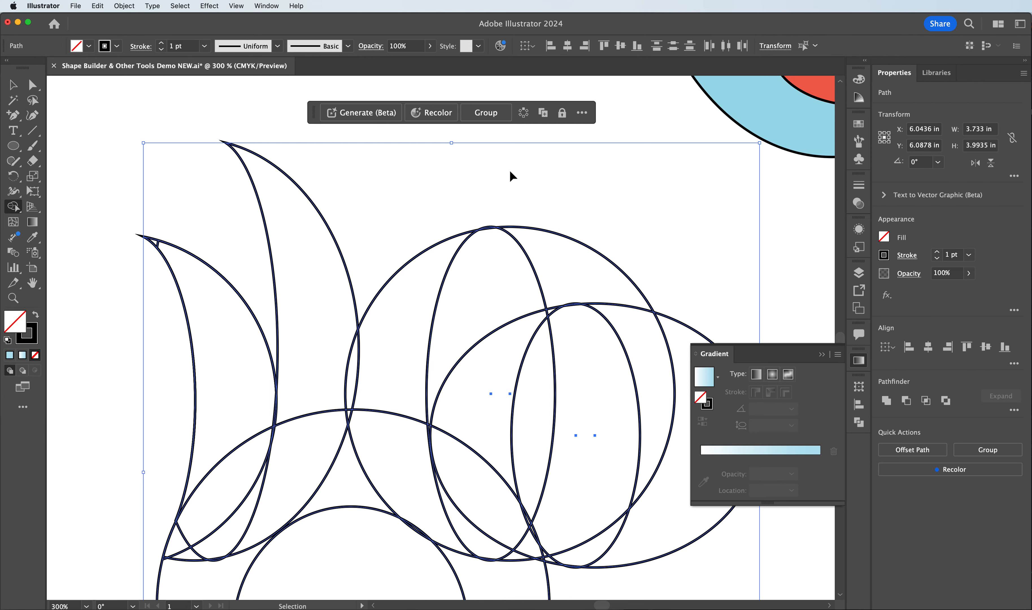
pyautogui.press('super+minus')
pyautogui.press('super+minus')
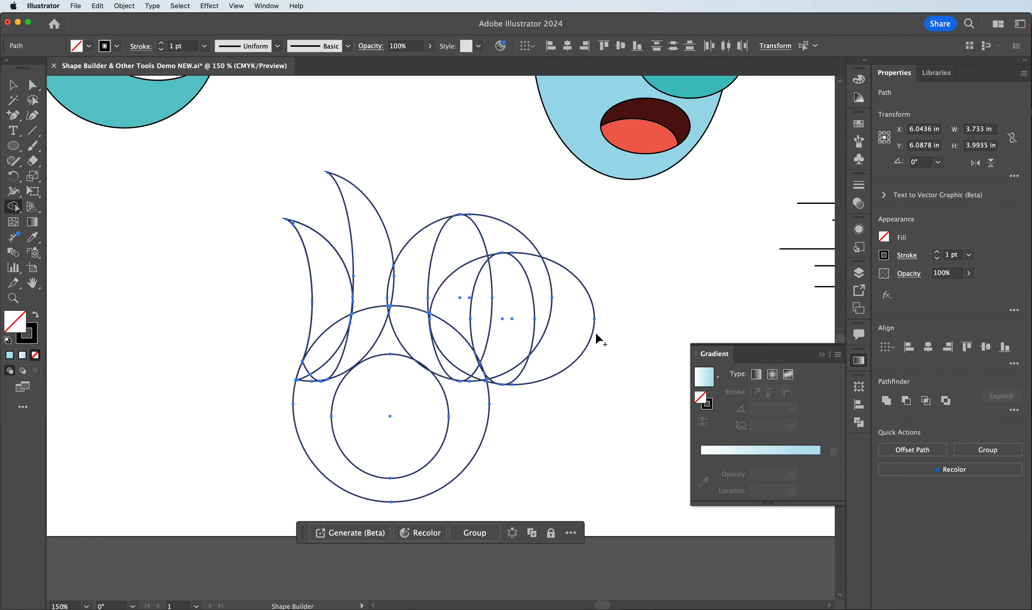
pyautogui.moveTo(601, 338)
pyautogui.mouseDown()
pyautogui.moveTo(483, 318)
pyautogui.moveTo(513, 395)
pyautogui.moveTo(492, 382)
pyautogui.mouseUp()
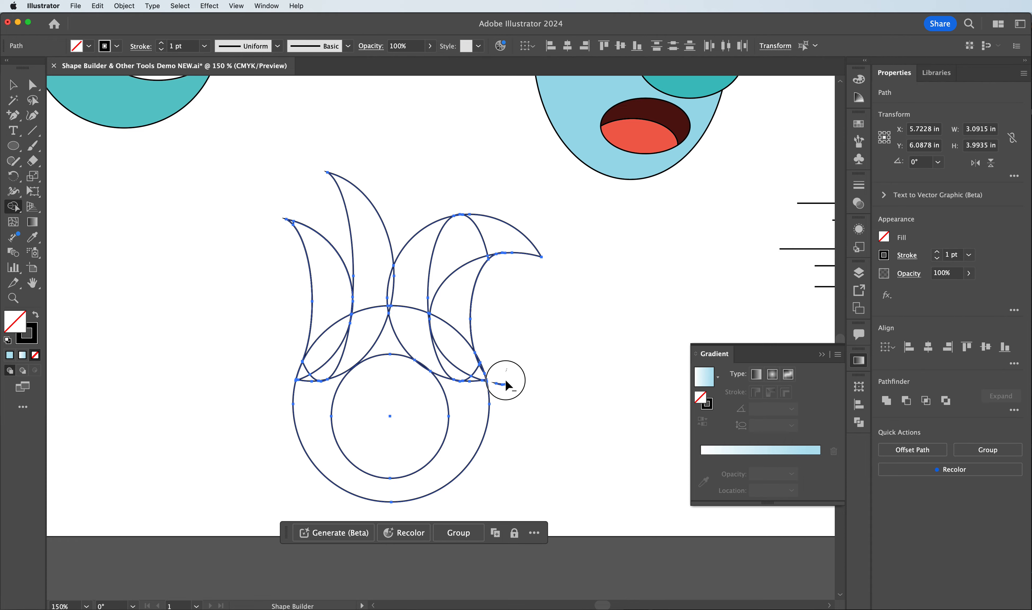
pyautogui.press('super')
pyautogui.press('super+equal')
pyautogui.press('super+equal')
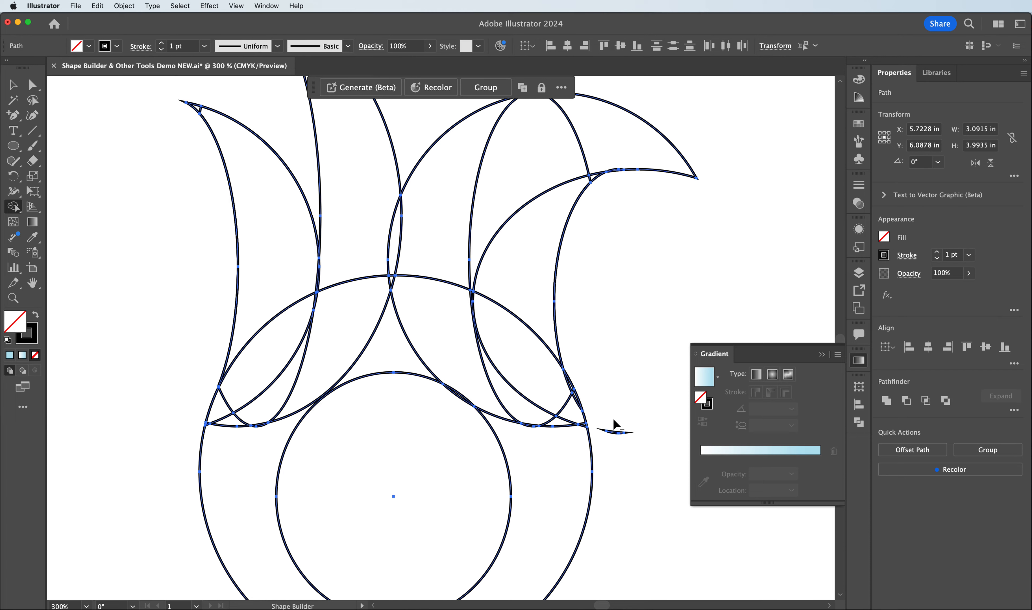
pyautogui.keyDown('alt'); pyautogui.click(614, 432); pyautogui.keyUp('alt')
# Subtract the remaining outer pieces of the two right ellipse groups with Shape Builder, leaving pointed crescents that curve to the right
pyautogui.scroll(3, 648, 264)
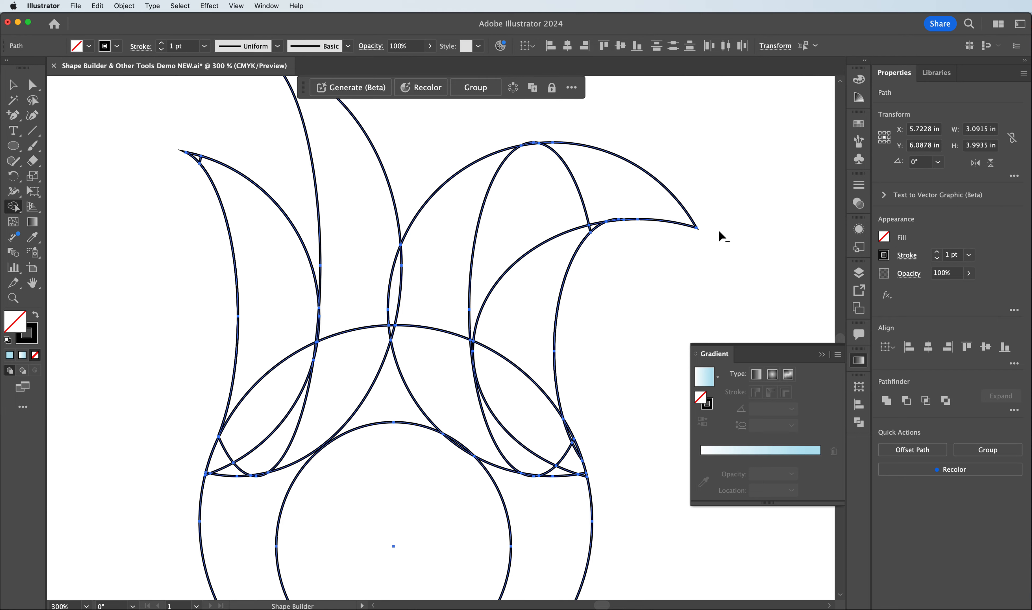
pyautogui.moveTo(708, 211)
pyautogui.mouseDown()
pyautogui.moveTo(631, 182)
pyautogui.moveTo(580, 187)
pyautogui.moveTo(535, 211)
pyautogui.mouseUp()
pyautogui.moveTo(533, 132); pyautogui.dragTo(526, 168)
pyautogui.keyDown('alt'); pyautogui.click(620, 219); pyautogui.keyUp('alt')
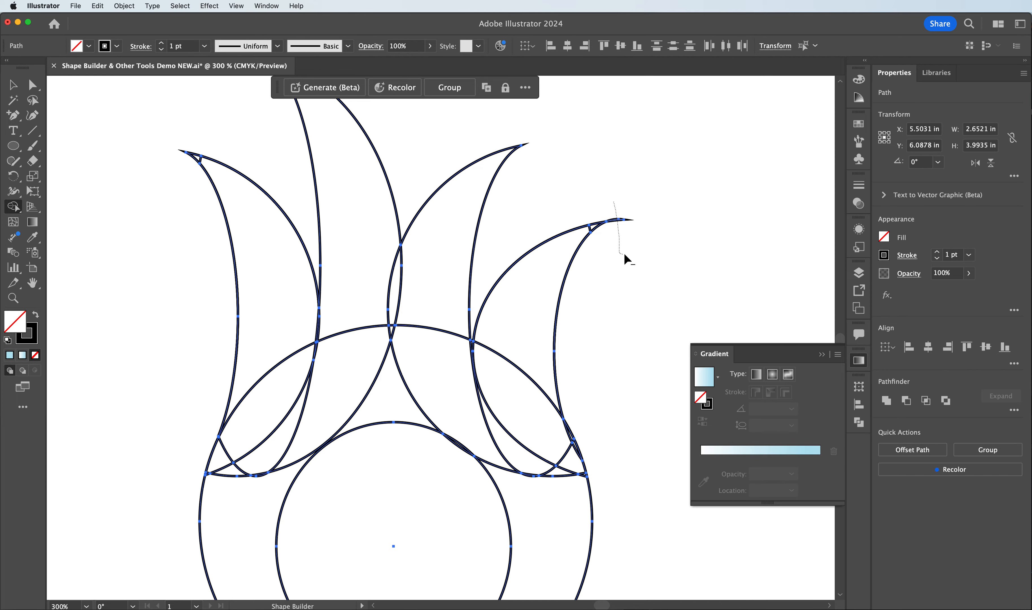
pyautogui.scroll(-2, 561, 312)
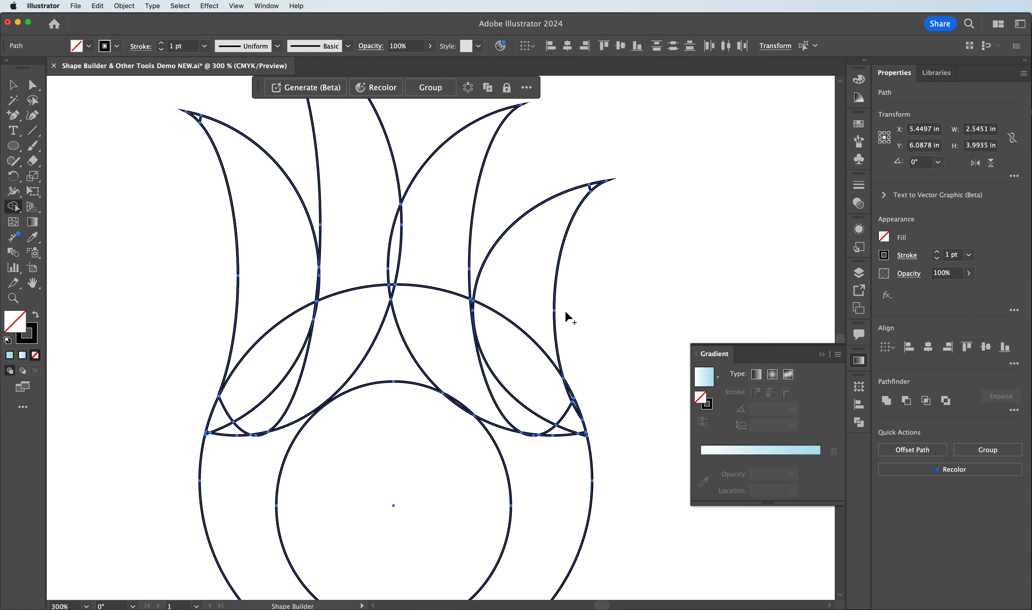
# Merge the four crescents and the outer ring around the inner circle into one flame shape with a Shape Builder stroke
pyautogui.scroll(5, 565, 316)
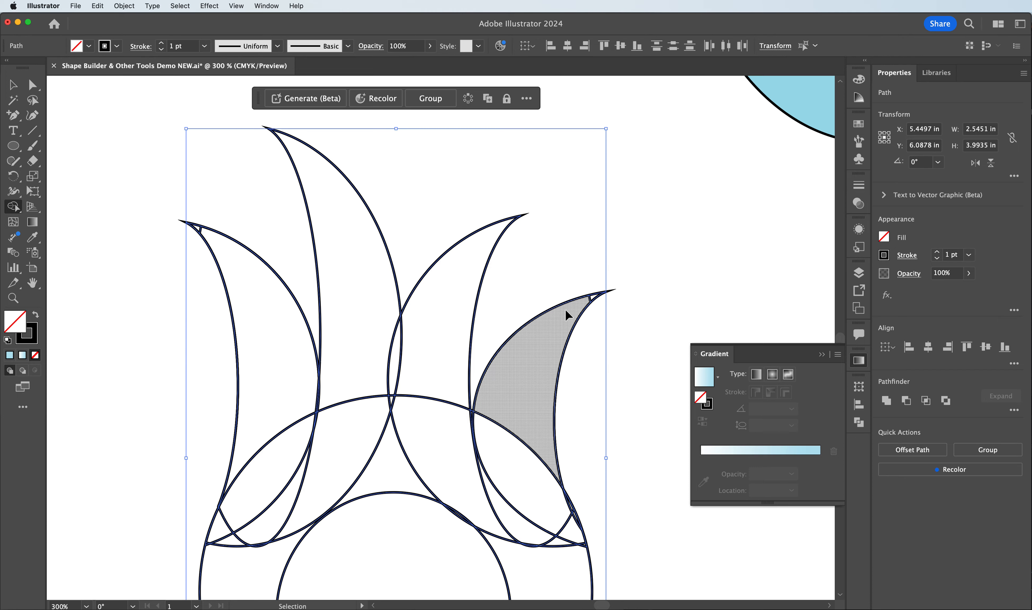
pyautogui.press('super+minus')
pyautogui.press('super+minus')
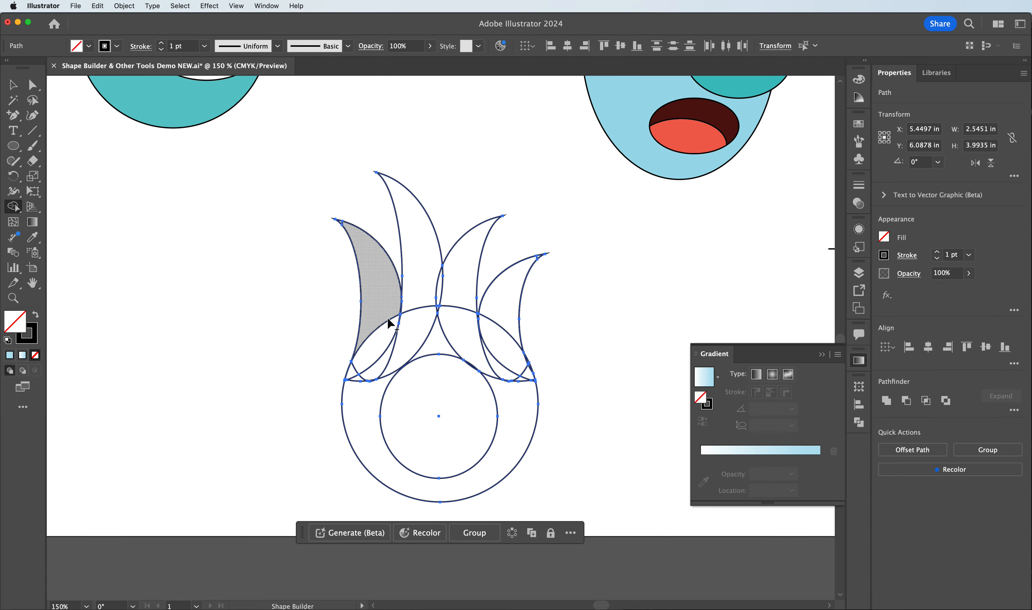
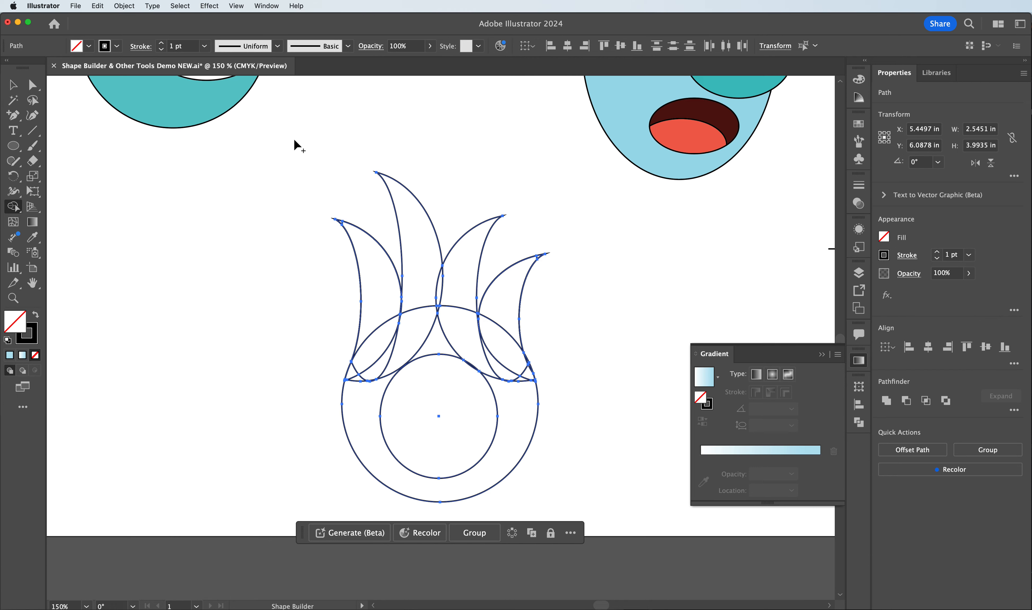
pyautogui.moveTo(292, 140); pyautogui.dragTo(559, 340)
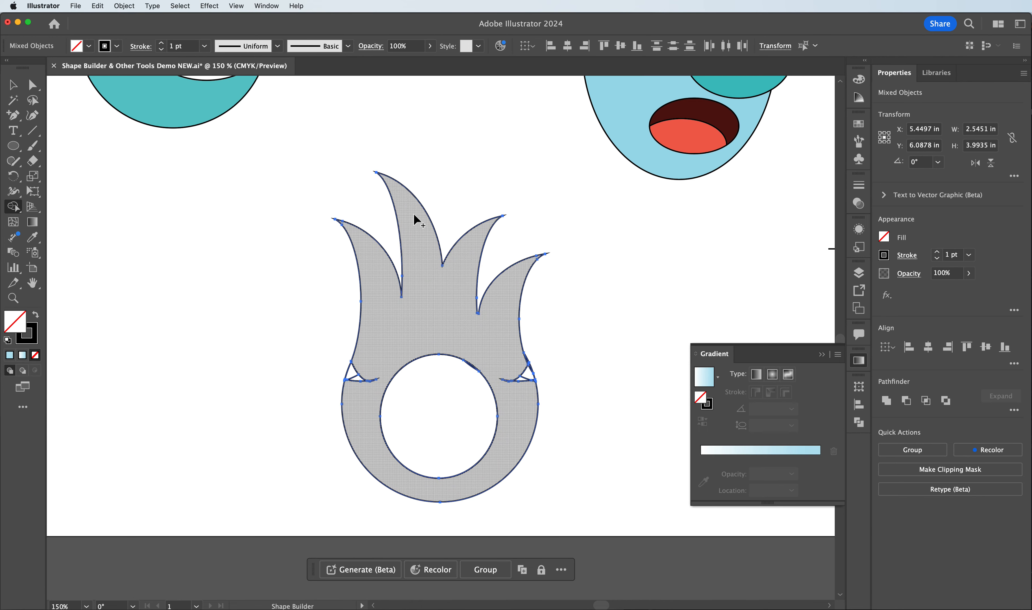
# Merge the small leftover pieces on both sides of the flame's base into its body with Shape Builder strokes
pyautogui.press('super+equal')
pyautogui.press('super+equal')
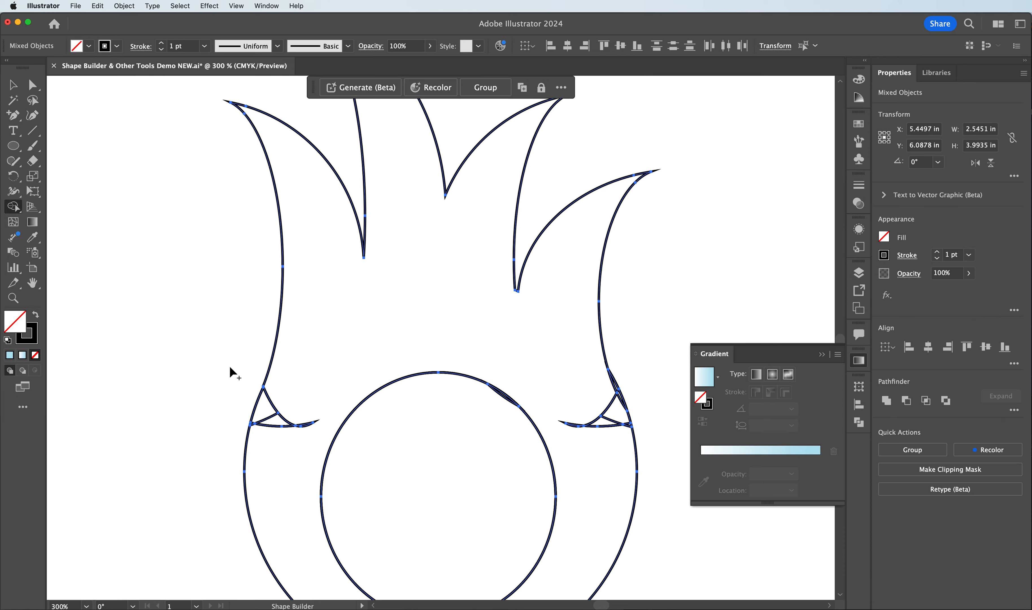
pyautogui.moveTo(230, 367); pyautogui.dragTo(325, 451)
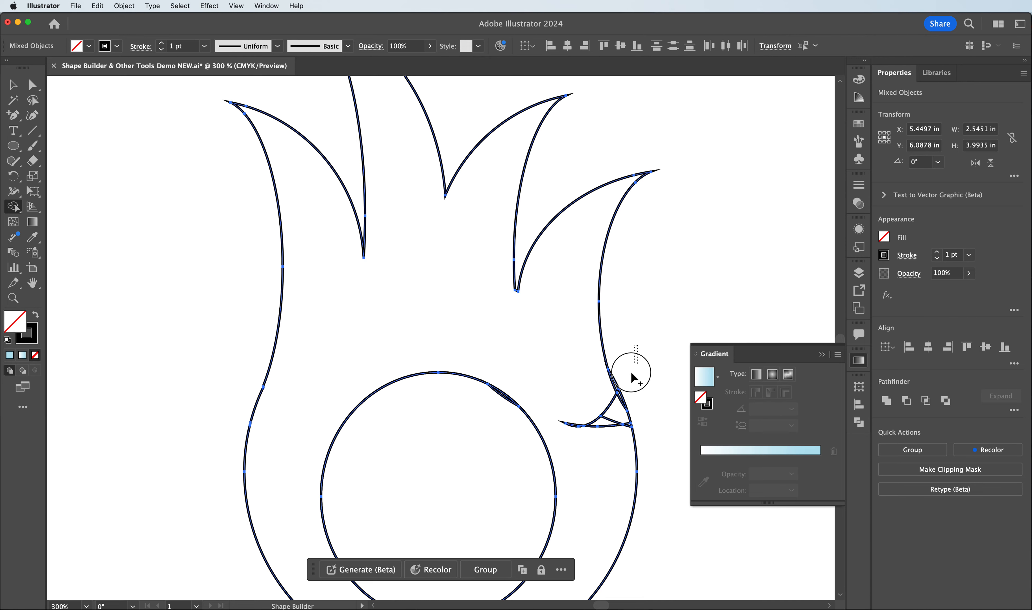
pyautogui.moveTo(630, 371); pyautogui.dragTo(557, 434)
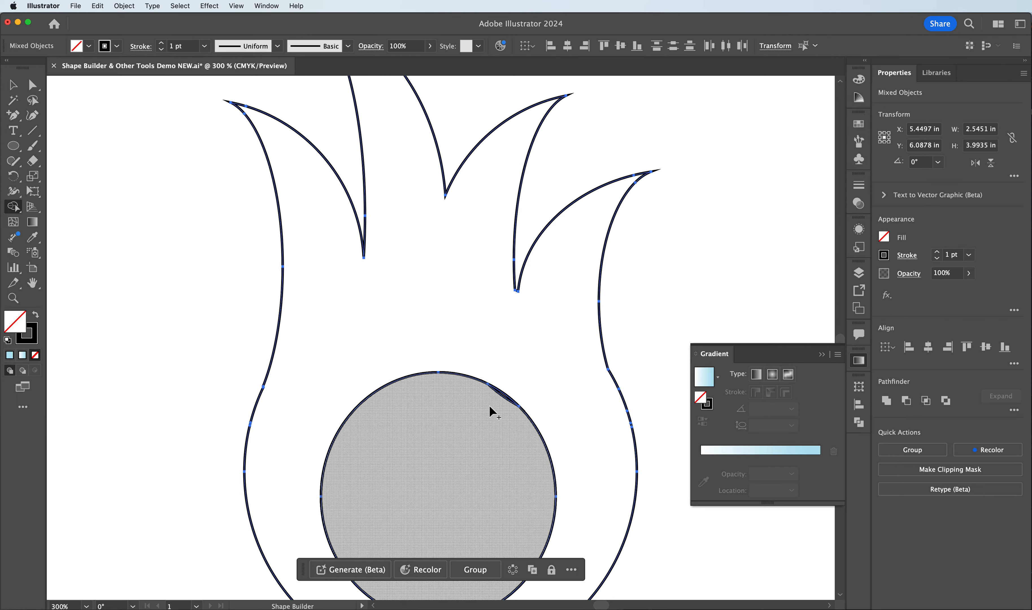
# Merge the thin sliver on the inner circle's upper right edge into the circle with Shape Builder
pyautogui.press('super+equal')
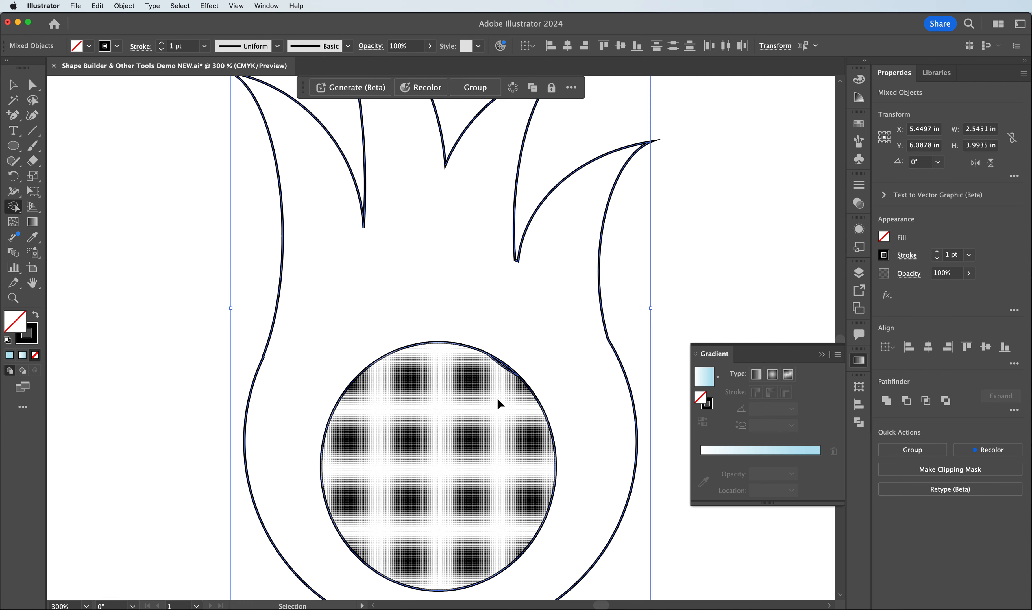
pyautogui.press('super+equal')
pyautogui.press('super+equal')
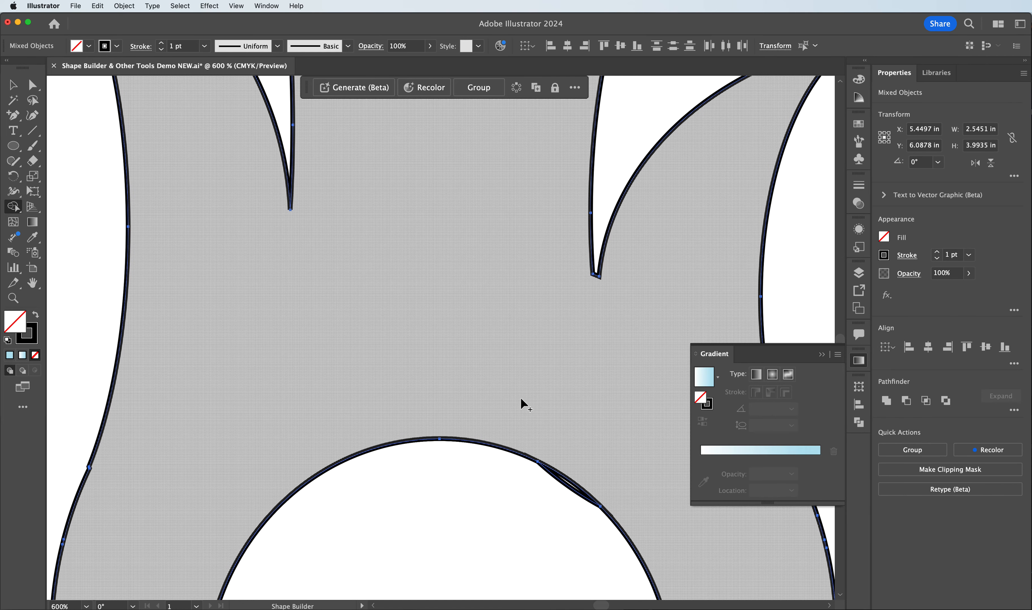
pyautogui.scroll(-4, 521, 398)
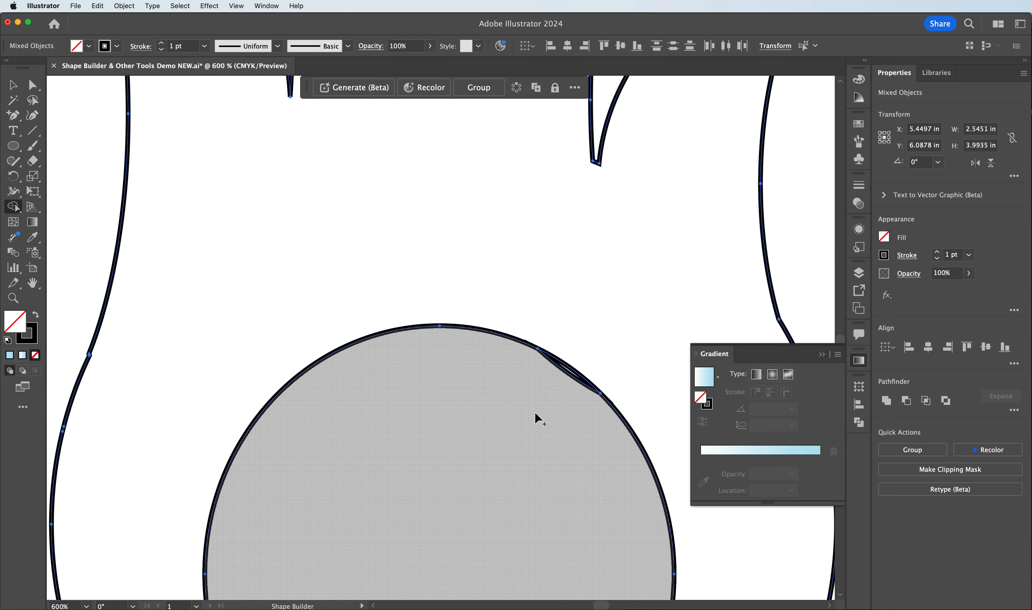
pyautogui.moveTo(553, 377); pyautogui.dragTo(569, 373)
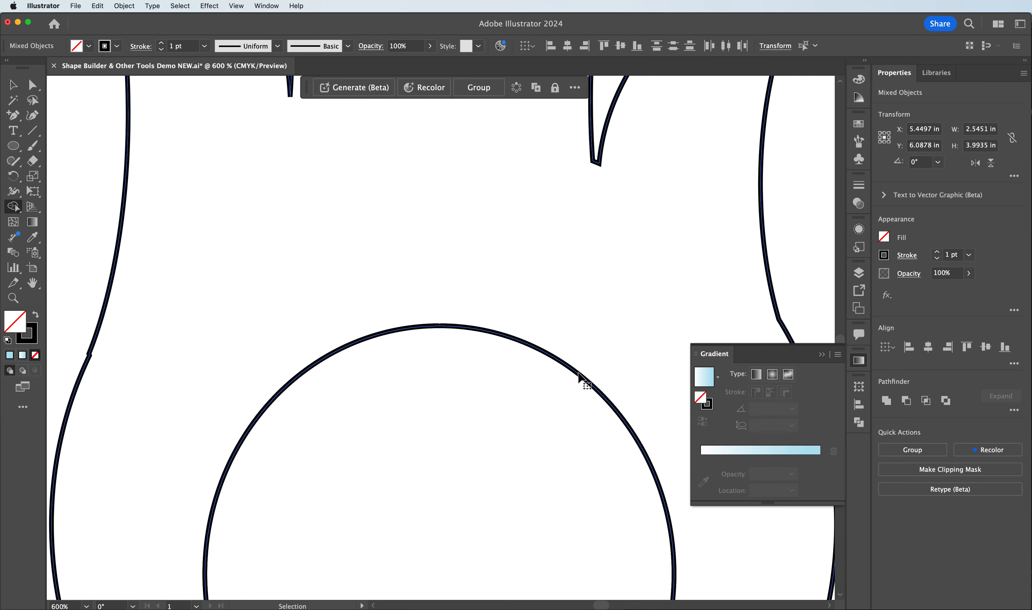
# Check the flame outline and the inner circle as separate objects by selecting them individually with the Selection tool
pyautogui.press('super+minus')
pyautogui.press('super+minus')
pyautogui.press('super+minus')
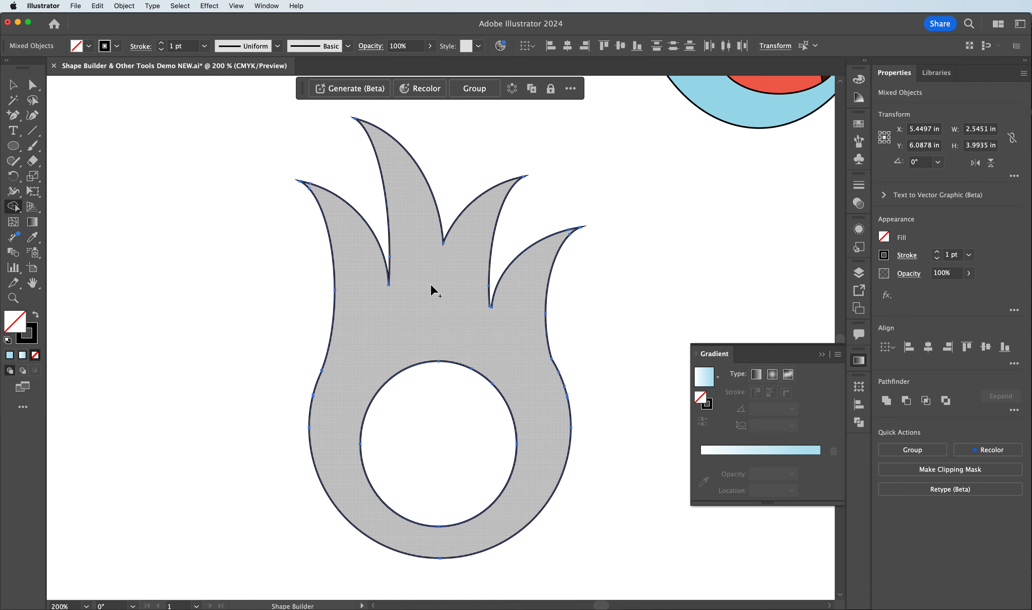
pyautogui.click(13, 84)
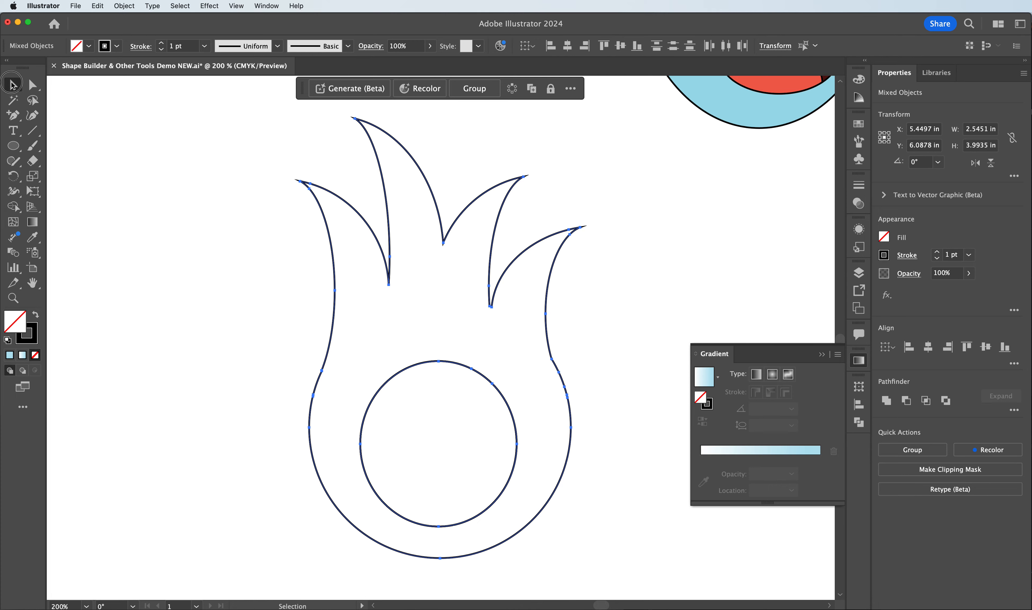
pyautogui.click(354, 263)
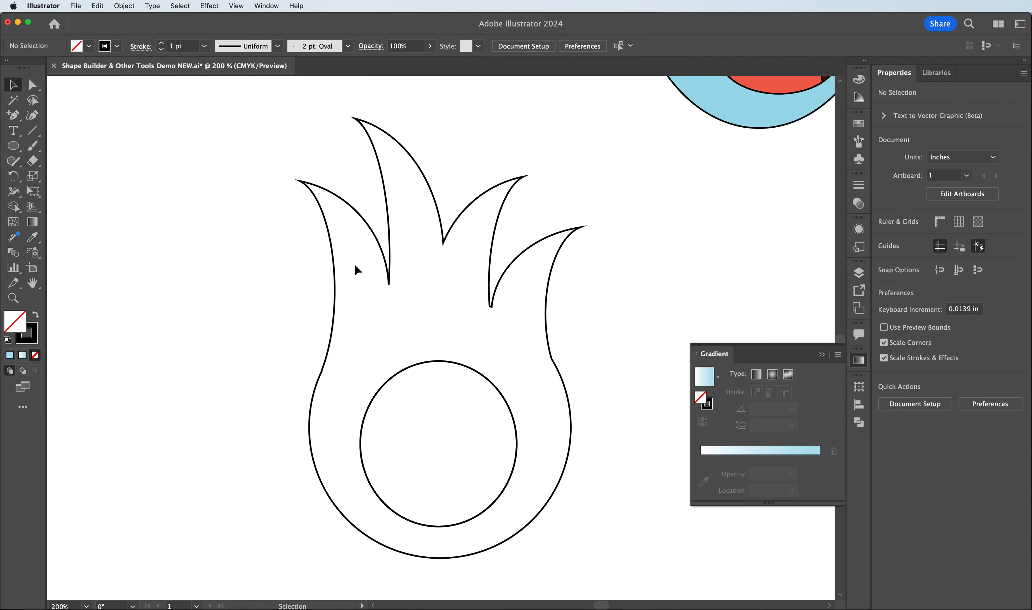
pyautogui.click(387, 276)
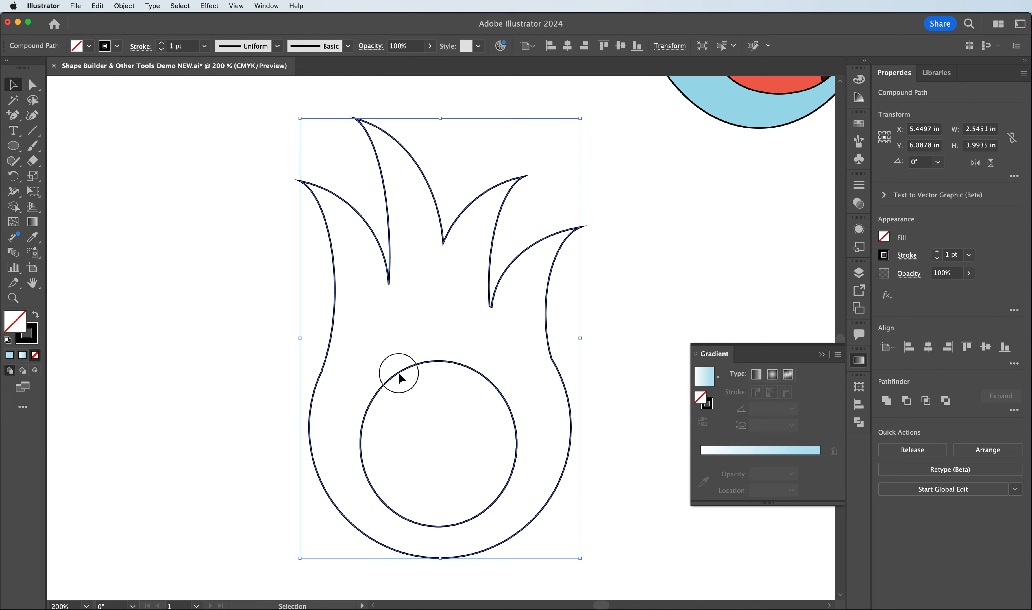
pyautogui.click(381, 423)
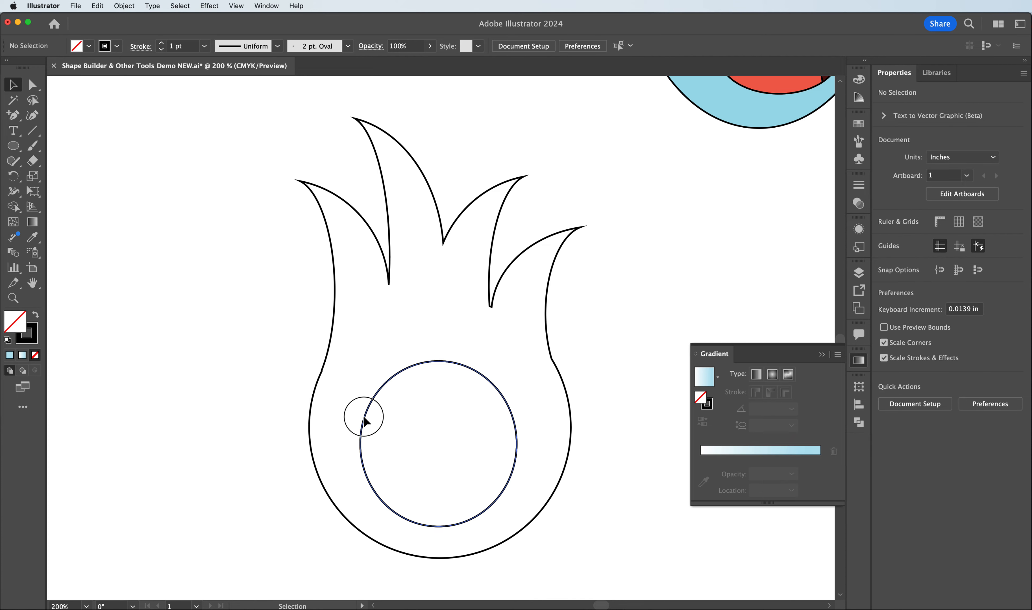
pyautogui.click(362, 403)
pyautogui.click(335, 311)
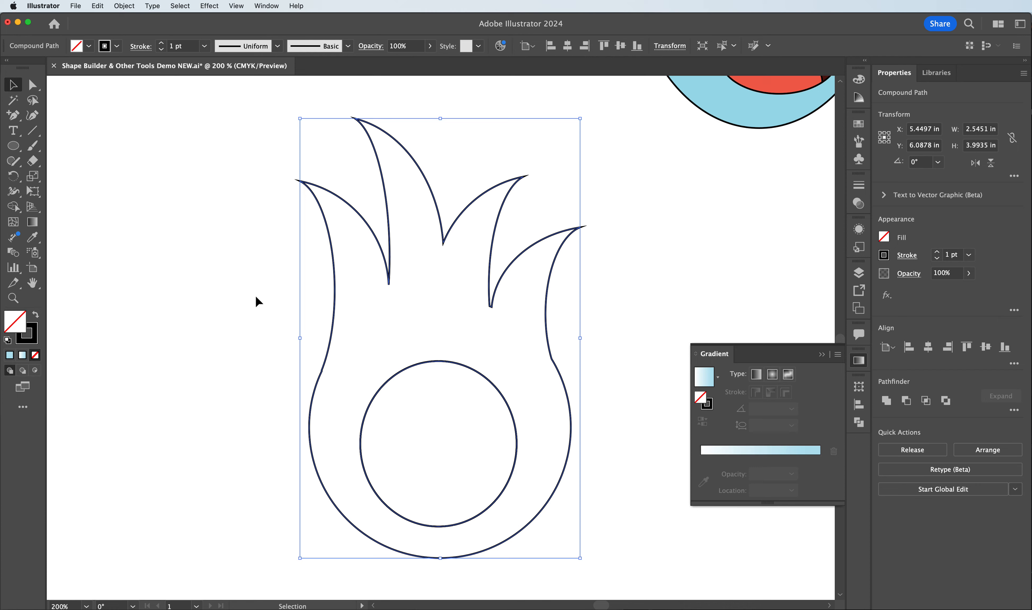
# Select the flame and the inner circle, fill both with orange FFB000, and deselect them
pyautogui.moveTo(257, 302); pyautogui.dragTo(467, 429)
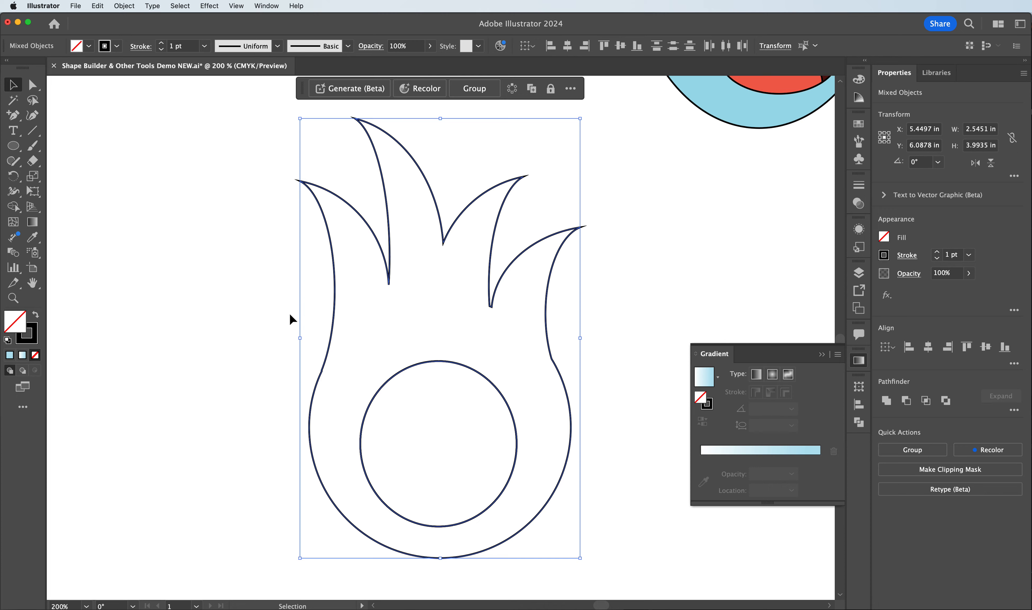
pyautogui.doubleClick(23, 327)
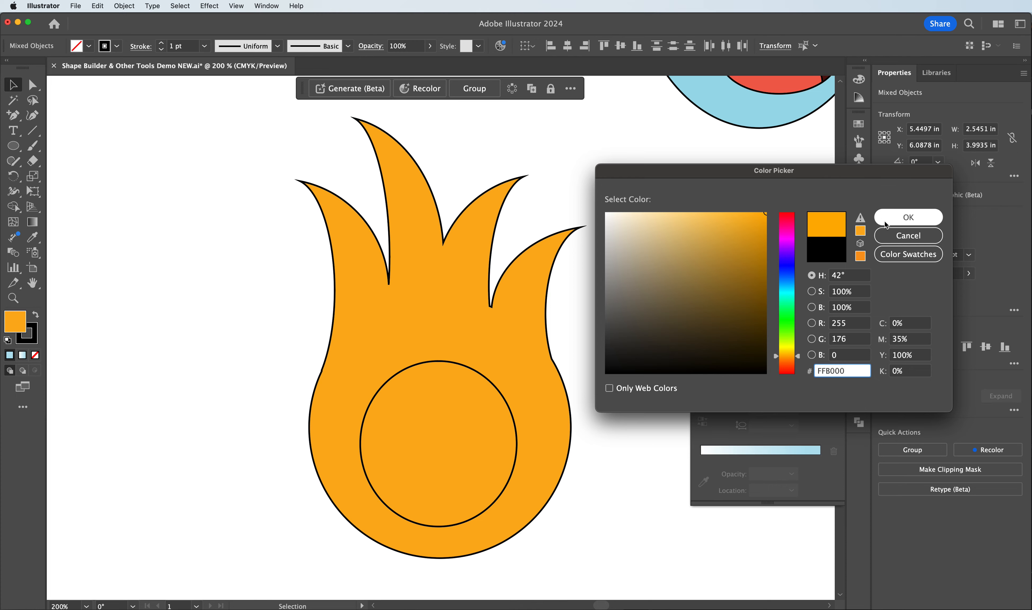
pyautogui.click(908, 216)
pyautogui.click(237, 243)
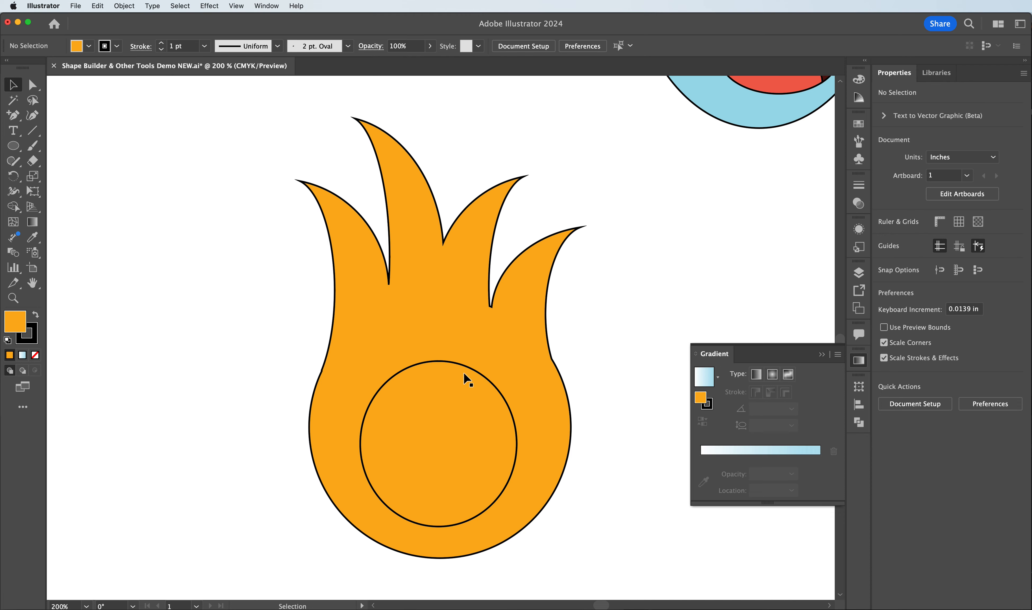
# Apply the white-to-light-blue linear gradient to the inner circle and add an orange stop at about 53%
pyautogui.click(465, 394)
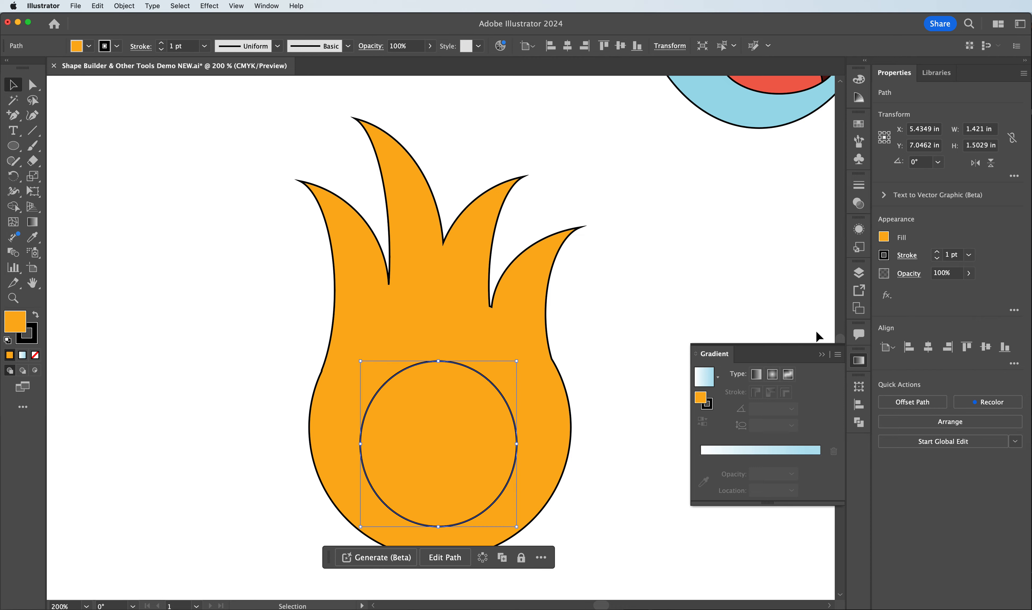
pyautogui.click(716, 380)
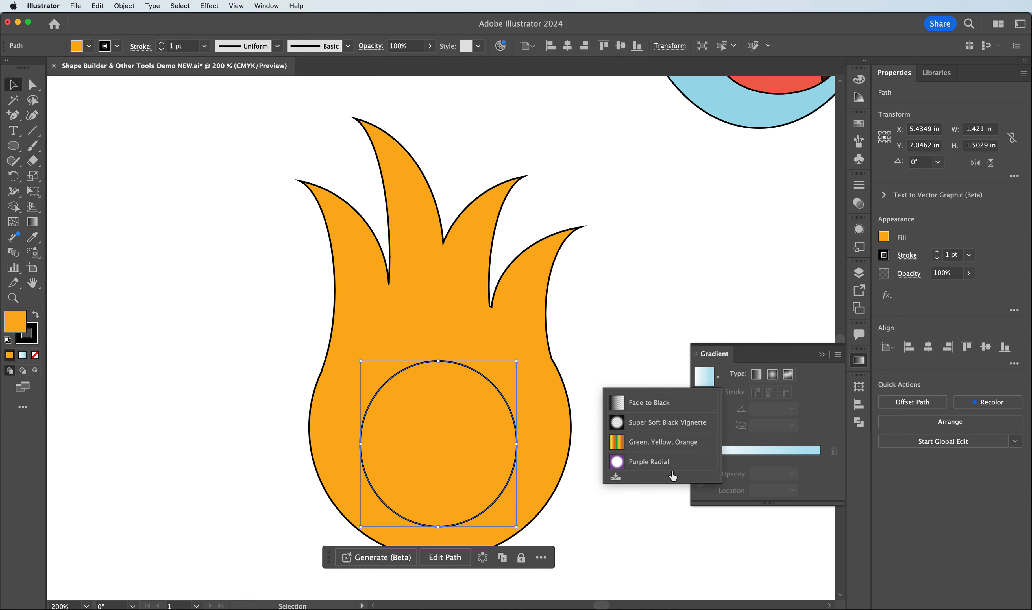
pyautogui.click(752, 351)
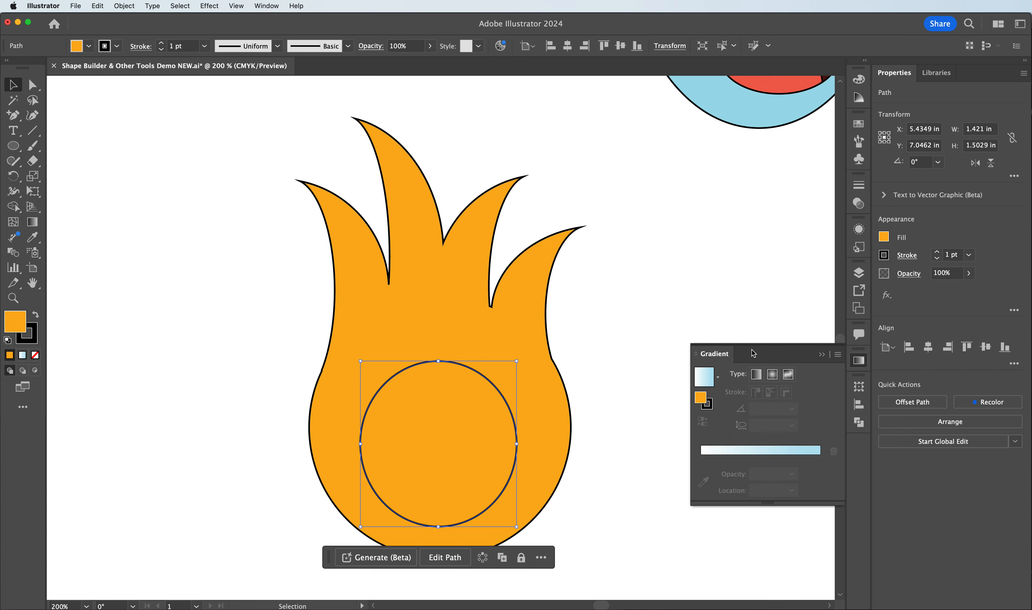
pyautogui.click(766, 462)
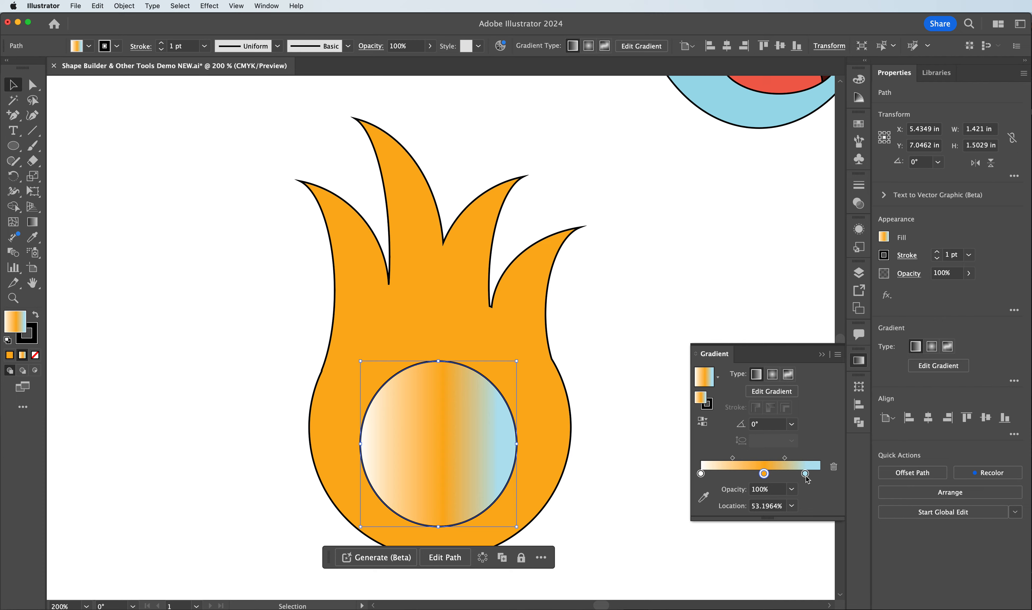
# Remove the light blue stop from the inner circle's gradient and move the orange stop to 100%
pyautogui.moveTo(806, 477)
pyautogui.mouseDown()
pyautogui.moveTo(811, 580)
pyautogui.moveTo(823, 485)
pyautogui.mouseUp()
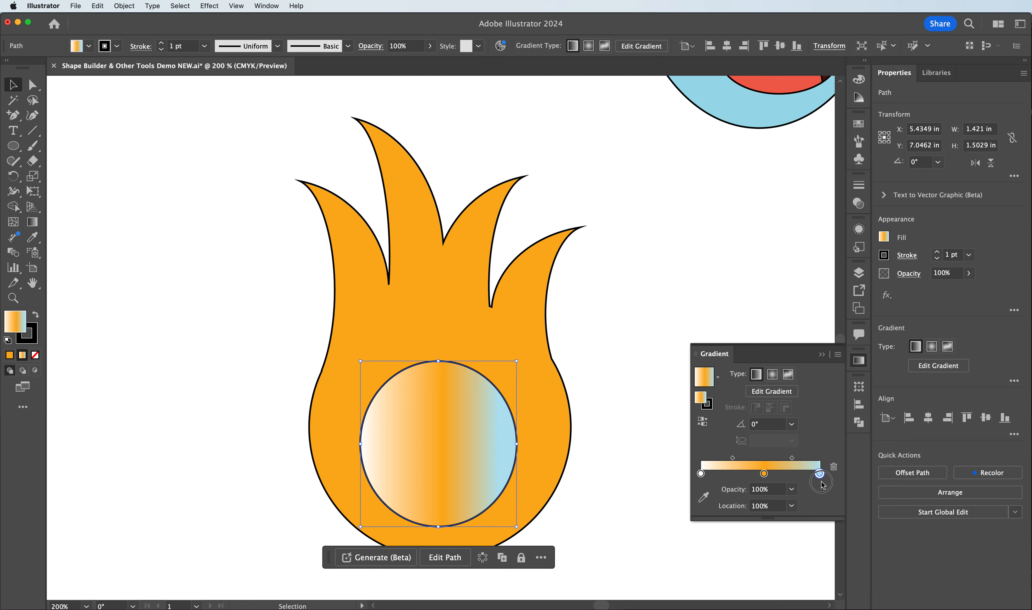
pyautogui.click(835, 469)
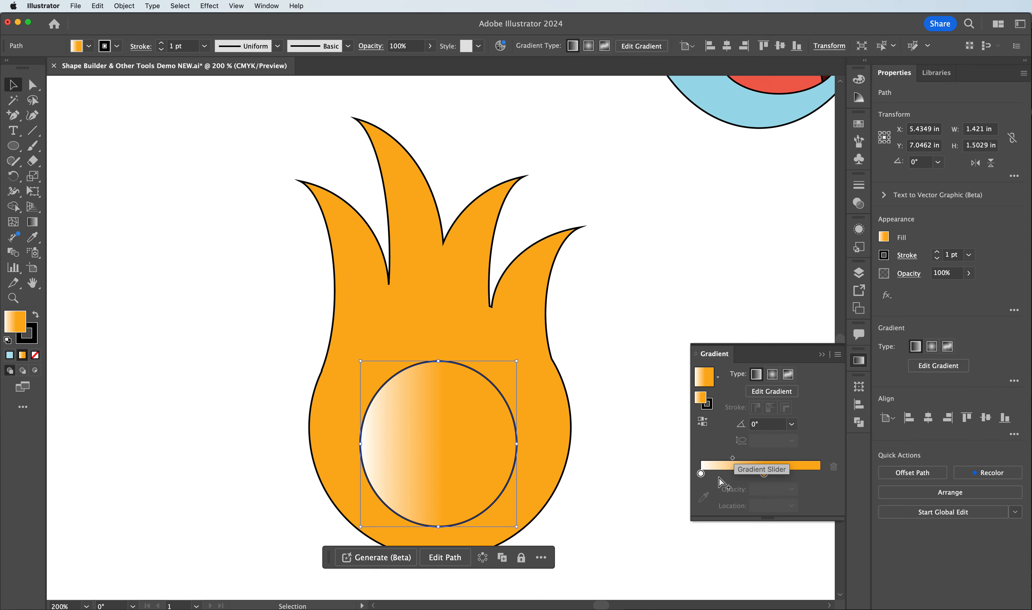
pyautogui.moveTo(762, 474); pyautogui.dragTo(832, 478)
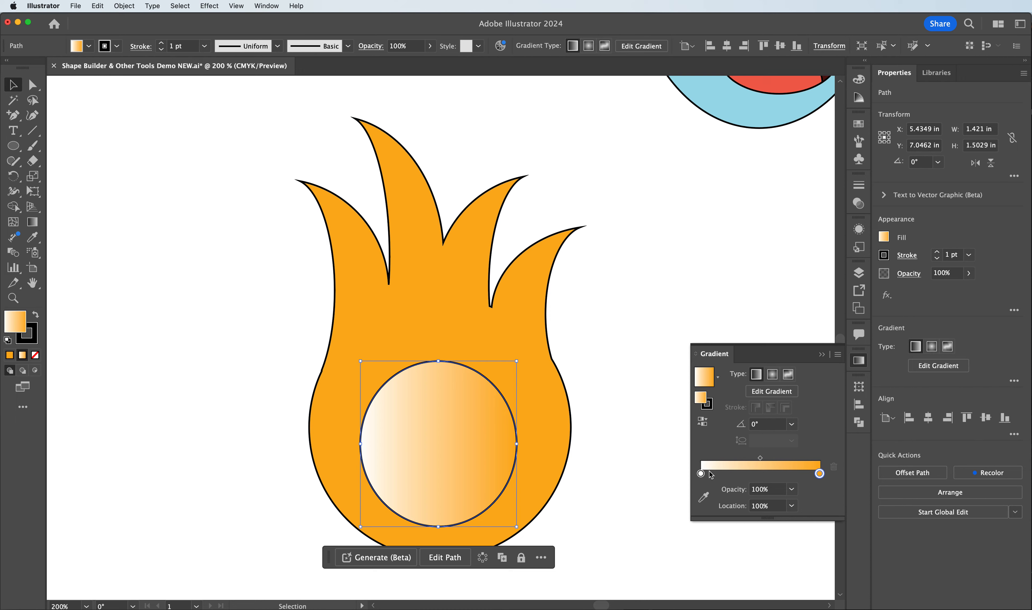
# Recolor the inner circle gradient's white stop to yellow FFF200, run the gradient vertically from yellow above to orange below, and deselect
pyautogui.doubleClick(700, 474)
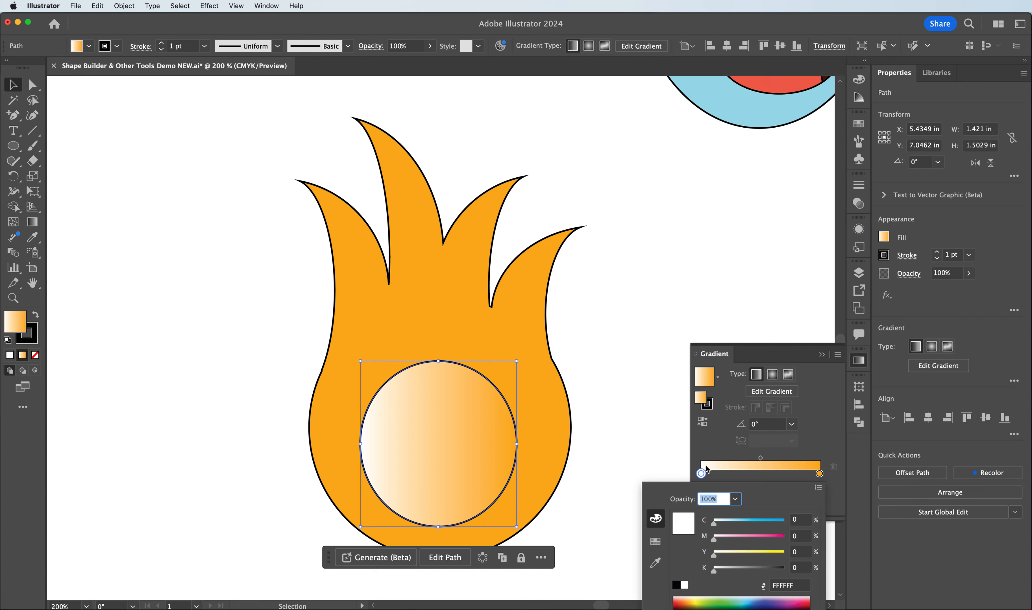
pyautogui.moveTo(755, 553); pyautogui.dragTo(810, 554)
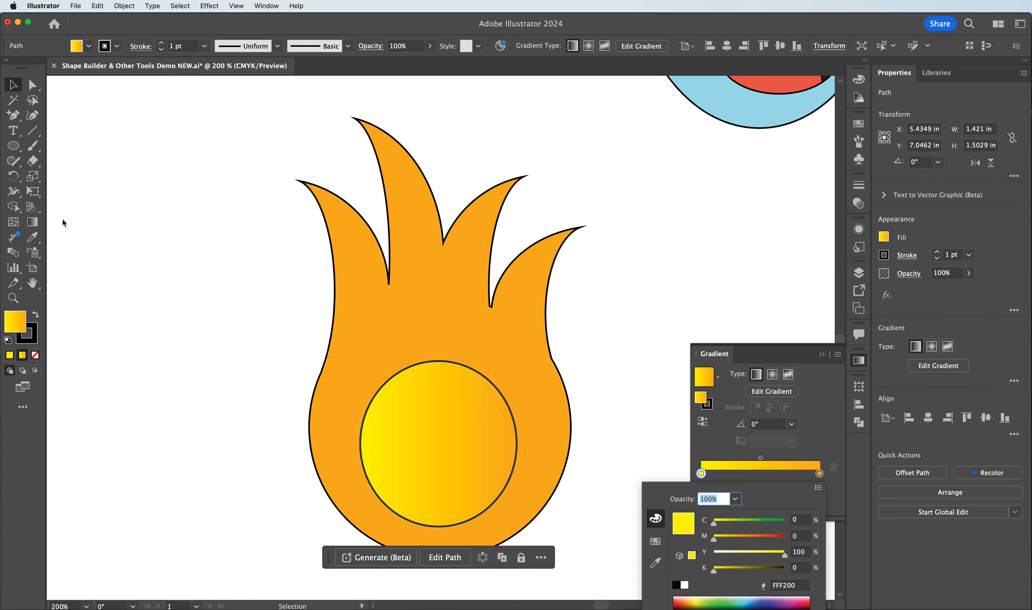
pyautogui.click(36, 221)
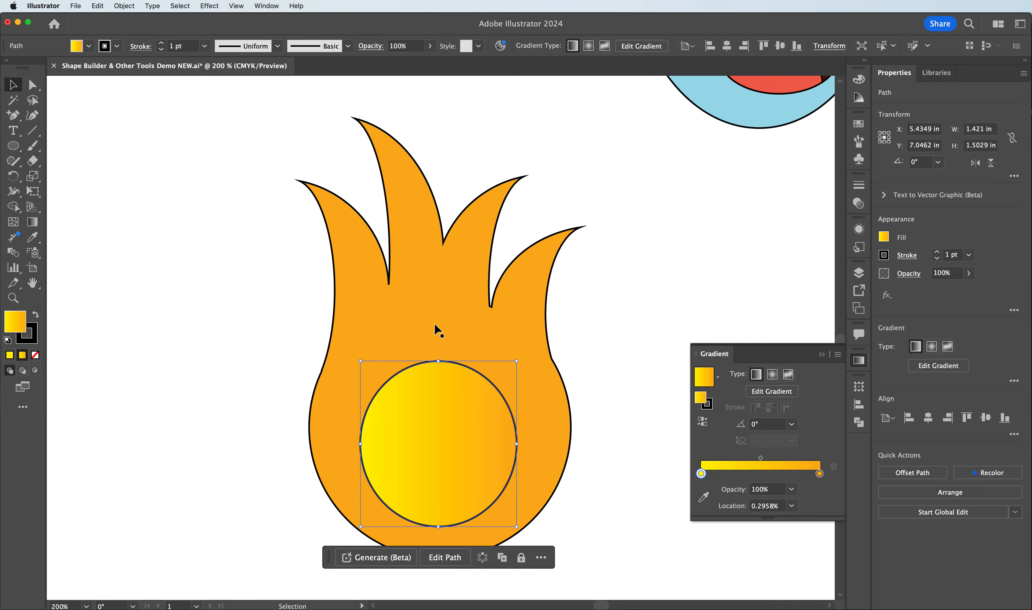
pyautogui.click(32, 222)
pyautogui.moveTo(426, 331)
pyautogui.mouseDown()
pyautogui.moveTo(431, 552)
pyautogui.moveTo(439, 533)
pyautogui.mouseUp()
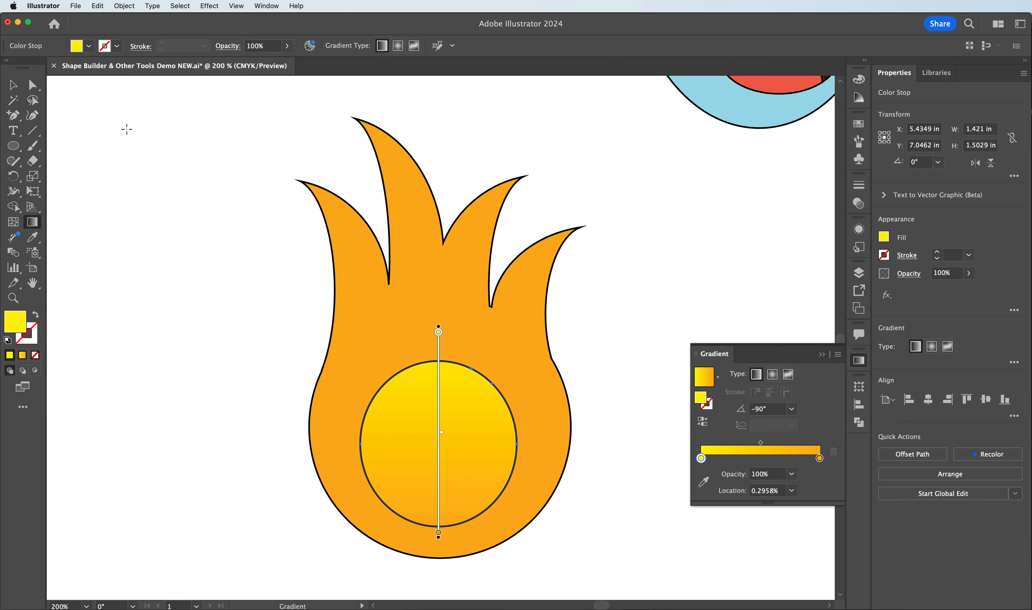
pyautogui.press('v')
pyautogui.click(249, 143)
# Copy the inner circle's gradient onto the flame with the Eyedropper and run it vertically from yellow at the base to orange at the tips
pyautogui.click(417, 271)
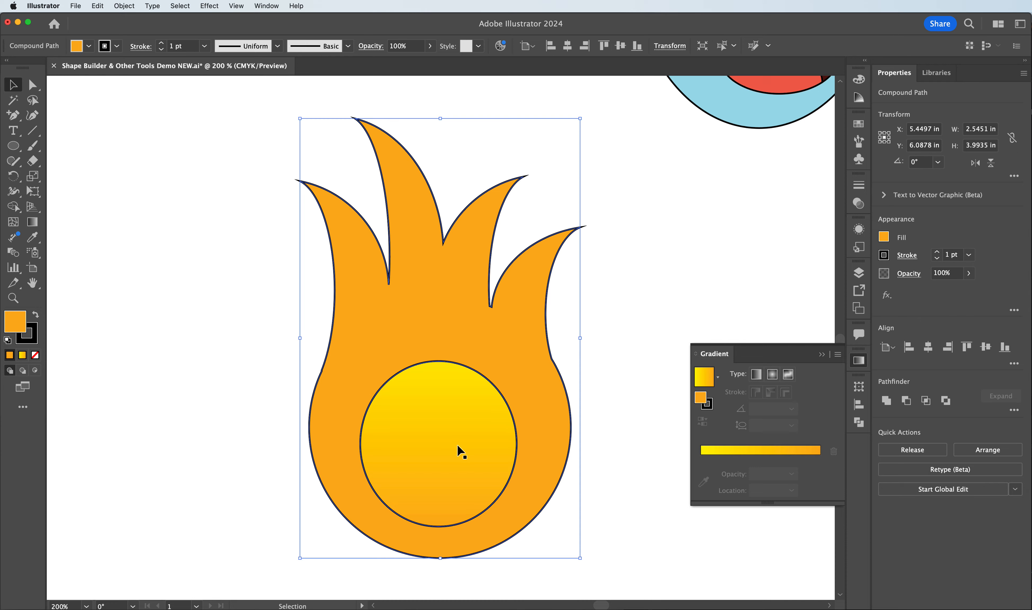
pyautogui.click(33, 237)
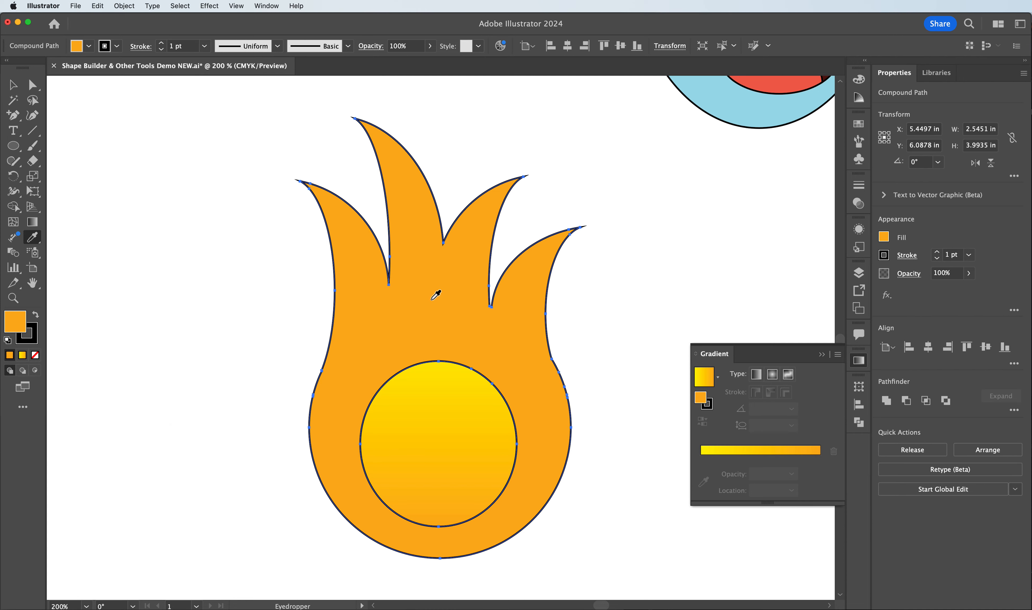
pyautogui.click(444, 432)
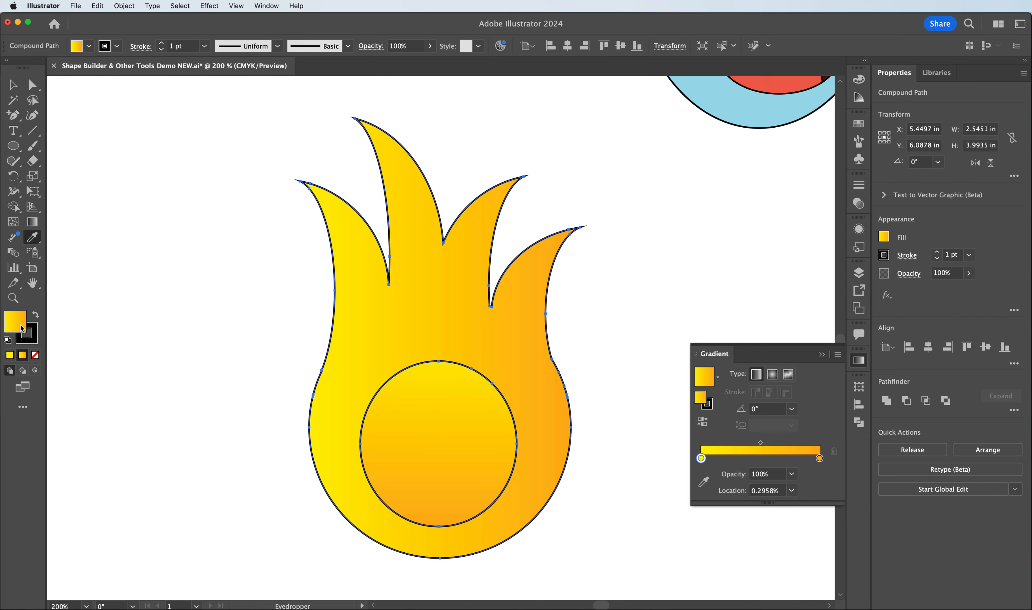
pyautogui.click(36, 228)
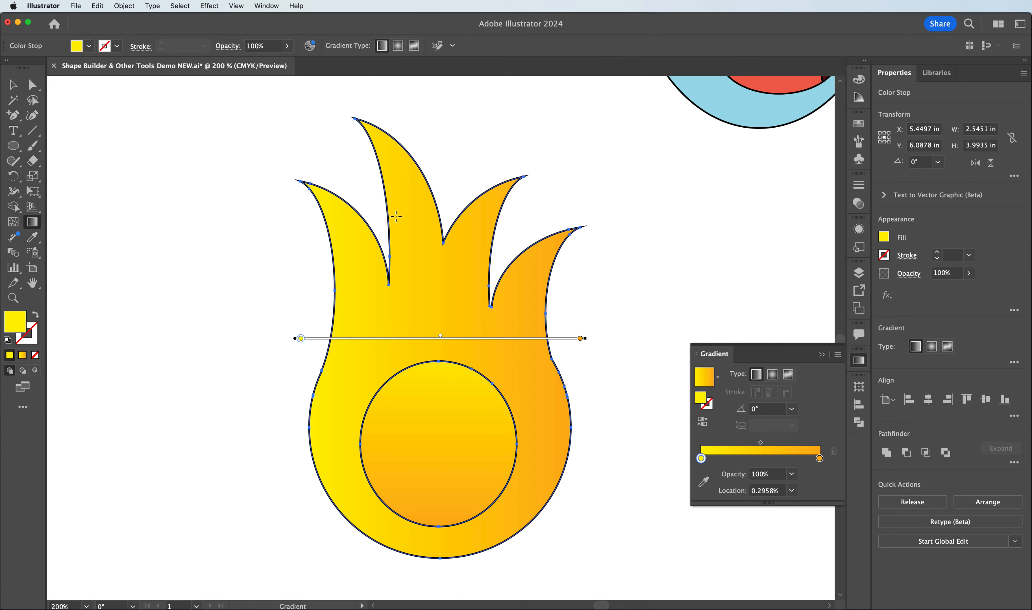
pyautogui.moveTo(436, 568); pyautogui.dragTo(440, 199)
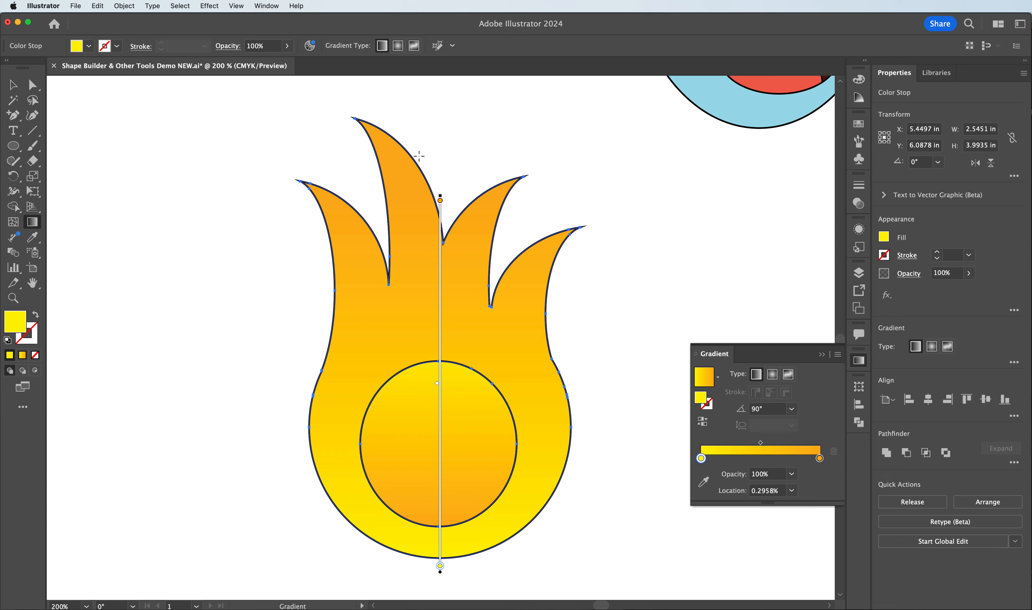
# Duplicate the flame gradient's orange stop near the middle and recolor the end stop to red-orange F15623 with 82% magenta
pyautogui.moveTo(820, 459); pyautogui.dragTo(766, 458)
pyautogui.click(819, 458)
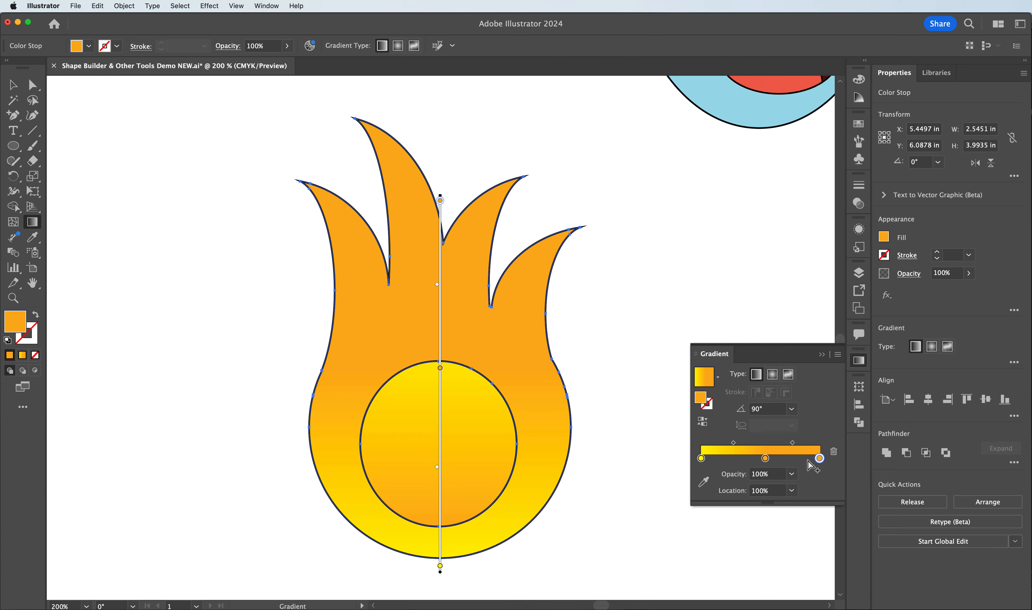
pyautogui.doubleClick(820, 459)
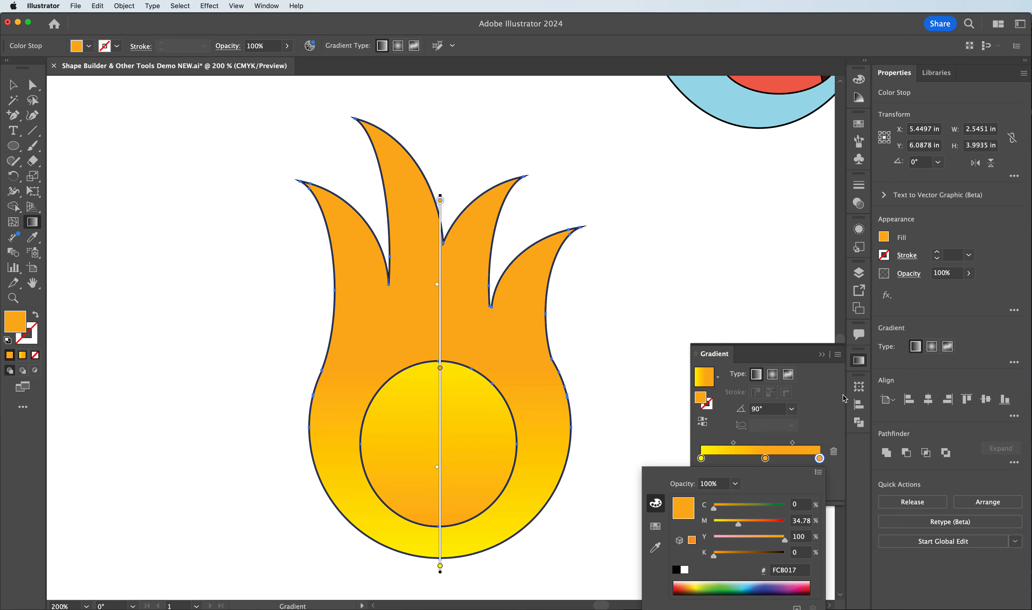
pyautogui.moveTo(742, 521); pyautogui.dragTo(772, 524)
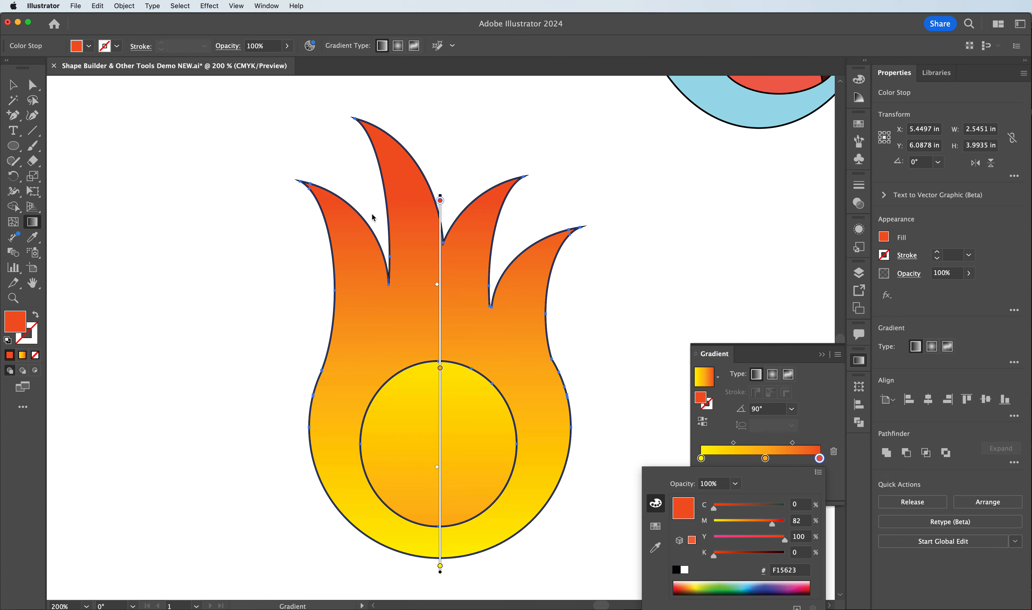
pyautogui.click(60, 215)
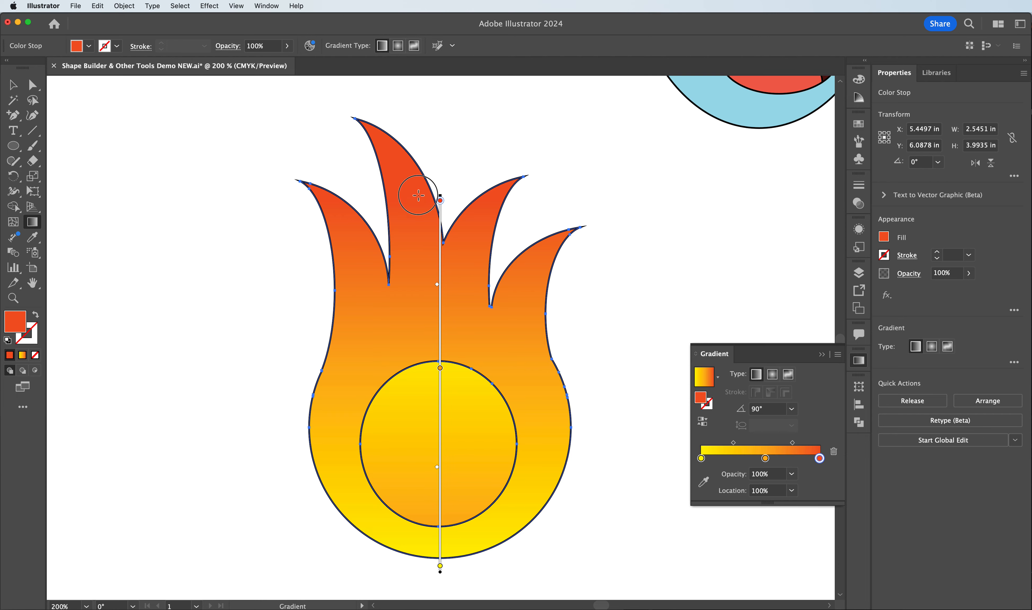
# Redraw the flame's gradient vertically, from yellow near the base to red-orange at the notch between the tips, and deselect
pyautogui.moveTo(418, 194); pyautogui.dragTo(426, 562)
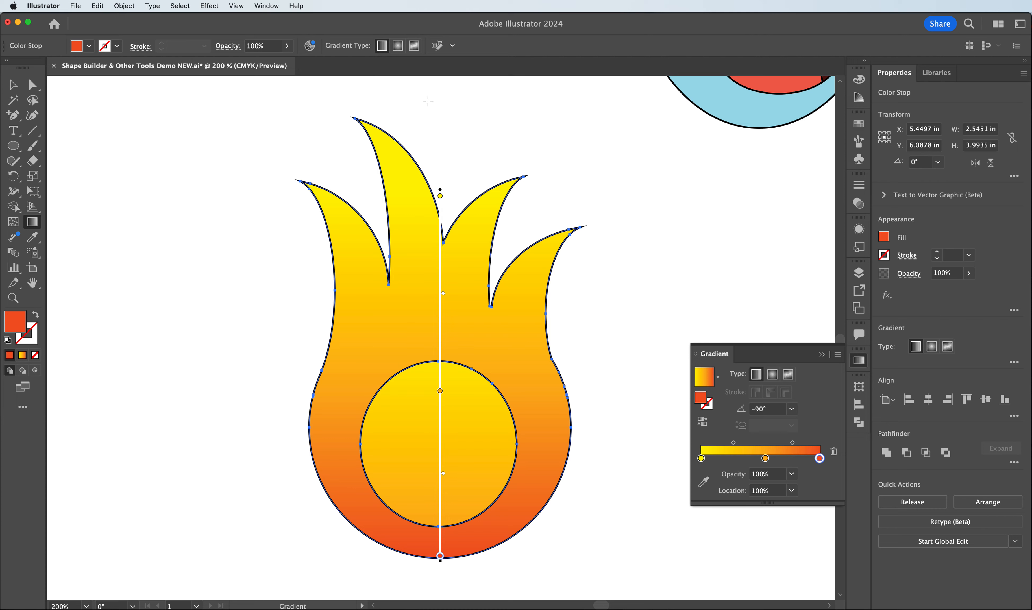
pyautogui.moveTo(428, 100); pyautogui.dragTo(426, 536)
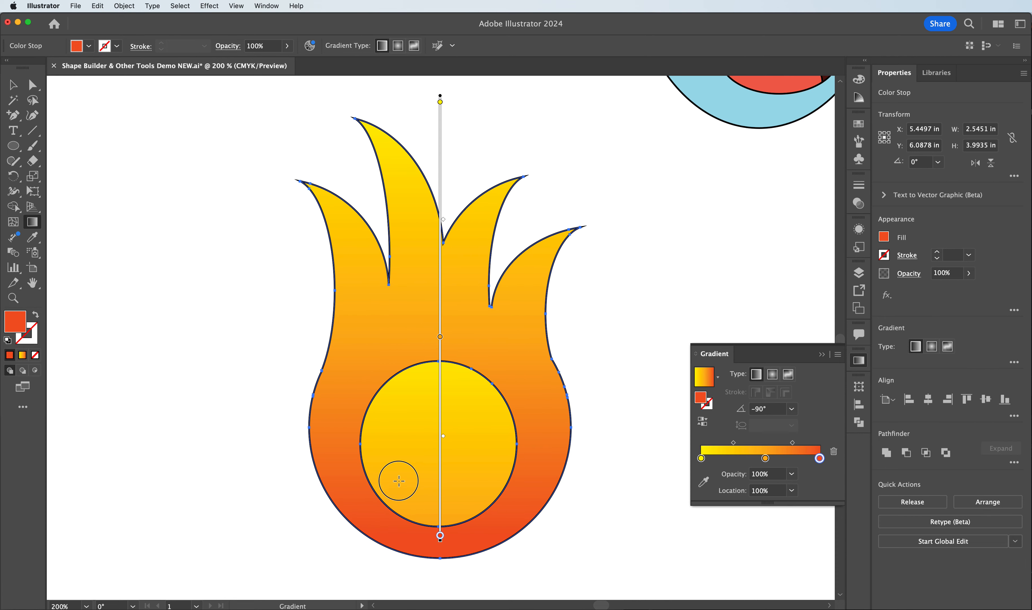
pyautogui.moveTo(396, 480); pyautogui.dragTo(396, 186)
pyautogui.moveTo(477, 544); pyautogui.dragTo(467, 245)
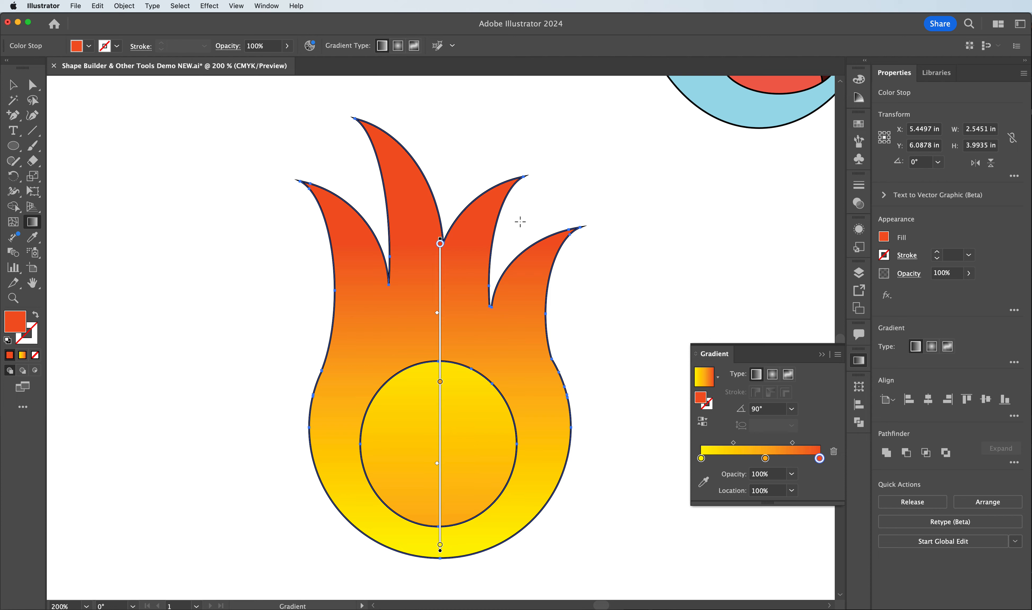
pyautogui.press('super+minus')
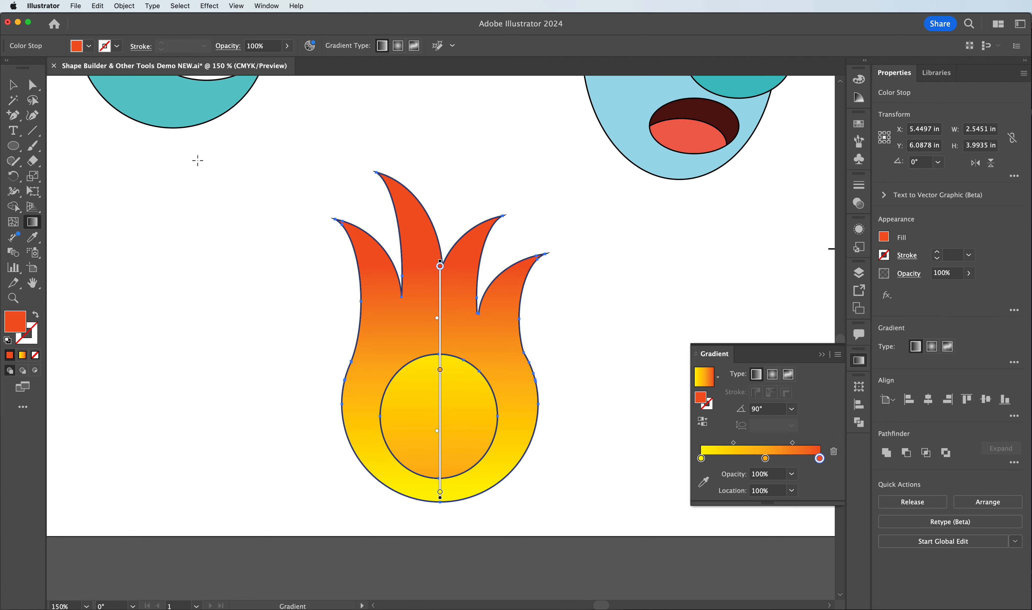
pyautogui.press('v')
pyautogui.click(243, 168)
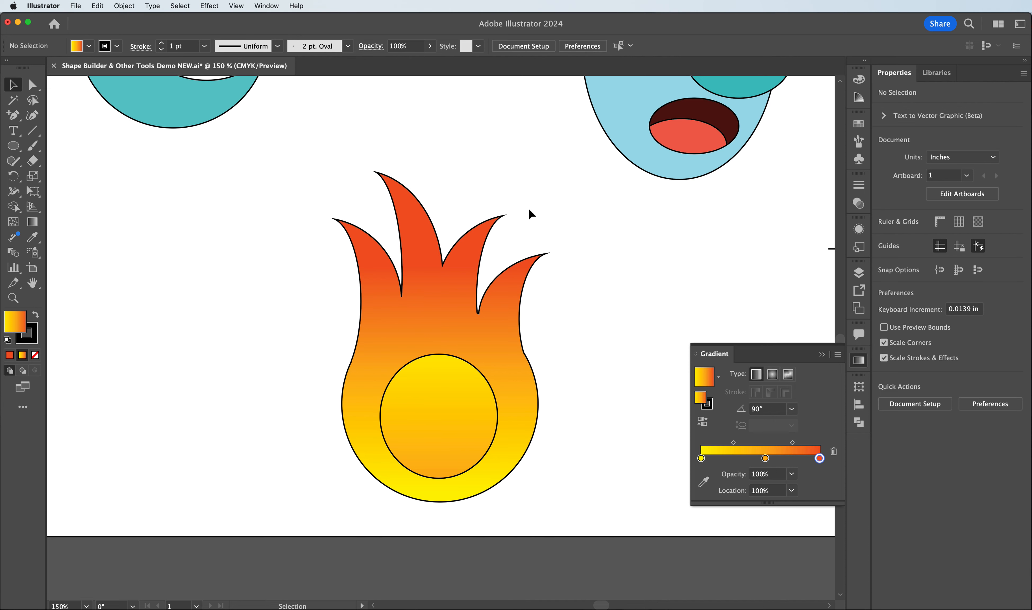
# Try the flame and inner circle without a stroke, undo the removal, and deselect
pyautogui.moveTo(319, 323); pyautogui.dragTo(469, 424)
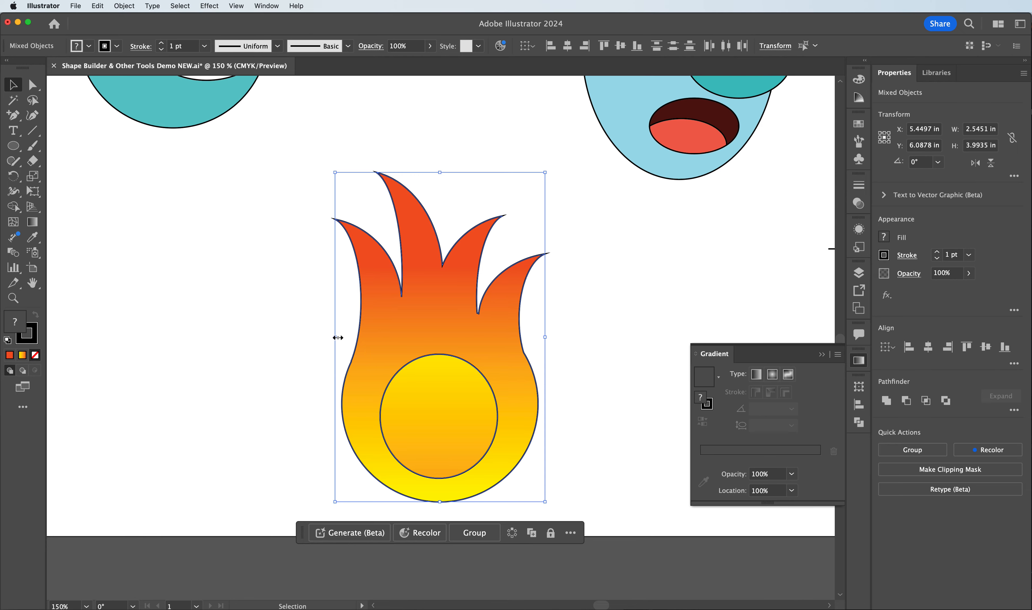
pyautogui.click(32, 341)
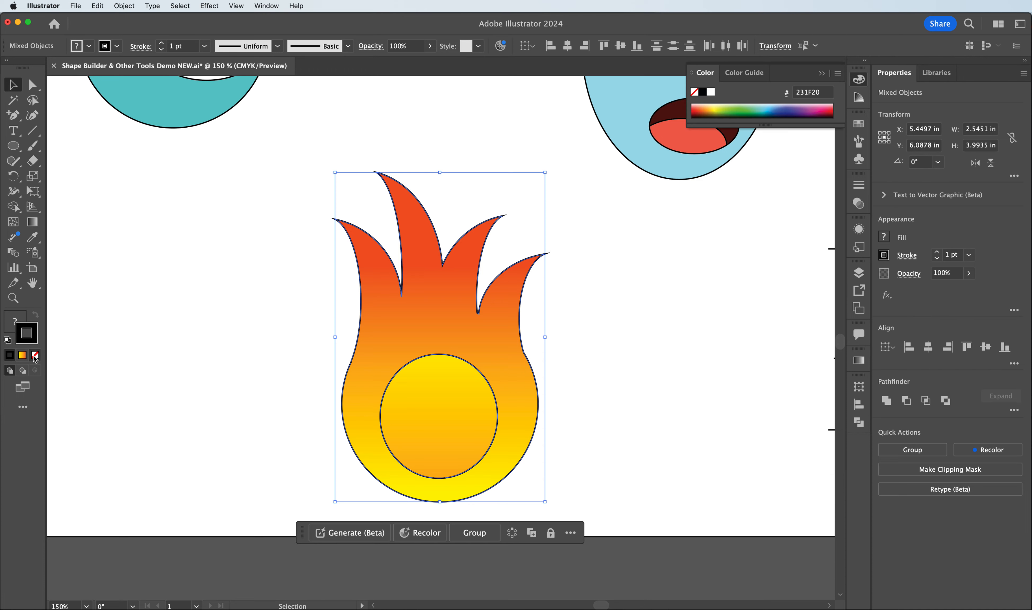
pyautogui.click(36, 356)
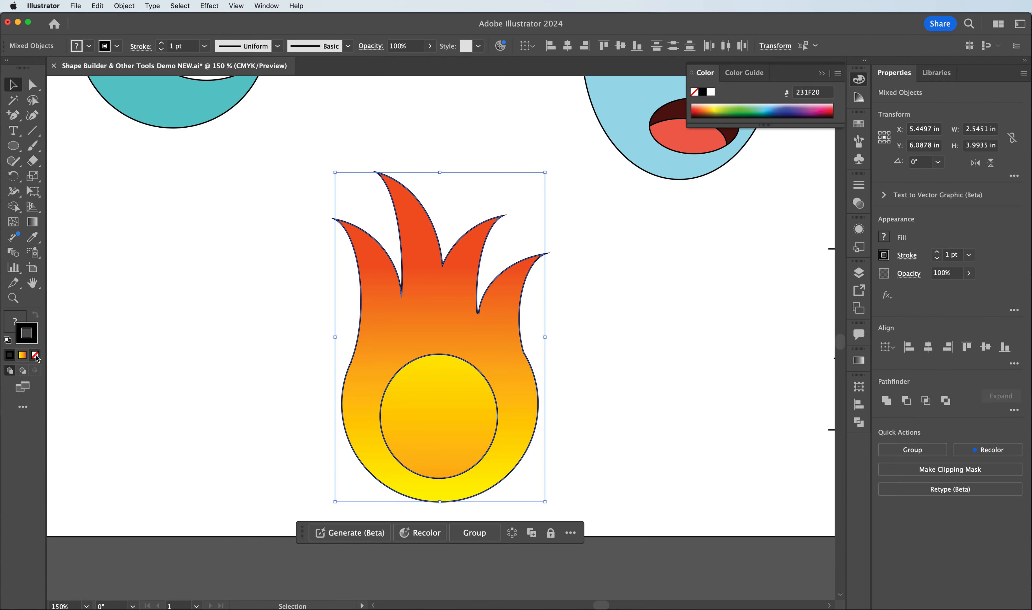
pyautogui.click(166, 336)
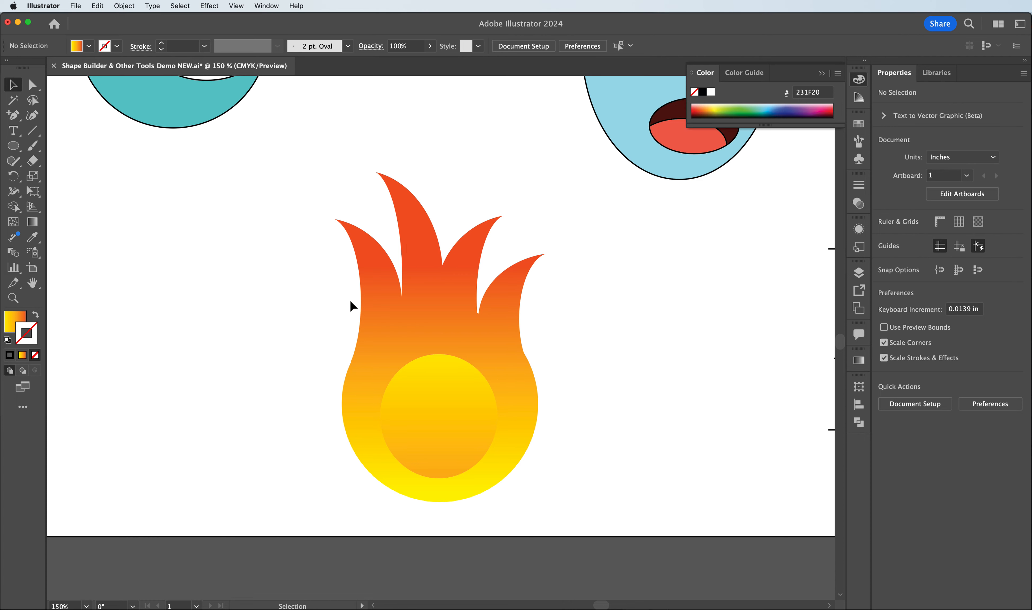
pyautogui.press('super+z')
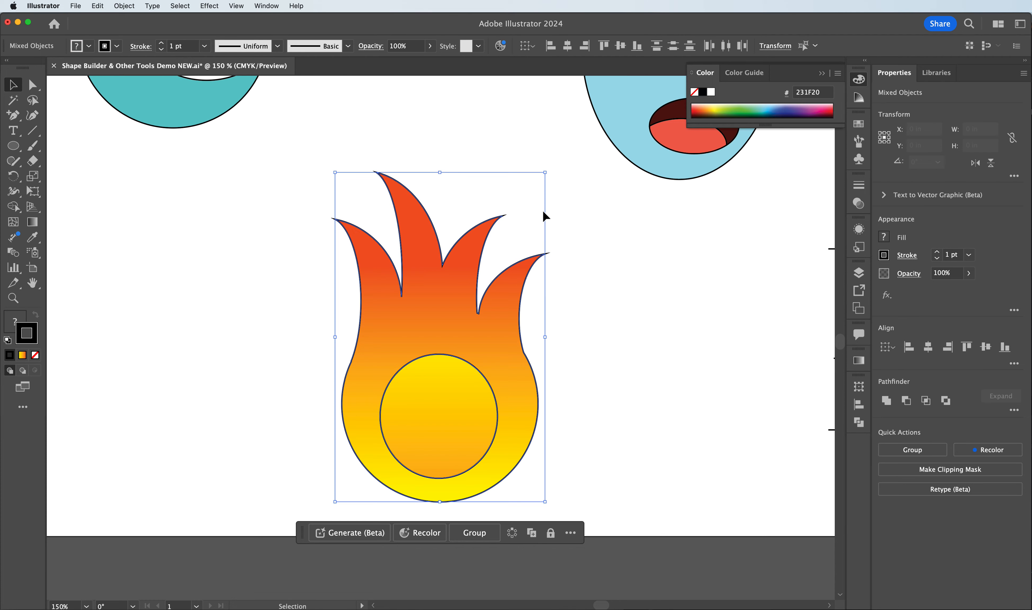
pyautogui.click(483, 158)
# Try selecting the staggered horizontal lines below the cloud, first all together and then three of them individually
pyautogui.press('super+minus')
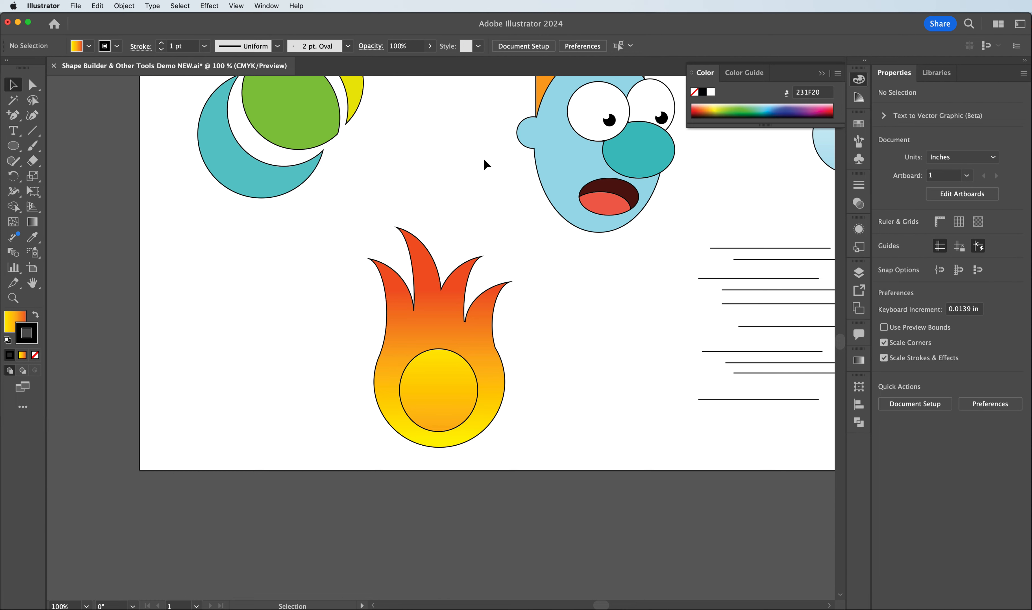
pyautogui.scroll(-5, 532, 204)
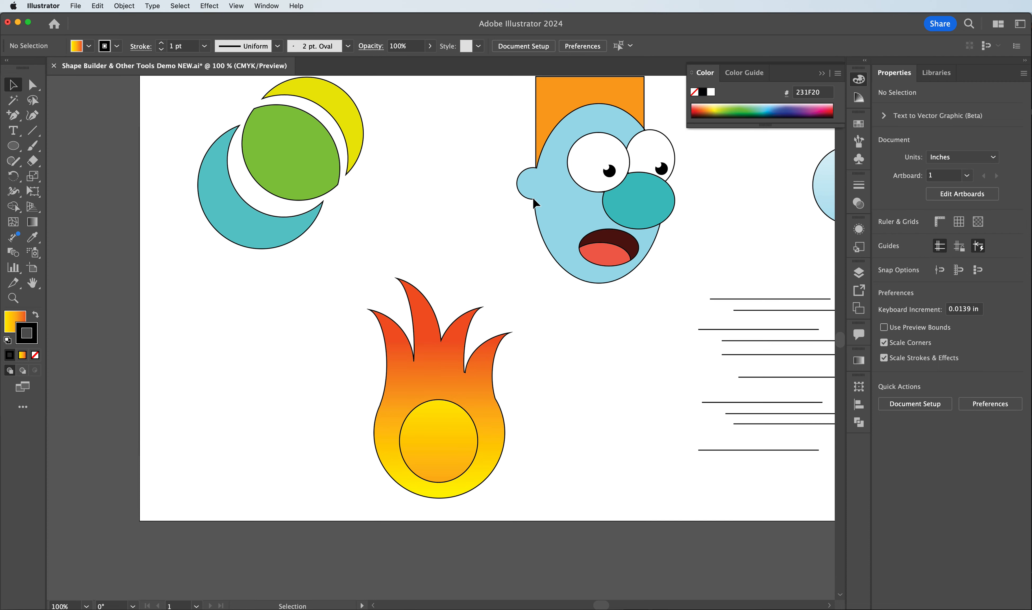
pyautogui.hscroll(15, 564, 281)
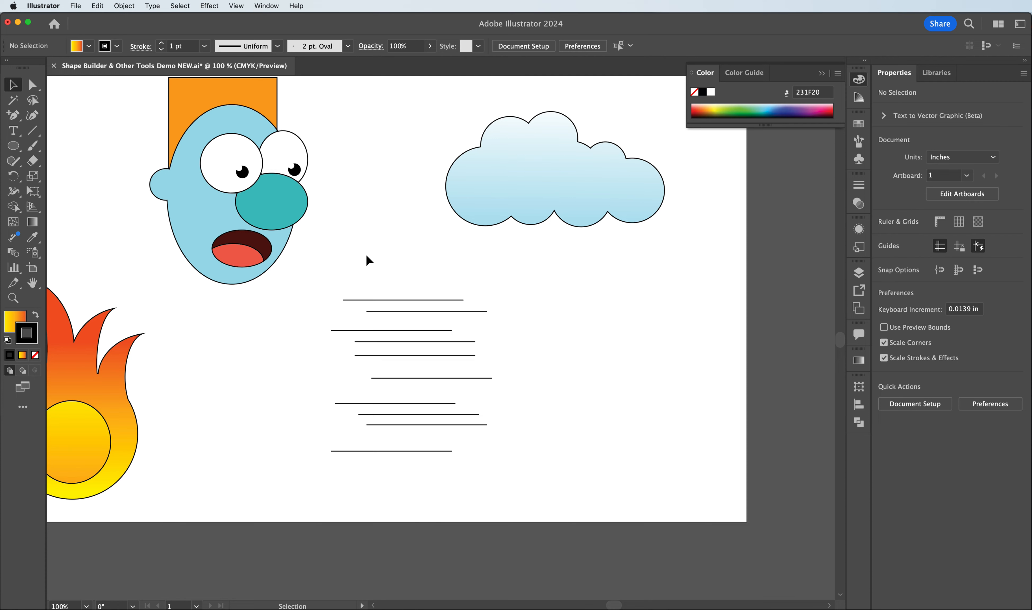
pyautogui.moveTo(326, 273); pyautogui.dragTo(536, 482)
pyautogui.click(319, 273)
pyautogui.moveTo(314, 277); pyautogui.dragTo(527, 468)
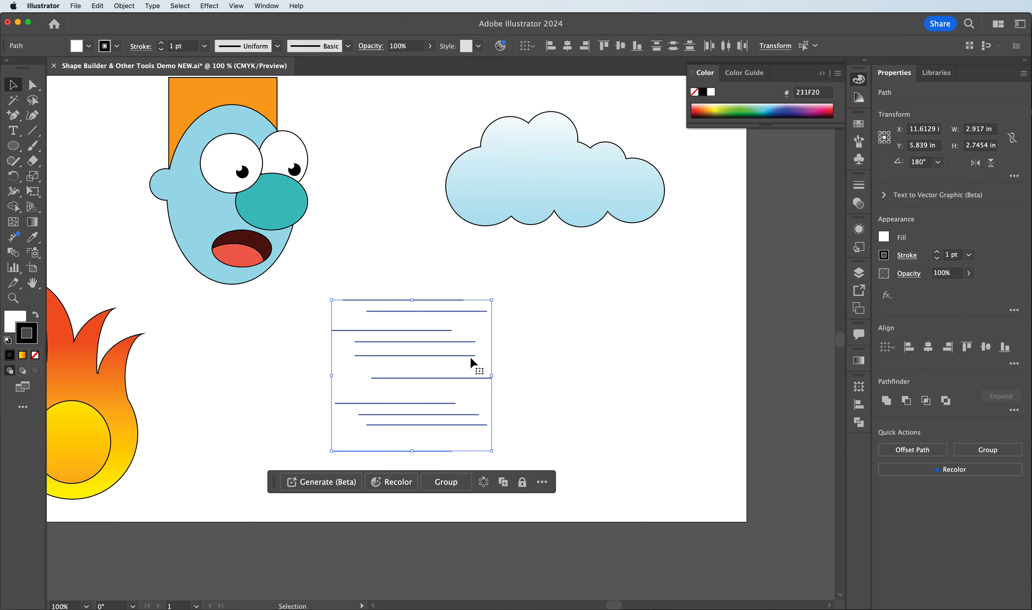
pyautogui.click(393, 273)
pyautogui.click(407, 300)
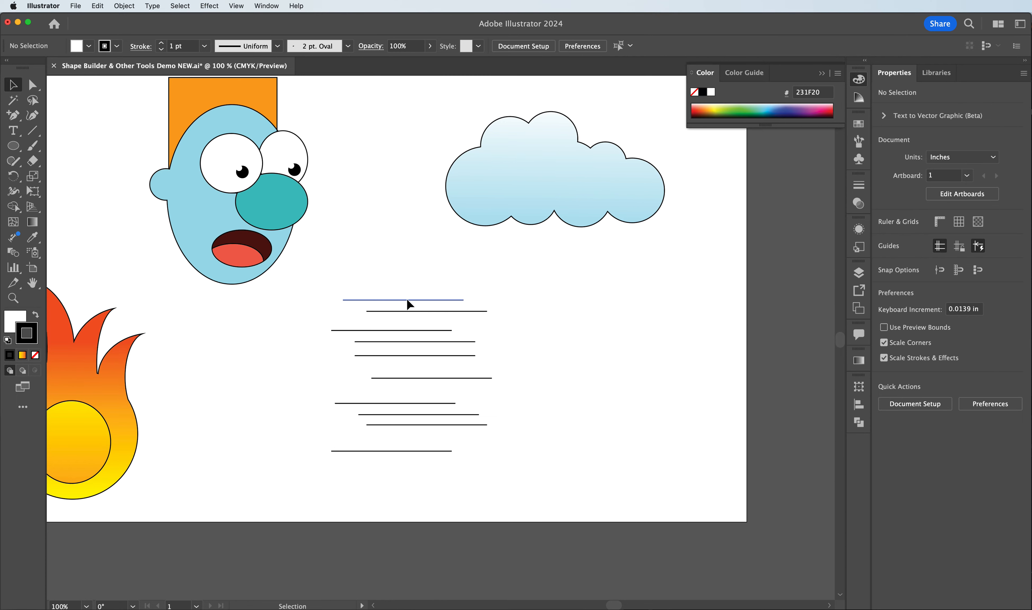
pyautogui.keyDown('shift'); pyautogui.click(439, 312); pyautogui.keyUp('shift')
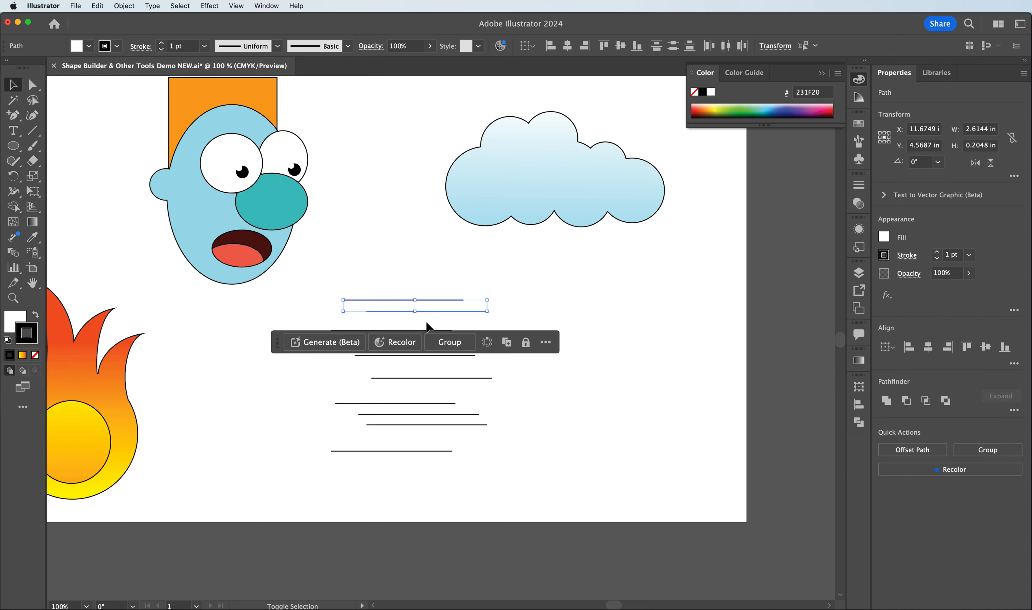
pyautogui.keyDown('shift'); pyautogui.click(434, 356); pyautogui.keyUp('shift')
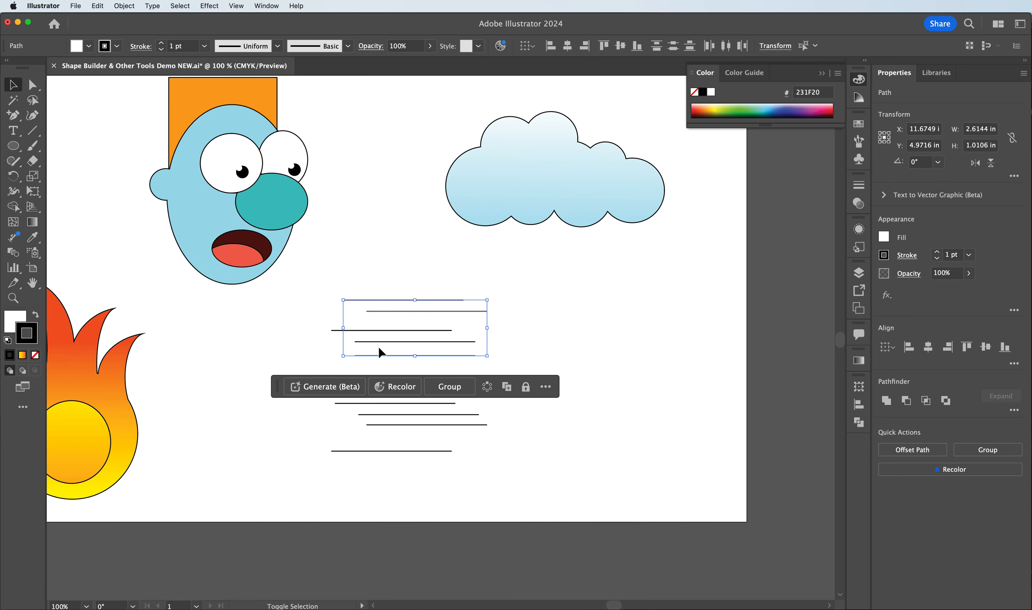
# Select all ten staggered lines and align them to one another by their horizontal centers
pyautogui.moveTo(309, 282); pyautogui.dragTo(545, 468)
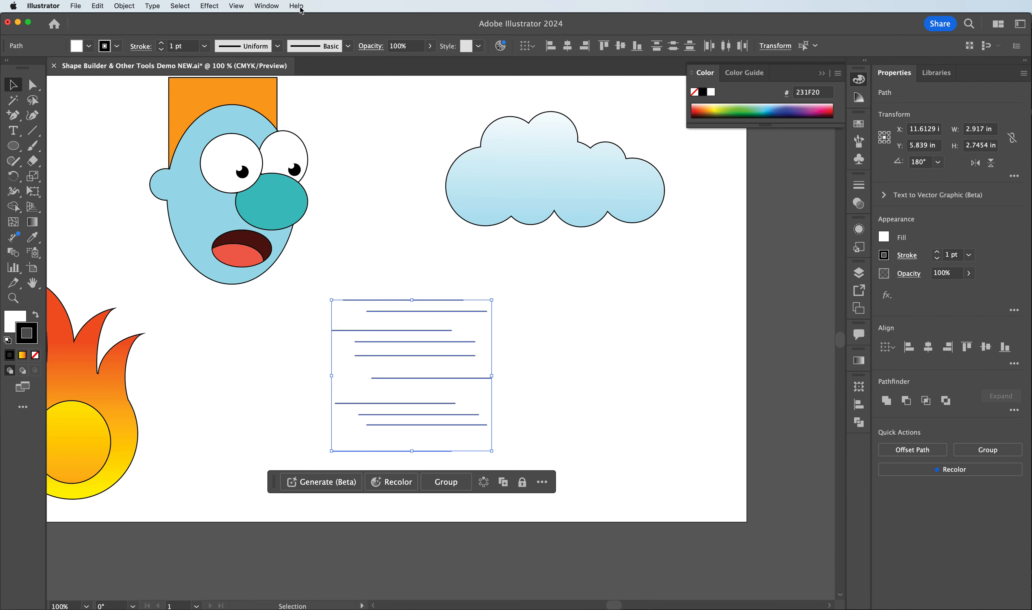
pyautogui.click(858, 409)
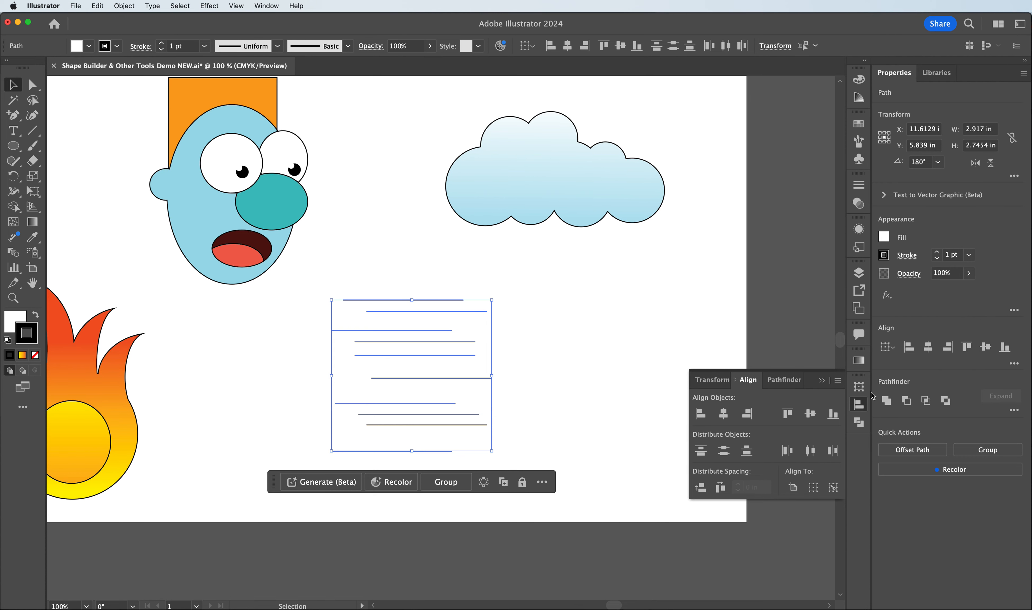
pyautogui.click(268, 6)
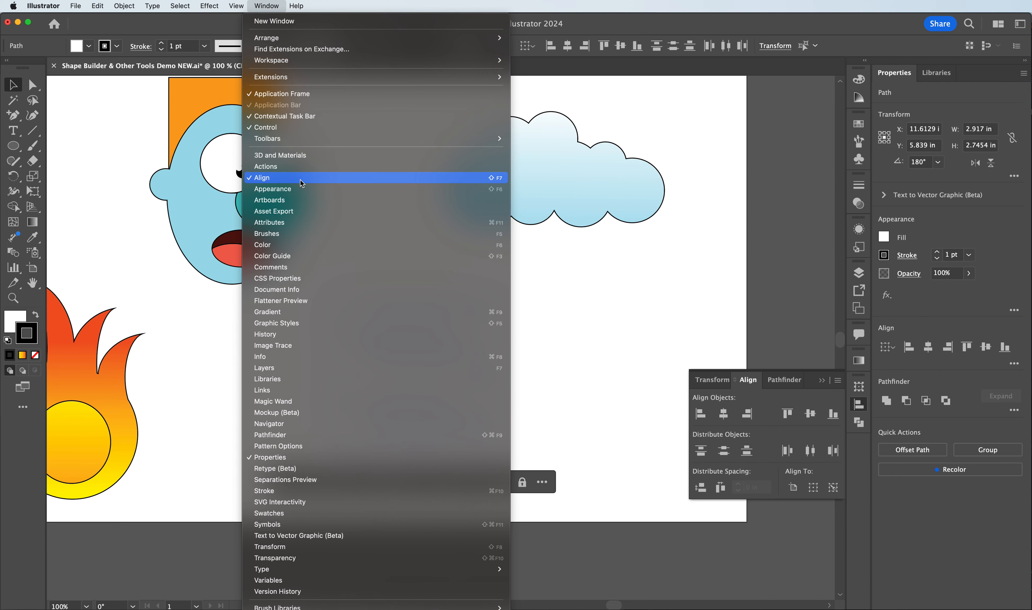
pyautogui.click(793, 395)
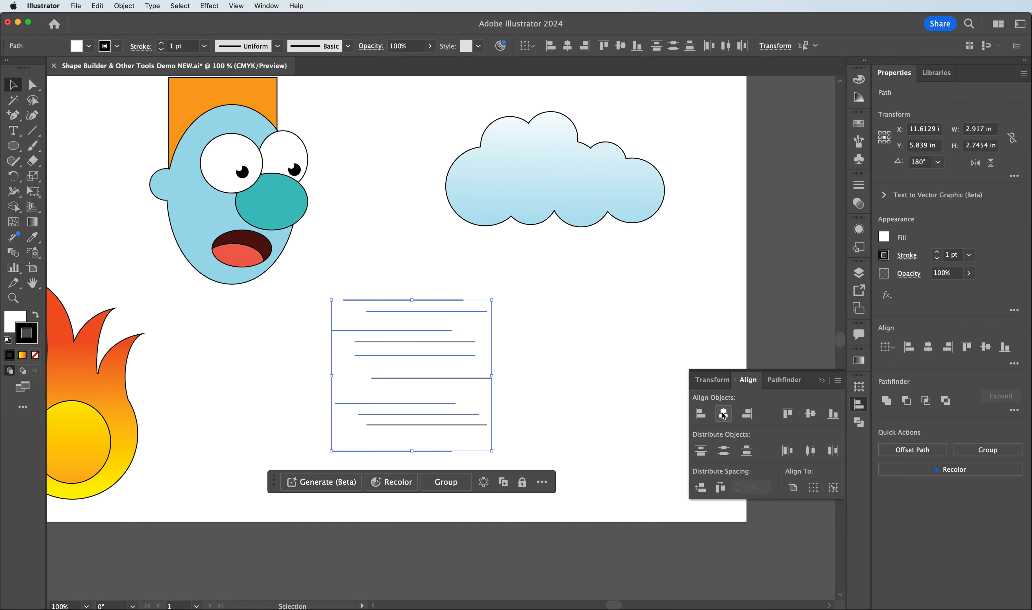
pyautogui.click(724, 415)
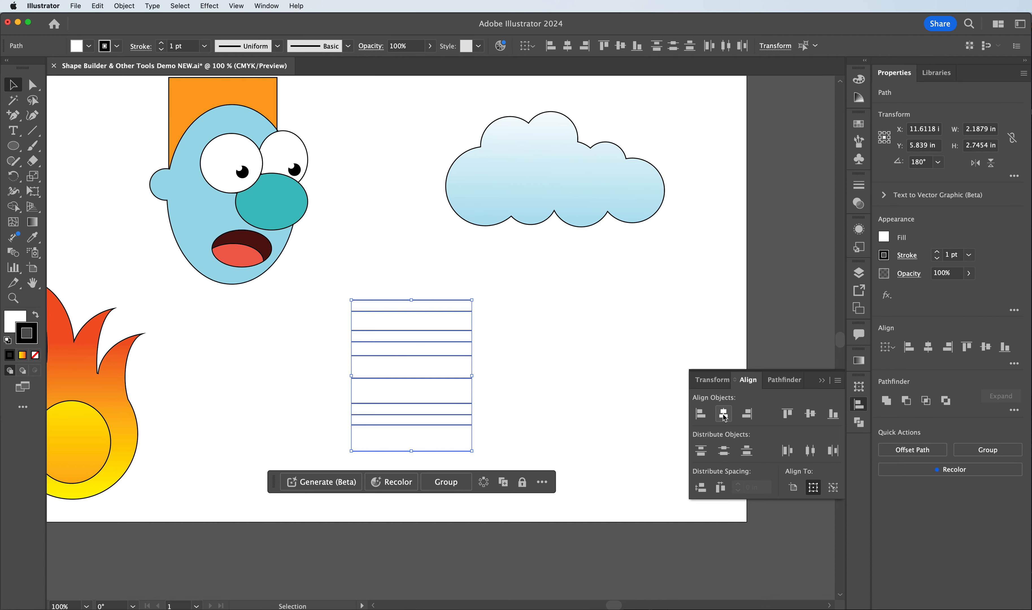
# Shorten the second, fourth and sixth horizontal lines from their right ends to roughly half their length
pyautogui.click(373, 267)
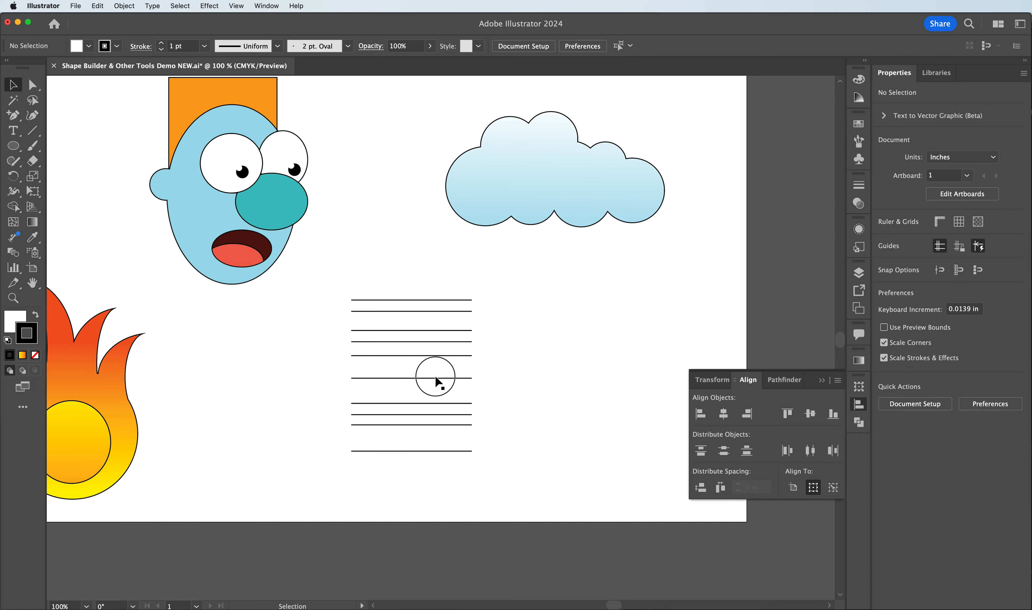
pyautogui.click(440, 378)
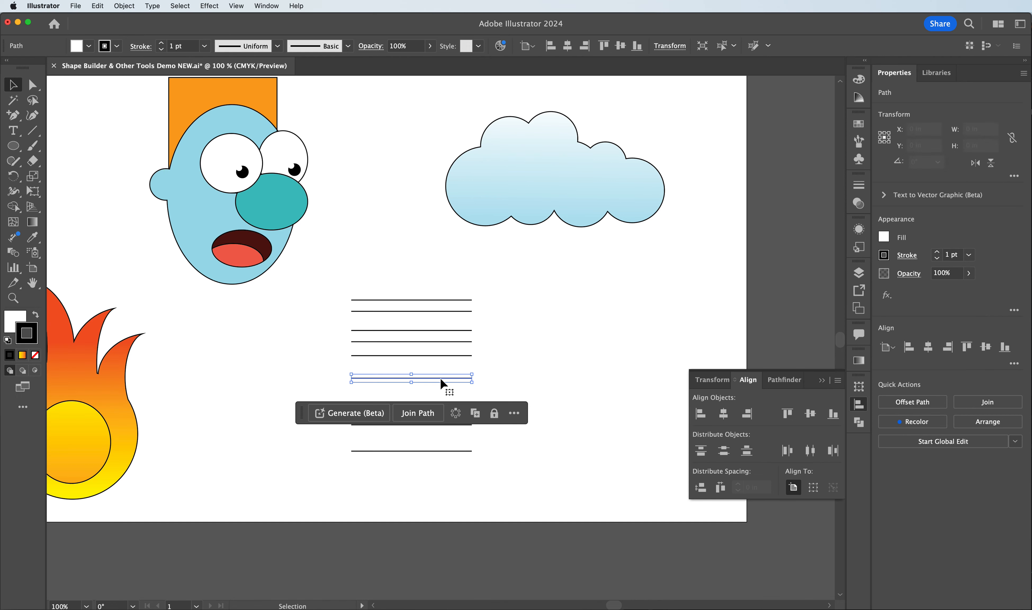
pyautogui.keyDown('shift'); pyautogui.click(449, 342); pyautogui.keyUp('shift')
pyautogui.moveTo(472, 360); pyautogui.dragTo(416, 361)
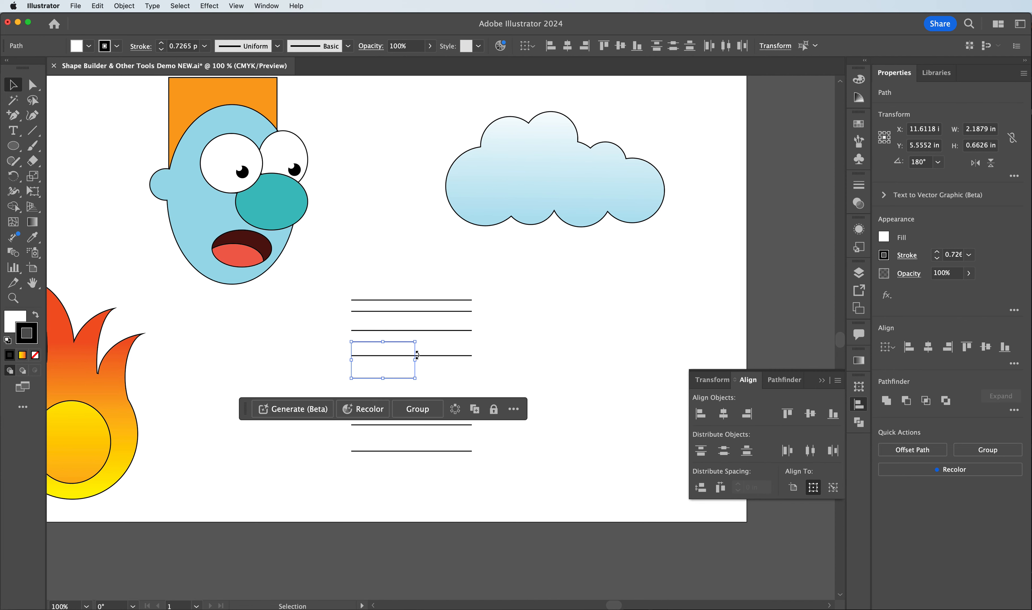
pyautogui.click(426, 319)
pyautogui.click(414, 311)
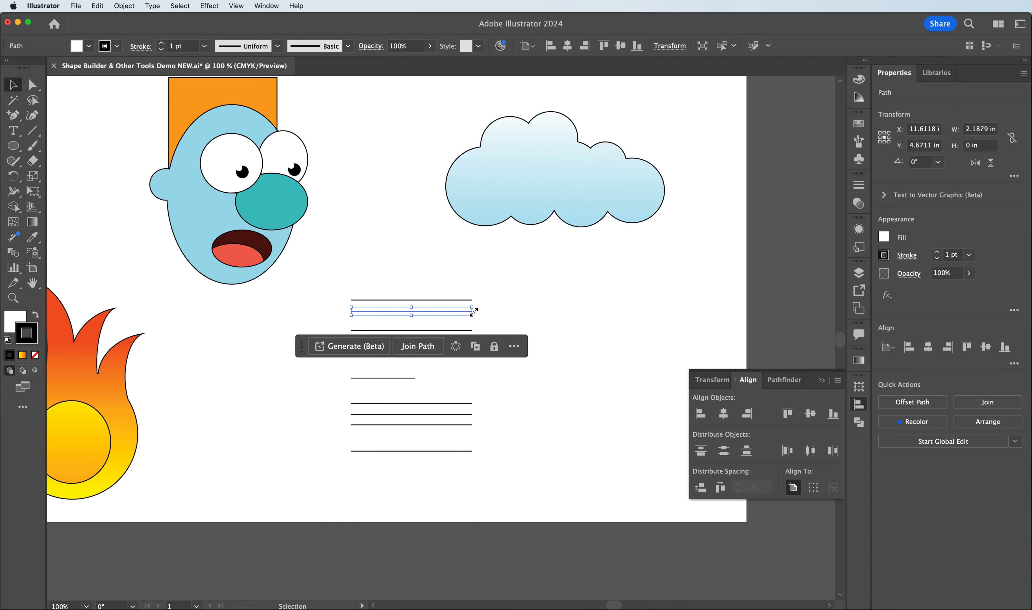
pyautogui.moveTo(473, 310); pyautogui.dragTo(421, 309)
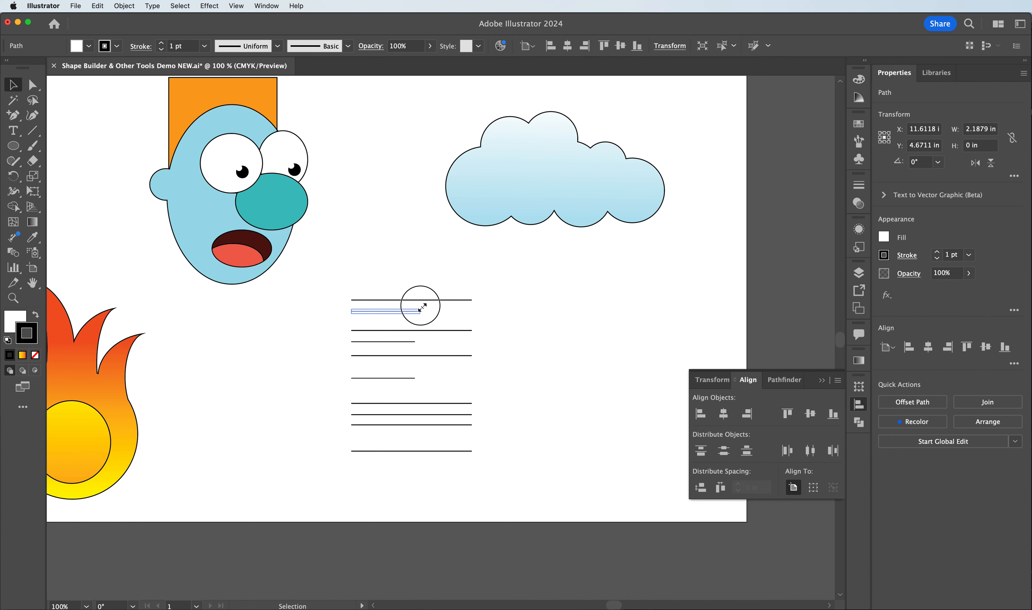
# Try aligning all ten horizontal lines by their left edges, by their right edges and by their horizontal centers
pyautogui.click(413, 291)
pyautogui.moveTo(360, 270); pyautogui.dragTo(468, 451)
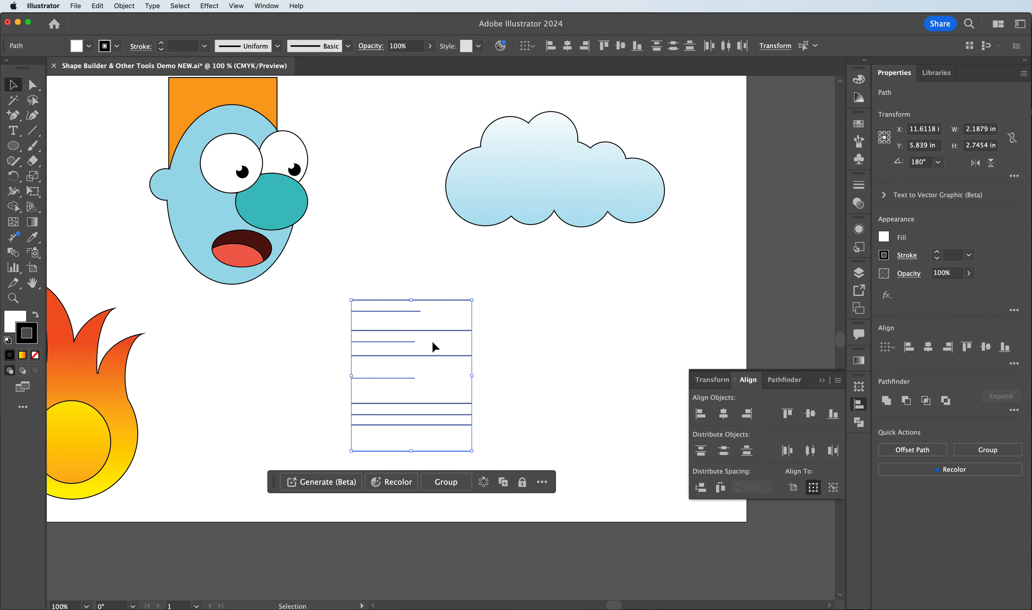
pyautogui.click(699, 417)
pyautogui.click(745, 418)
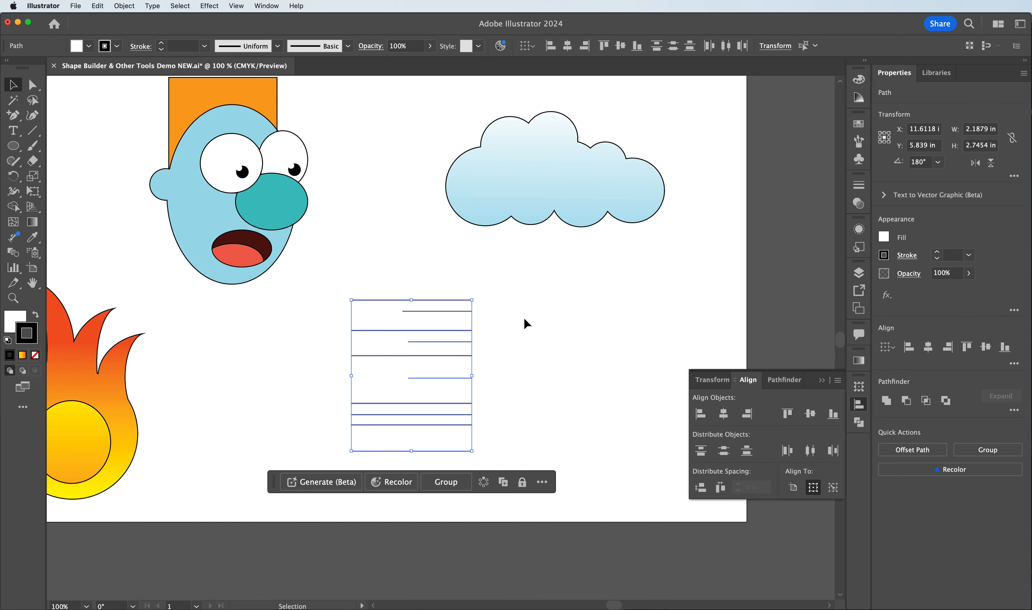
pyautogui.click(723, 414)
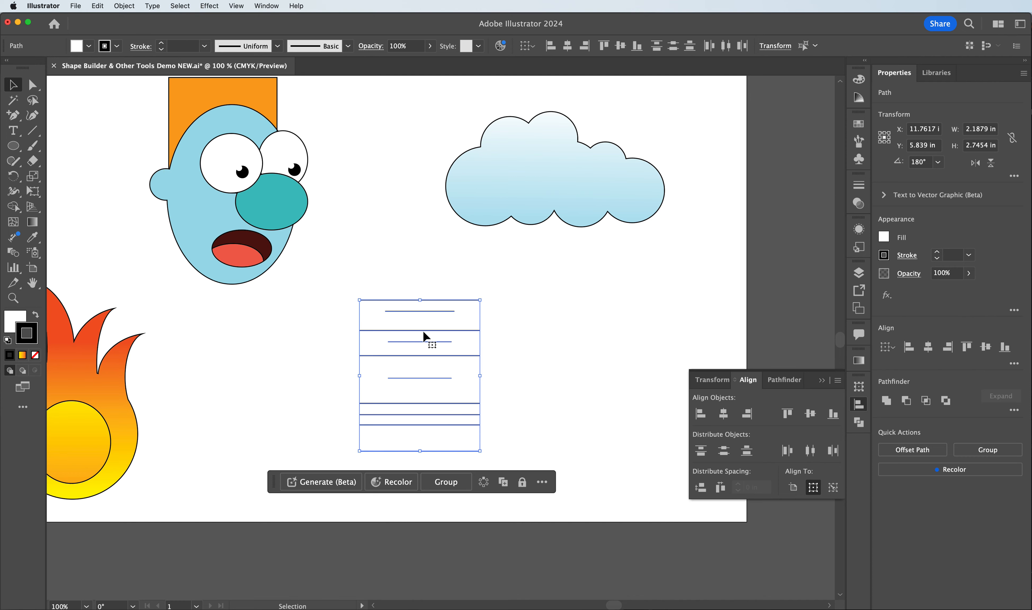
pyautogui.click(415, 274)
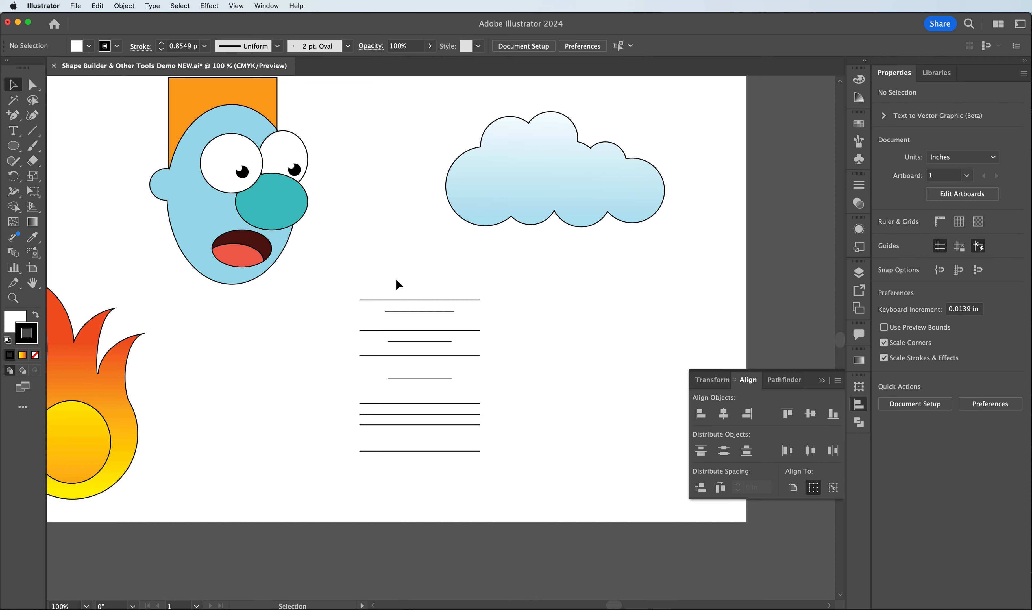
# Undo the alignment trials and the shortening of the three lines
pyautogui.moveTo(395, 277); pyautogui.dragTo(471, 482)
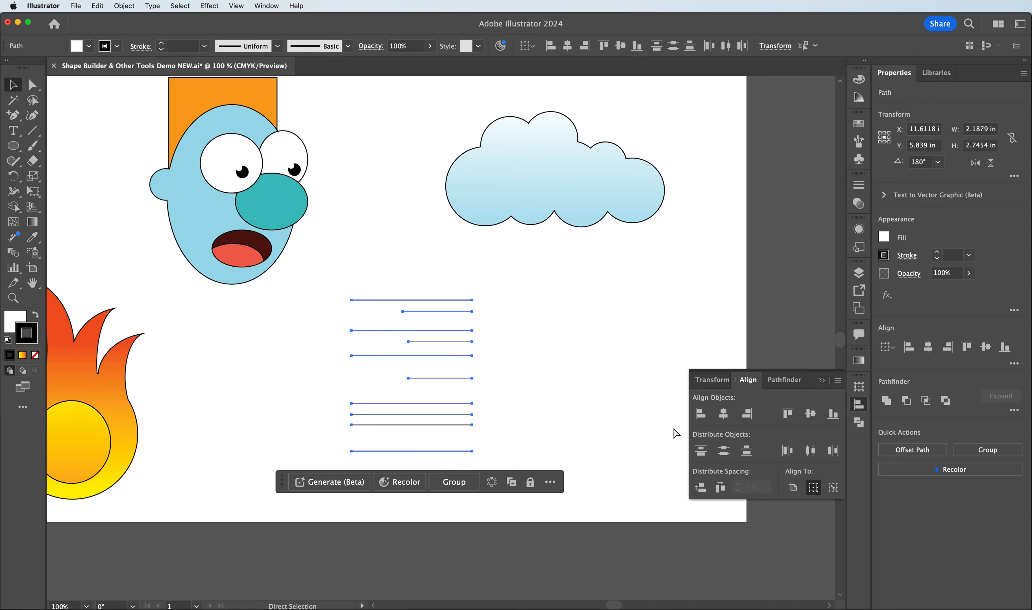
pyautogui.press('super+z')
pyautogui.press('super+z')
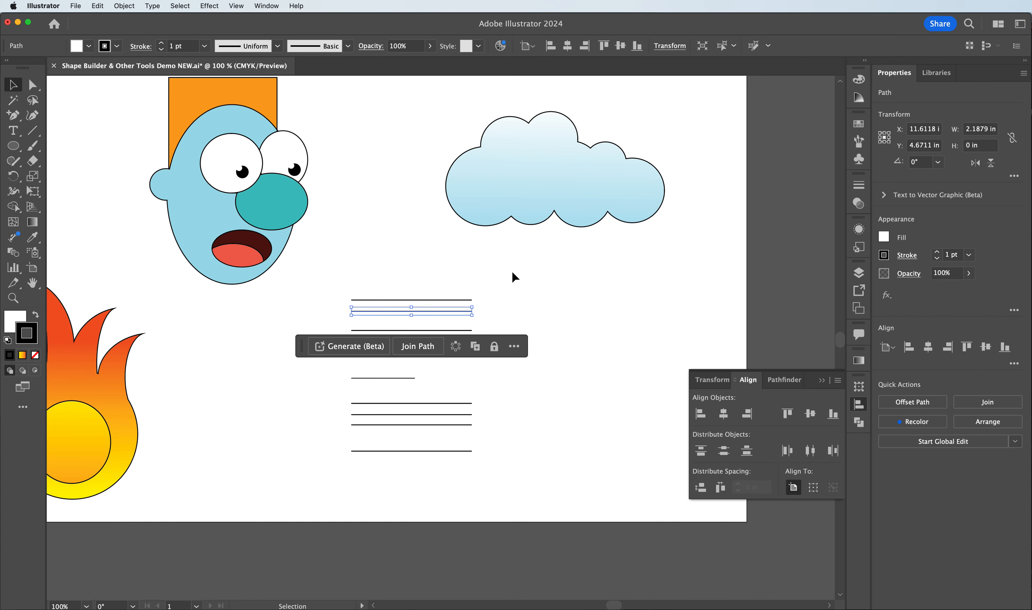
pyautogui.press('super+z')
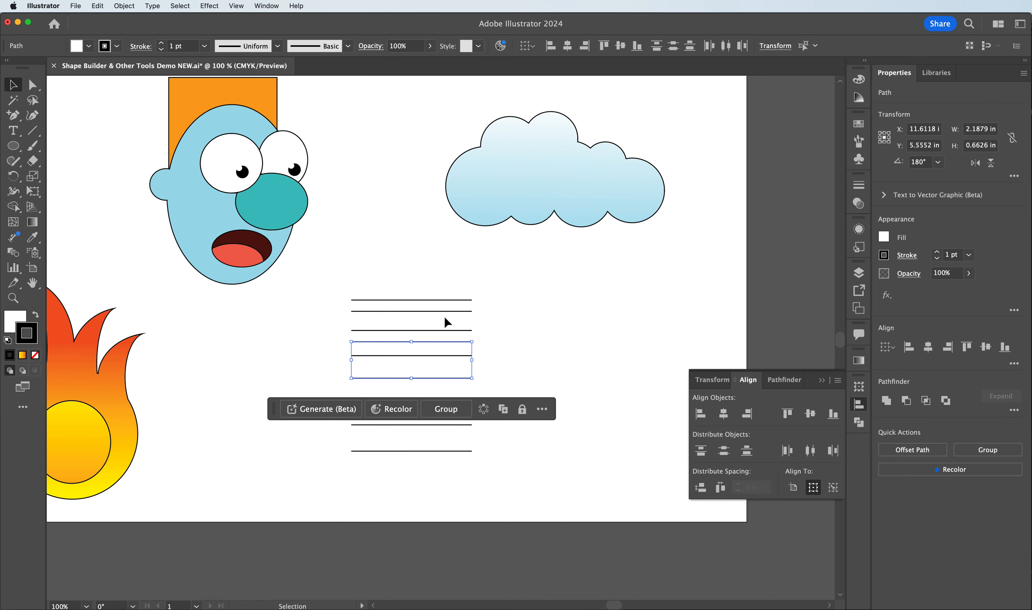
# Select all ten lines, try aligning them by their vertical centers, and undo the alignment
pyautogui.moveTo(315, 277); pyautogui.dragTo(500, 488)
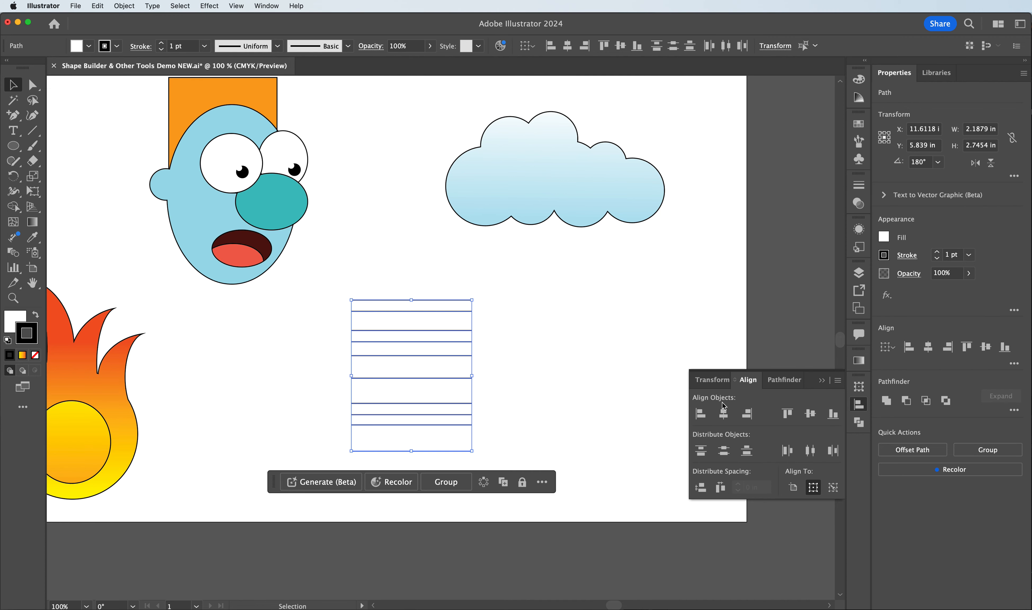
pyautogui.click(811, 414)
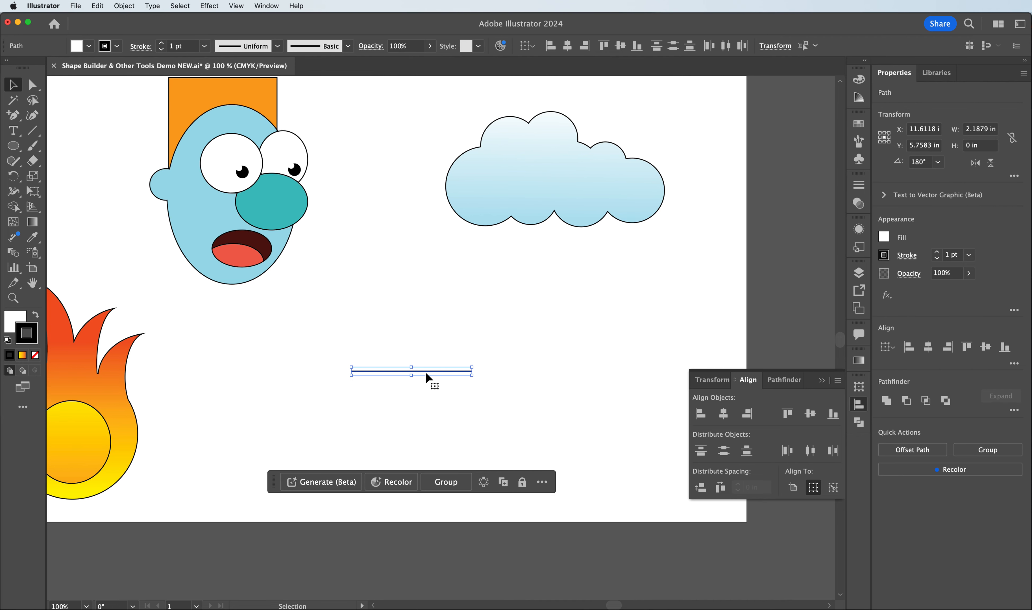
pyautogui.press('a')
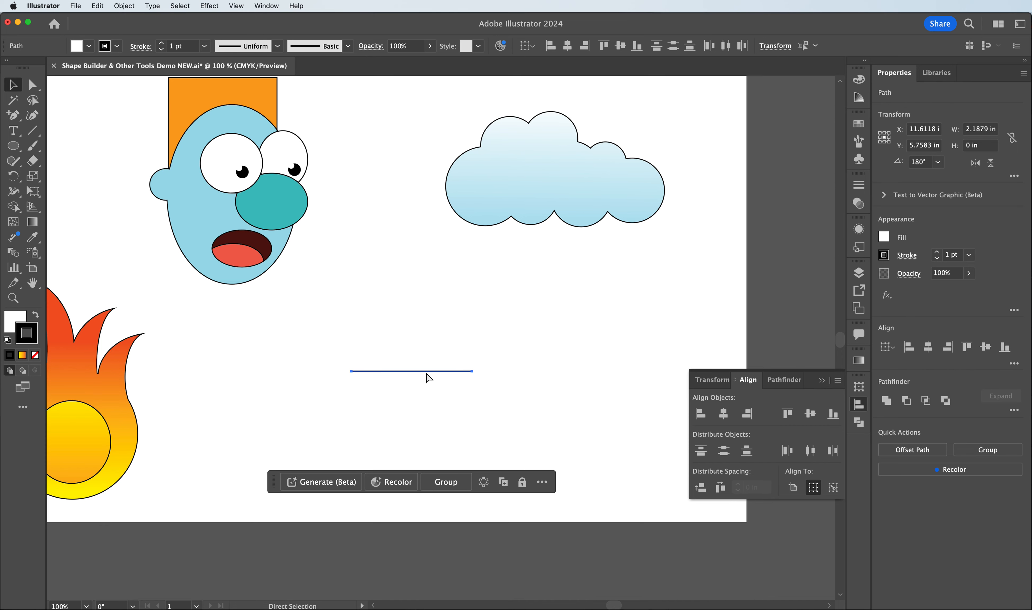
pyautogui.press('super+z')
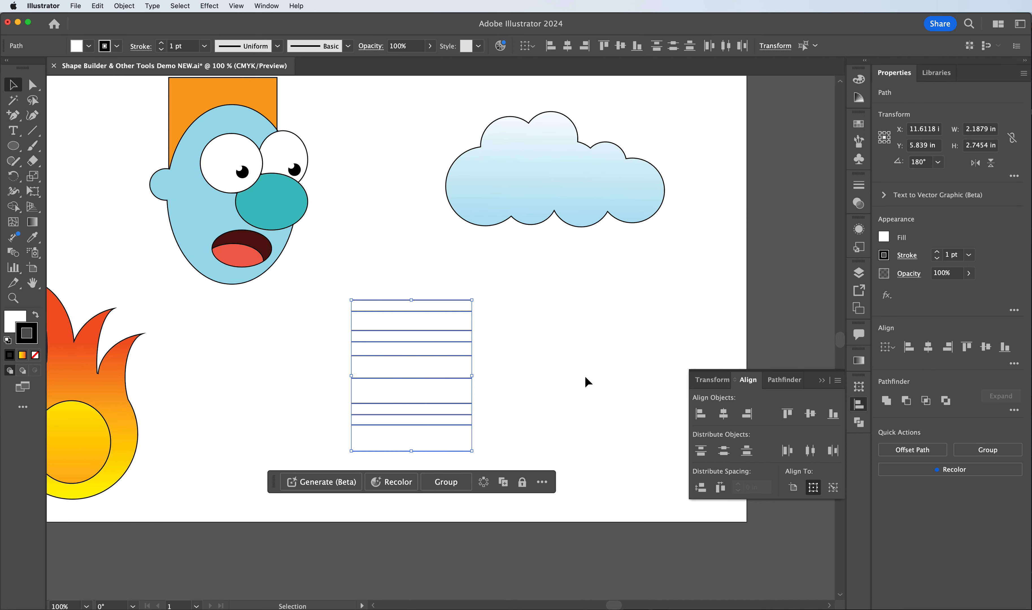
# Distribute the ten lines evenly by their vertical centers and move the whole set slightly up and left toward the face
pyautogui.click(726, 452)
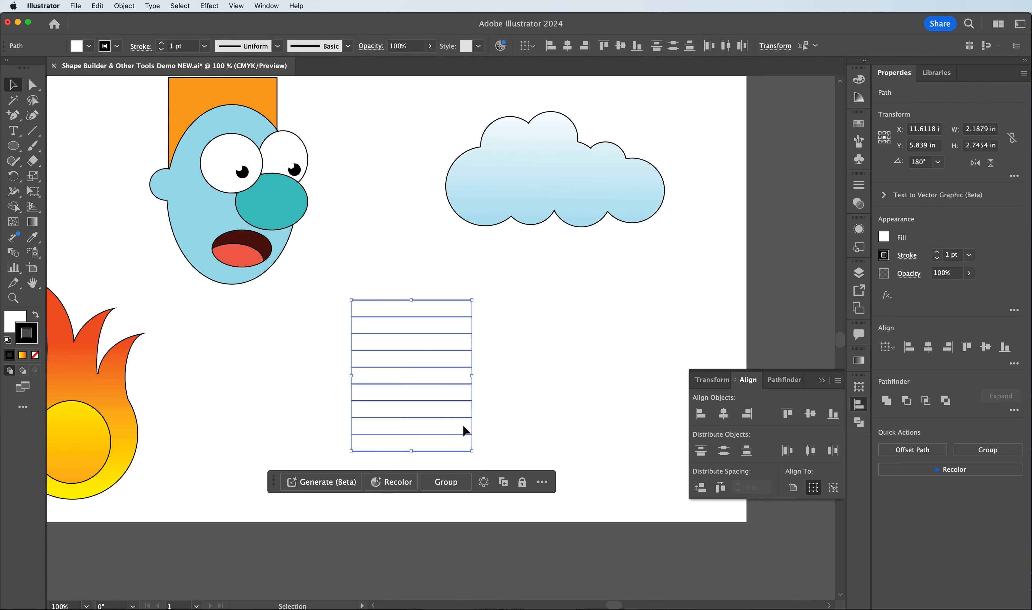
pyautogui.click(513, 422)
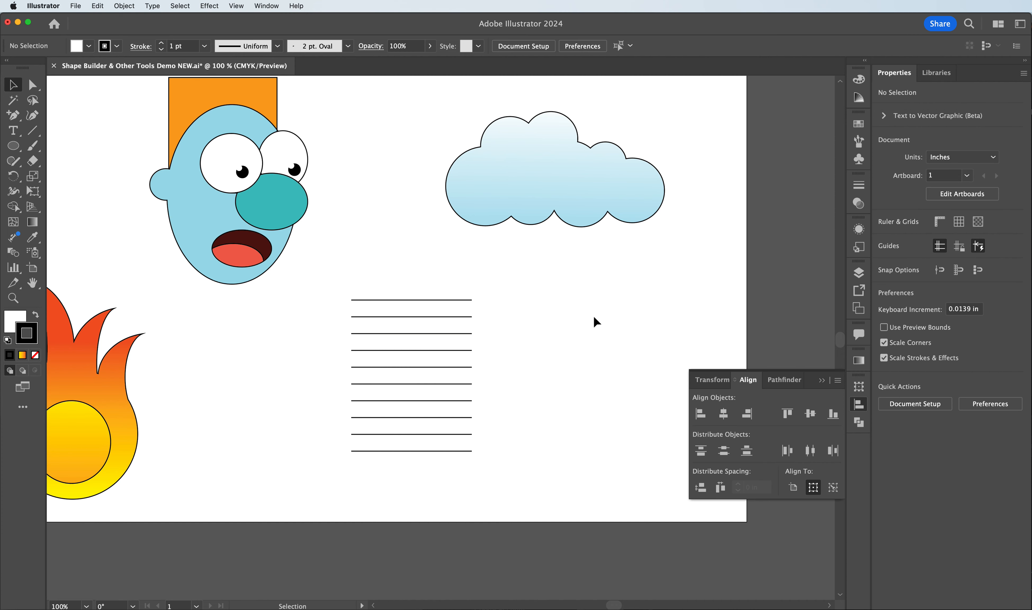
pyautogui.moveTo(345, 289); pyautogui.dragTo(387, 428)
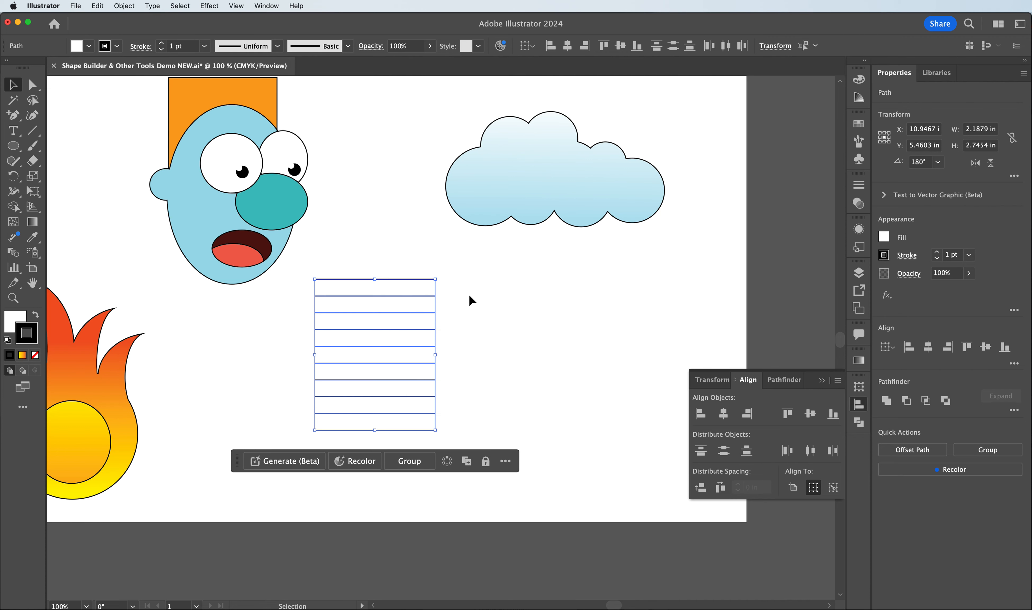
pyautogui.click(468, 294)
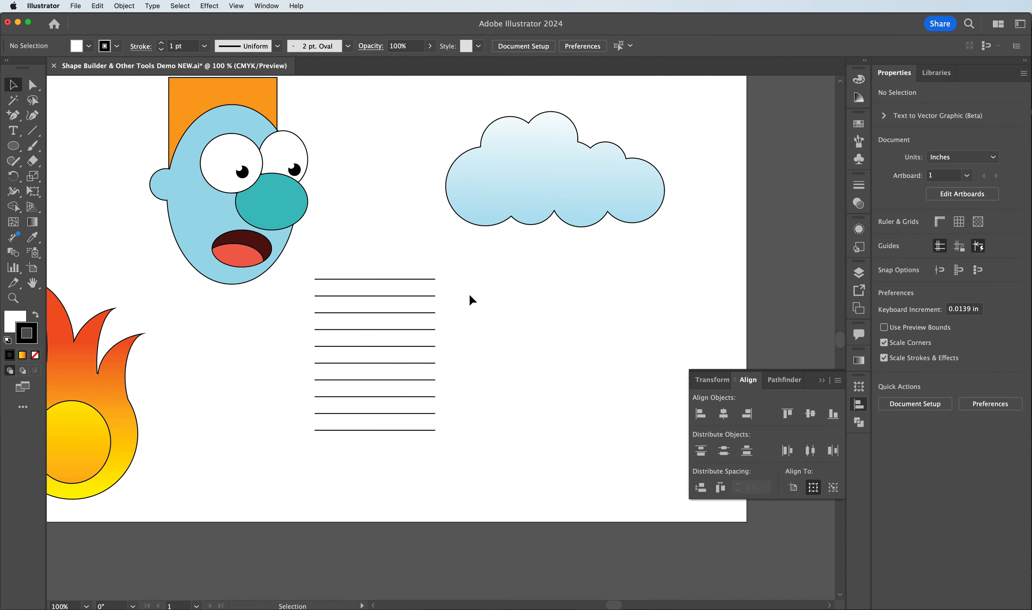
pyautogui.click(825, 386)
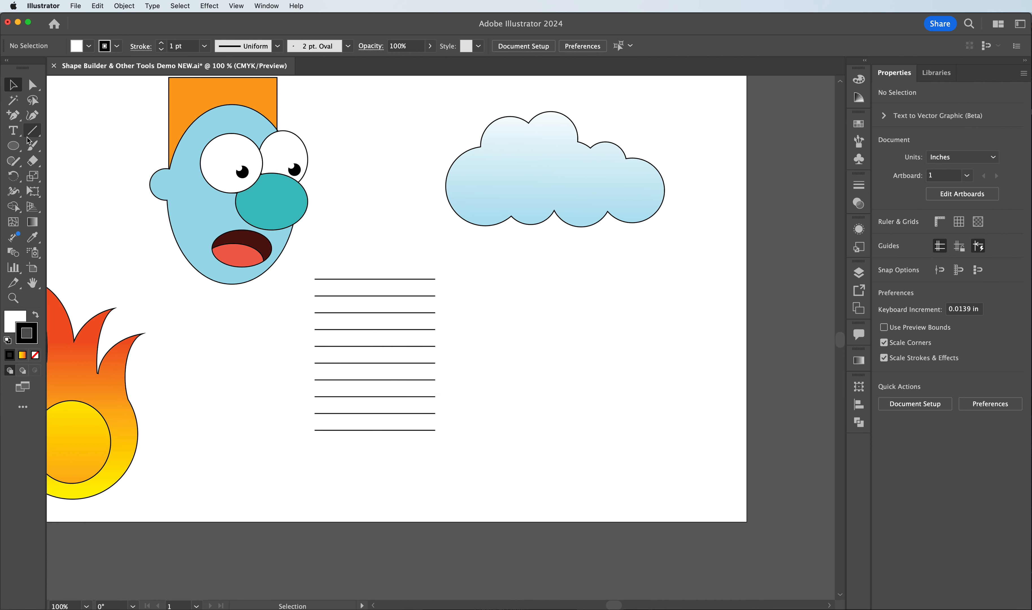
# Draw a straight vertical line about 1.88 in long with the Pen tool, between the horizontal lines and the cloud's underside, and select it
pyautogui.moveTo(18, 121); pyautogui.dragTo(88, 110)
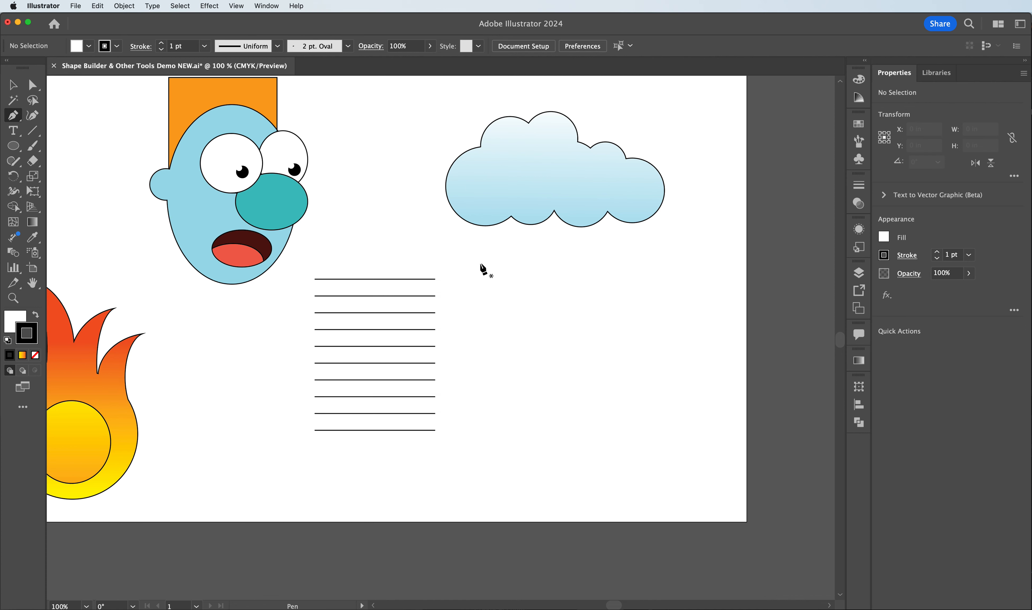
pyautogui.click(480, 263)
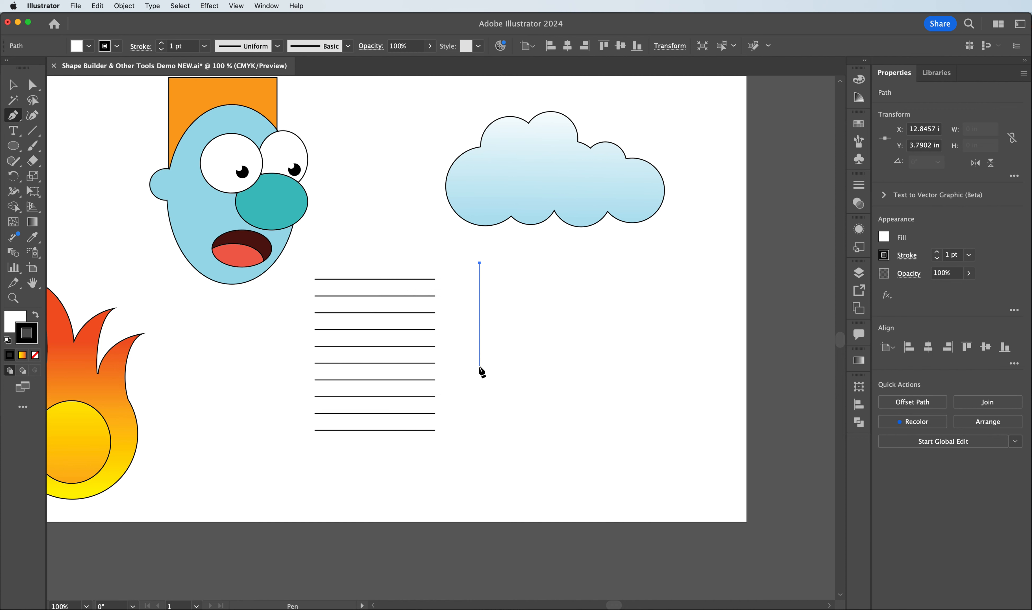
pyautogui.click(480, 368)
pyautogui.moveTo(480, 367); pyautogui.dragTo(479, 263)
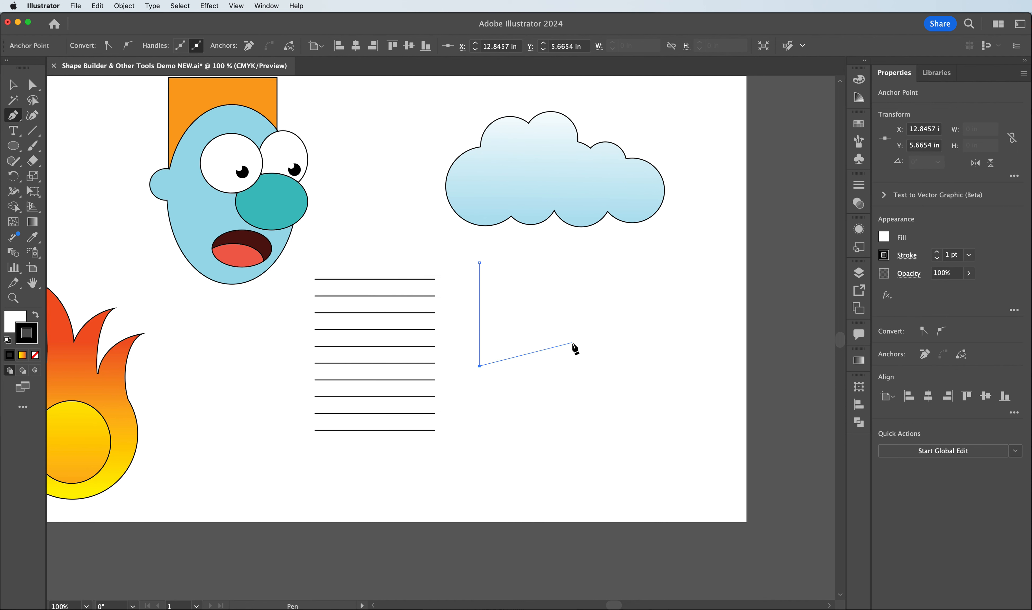
pyautogui.press('Escape')
pyautogui.click(14, 86)
pyautogui.click(481, 279)
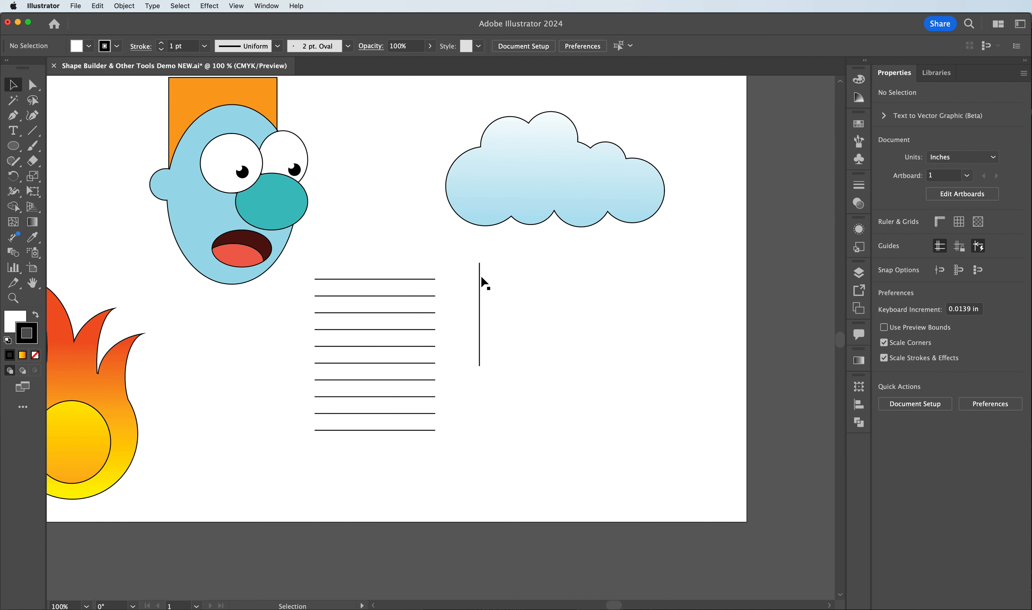
pyautogui.click(480, 285)
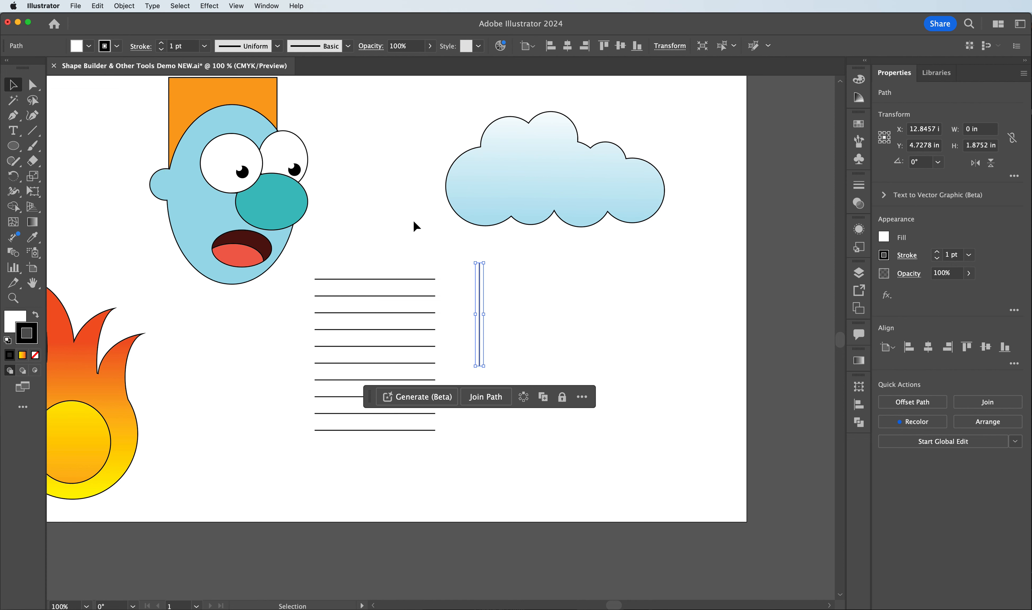
# Turn on Smart Guides and deselect the vertical line
pyautogui.click(237, 6)
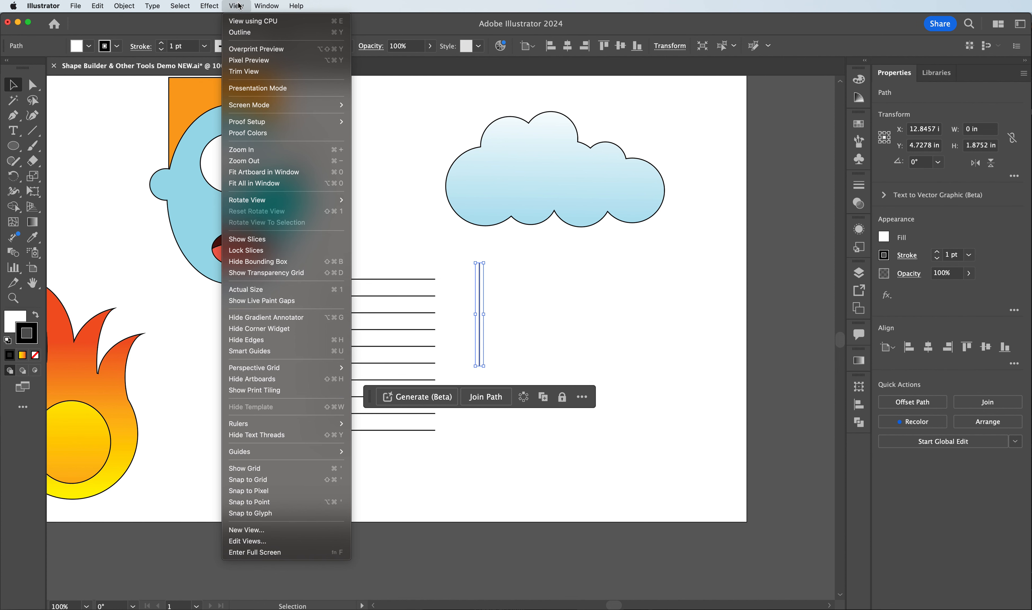
pyautogui.click(254, 352)
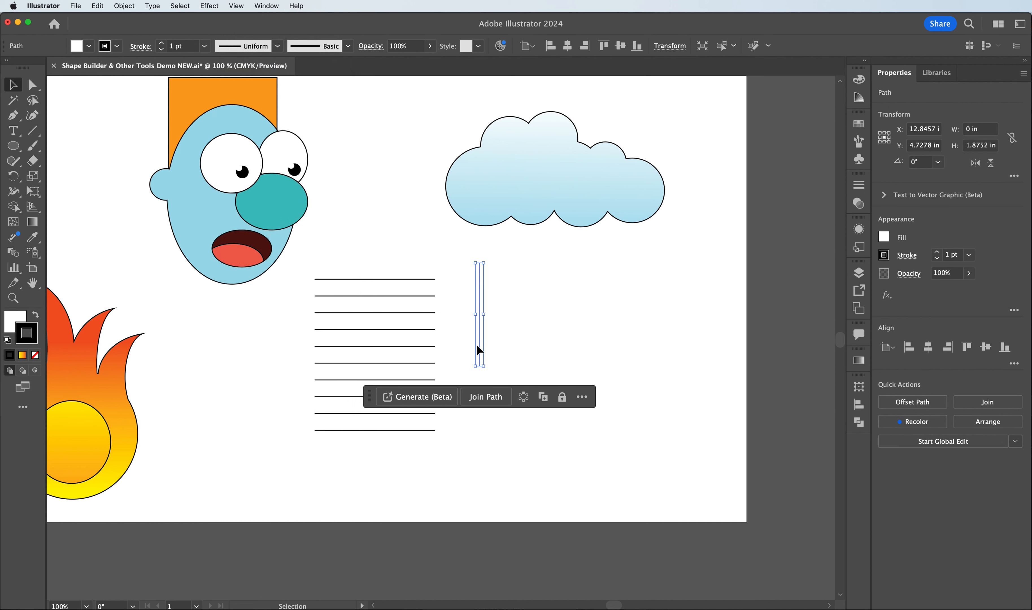
pyautogui.click(500, 277)
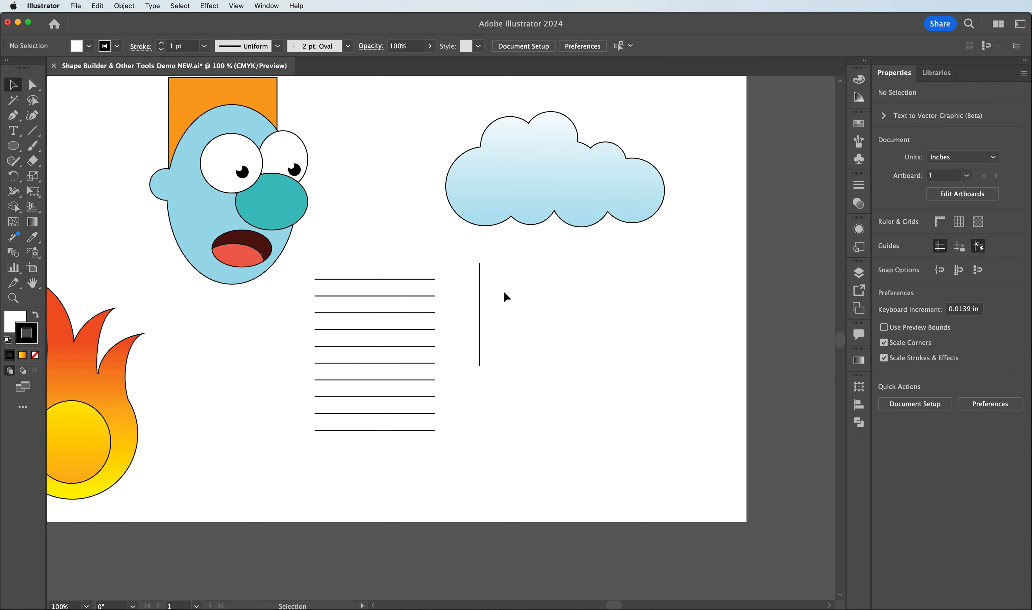
# Duplicate the vertical line to the right at equal spacing, repeating the transform until the row holds 14 lines
pyautogui.click(479, 283)
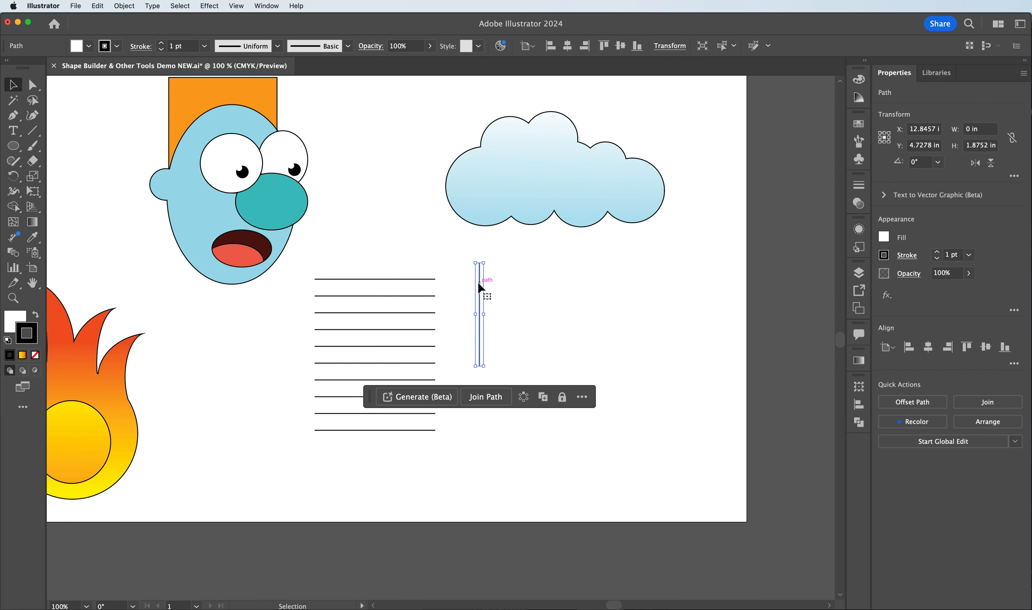
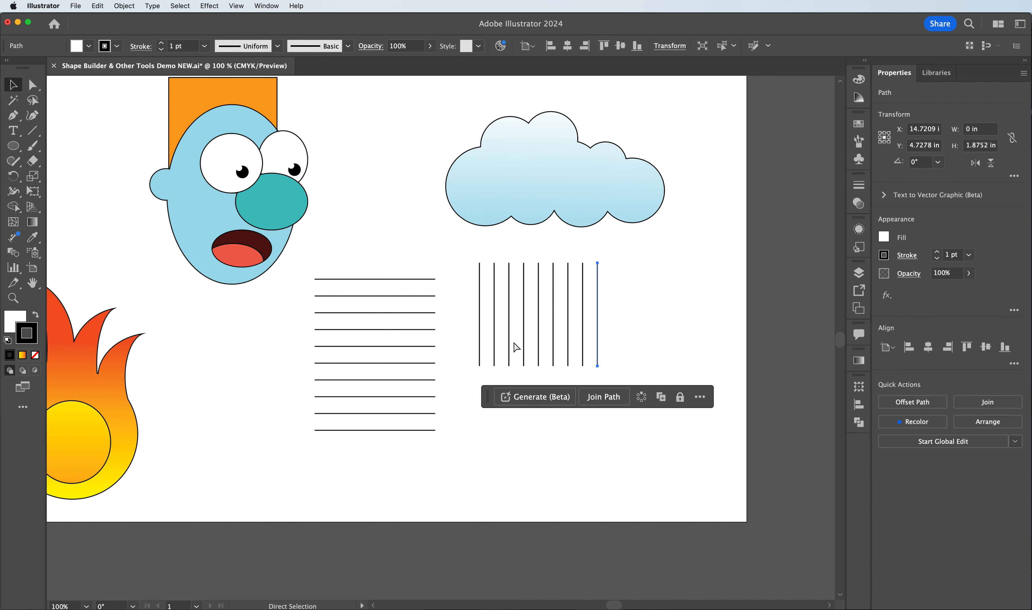
pyautogui.hotkey('ctrl', 'd')
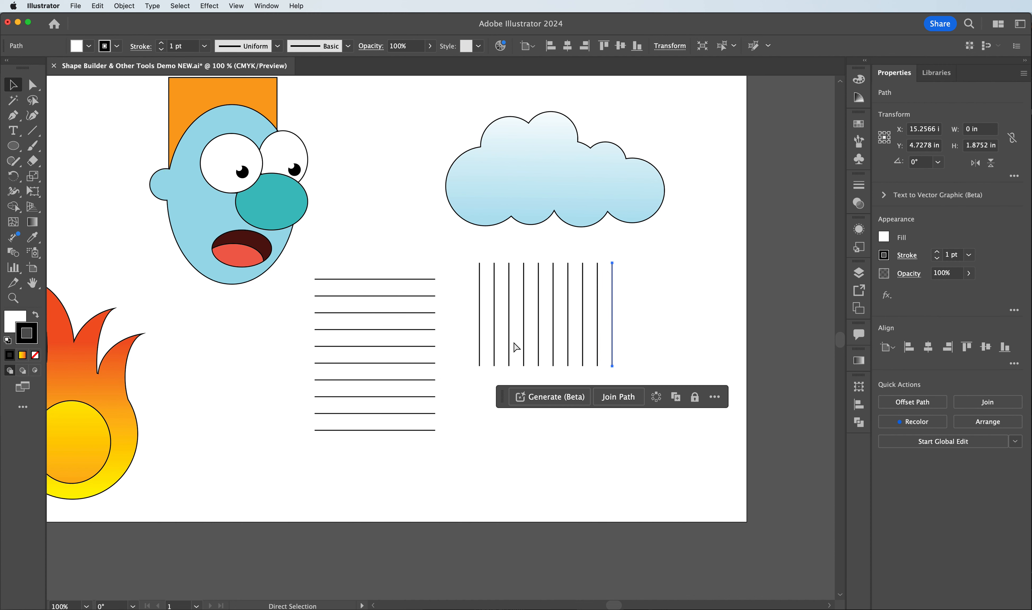
pyautogui.hotkey('ctrl', 'd')
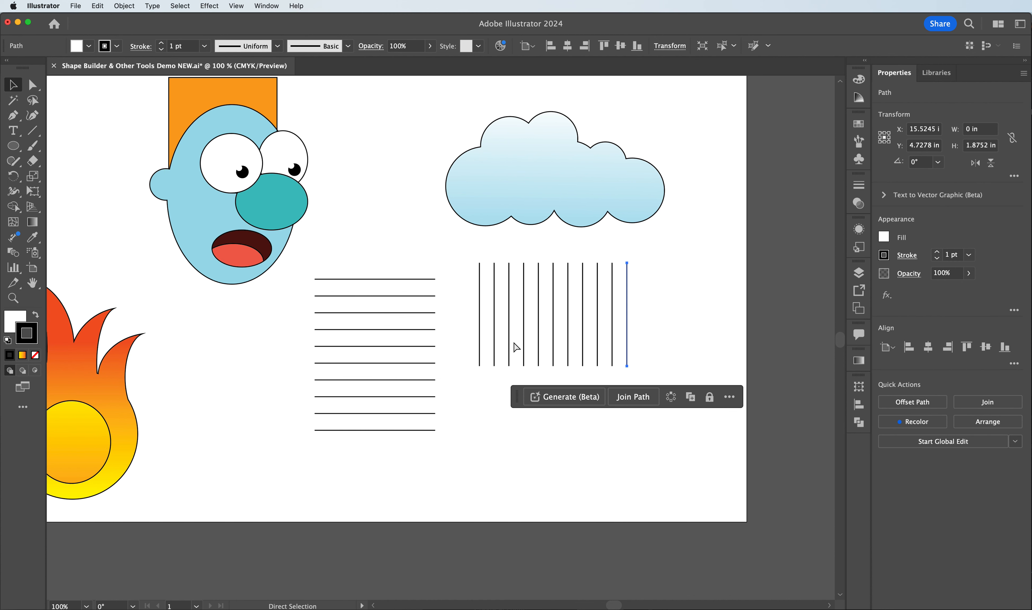
pyautogui.hotkey('ctrl', 'd')
pyautogui.hotkey('ctrl', 'd')
pyautogui.hotkey('ctrl', 'd')
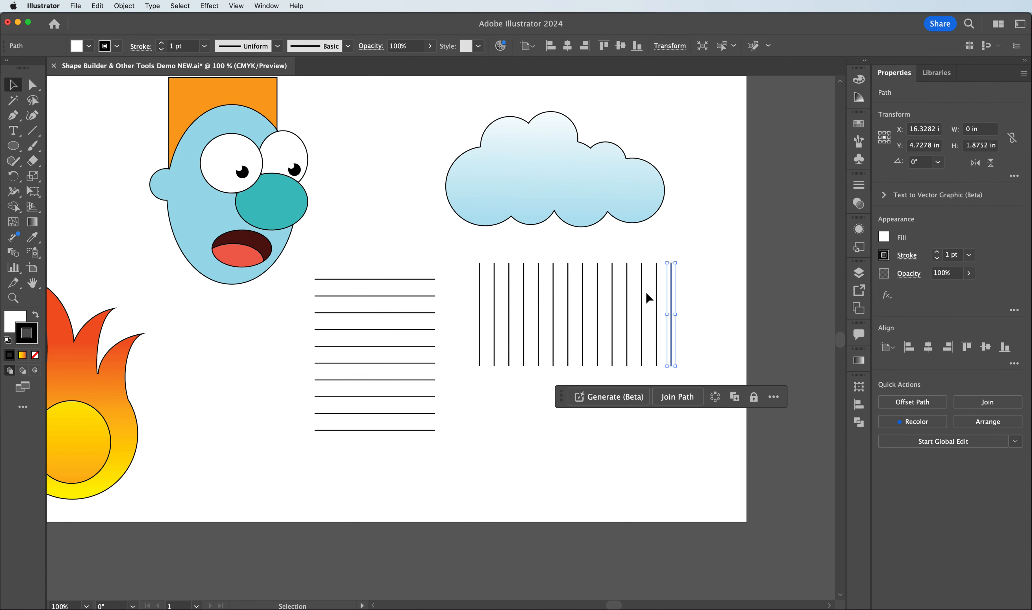
# Copy the row's first vertical line below it, offset a second copy down and right, and repeat the transform until seven staggered lines exist
pyautogui.click(479, 305)
pyautogui.press('a')
pyautogui.moveTo(481, 289); pyautogui.dragTo(503, 415)
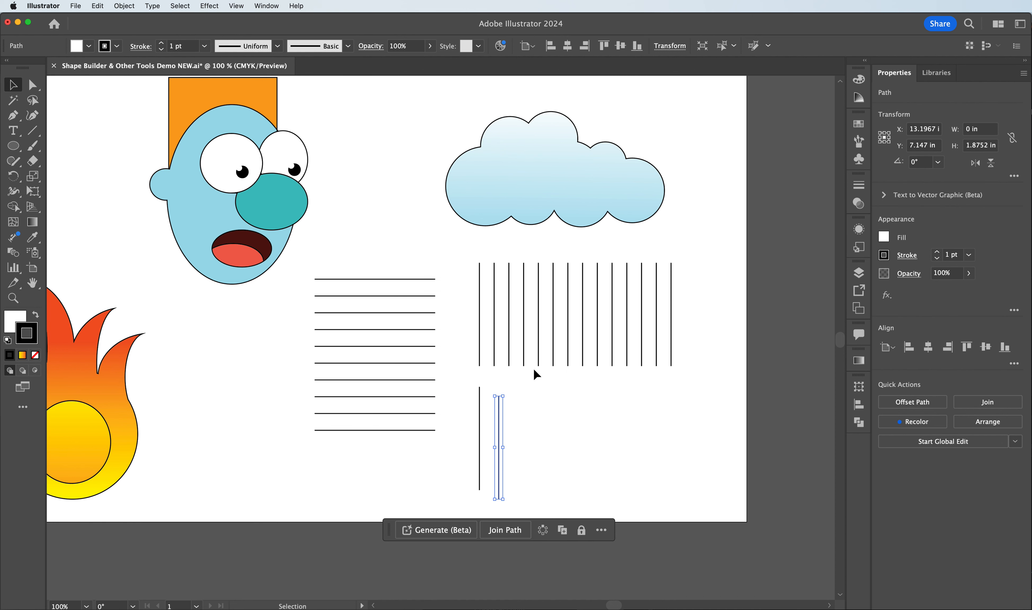
pyautogui.press('a')
pyautogui.press('super+d')
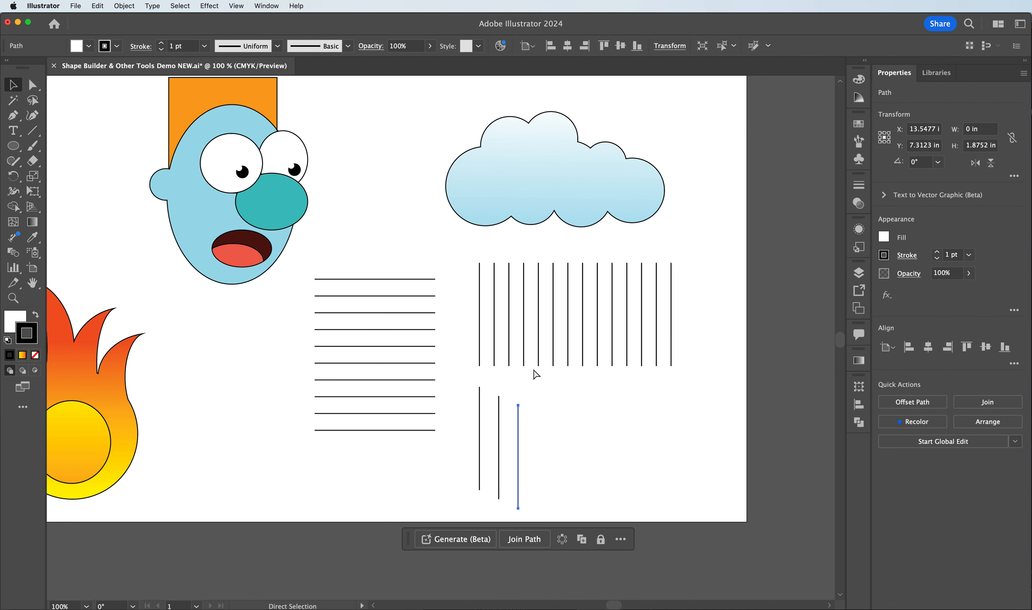
pyautogui.press('v')
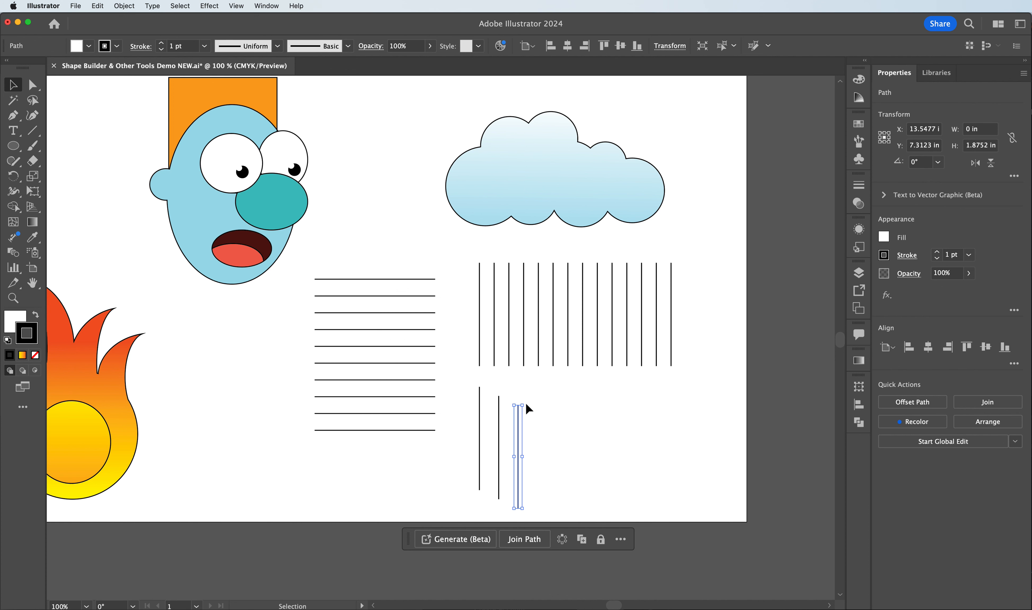
pyautogui.press('a')
pyautogui.press('super+d')
pyautogui.press('super+d')
pyautogui.press('super+d')
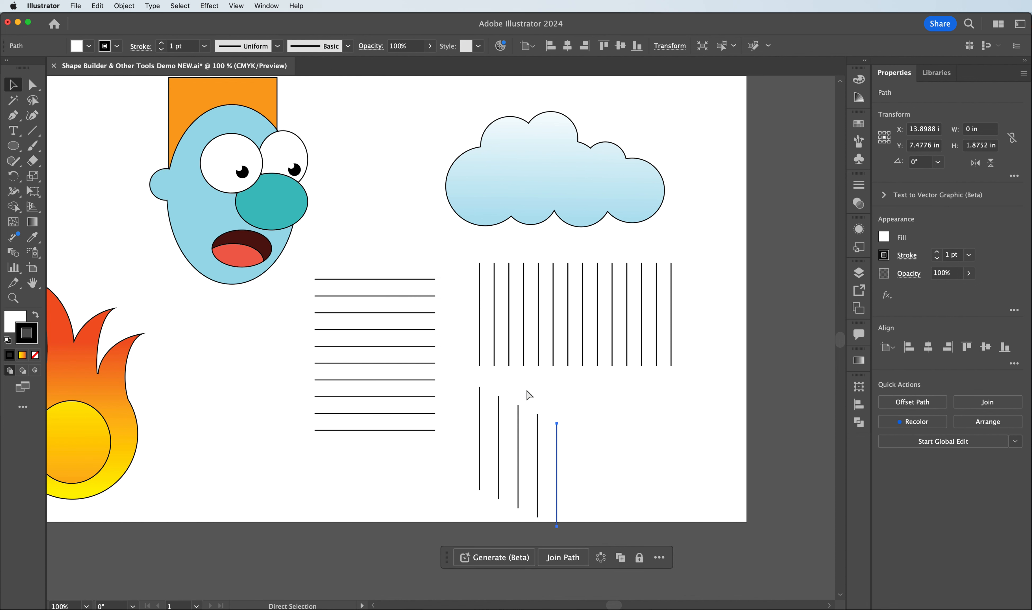
pyautogui.press('super+d')
pyautogui.press('v')
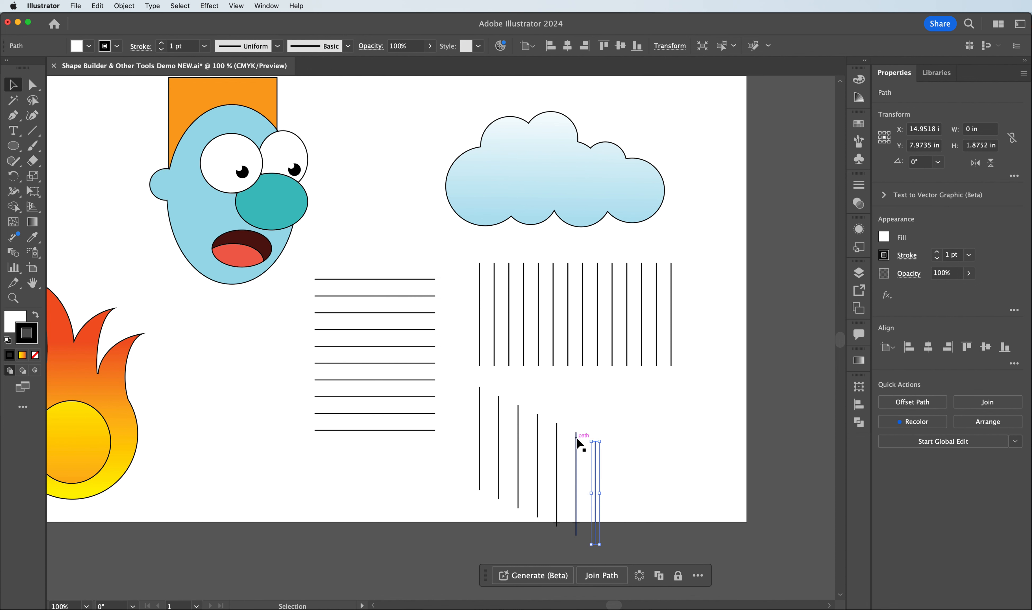
# Align the seven staggered lines by their vertical centers and delete the set
pyautogui.moveTo(462, 379); pyautogui.dragTo(627, 549)
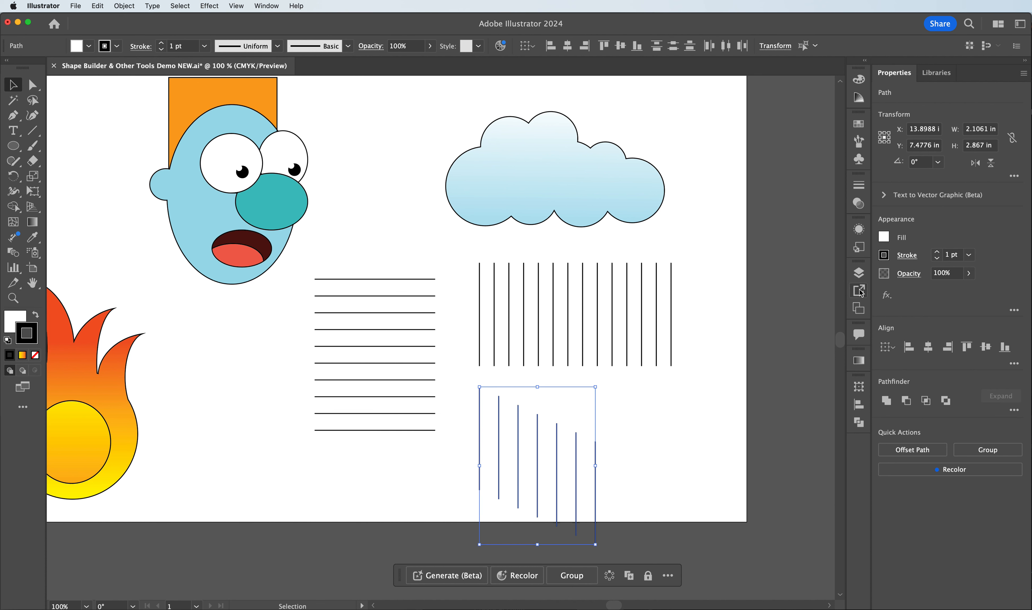
pyautogui.click(861, 414)
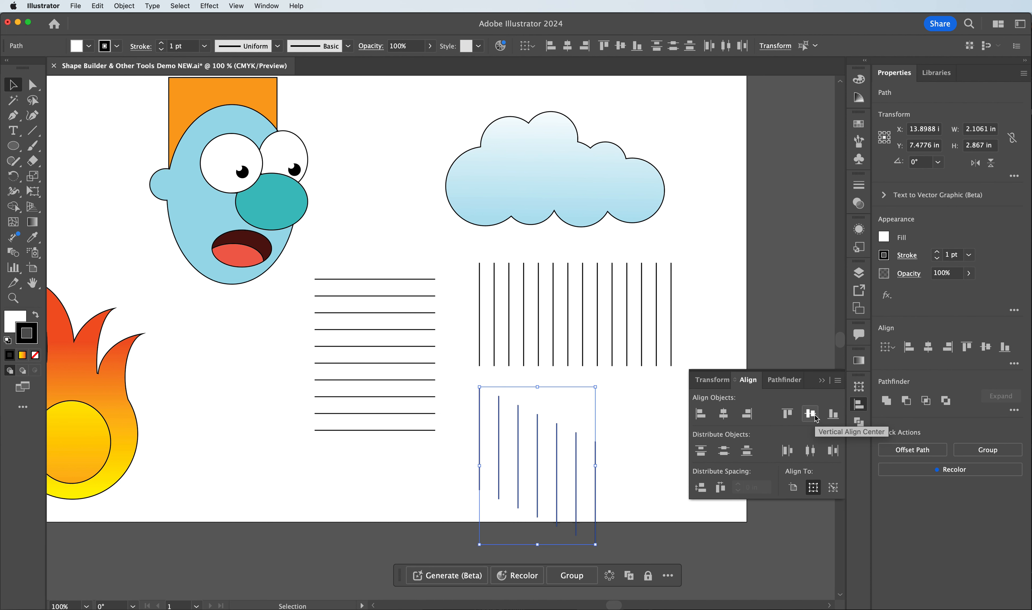
pyautogui.click(811, 414)
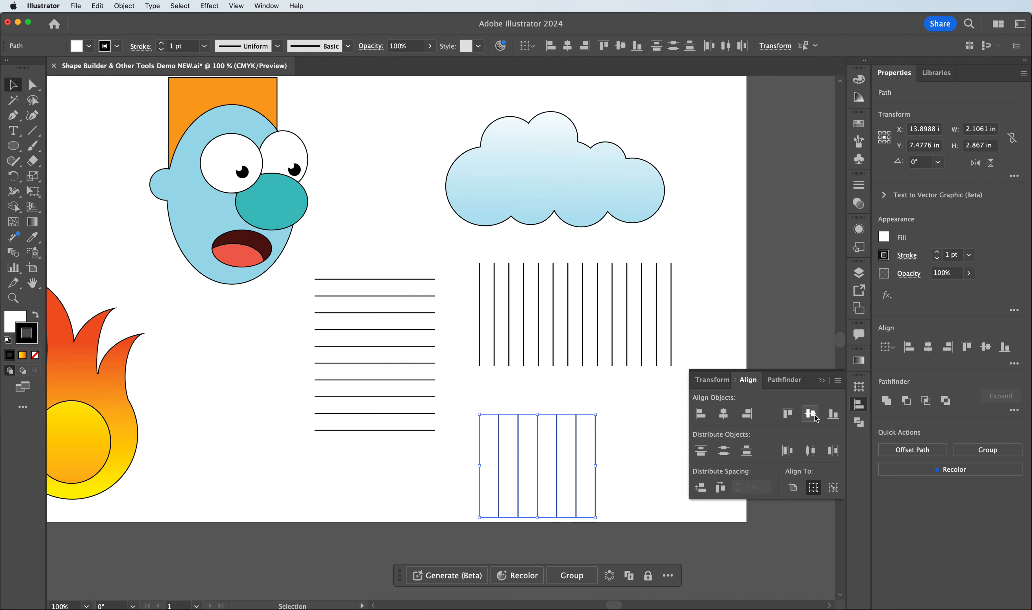
pyautogui.moveTo(541, 437); pyautogui.dragTo(536, 414)
pyautogui.press('Delete')
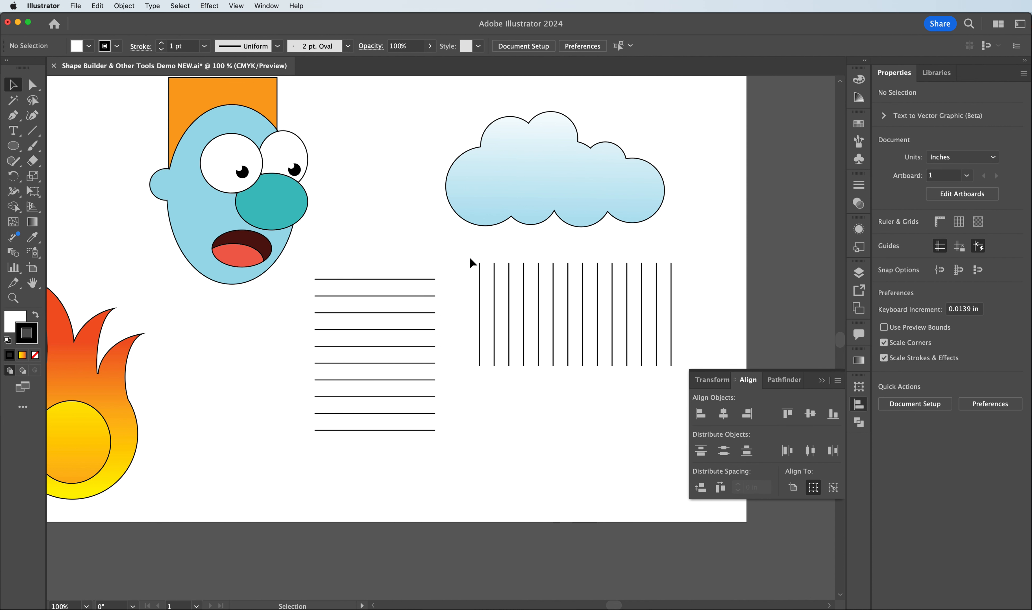
# Move the row of 14 vertical lines slightly up and left, closer beneath the cloud
pyautogui.moveTo(458, 250); pyautogui.dragTo(670, 351)
pyautogui.click(457, 255)
pyautogui.moveTo(476, 254); pyautogui.dragTo(657, 316)
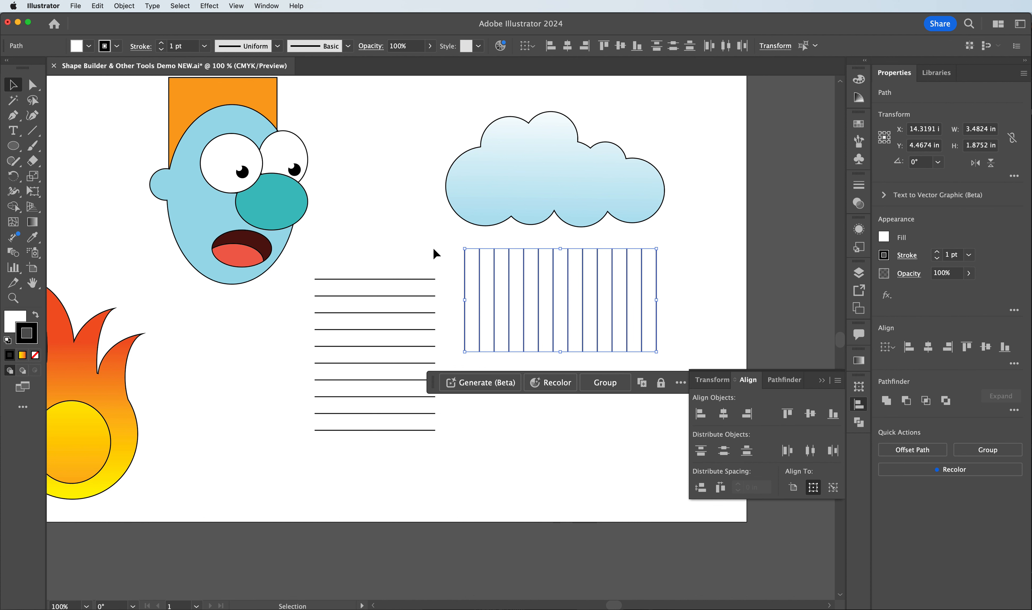
pyautogui.click(821, 381)
pyautogui.moveTo(433, 383); pyautogui.dragTo(425, 165)
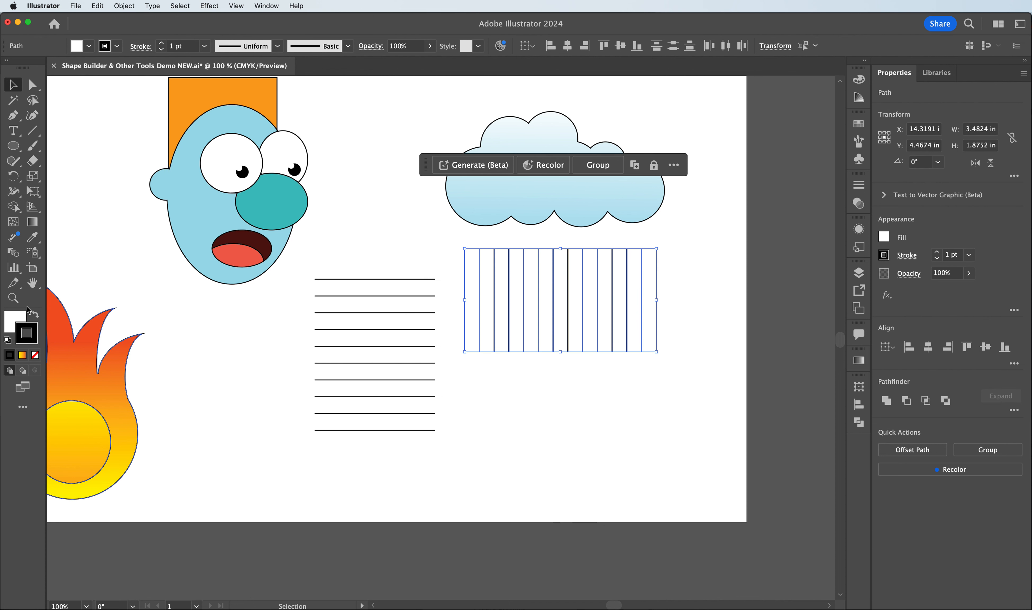
# Draw a tall, narrow rectangle about 0.26 in wide and 2.09 in high below the vertical lines
pyautogui.click(33, 284)
pyautogui.click(13, 298)
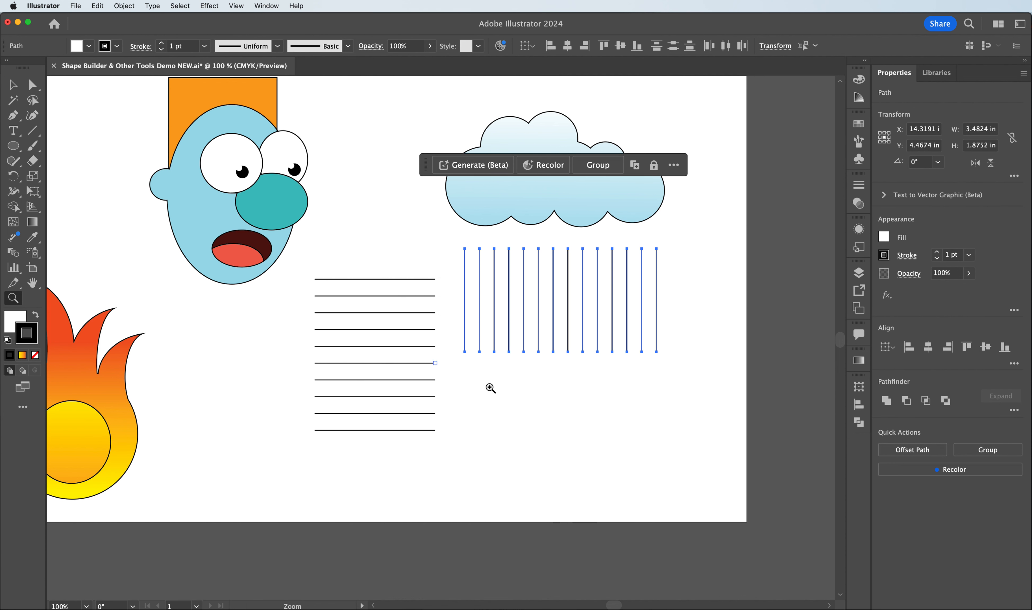
pyautogui.click(566, 450)
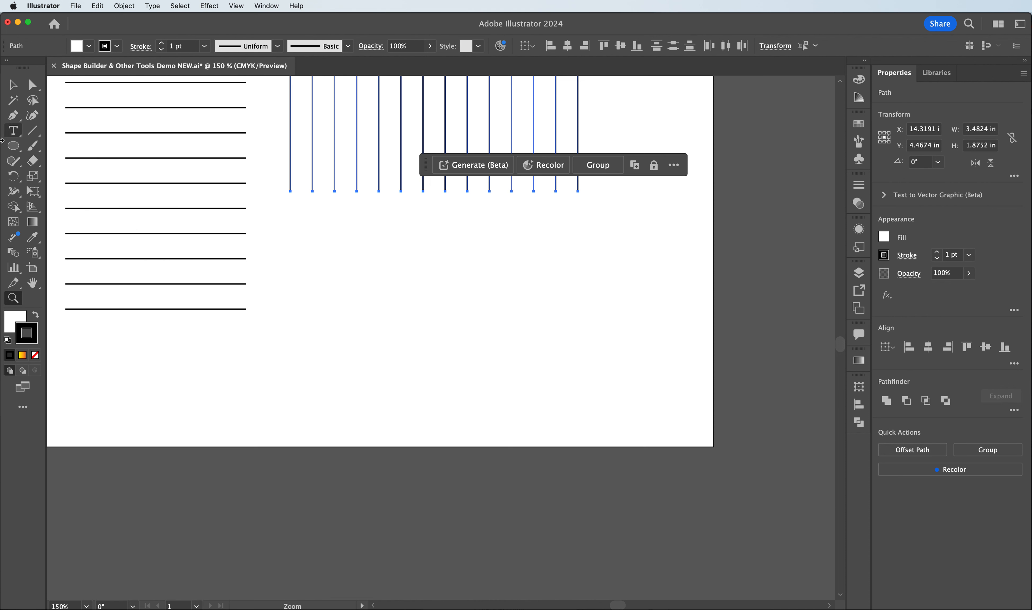
pyautogui.click(13, 145)
pyautogui.click(65, 147)
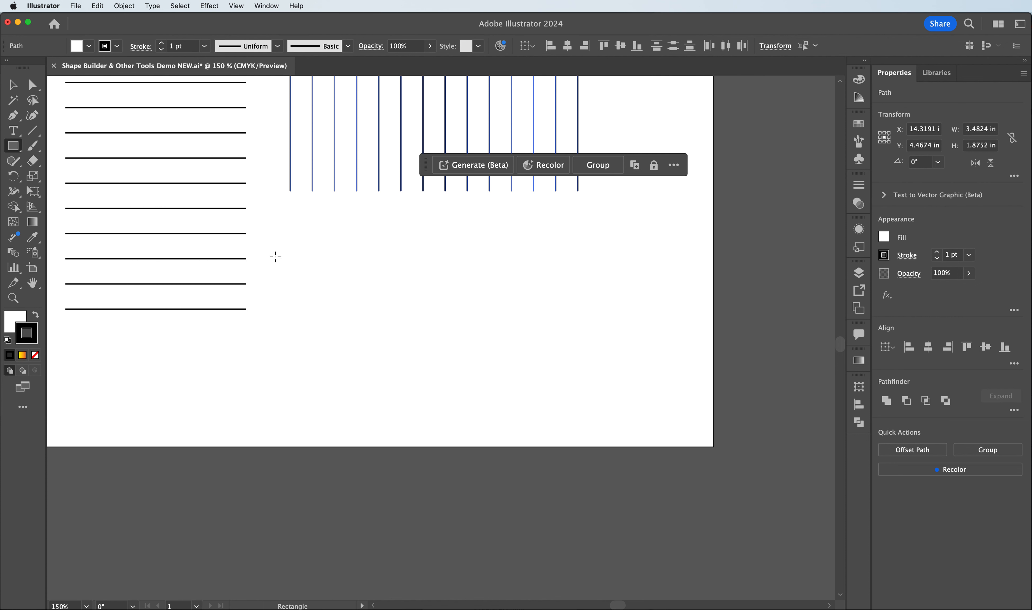
pyautogui.moveTo(293, 259); pyautogui.dragTo(314, 430)
# Draw a triangle about 0.48 in wide and 0.42 in high with the Polygon tool, above and right of the rectangle, reducing its sides to three
pyautogui.click(10, 152)
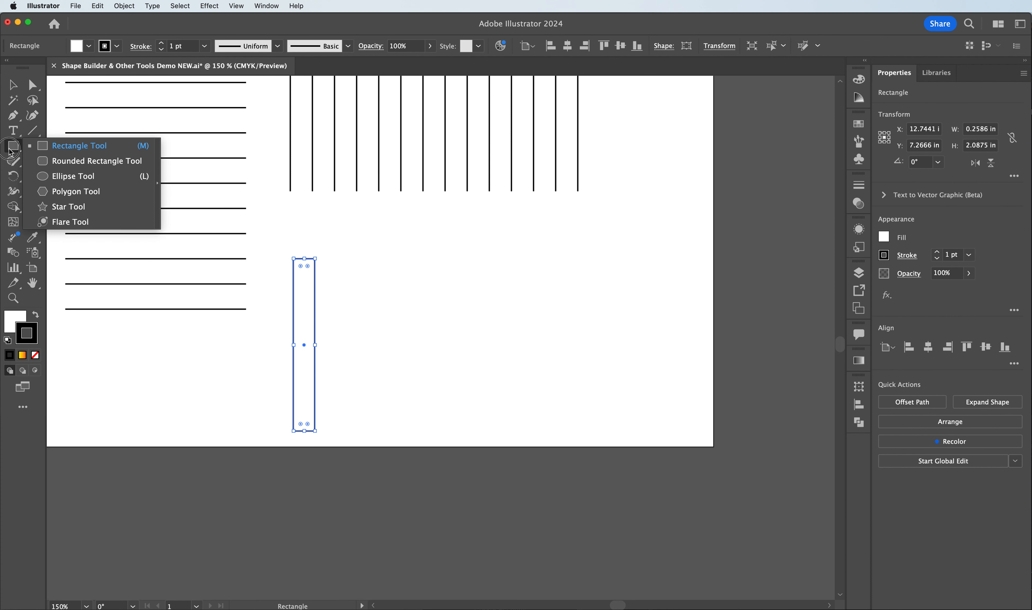
pyautogui.click(84, 187)
pyautogui.moveTo(357, 220); pyautogui.dragTo(375, 235)
pyautogui.press('Down')
pyautogui.press('Down')
pyautogui.press('Down')
pyautogui.press('Up')
pyautogui.press('Up')
pyautogui.press('Up')
pyautogui.press('Up')
pyautogui.press('Up')
pyautogui.press('Up')
pyautogui.press('Up')
pyautogui.press('Up')
pyautogui.press('Down')
pyautogui.press('Down')
pyautogui.press('Down')
pyautogui.press('Down')
pyautogui.press('Down')
pyautogui.press('Down')
pyautogui.press('Down')
pyautogui.press('Down')
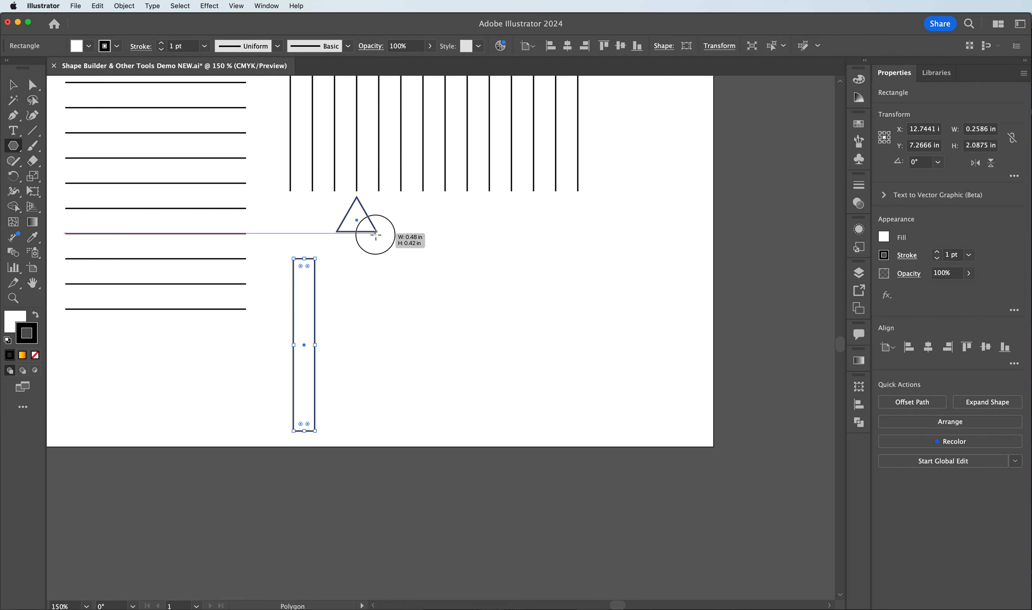
pyautogui.moveTo(375, 235); pyautogui.dragTo(375, 235)
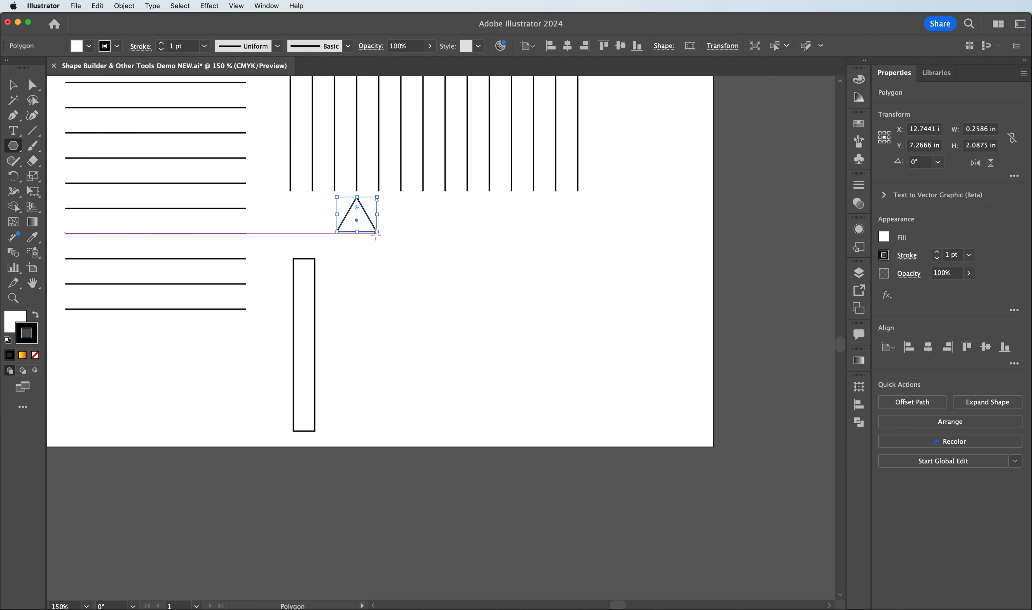
# Place the triangle on the rectangle's top edge, match it to the rectangle's width and shorten it to about 0.25 in high
pyautogui.click(13, 85)
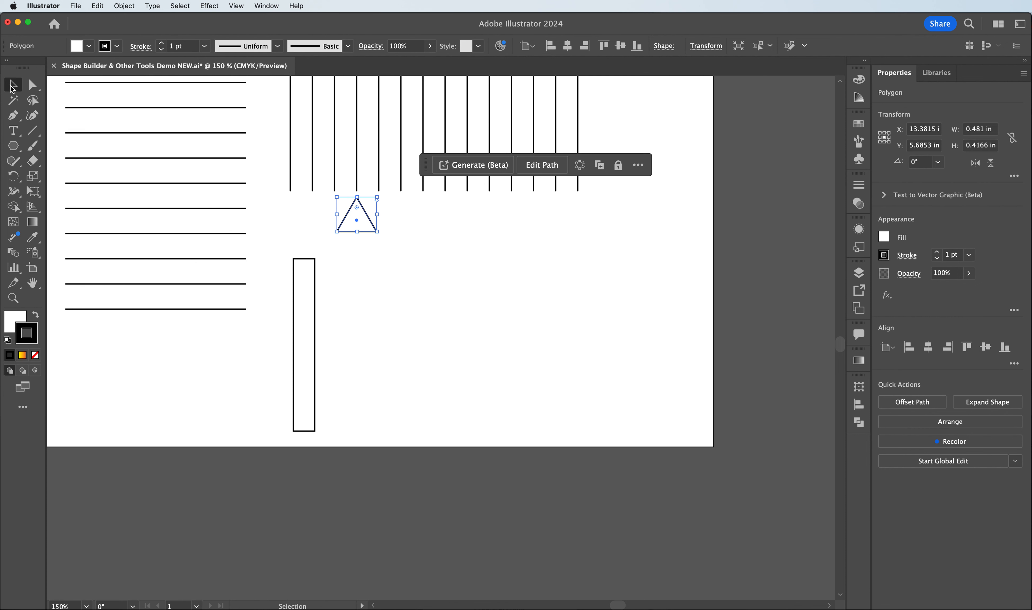
pyautogui.moveTo(366, 219); pyautogui.dragTo(317, 246)
pyautogui.press('a')
pyautogui.press('super+equal')
pyautogui.press('v')
pyautogui.moveTo(420, 336); pyautogui.dragTo(424, 341)
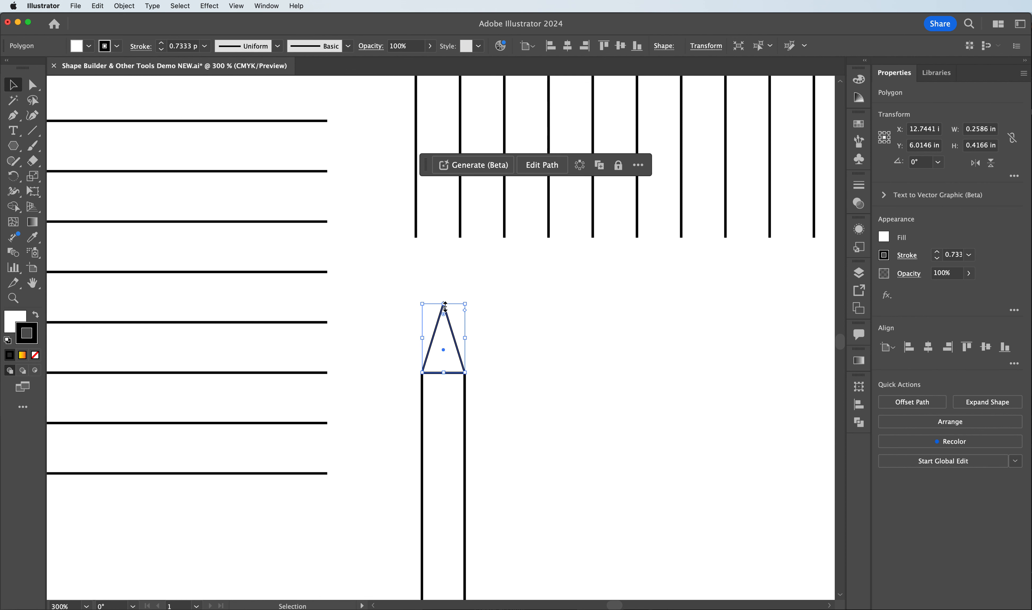
pyautogui.moveTo(445, 304); pyautogui.dragTo(444, 334)
pyautogui.click(392, 309)
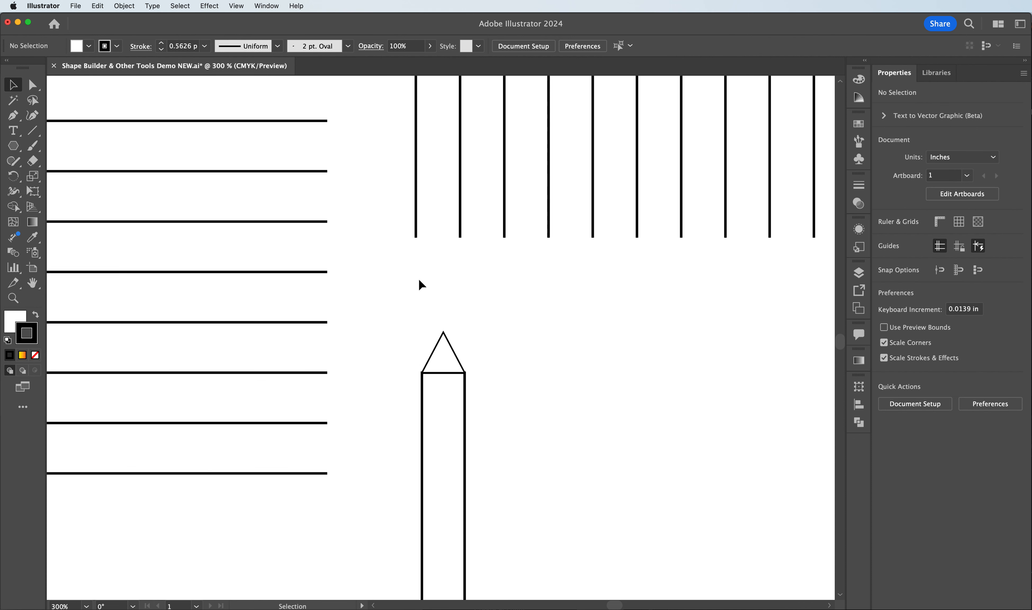
pyautogui.press('super+minus')
pyautogui.press('super+minus')
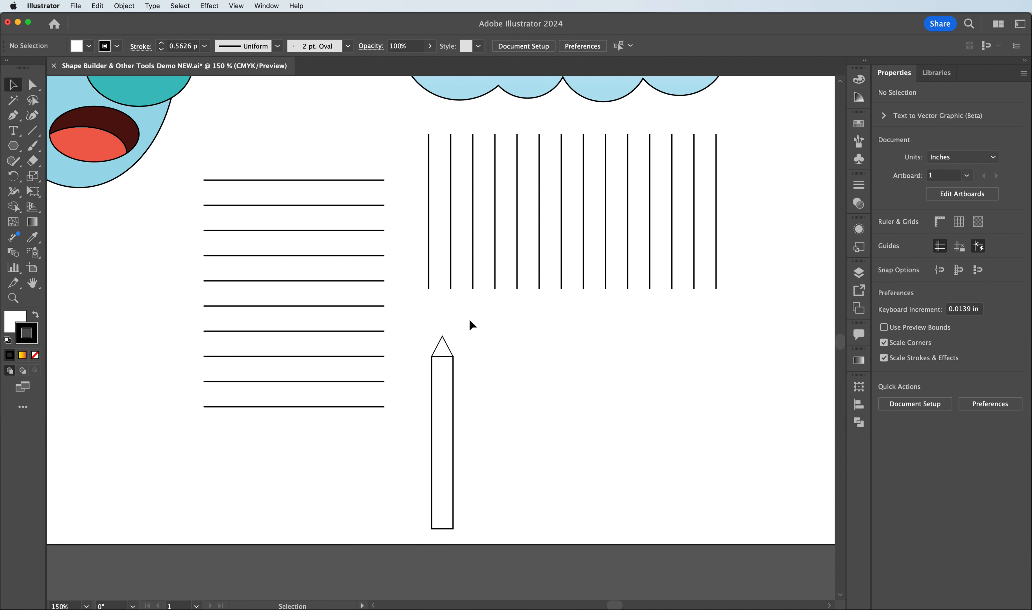
# Shift the triangle slightly up to leave a small gap above the rectangle, and select both shapes
pyautogui.moveTo(424, 329); pyautogui.dragTo(475, 409)
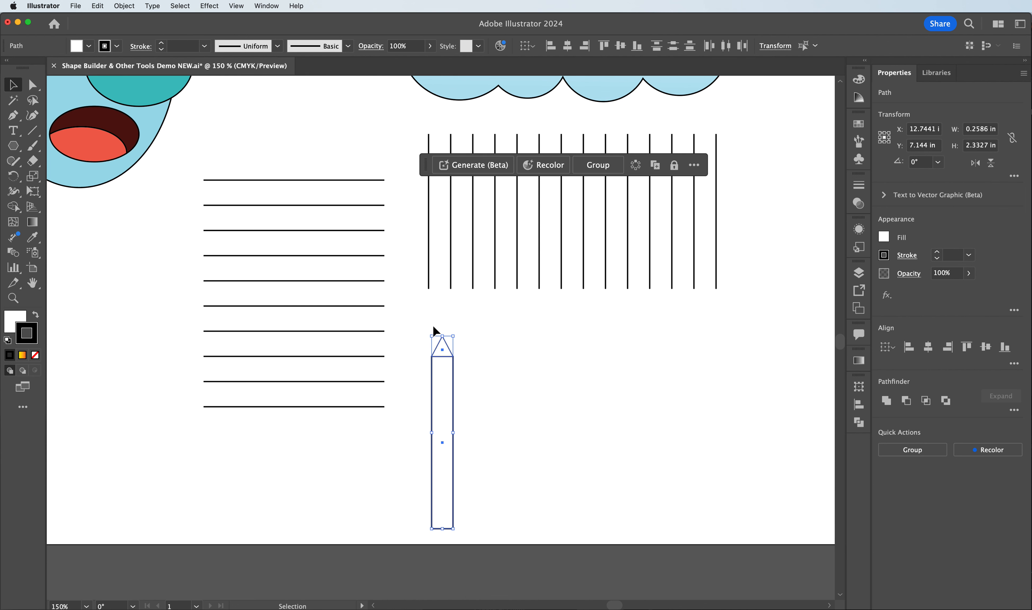
pyautogui.press('super+plus')
pyautogui.press('super+plus')
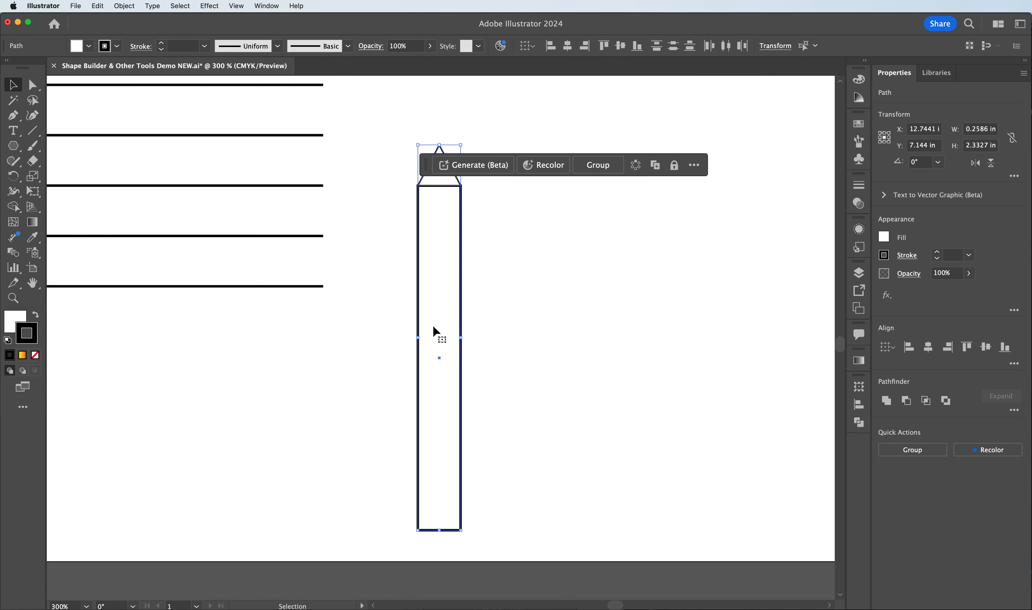
pyautogui.scroll(2, 530, 289)
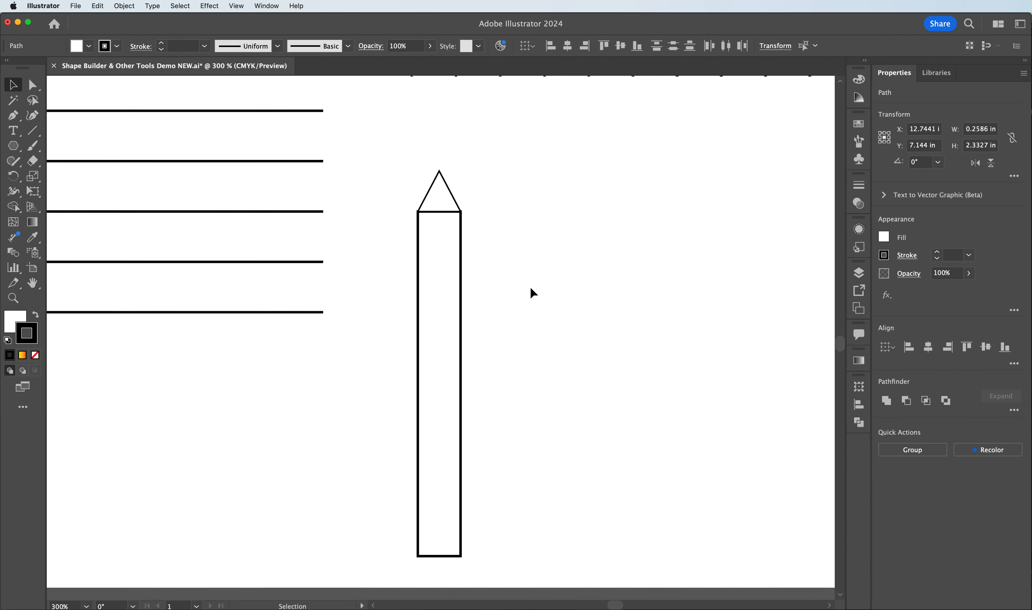
pyautogui.click(478, 208)
pyautogui.click(454, 202)
pyautogui.click(378, 184)
pyautogui.moveTo(393, 187); pyautogui.dragTo(468, 233)
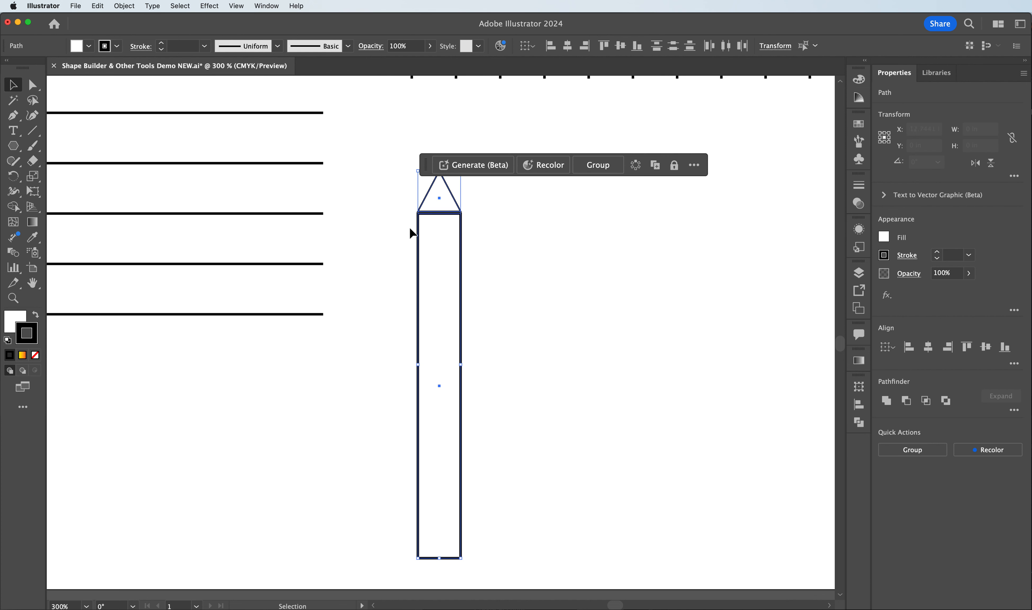
# Try to merge the triangle and rectangle across the gap with the Shape Builder tool
pyautogui.click(14, 212)
pyautogui.moveTo(427, 211); pyautogui.dragTo(432, 268)
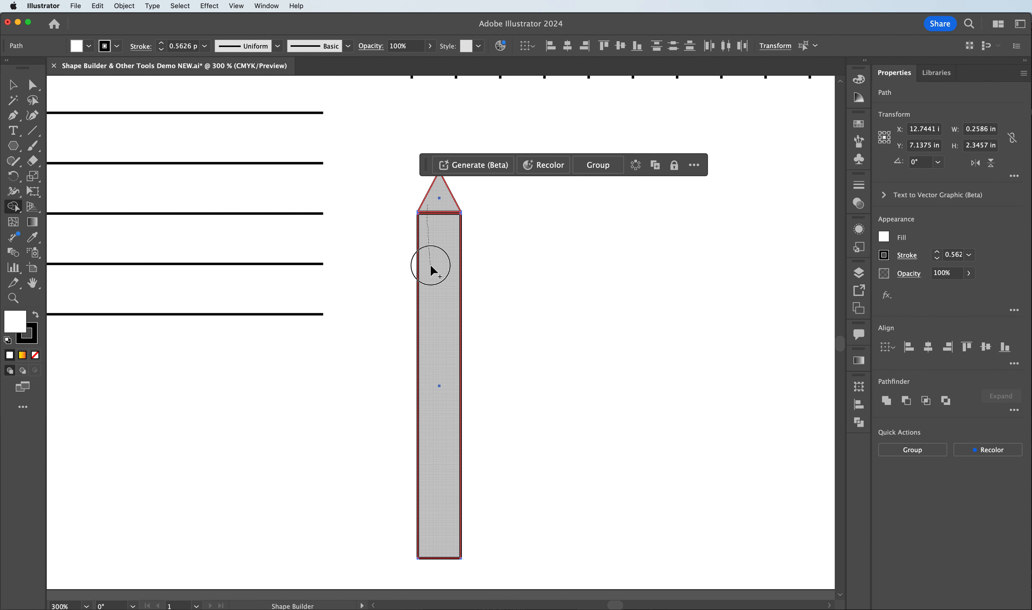
pyautogui.moveTo(431, 266); pyautogui.dragTo(431, 268)
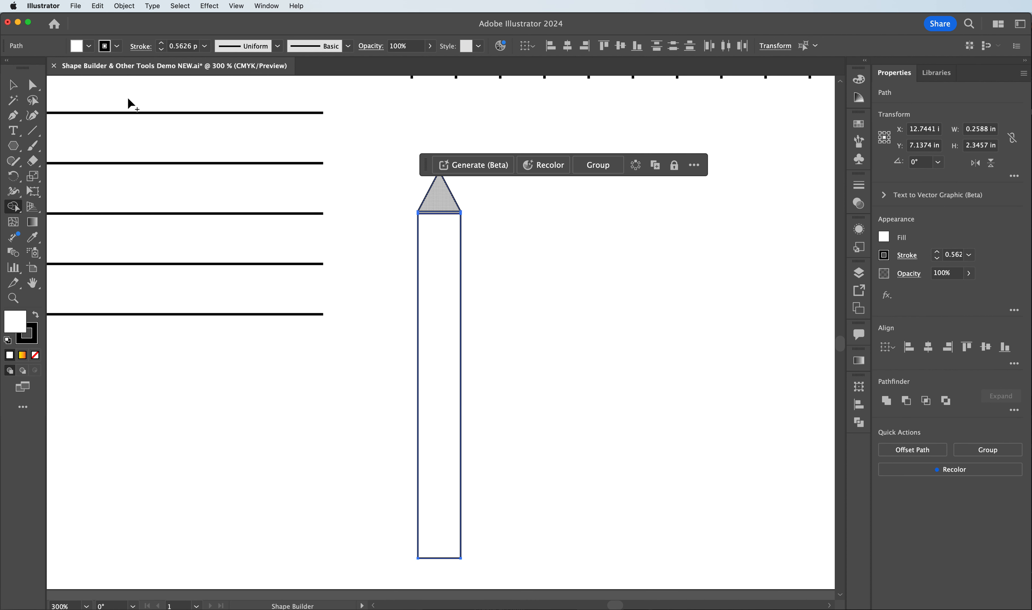
# Move the triangle back down so its base snaps to the rectangle's top edge
pyautogui.click(13, 85)
pyautogui.click(366, 203)
pyautogui.moveTo(422, 207); pyautogui.dragTo(424, 211)
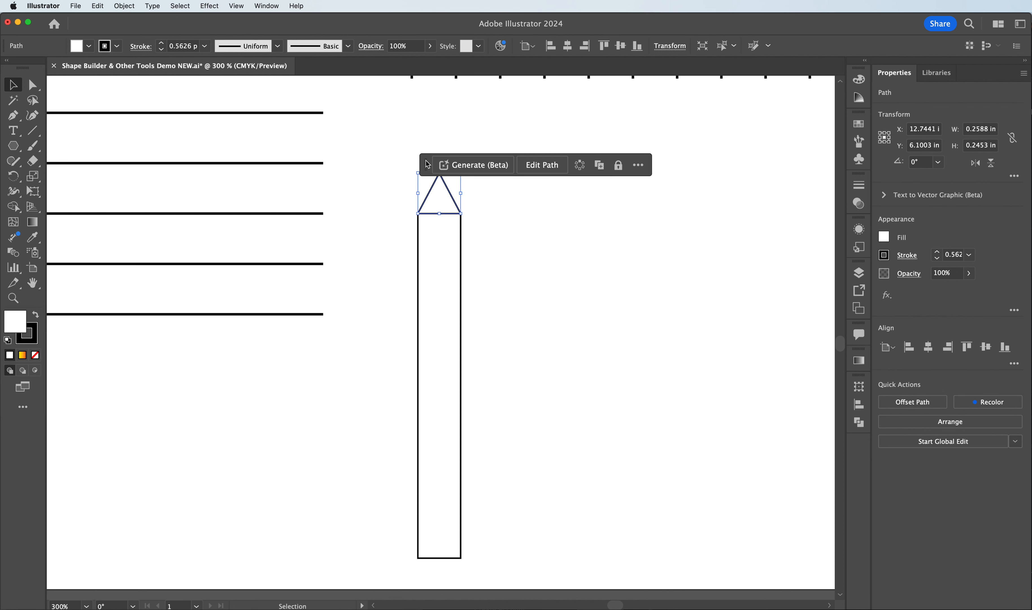
pyautogui.moveTo(427, 165); pyautogui.dragTo(402, 125)
# Merge the touching triangle and rectangle into a single picket shape with the Shape Builder tool, and deselect it
pyautogui.moveTo(397, 194); pyautogui.dragTo(501, 266)
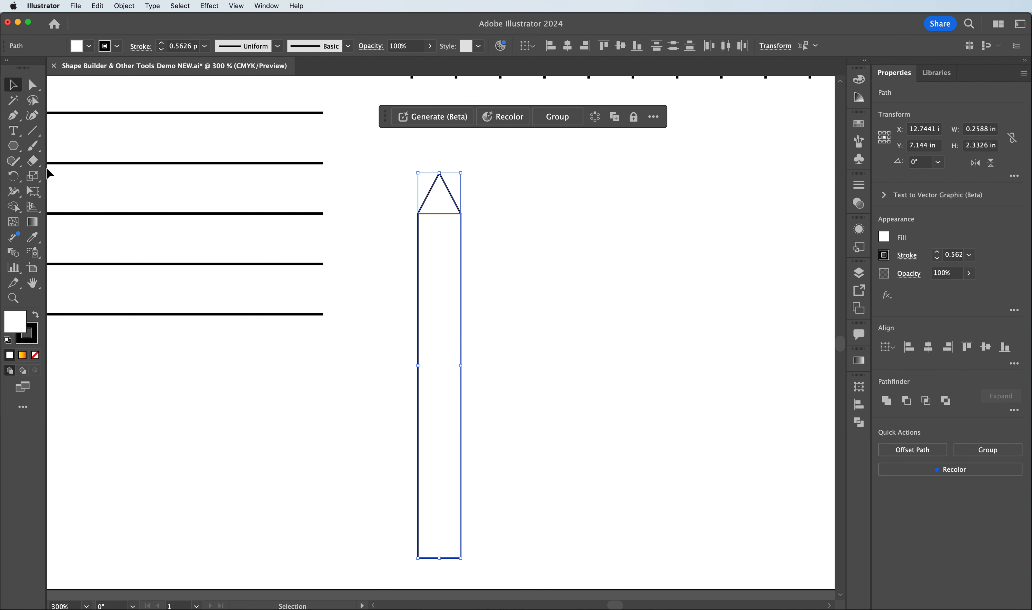
pyautogui.click(13, 206)
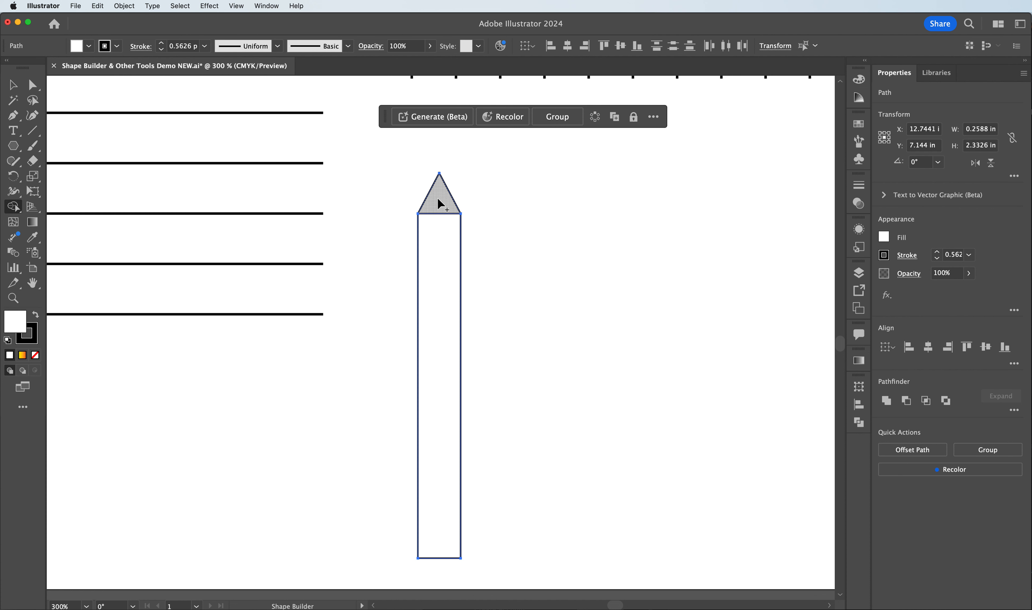
pyautogui.moveTo(437, 197); pyautogui.dragTo(439, 256)
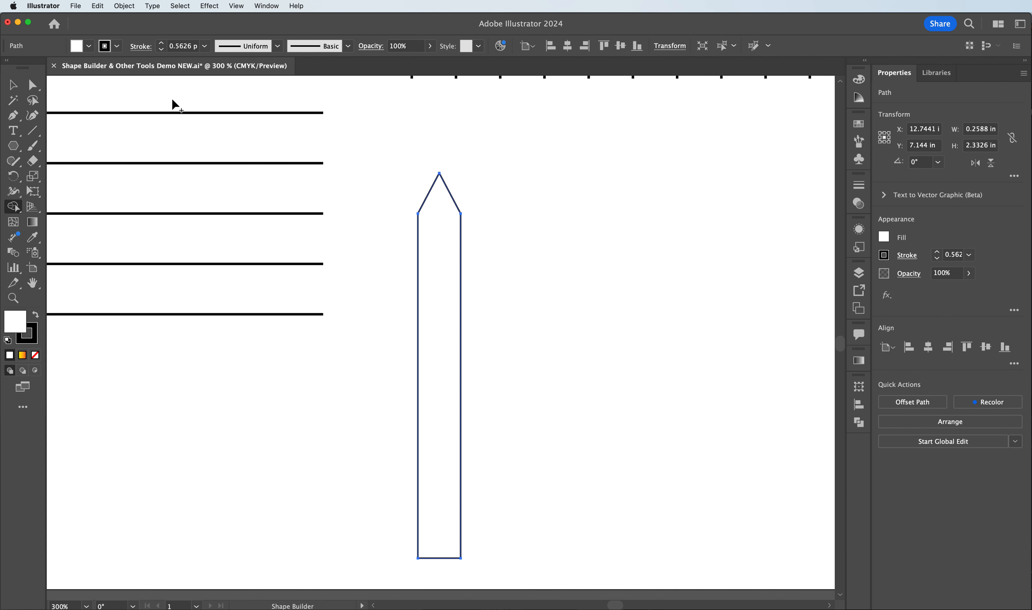
pyautogui.click(13, 85)
pyautogui.click(545, 169)
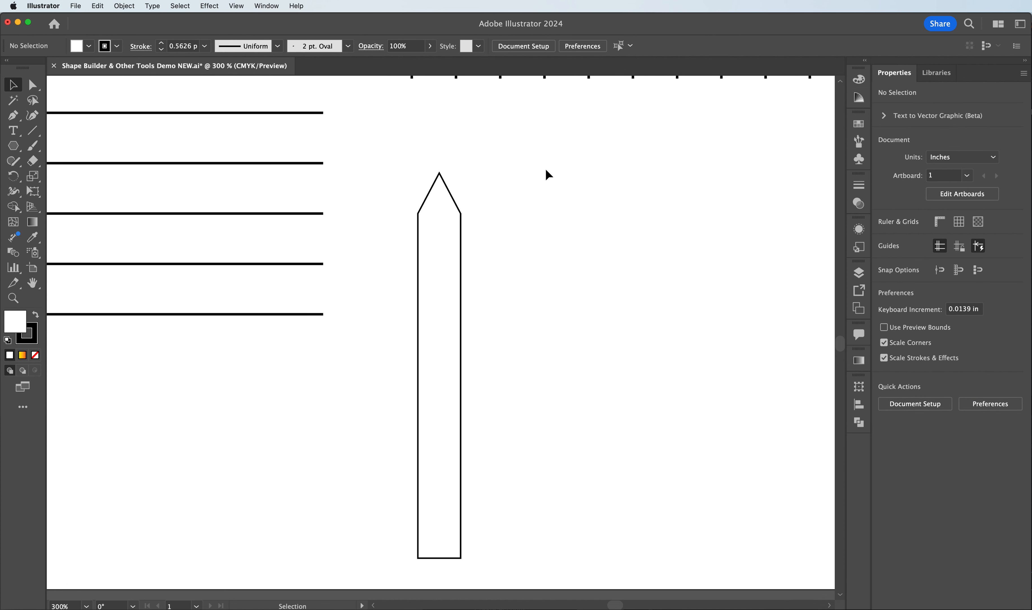
# Duplicate the picket shape about 0.39 in to its right, at the same height
pyautogui.press('super+minus')
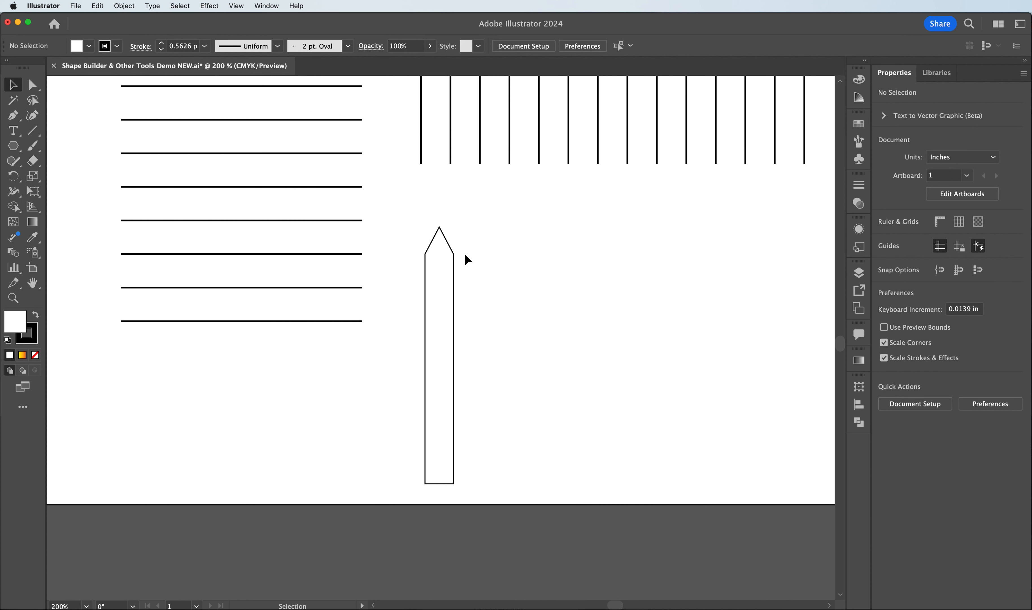
pyautogui.click(448, 276)
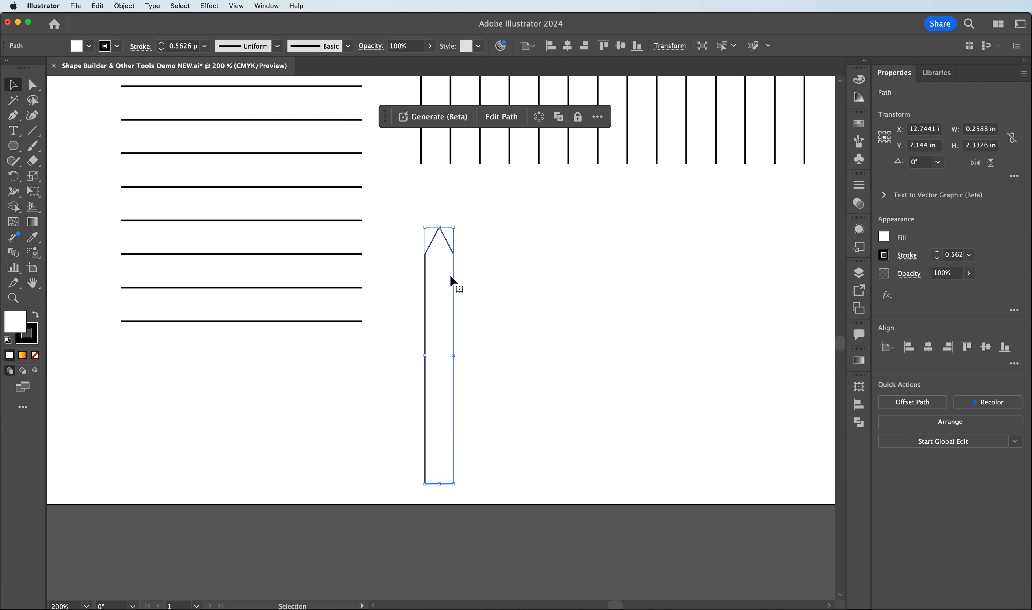
pyautogui.moveTo(449, 283); pyautogui.dragTo(488, 279)
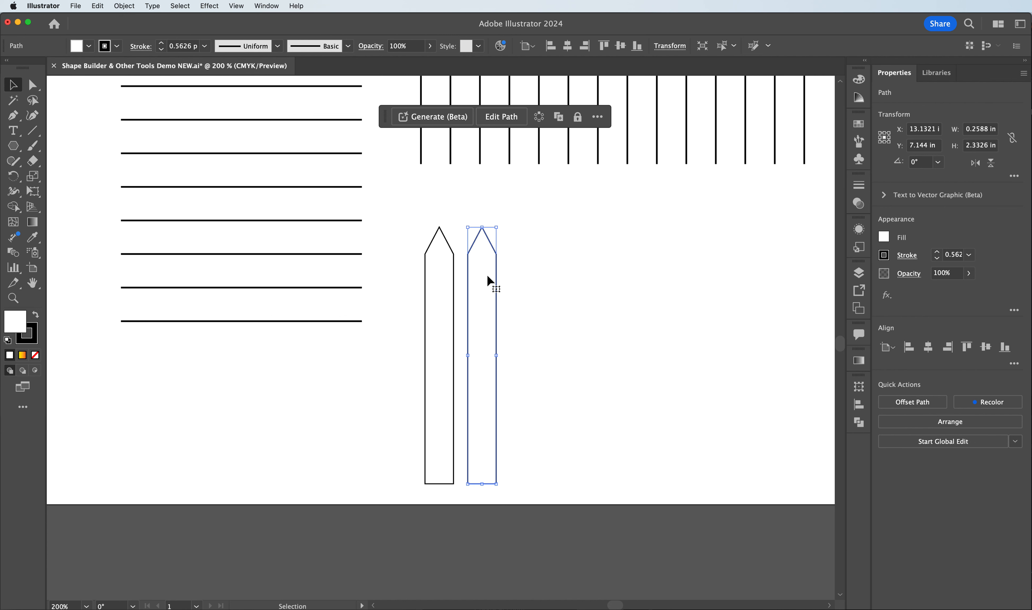
# Repeat the picket duplication at the same spacing until the row has nine pickets
pyautogui.press('a')
pyautogui.press('super+d')
pyautogui.press('super+d')
pyautogui.press('super+d')
pyautogui.press('super+d')
pyautogui.press('super+d')
pyautogui.press('super+d')
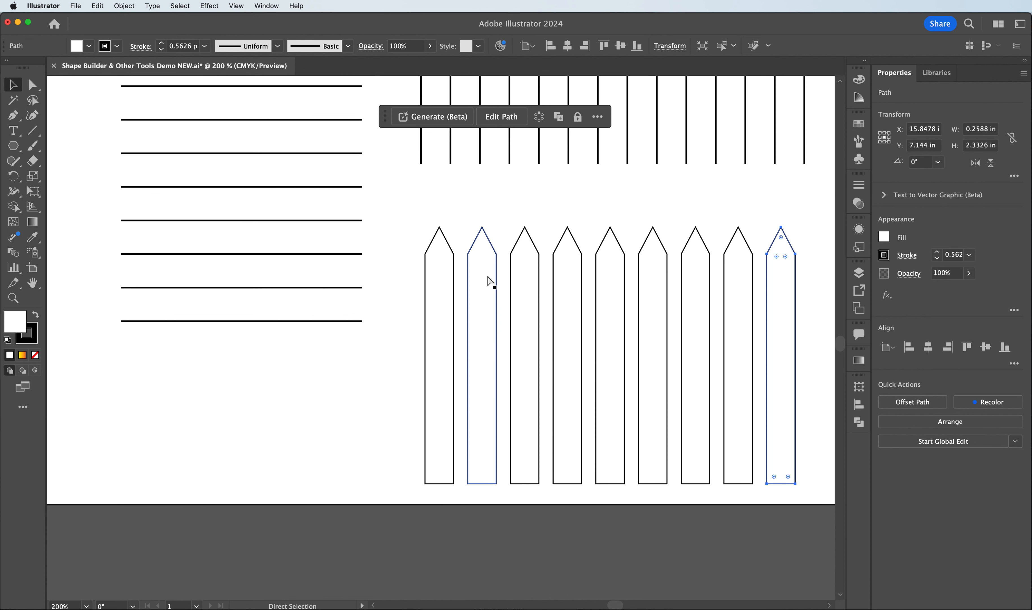
# Draw a horizontal rail rectangle about 3.36 in wide and 0.07 in high across all nine pickets, just below their points
pyautogui.press('super+minus')
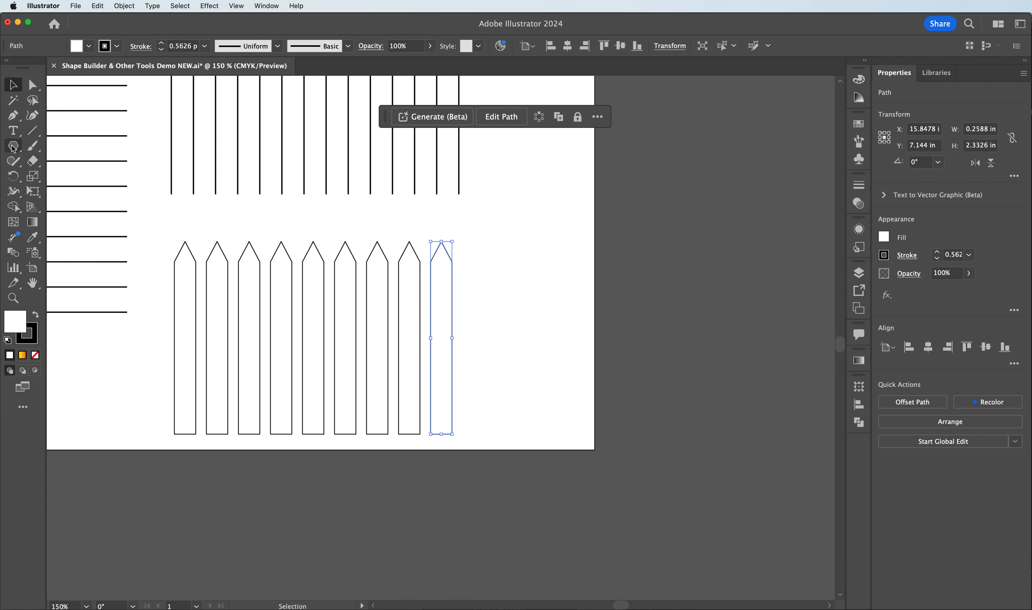
pyautogui.moveTo(13, 146); pyautogui.dragTo(63, 145)
pyautogui.moveTo(174, 270)
pyautogui.mouseDown()
pyautogui.moveTo(190, 287)
pyautogui.moveTo(408, 292)
pyautogui.moveTo(453, 276)
pyautogui.mouseUp()
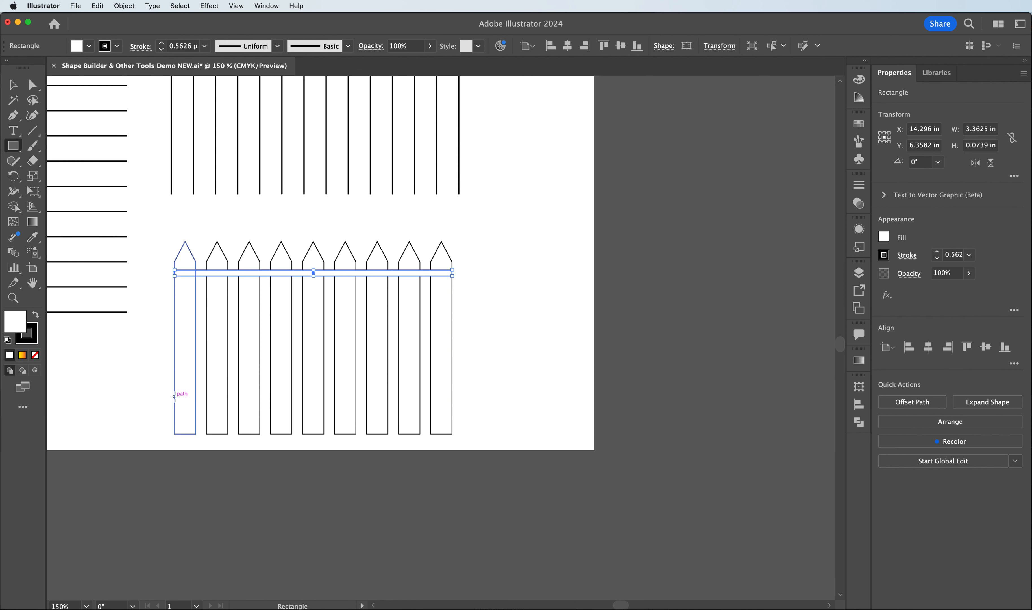
# Duplicate the rail straight down to cross the pickets near their bottom ends, and deselect it
pyautogui.press('v')
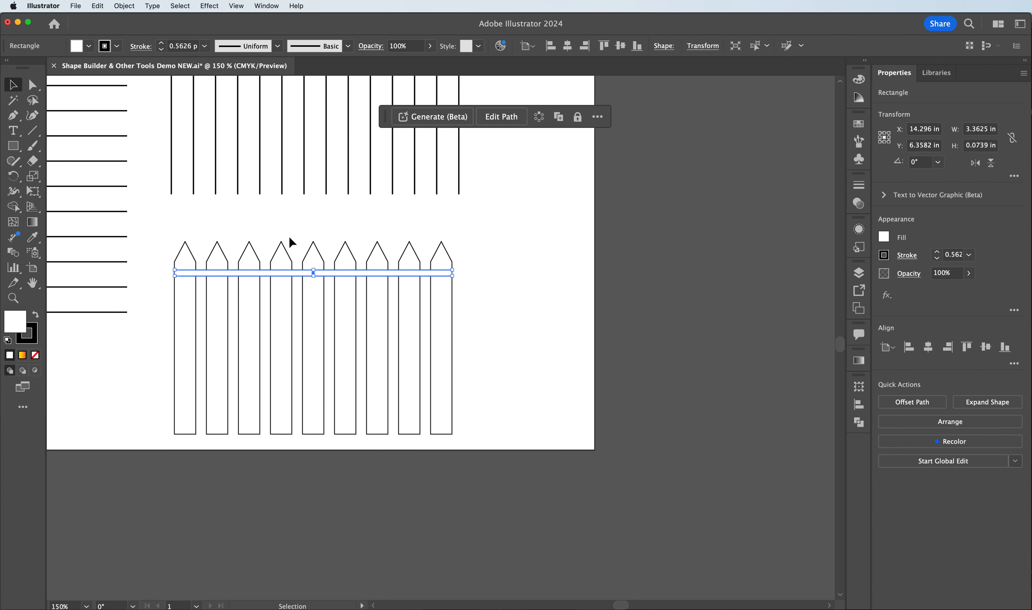
pyautogui.moveTo(283, 277); pyautogui.dragTo(288, 413)
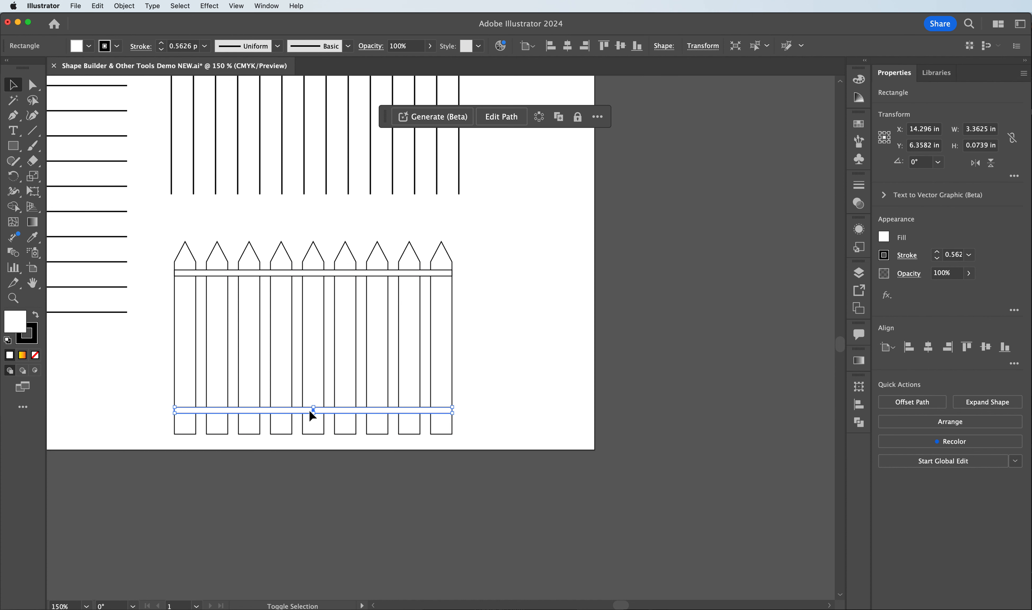
pyautogui.click(512, 329)
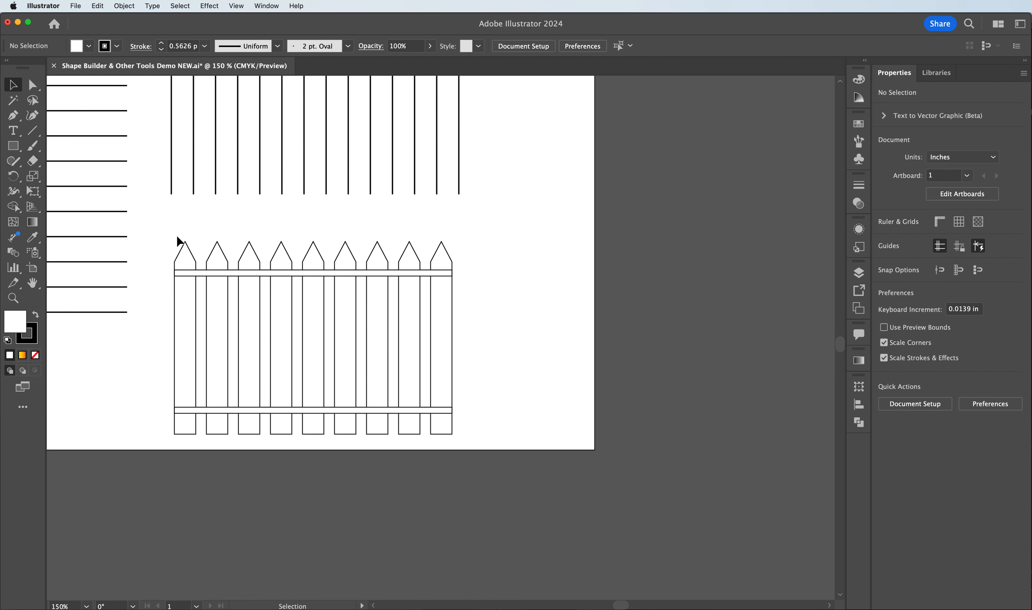
# Select the whole fence and move it about 0.08 in right and 0.18 in up, aligning its right edge with the last vertical line
pyautogui.moveTo(166, 229); pyautogui.dragTo(480, 437)
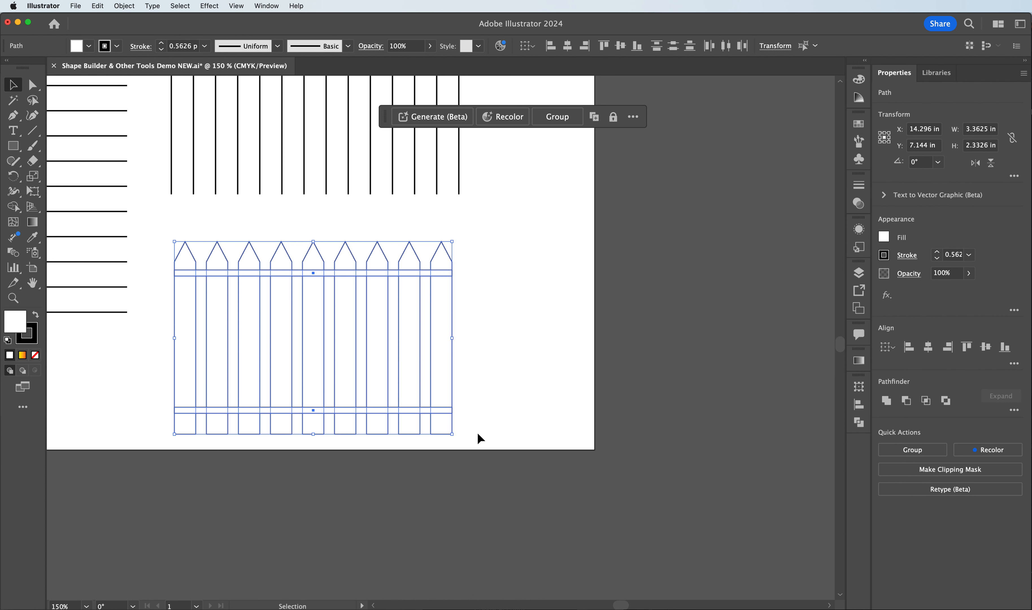
pyautogui.press('a')
pyautogui.press('super+minus')
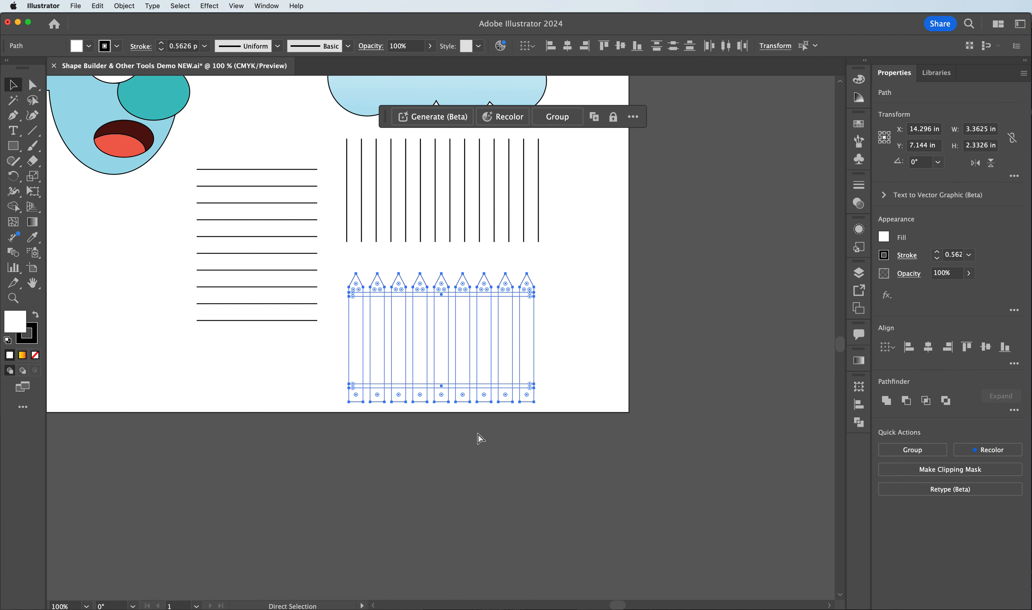
pyautogui.press('v')
pyautogui.click(573, 319)
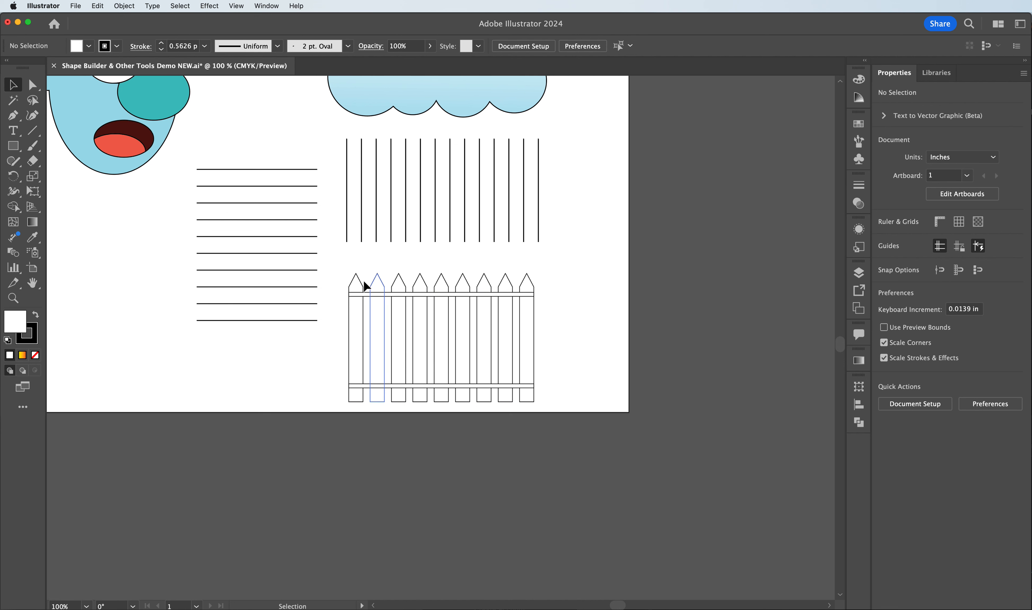
pyautogui.moveTo(336, 263); pyautogui.dragTo(556, 416)
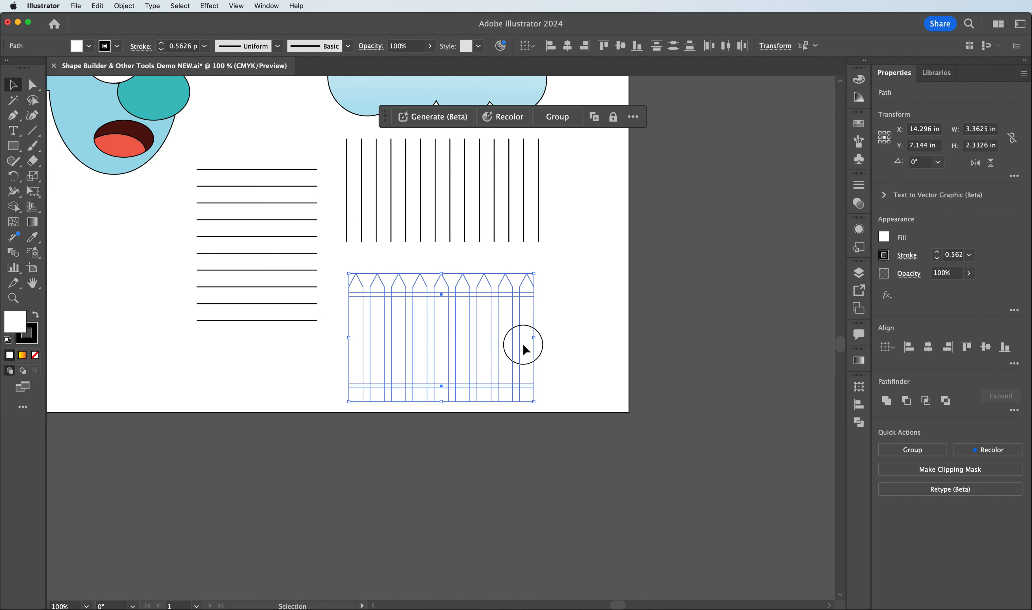
pyautogui.moveTo(523, 344); pyautogui.dragTo(527, 335)
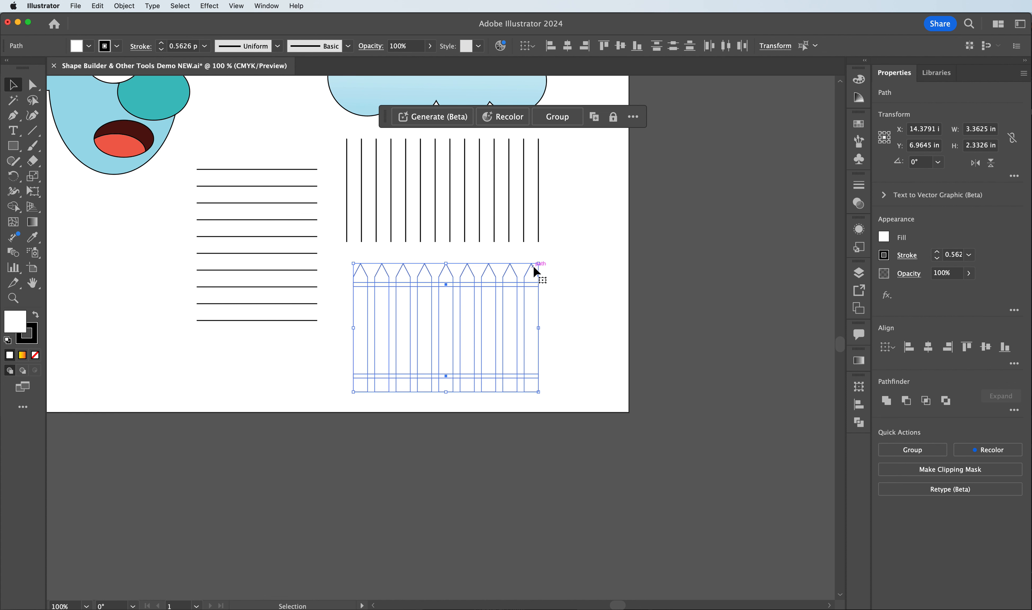